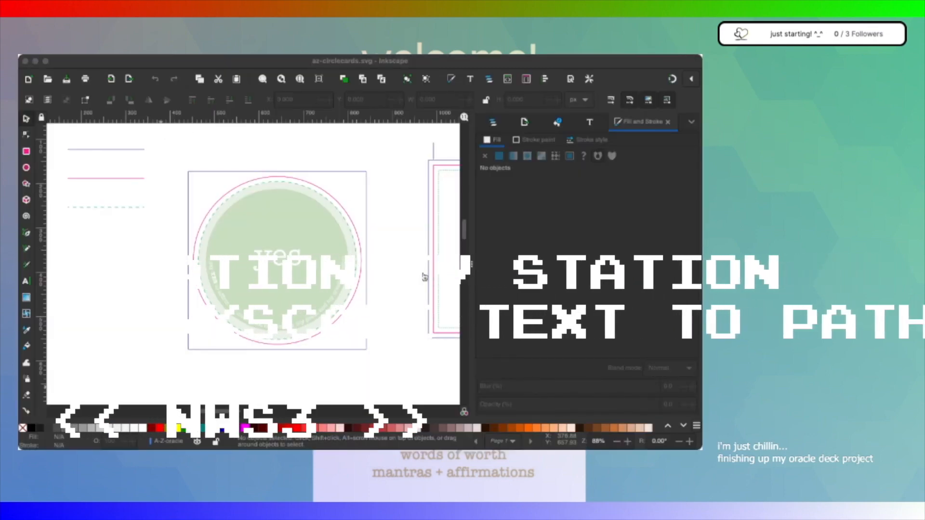
Step: Select the green "yes" card group, then expand Y+circle in the object list and select circle-path5127-green
{"action": "left_click", "coordinate": [323, 308]}
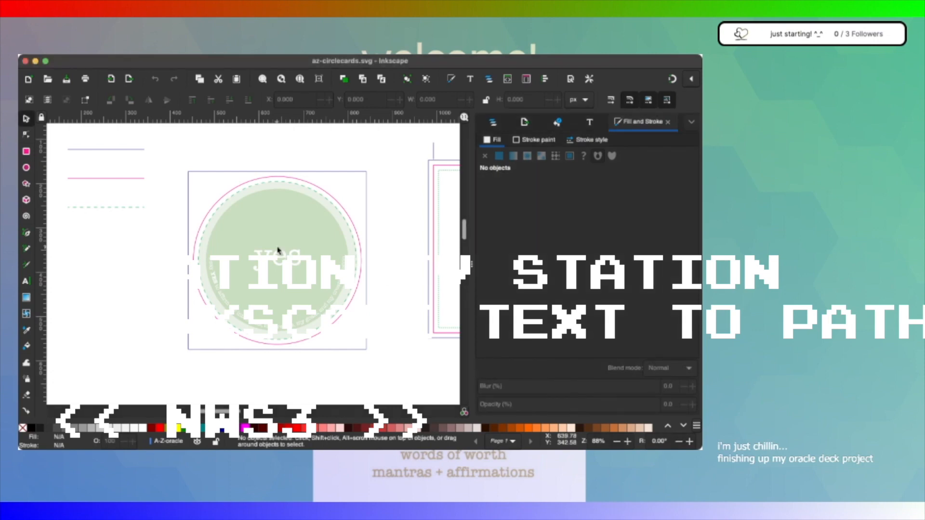
{"action": "scroll", "coordinate": [284, 255], "scroll_direction": "up", "scroll_amount": 2}
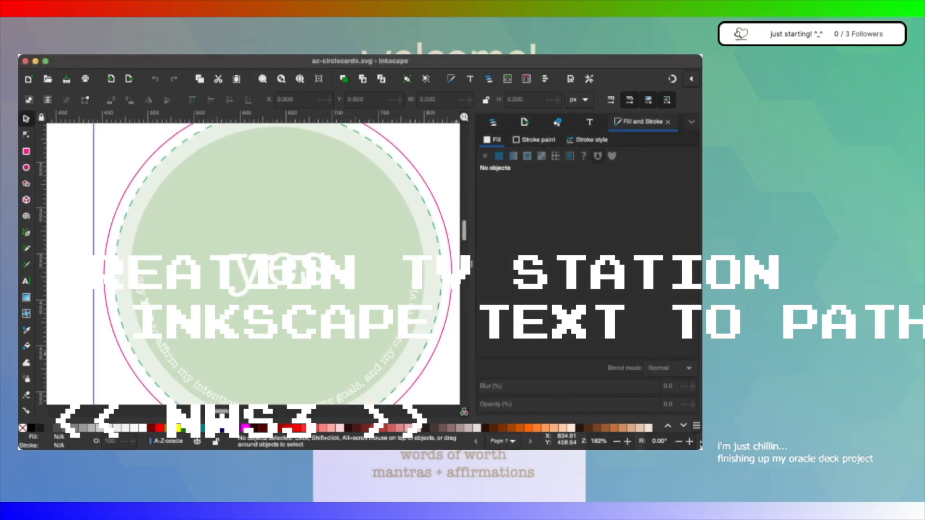
{"action": "left_click_drag", "start_coordinate": [701, 449], "coordinate": [701, 467]}
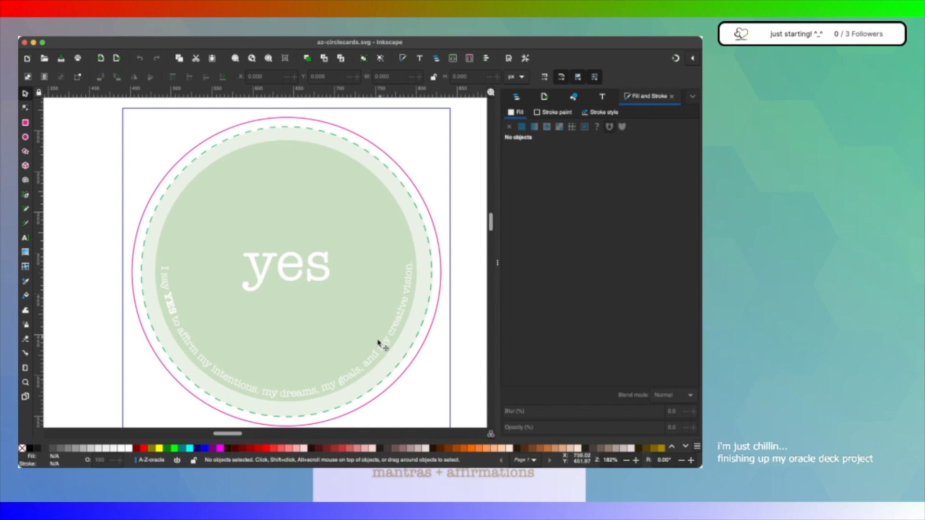
{"action": "left_click", "coordinate": [348, 400]}
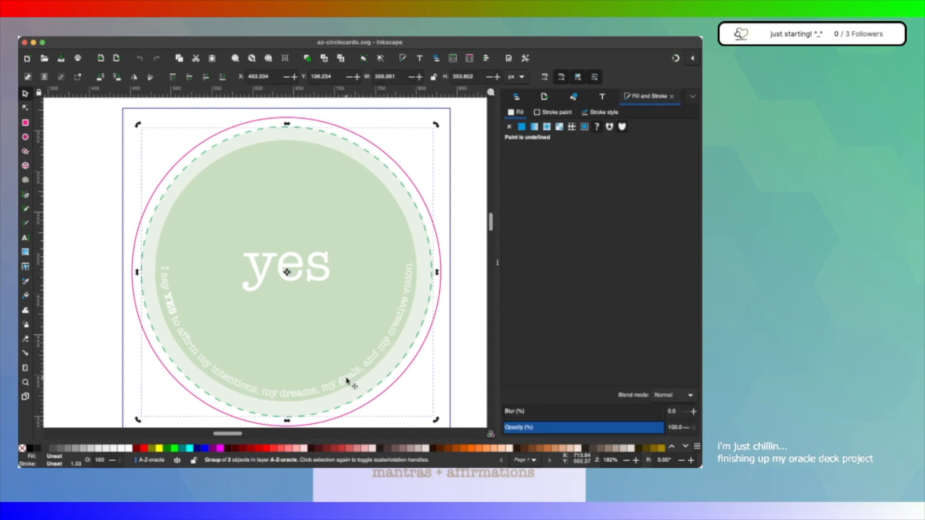
{"action": "left_click", "coordinate": [512, 100]}
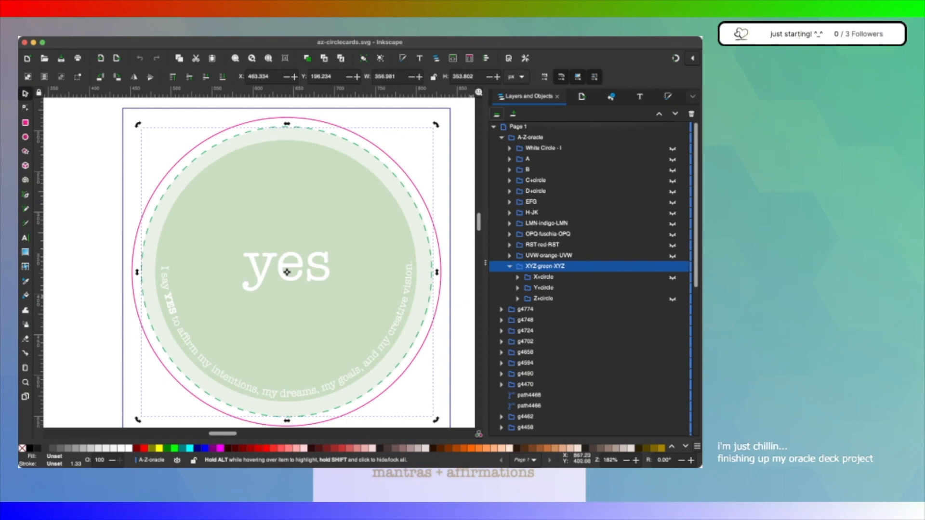
{"action": "left_click", "coordinate": [517, 288]}
{"action": "left_click", "coordinate": [568, 317]}
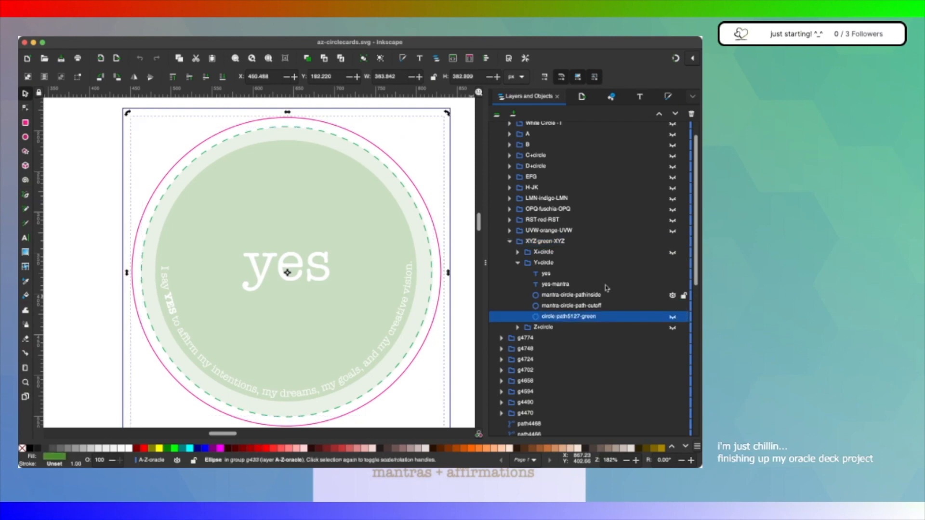
Step: Hide and show mantra-circle-pathinside repeatedly to identify which circle of the "yes" card it is
{"action": "left_click", "coordinate": [672, 285]}
{"action": "left_click", "coordinate": [672, 284]}
{"action": "left_click", "coordinate": [670, 295]}
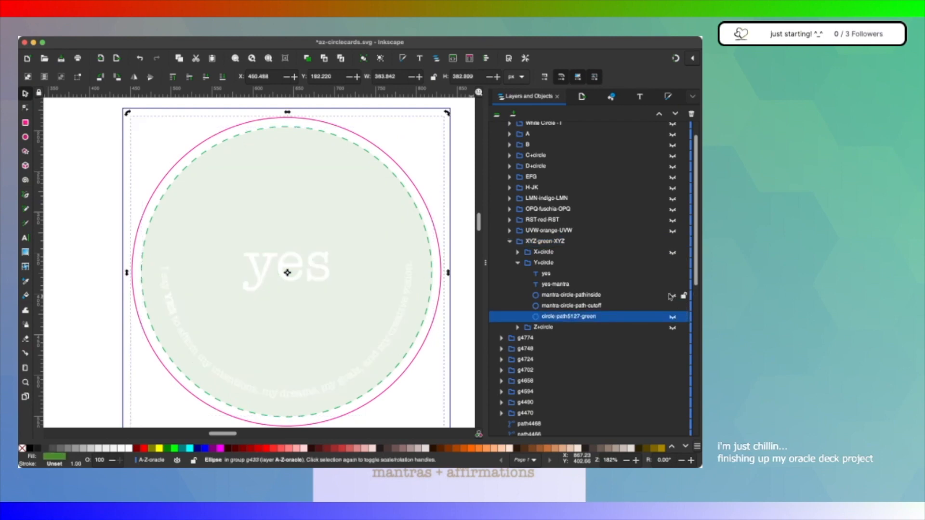
{"action": "left_click", "coordinate": [673, 296]}
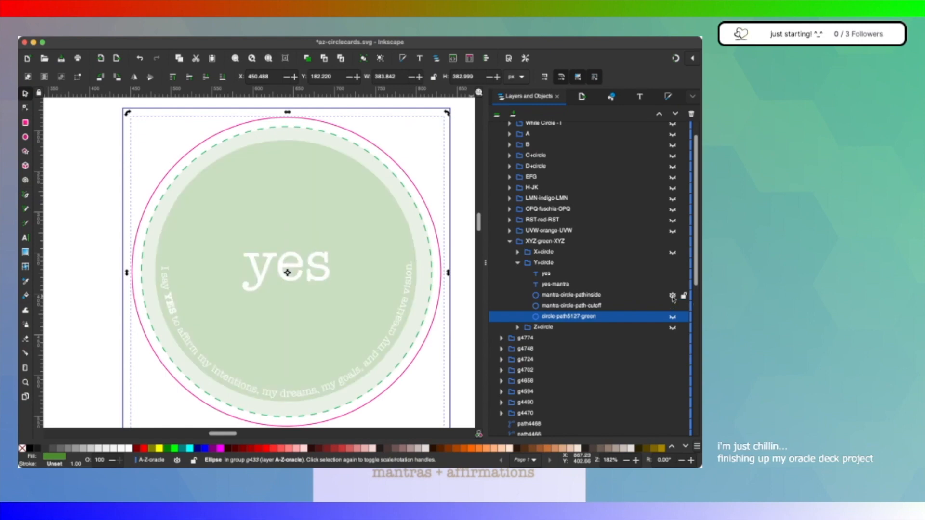
{"action": "left_click", "coordinate": [672, 297]}
{"action": "left_click", "coordinate": [672, 297]}
Step: Select the yes-mantra text and toggle the visibility of mantra-circle-pathinside to compare the curved text with its circle
{"action": "left_click", "coordinate": [597, 285]}
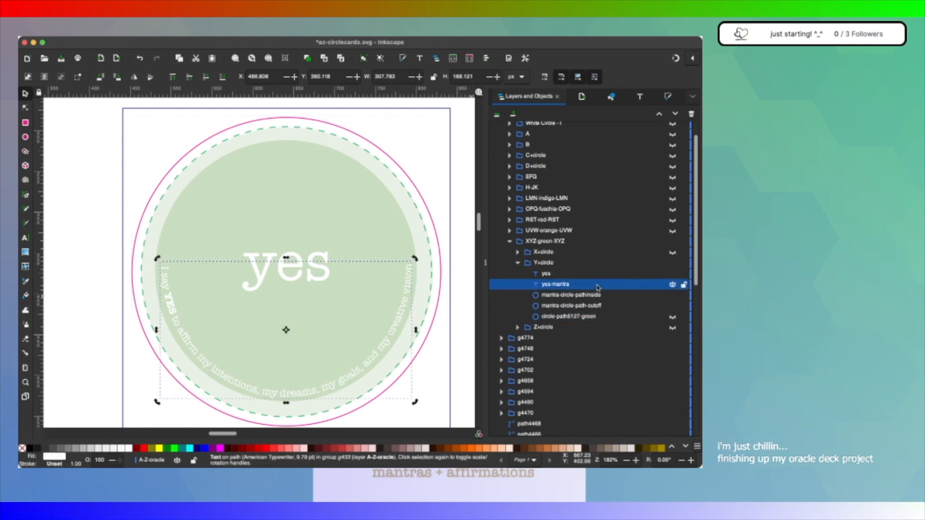
{"action": "left_click", "coordinate": [671, 297]}
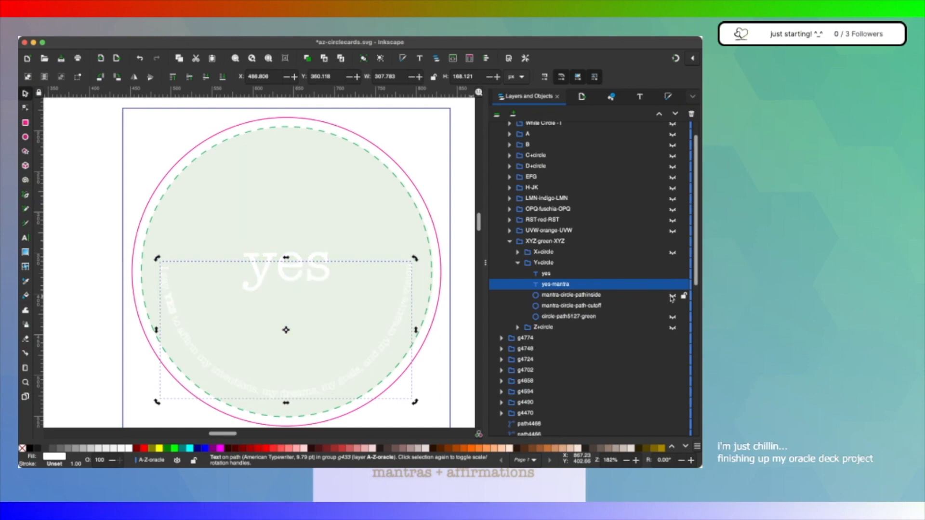
{"action": "left_click", "coordinate": [671, 297]}
{"action": "left_click", "coordinate": [671, 296]}
{"action": "left_click", "coordinate": [671, 296]}
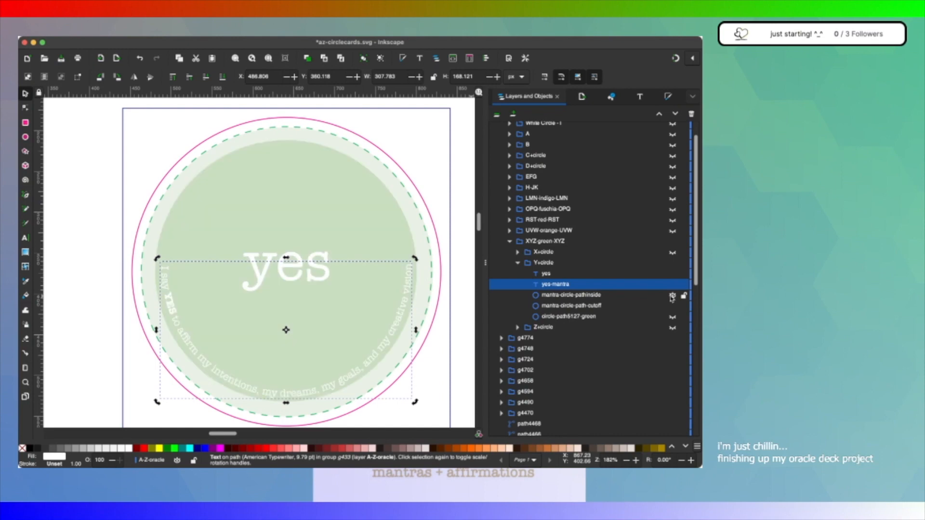
{"action": "left_click", "coordinate": [671, 296]}
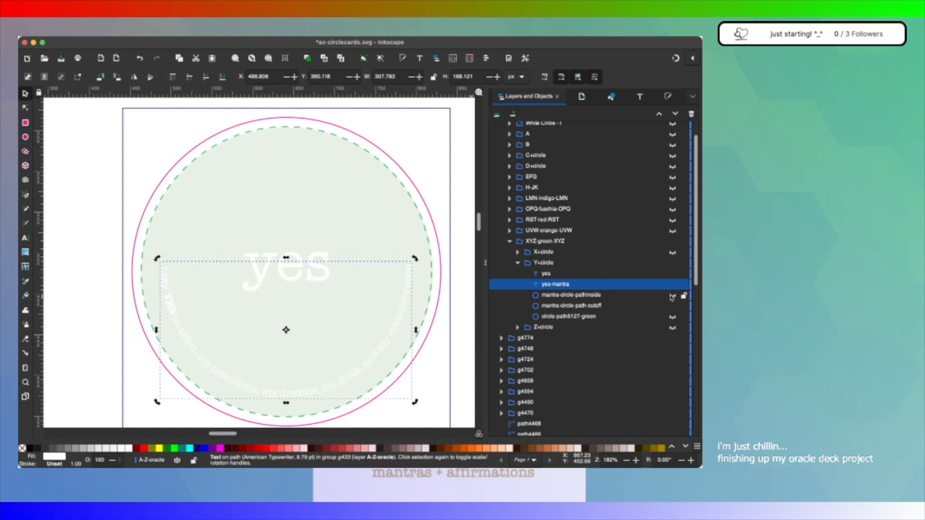
{"action": "left_click", "coordinate": [671, 296]}
{"action": "left_click", "coordinate": [670, 296]}
{"action": "left_click", "coordinate": [671, 296]}
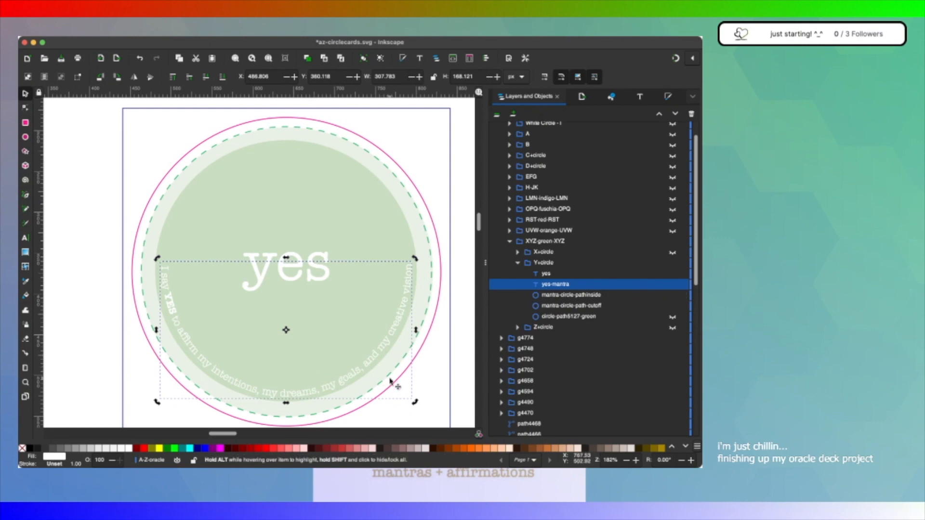
Step: Select mantra-circle-path-cutoff and toggle circle-path5127-green, leaving the full green circle shown
{"action": "left_click", "coordinate": [619, 306]}
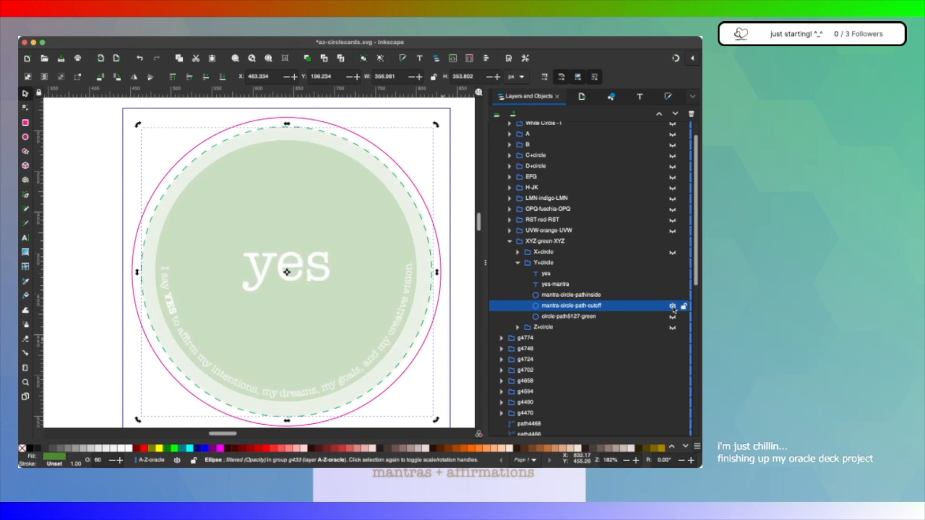
{"action": "left_click", "coordinate": [672, 317]}
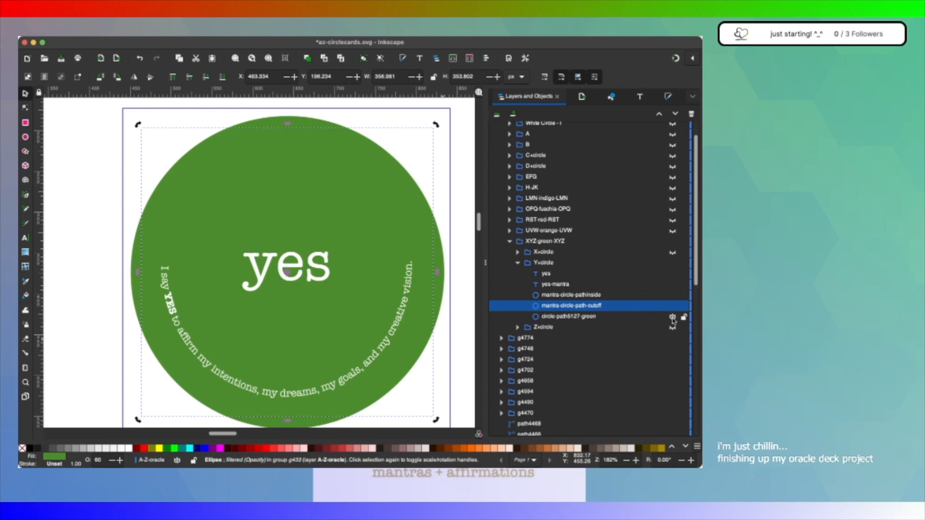
{"action": "left_click", "coordinate": [672, 317]}
{"action": "left_click", "coordinate": [672, 317]}
{"action": "left_click", "coordinate": [673, 318]}
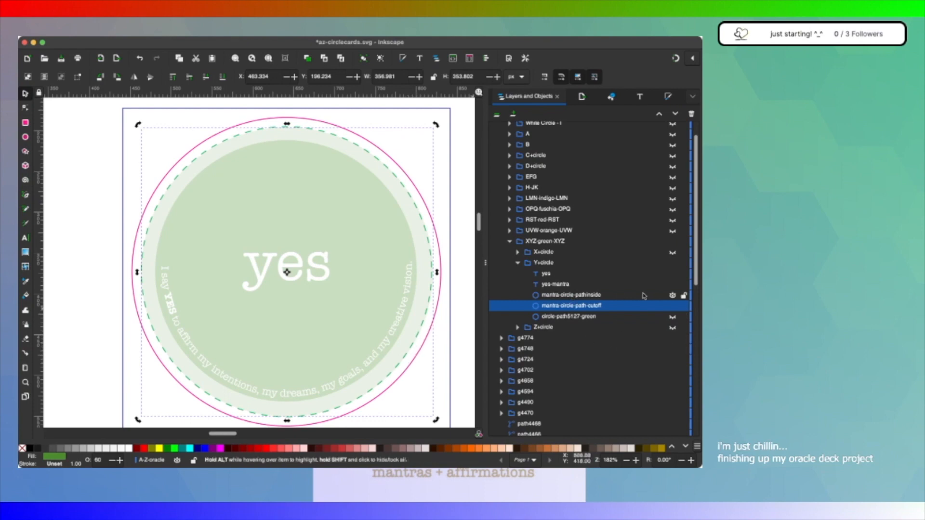
{"action": "mouse_move", "coordinate": [669, 307]}
{"action": "left_click", "coordinate": [672, 317]}
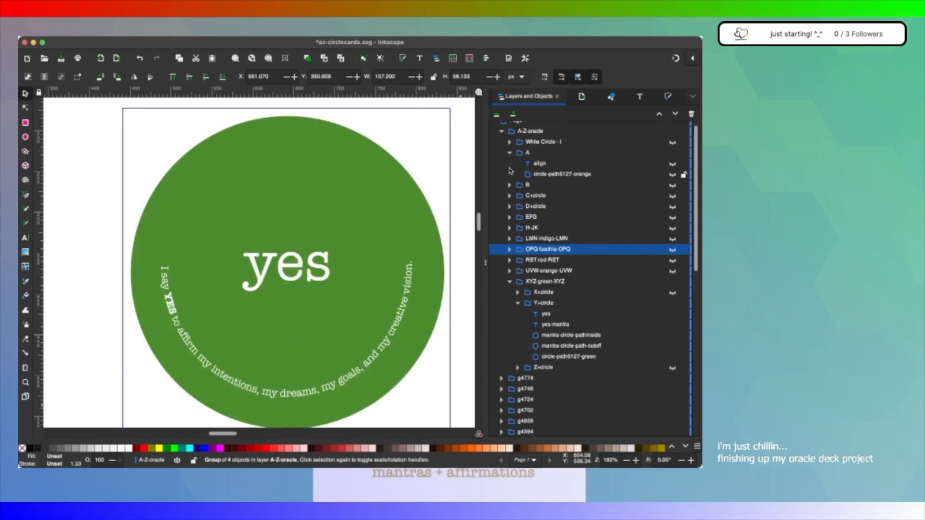
Step: Select the objects of the Y+circle group one after another to examine their extents against the card guides
{"action": "scroll", "coordinate": [621, 265], "scroll_direction": "down", "scroll_amount": 3}
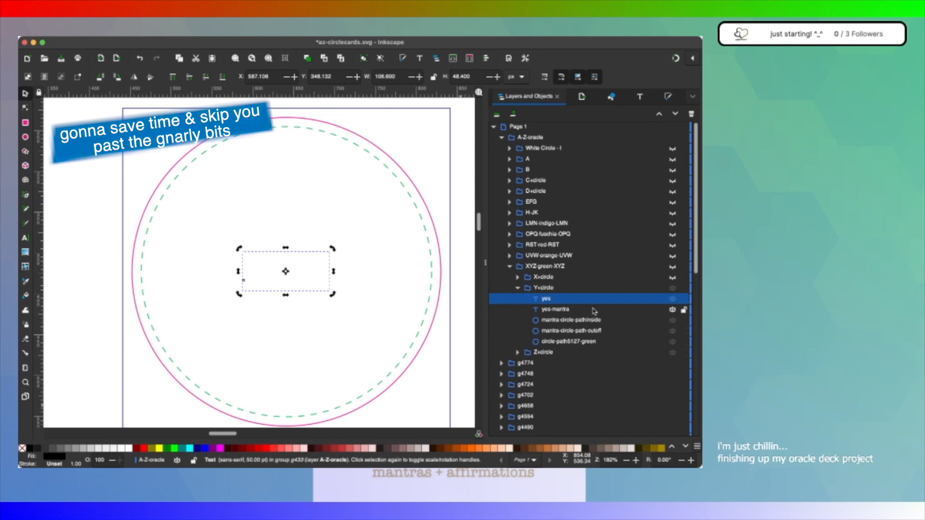
{"action": "left_click", "coordinate": [556, 330]}
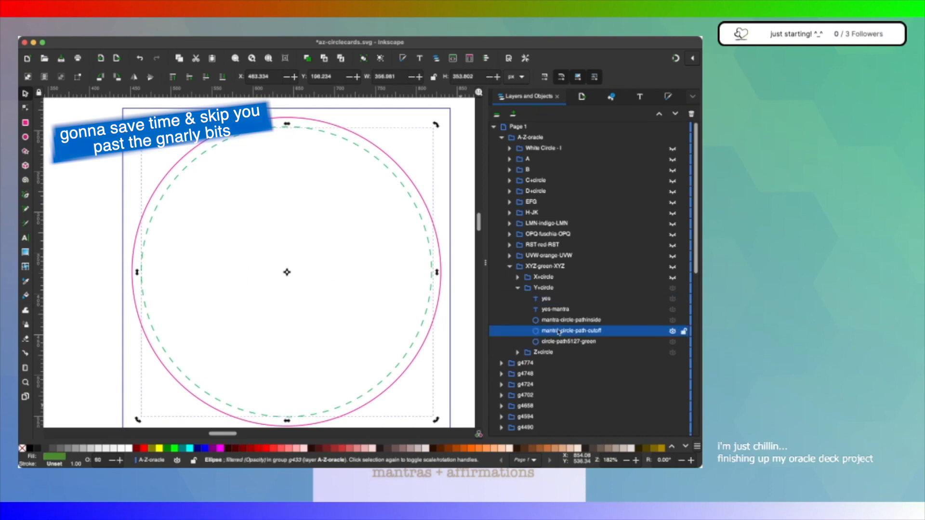
{"action": "left_click", "coordinate": [584, 341]}
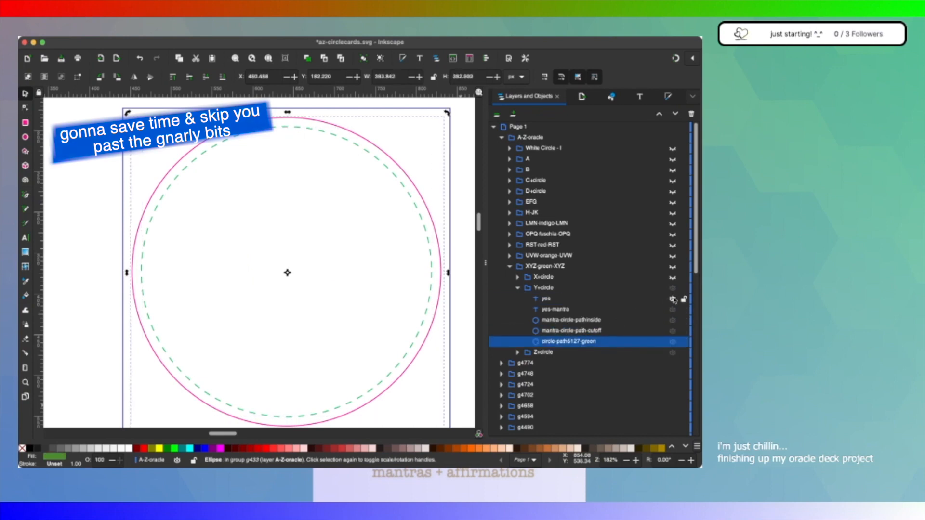
{"action": "left_click", "coordinate": [606, 299]}
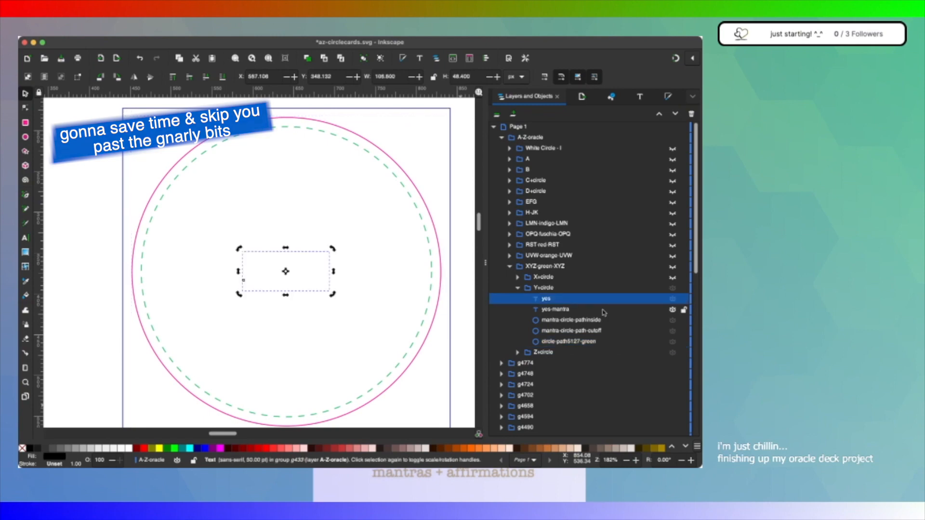
{"action": "left_click", "coordinate": [602, 310]}
{"action": "left_click", "coordinate": [600, 320]}
{"action": "left_click", "coordinate": [597, 331]}
{"action": "left_click", "coordinate": [591, 341]}
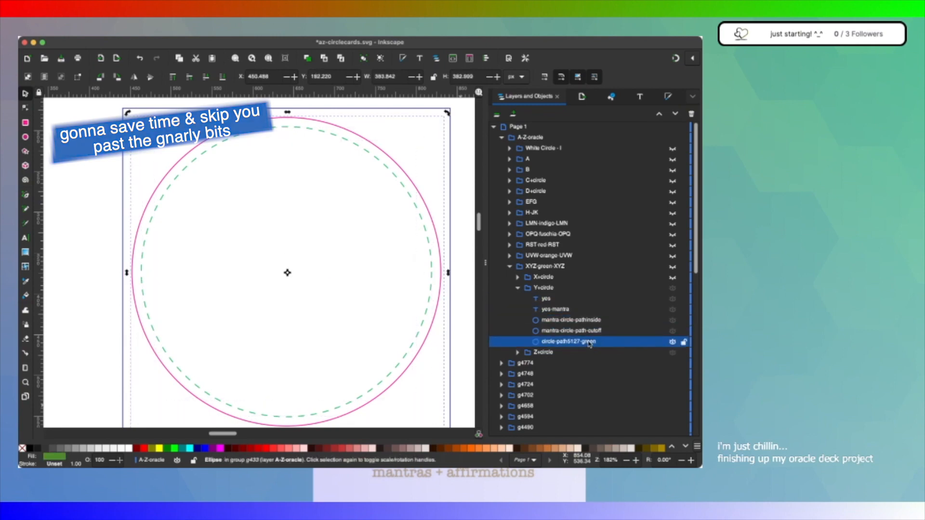
{"action": "left_click", "coordinate": [518, 352]}
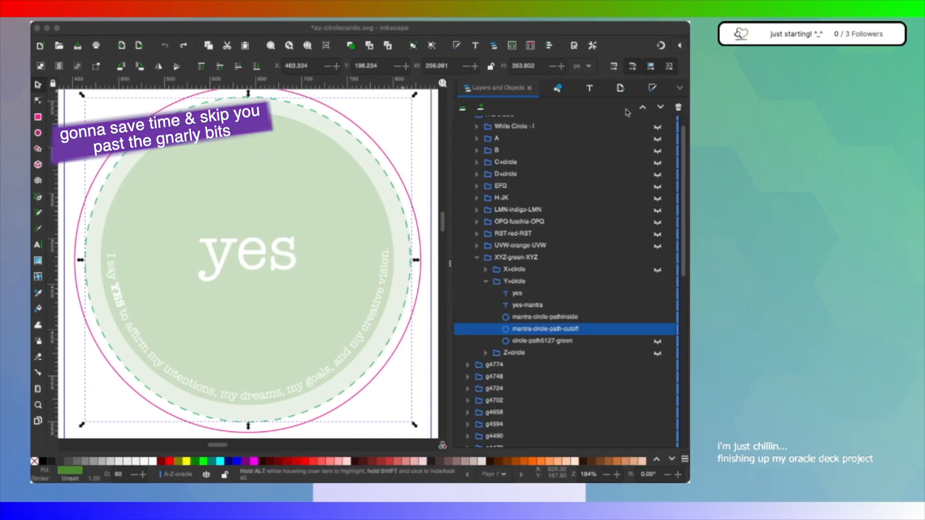
Step: Examine how the green card's mantra text fits inside the dashed guide, then show circle-path5127-green
{"action": "left_click", "coordinate": [414, 215]}
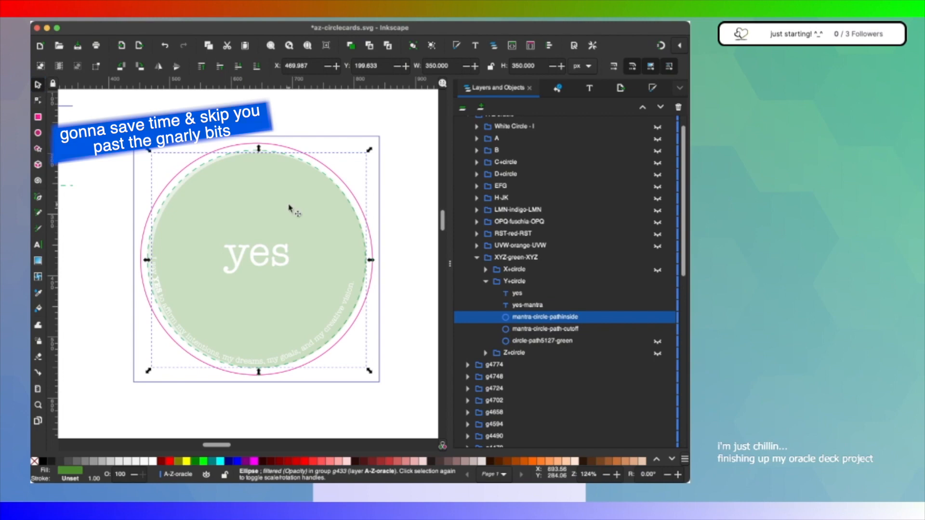
{"action": "left_click", "coordinate": [237, 259]}
{"action": "scroll", "coordinate": [237, 259], "scroll_direction": "up", "scroll_amount": 2, "text": "ctrl"}
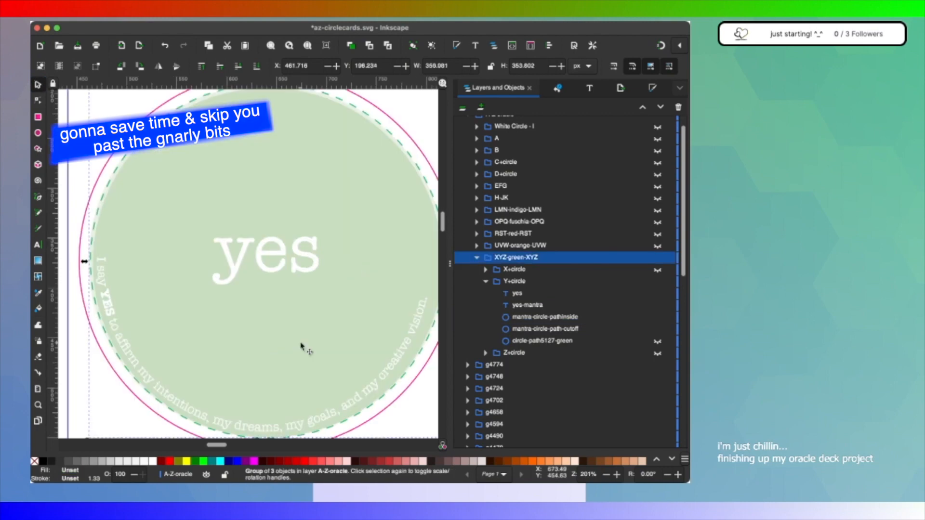
{"action": "scroll", "coordinate": [301, 346], "scroll_direction": "down", "scroll_amount": 2}
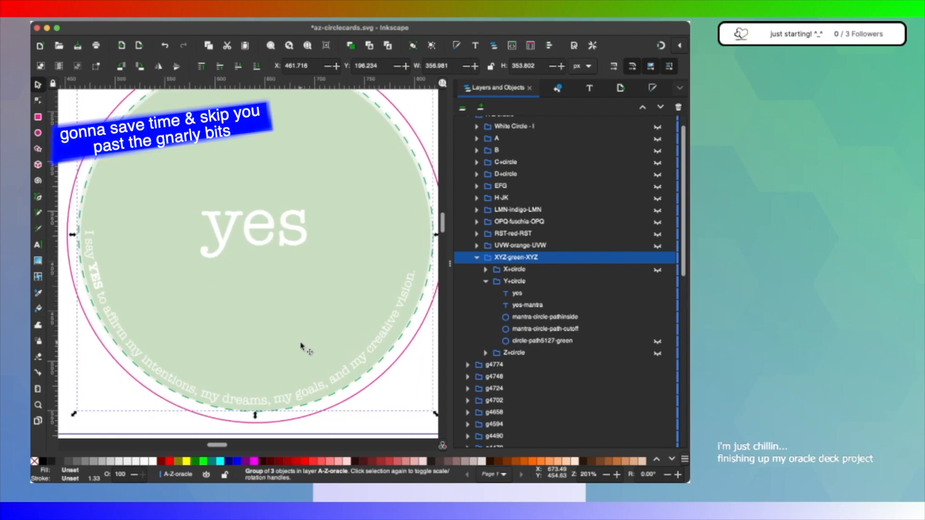
{"action": "scroll", "coordinate": [301, 346], "scroll_direction": "up", "scroll_amount": 1}
{"action": "scroll", "coordinate": [301, 346], "scroll_direction": "left", "scroll_amount": 1}
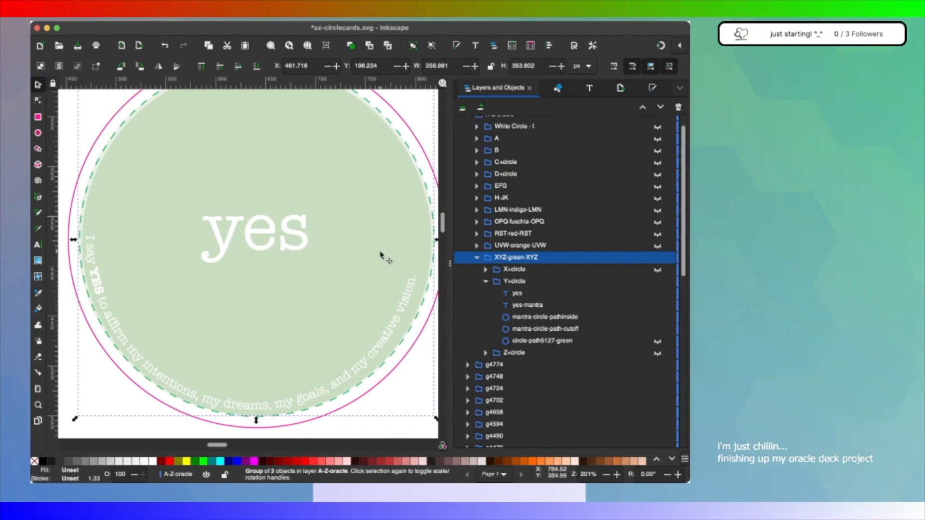
{"action": "scroll", "coordinate": [380, 255], "scroll_direction": "down", "scroll_amount": 1}
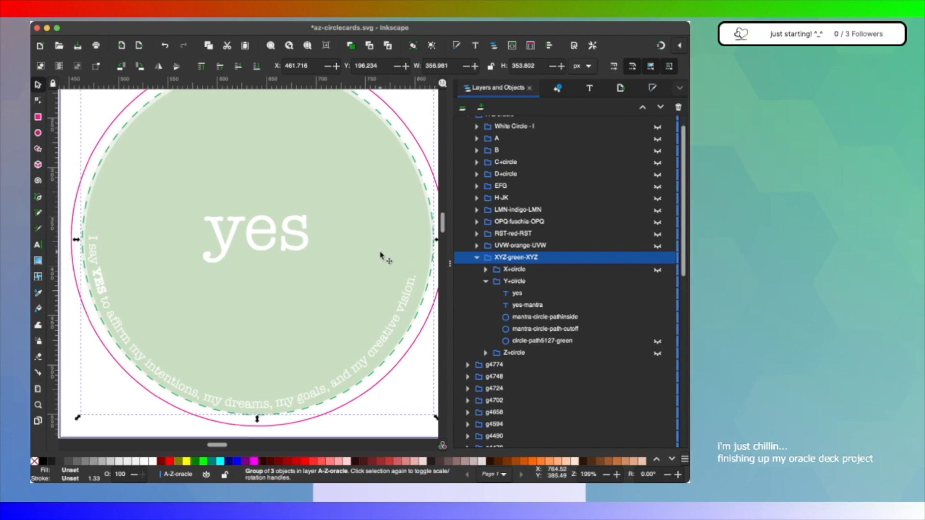
{"action": "scroll", "coordinate": [378, 257], "scroll_direction": "down", "scroll_amount": 1}
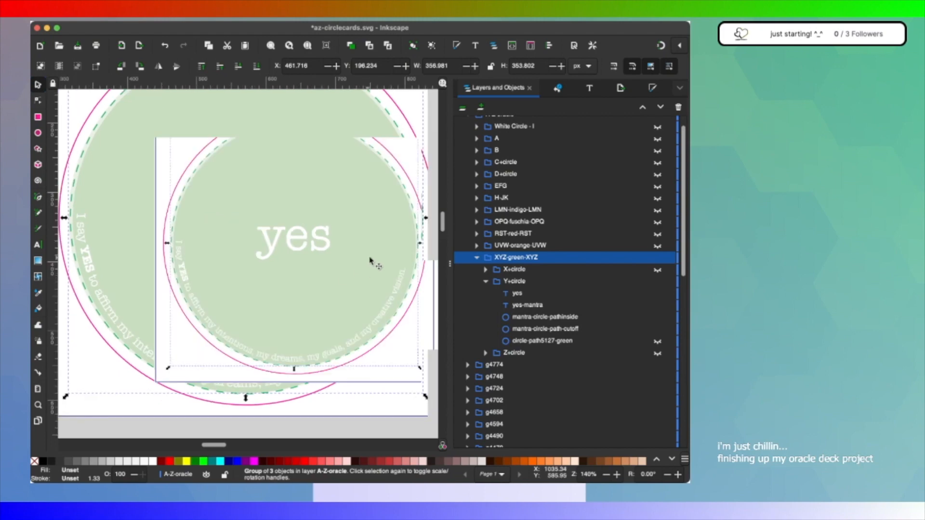
{"action": "scroll", "coordinate": [371, 260], "scroll_direction": "up", "scroll_amount": 2}
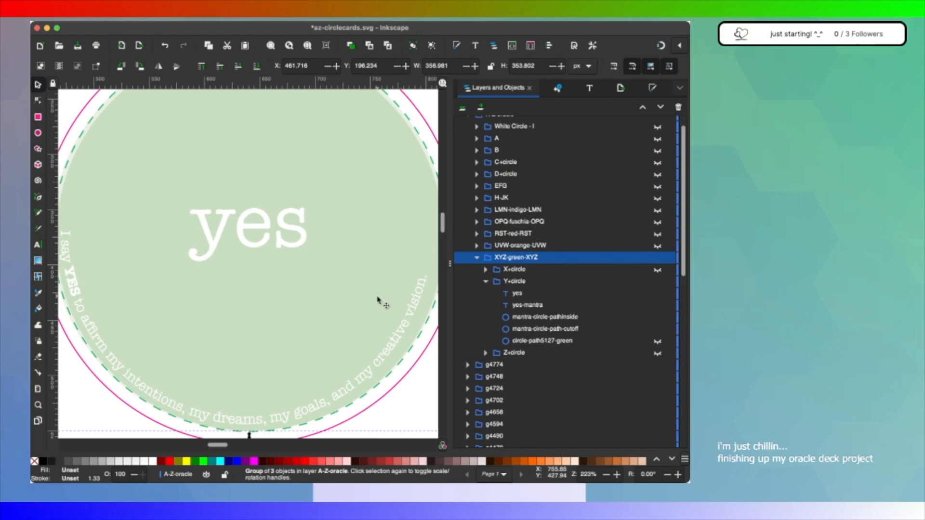
{"action": "scroll", "coordinate": [378, 300], "scroll_direction": "down", "scroll_amount": 1}
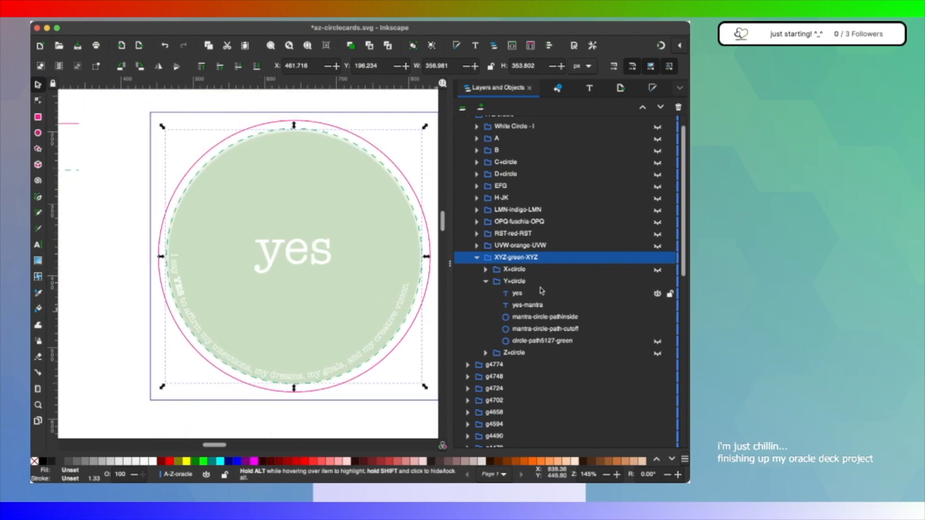
{"action": "left_click", "coordinate": [657, 342]}
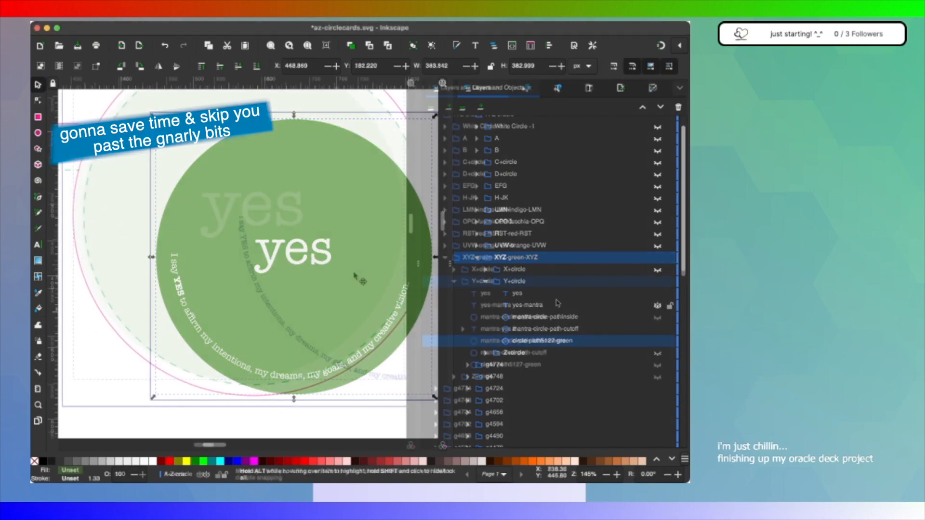
Step: Try flipping the mantra-yes 2 text on path horizontally, then undo the flip
{"action": "mouse_move", "coordinate": [225, 258]}
{"action": "left_mouse_down"}
{"action": "mouse_move", "coordinate": [270, 282]}
{"action": "mouse_move", "coordinate": [183, 288]}
{"action": "mouse_move", "coordinate": [232, 258]}
{"action": "left_mouse_up"}
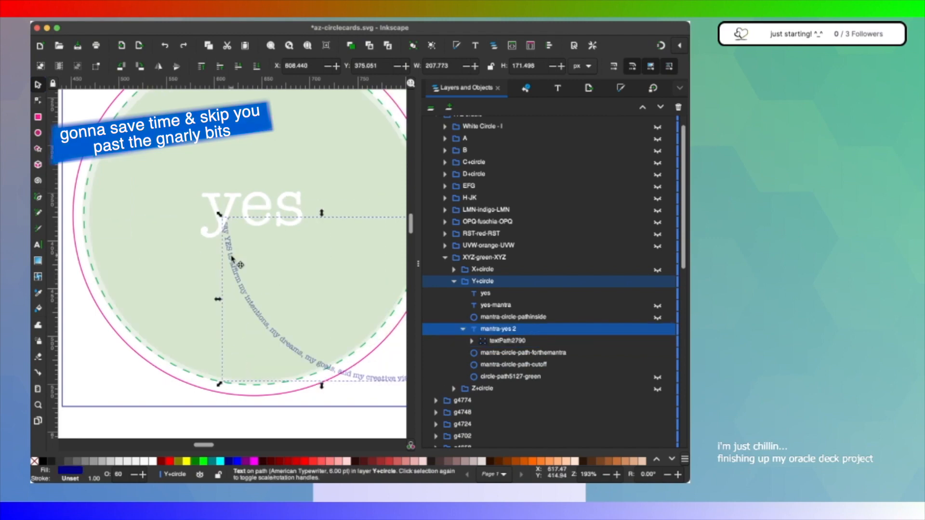
{"action": "key", "text": "h"}
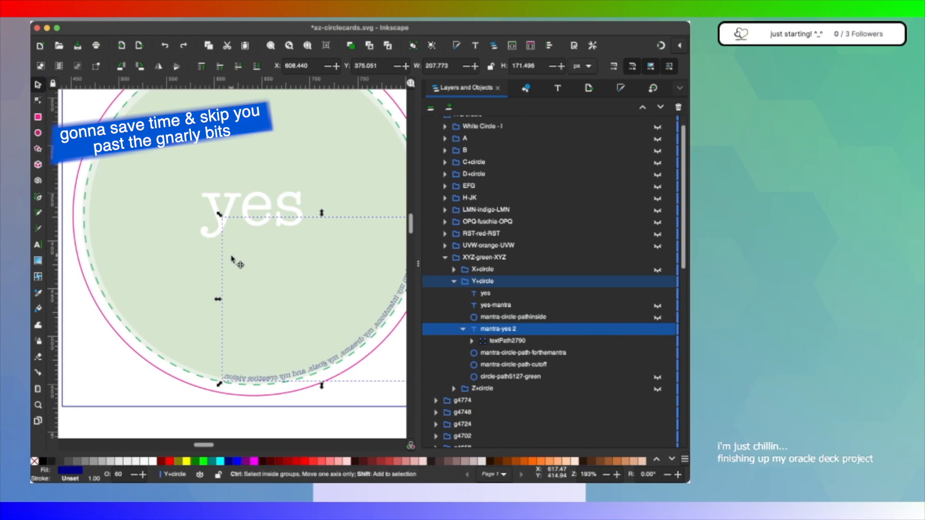
{"action": "key", "text": "ctrl+z"}
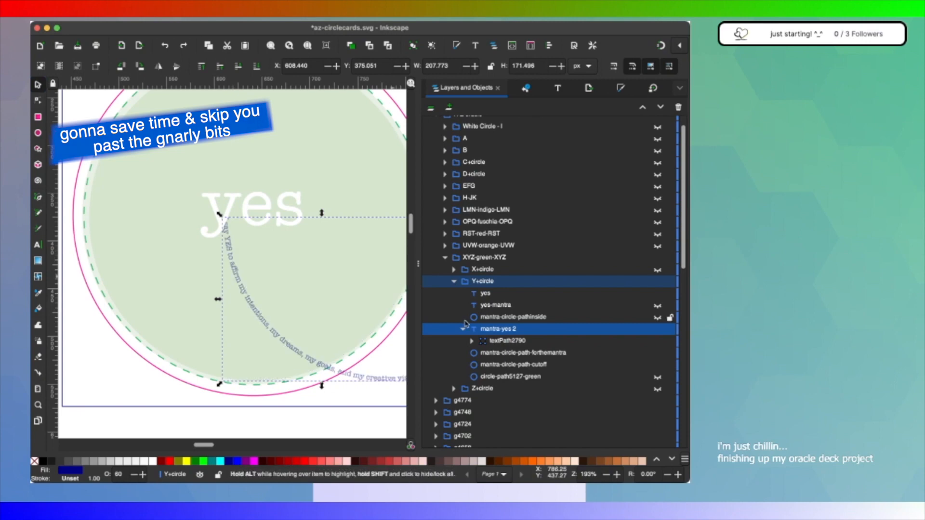
Step: Select the mantra-yes 2 text and move it against the lower-left inner edge of the card's dashed guide circle
{"action": "left_click", "coordinate": [538, 353]}
{"action": "left_click", "coordinate": [530, 327]}
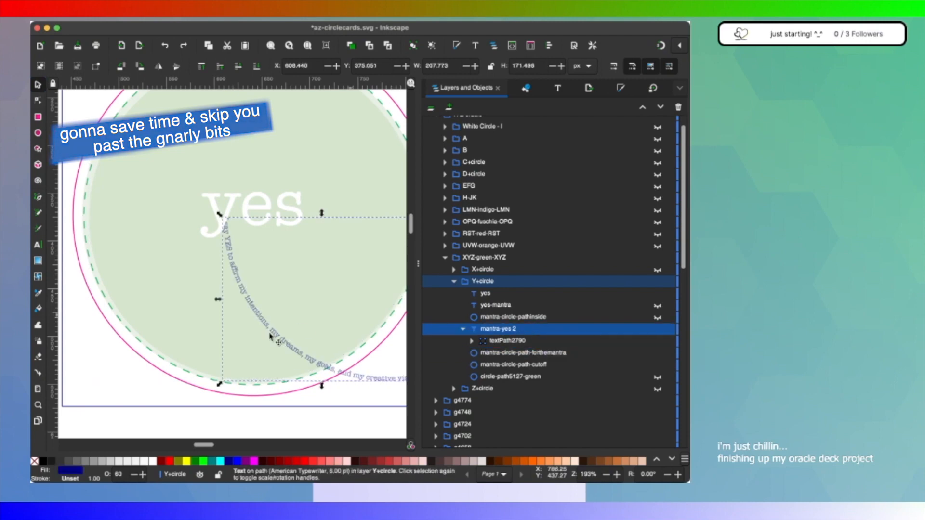
{"action": "left_click_drag", "start_coordinate": [275, 335], "coordinate": [135, 331]}
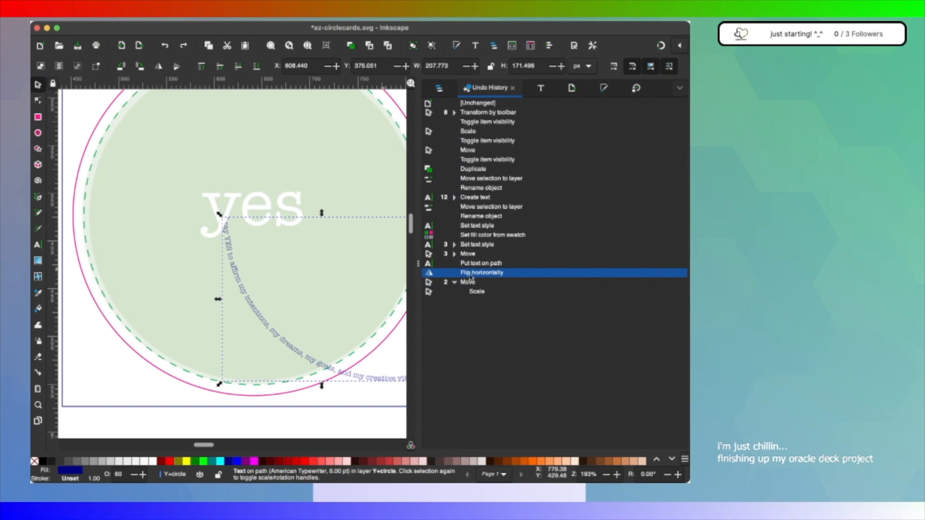
{"action": "left_click", "coordinate": [440, 89]}
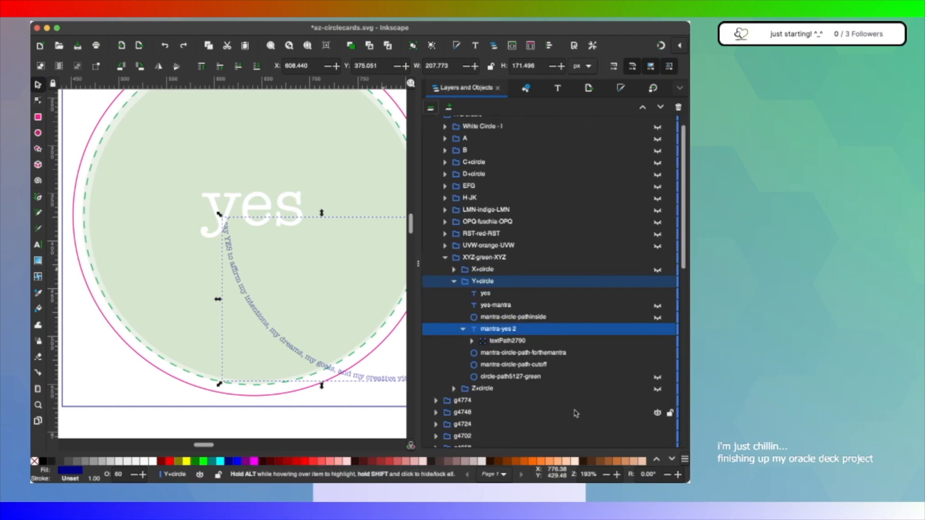
{"action": "left_click_drag", "start_coordinate": [276, 339], "coordinate": [149, 339]}
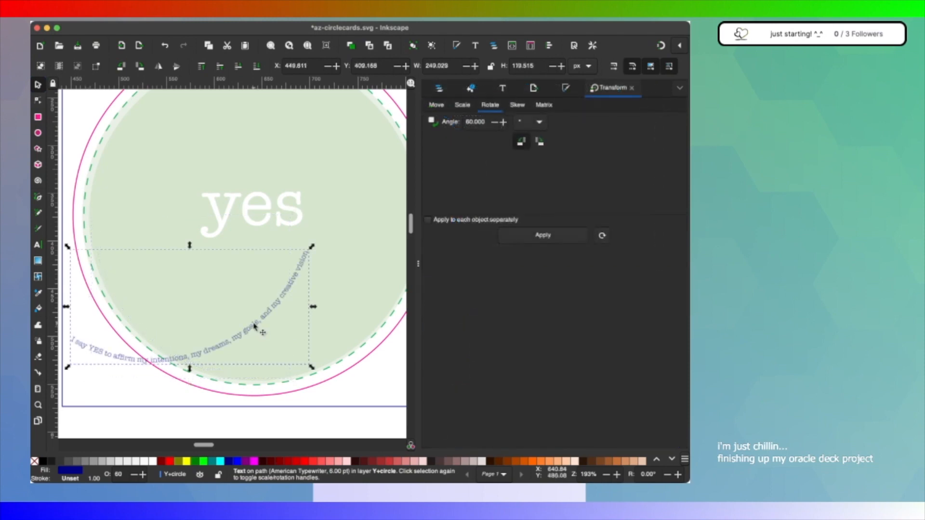
Step: Try moving the 60°-rotated mantra text into the lower-right curve of the dashed guide, then undo the move and the rotation
{"action": "left_click_drag", "start_coordinate": [256, 323], "coordinate": [392, 342]}
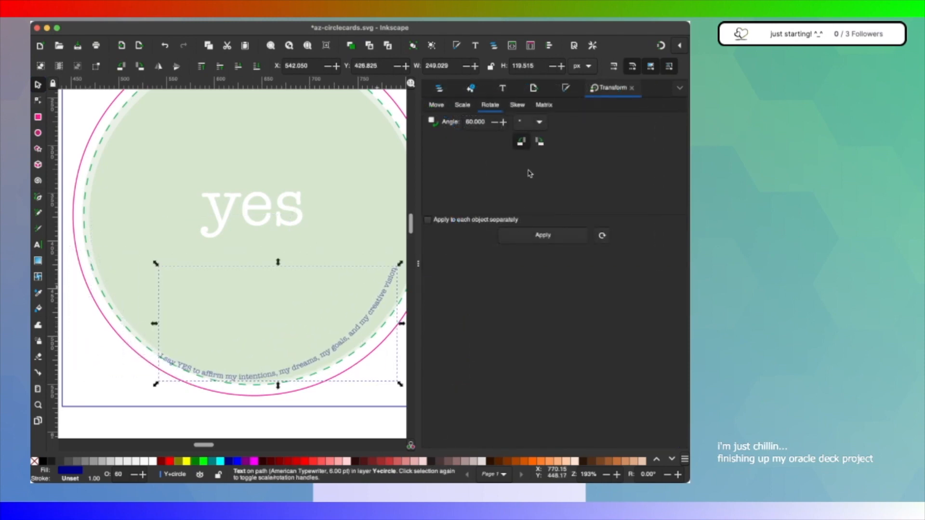
{"action": "key", "text": "ctrl+z"}
{"action": "key", "text": "ctrl+z"}
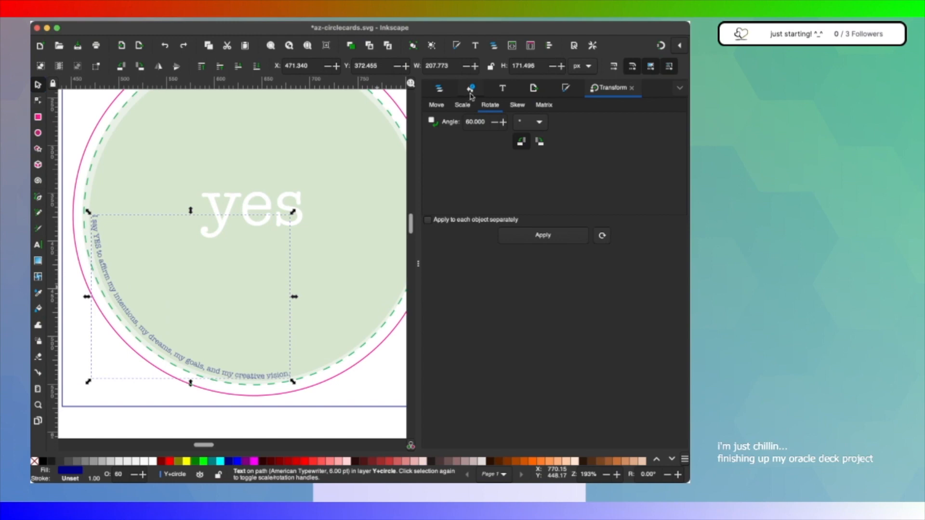
Step: Rotate the mantra text counterclockwise by 30° and another 3°, moving it into the lower curve of the dashed guide after each rotation
{"action": "double_click", "coordinate": [474, 122]}
{"action": "type", "text": "30"}
{"action": "left_click", "coordinate": [532, 239]}
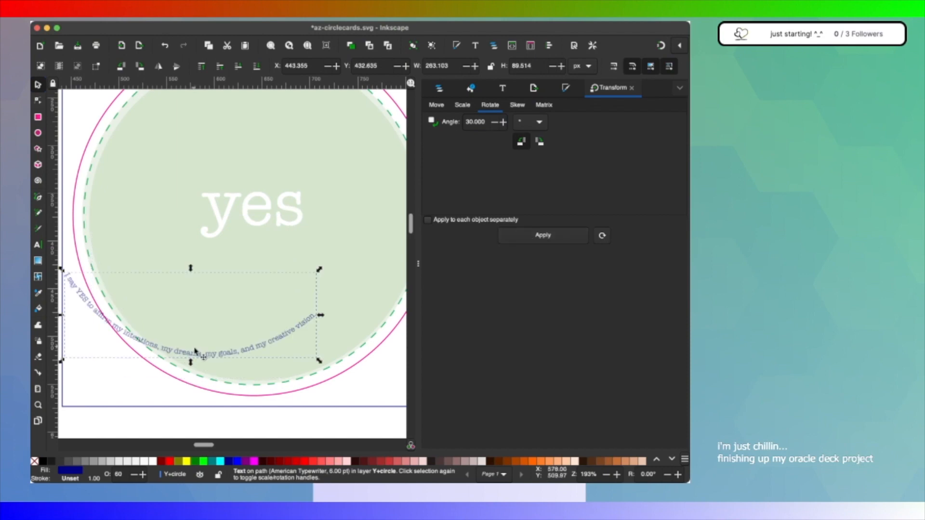
{"action": "left_click_drag", "start_coordinate": [203, 353], "coordinate": [246, 371]}
{"action": "left_click", "coordinate": [543, 236]}
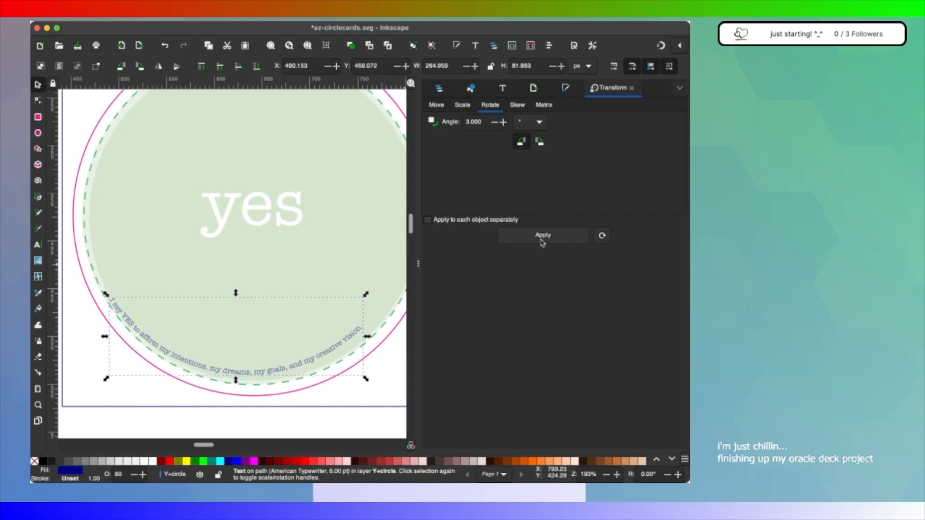
{"action": "left_click_drag", "start_coordinate": [300, 365], "coordinate": [305, 366]}
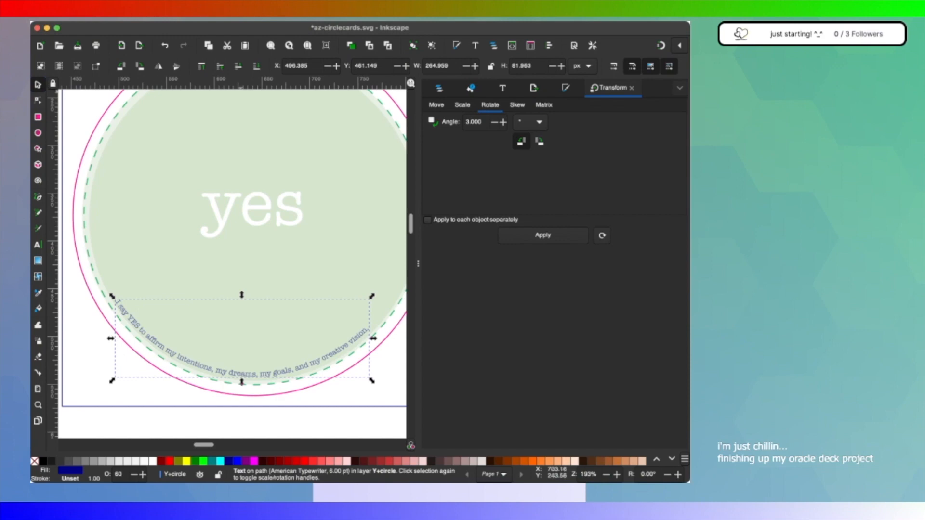
Step: Compare the original card design with the current version by switching between the first and last states in the undo history
{"action": "left_click", "coordinate": [471, 90]}
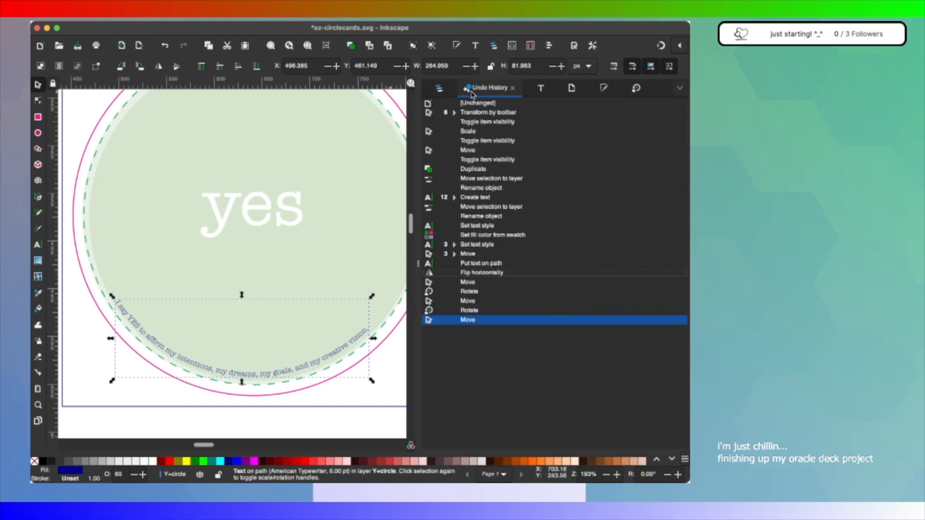
{"action": "left_click", "coordinate": [505, 104]}
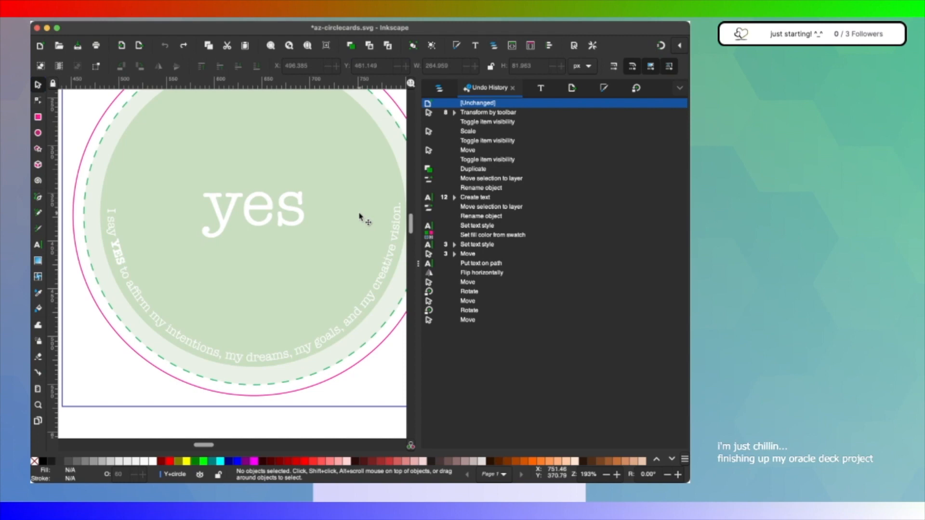
{"action": "scroll", "coordinate": [360, 217], "scroll_direction": "down", "scroll_amount": 1}
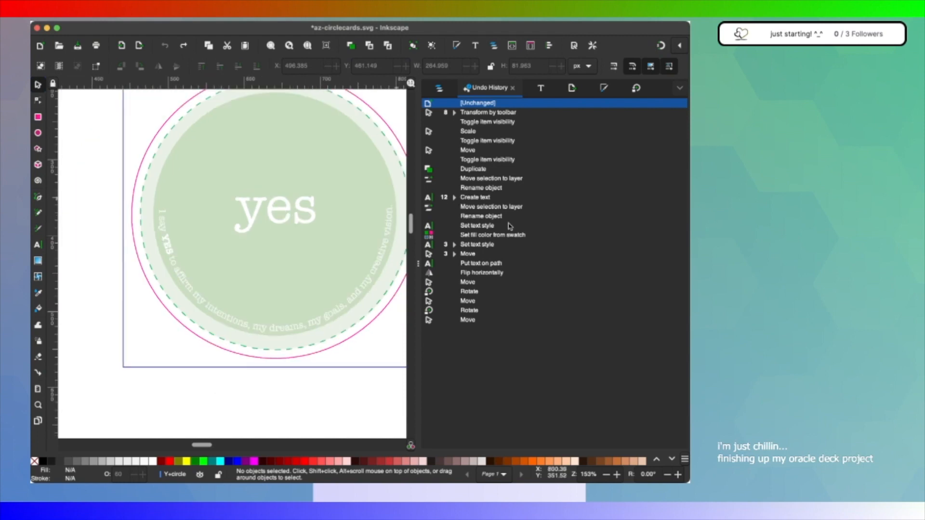
{"action": "left_click", "coordinate": [470, 320]}
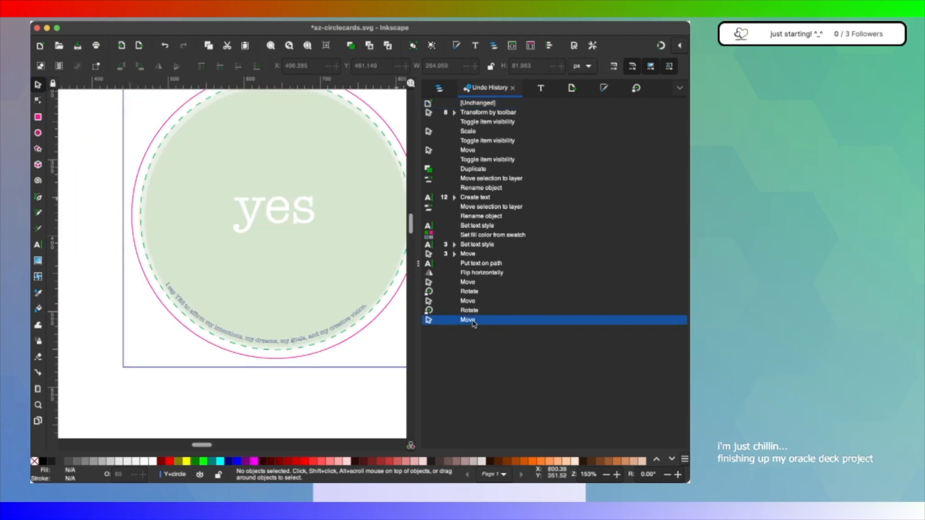
{"action": "left_click", "coordinate": [479, 103]}
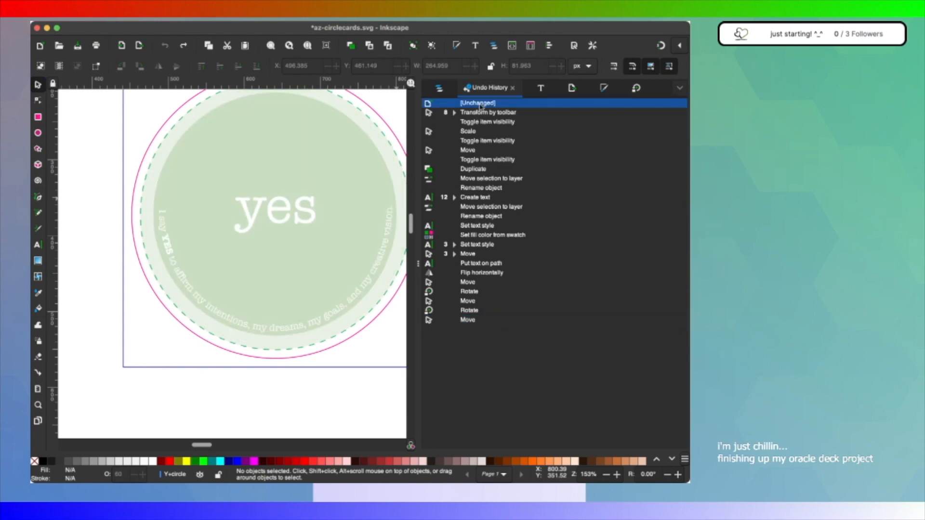
{"action": "left_click", "coordinate": [468, 320]}
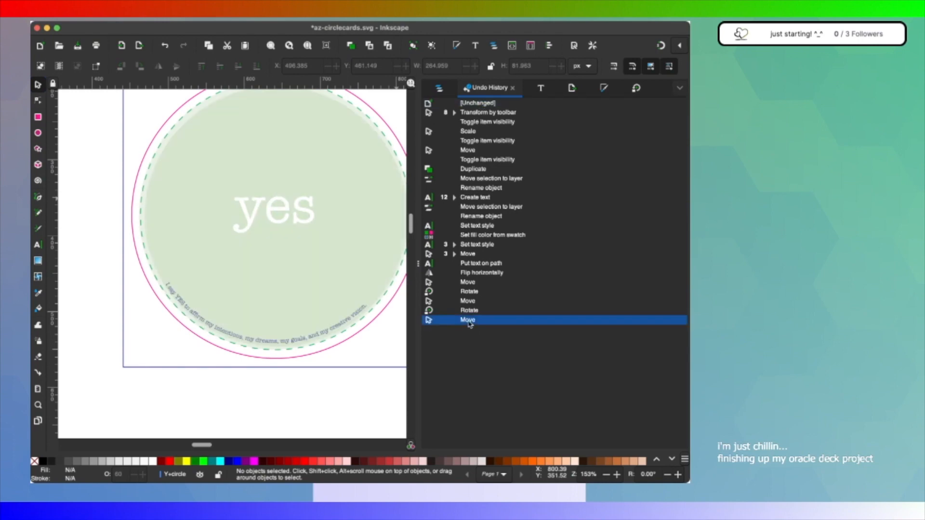
{"action": "left_click", "coordinate": [482, 104]}
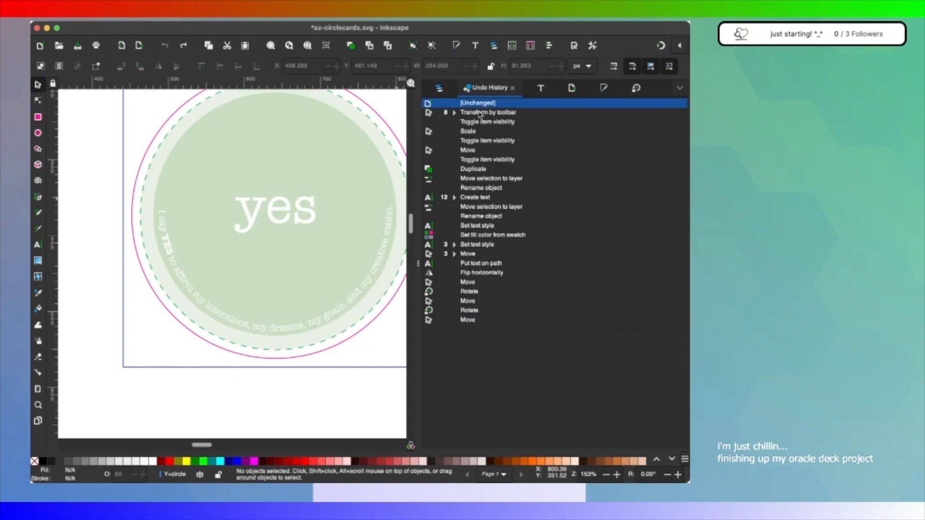
{"action": "left_click", "coordinate": [466, 321]}
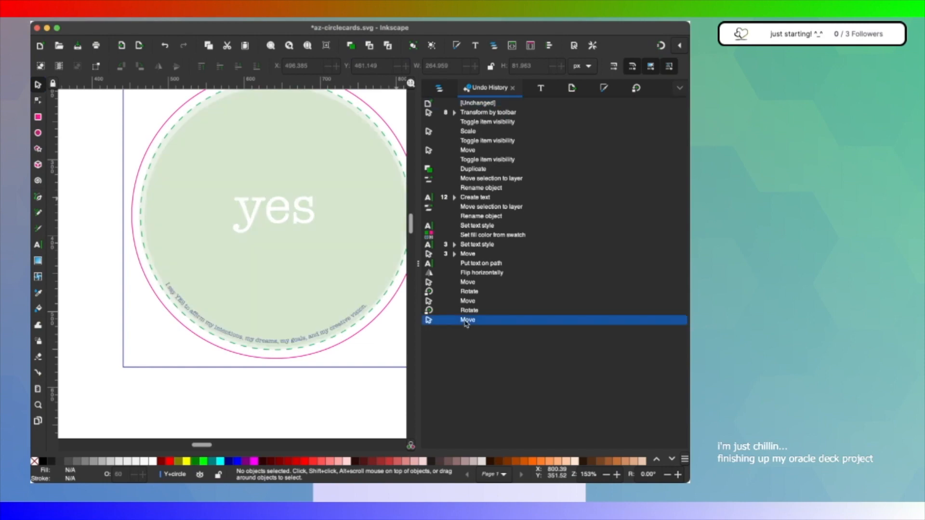
{"action": "left_click", "coordinate": [471, 105]}
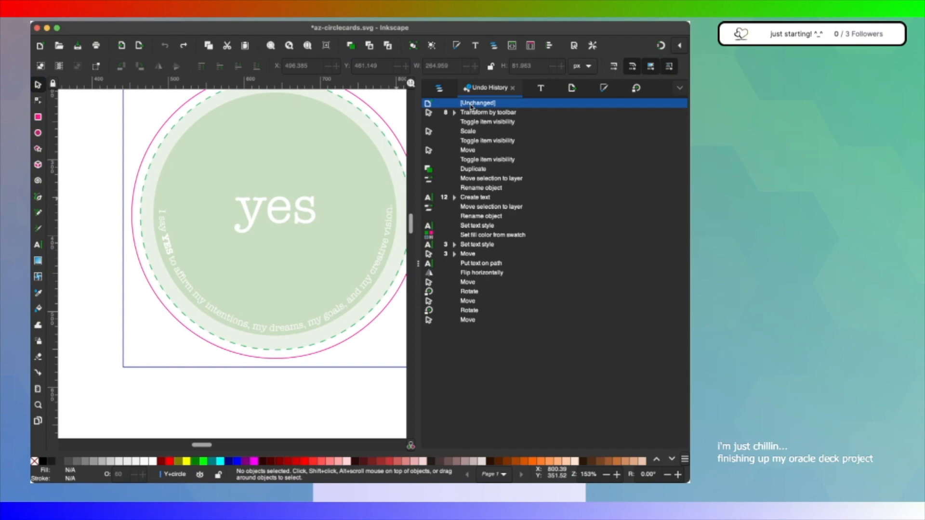
{"action": "left_click", "coordinate": [468, 321]}
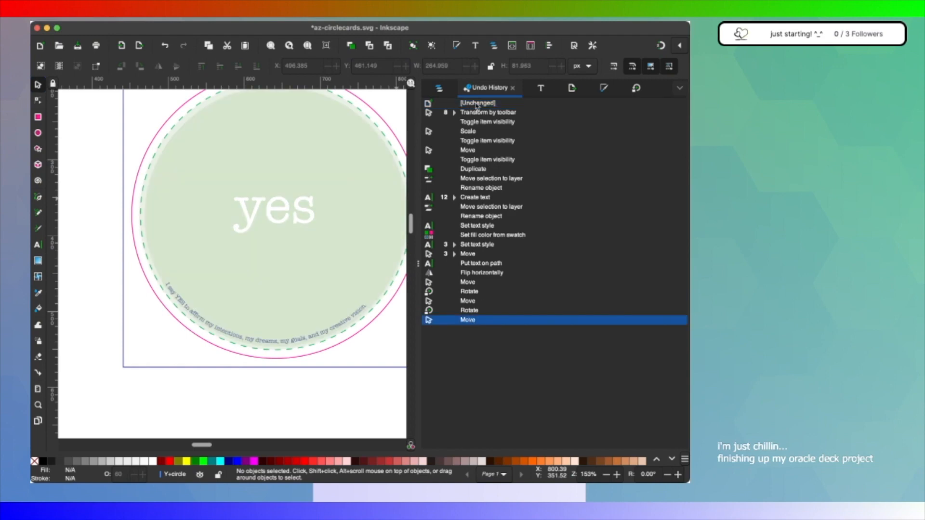
{"action": "left_click", "coordinate": [477, 103]}
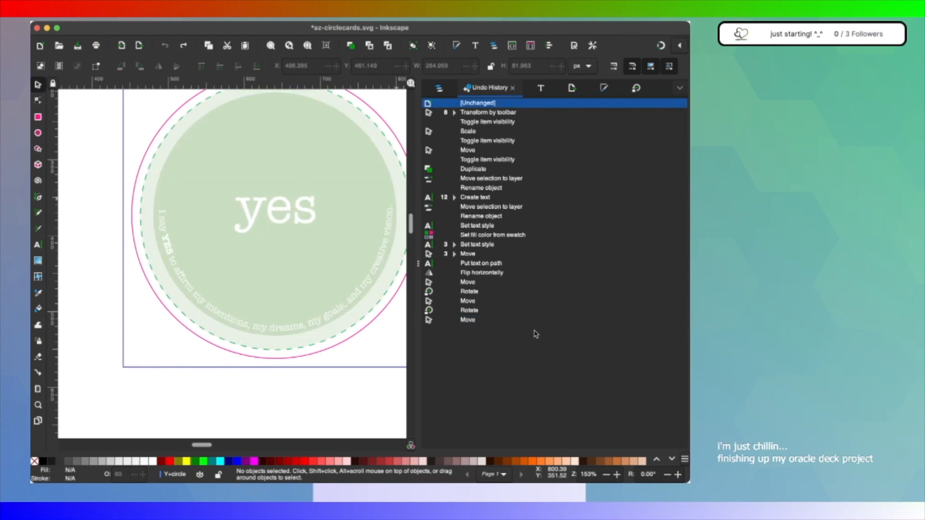
{"action": "left_click", "coordinate": [467, 320]}
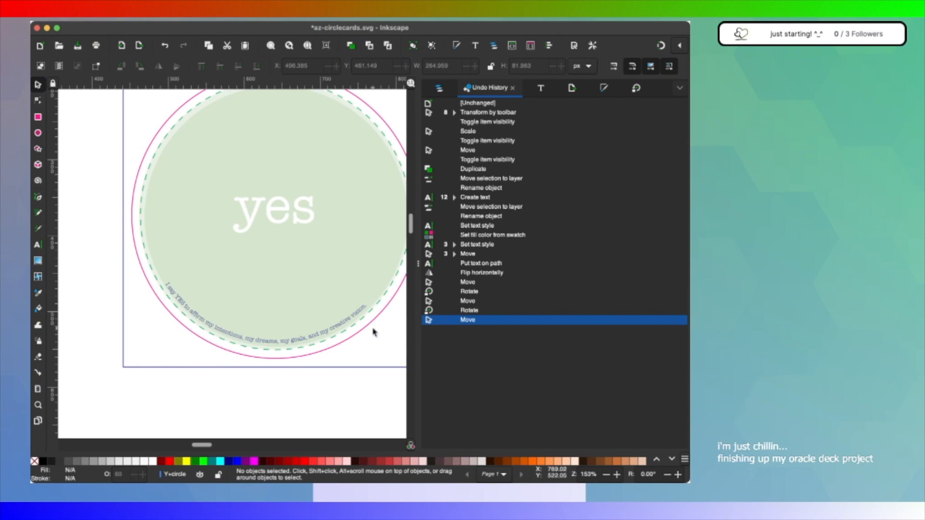
Step: Rotate the mantra text 6° counterclockwise and move it to sit centred in the lower curve of the dashed guide
{"action": "left_click", "coordinate": [439, 91]}
{"action": "left_click", "coordinate": [653, 93]}
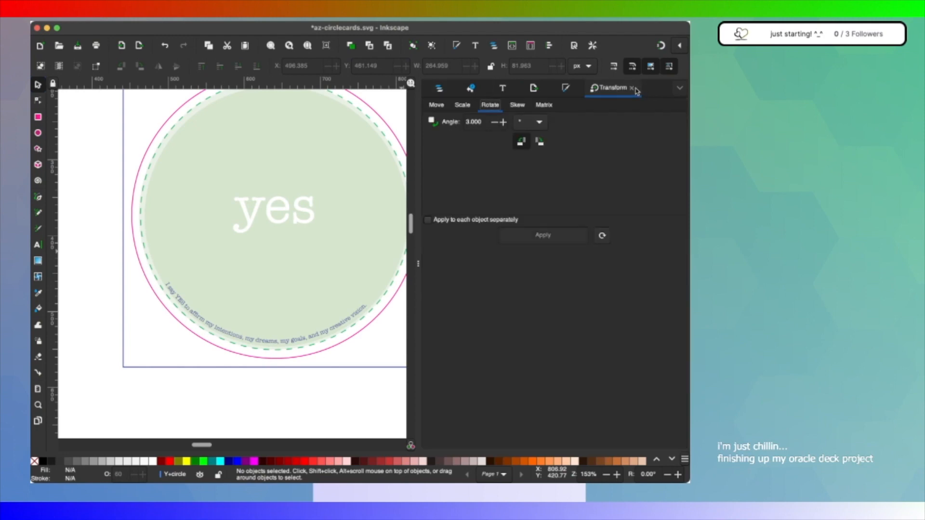
{"action": "left_click", "coordinate": [471, 122]}
{"action": "type", "text": "6"}
{"action": "key", "text": "Return"}
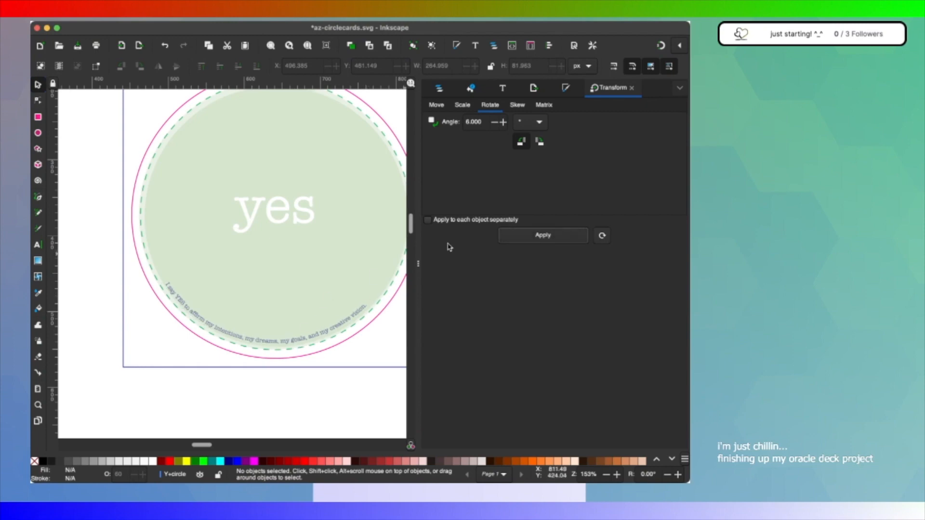
{"action": "left_click", "coordinate": [324, 337]}
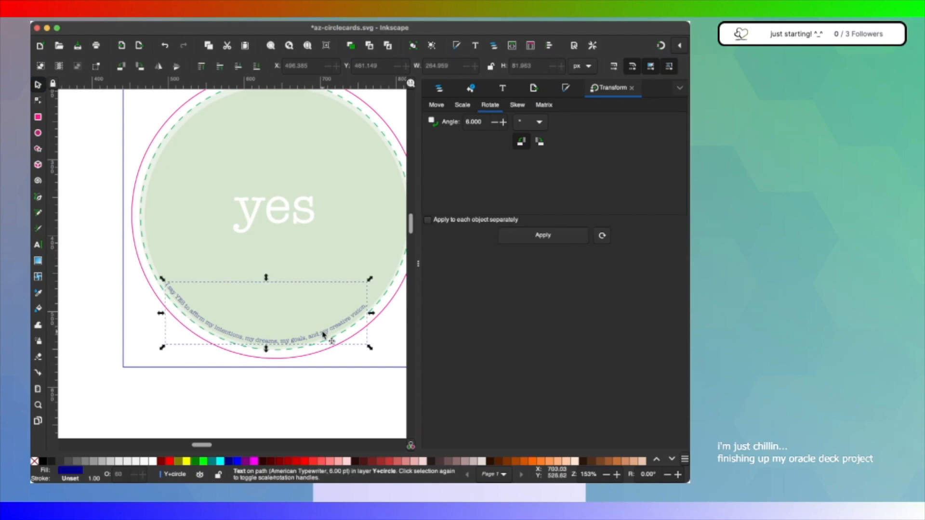
{"action": "left_click", "coordinate": [543, 236]}
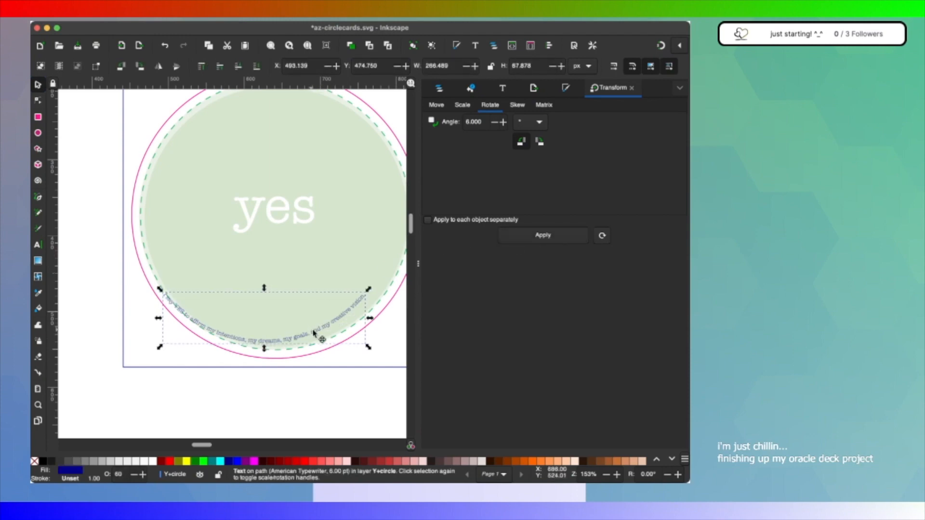
{"action": "left_click_drag", "start_coordinate": [315, 332], "coordinate": [346, 318]}
Step: Rotate the mantra text by -1° to level it along the guide's lower curve
{"action": "scroll", "coordinate": [288, 281], "scroll_direction": "up", "scroll_amount": 2}
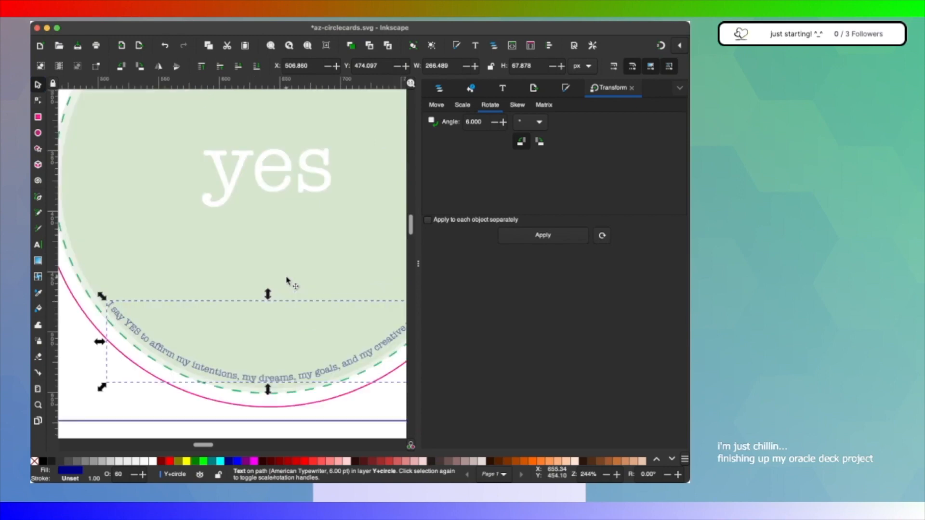
{"action": "scroll", "coordinate": [287, 281], "scroll_direction": "down", "scroll_amount": 1}
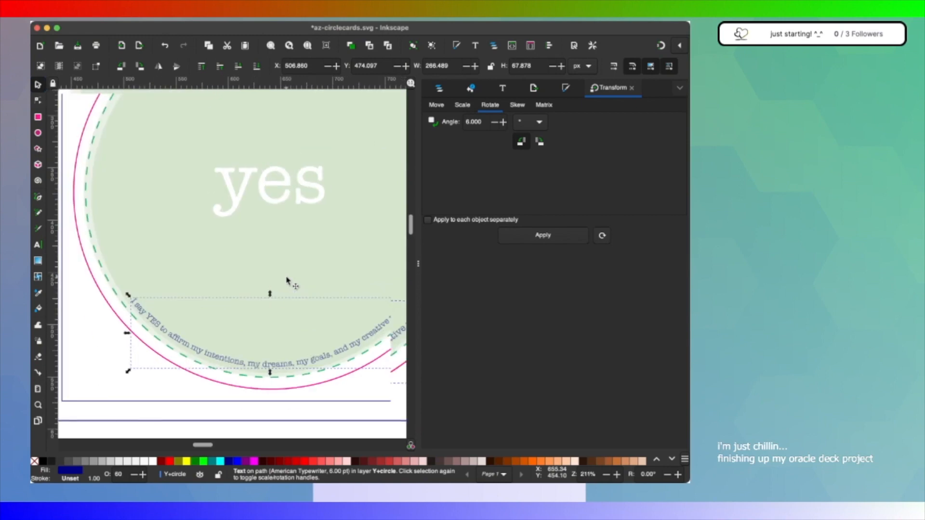
{"action": "scroll", "coordinate": [289, 282], "scroll_direction": "down", "scroll_amount": 1}
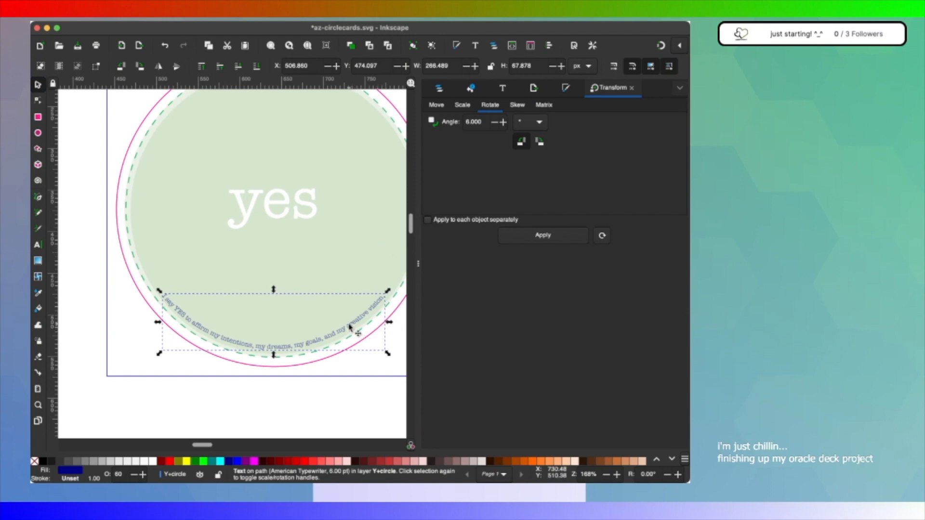
{"action": "double_click", "coordinate": [471, 120]}
{"action": "type", "text": "-1"}
{"action": "key", "text": "Return"}
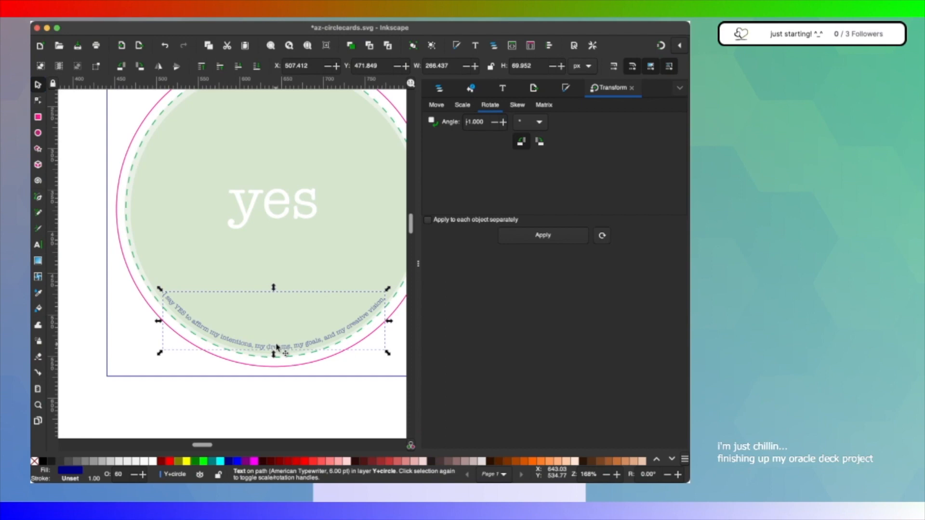
Step: Make the word YES in the curved mantra text bold
{"action": "scroll", "coordinate": [277, 346], "scroll_direction": "up", "scroll_amount": 3}
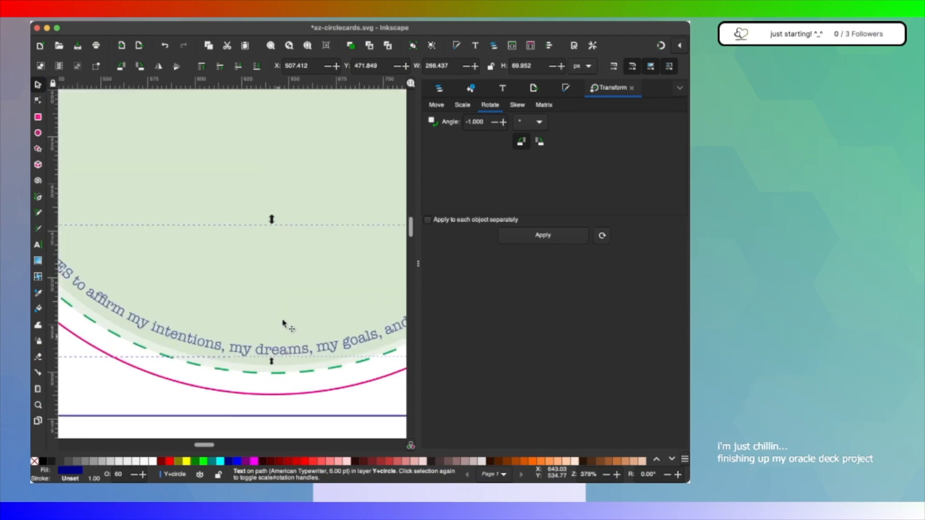
{"action": "scroll", "coordinate": [284, 322], "scroll_direction": "down", "scroll_amount": 2}
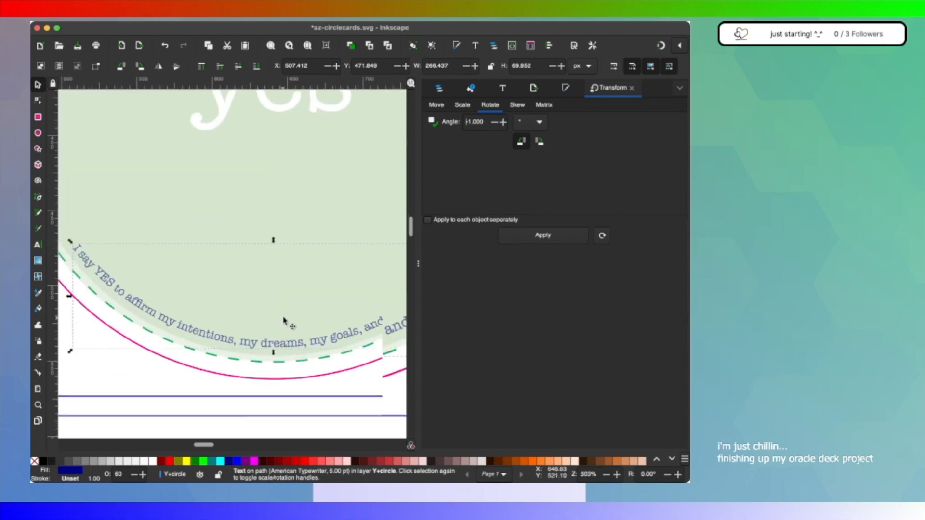
{"action": "scroll", "coordinate": [313, 355], "scroll_direction": "right", "scroll_amount": 3}
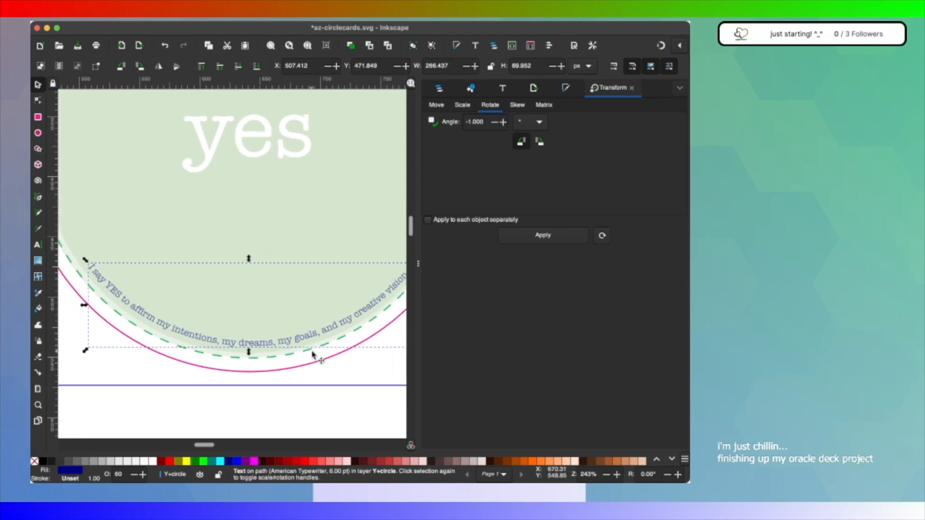
{"action": "scroll", "coordinate": [313, 355], "scroll_direction": "left", "scroll_amount": 2}
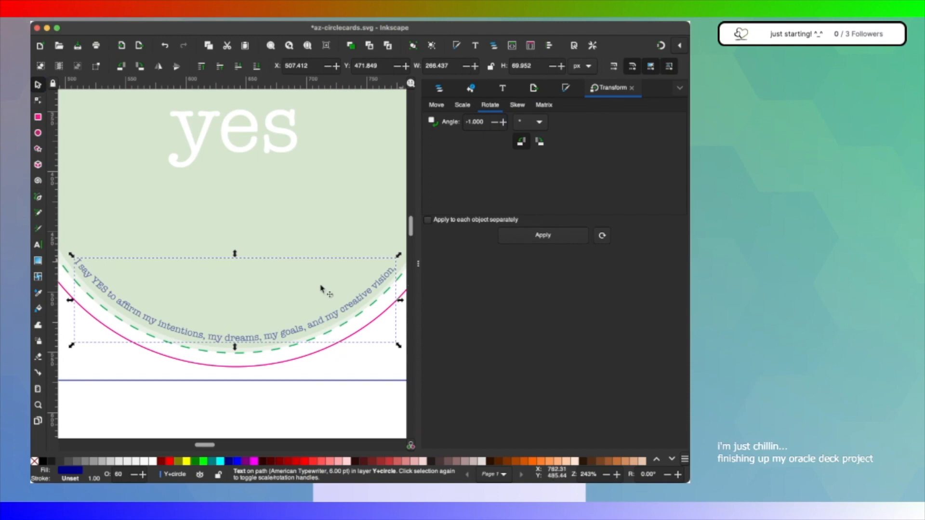
{"action": "double_click", "coordinate": [103, 289]}
{"action": "double_click", "coordinate": [103, 289]}
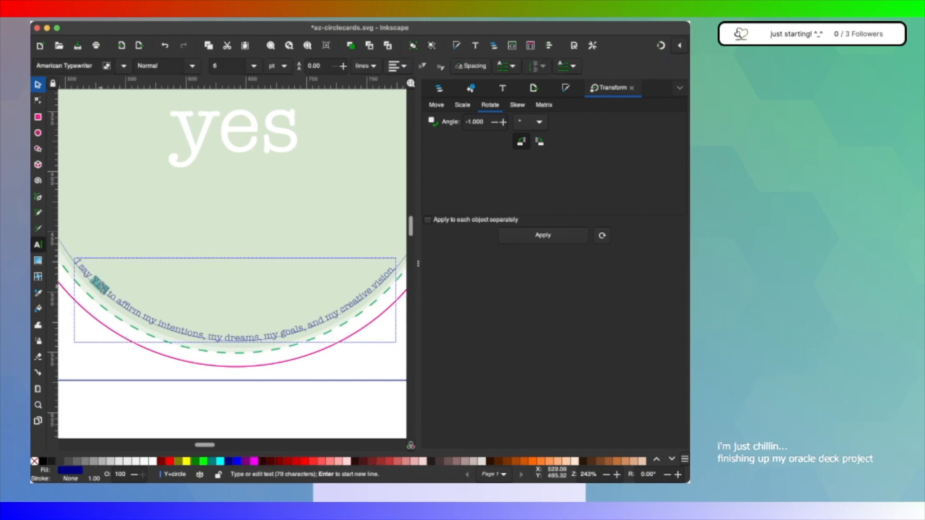
{"action": "key", "text": "ctrl+b"}
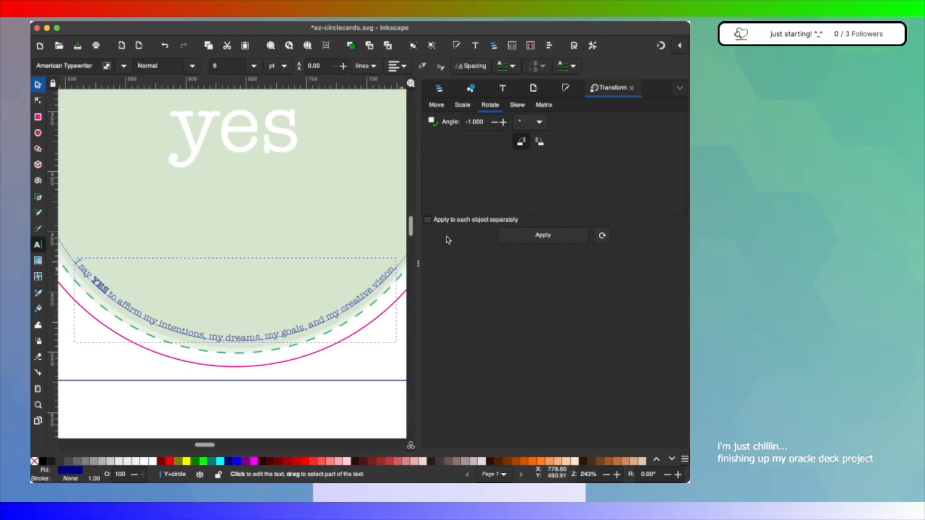
Step: Fill the whole curved mantra text with white and unhide the green background circle, circle-path5127-green, in Y+circle
{"action": "key", "text": "ctrl+a"}
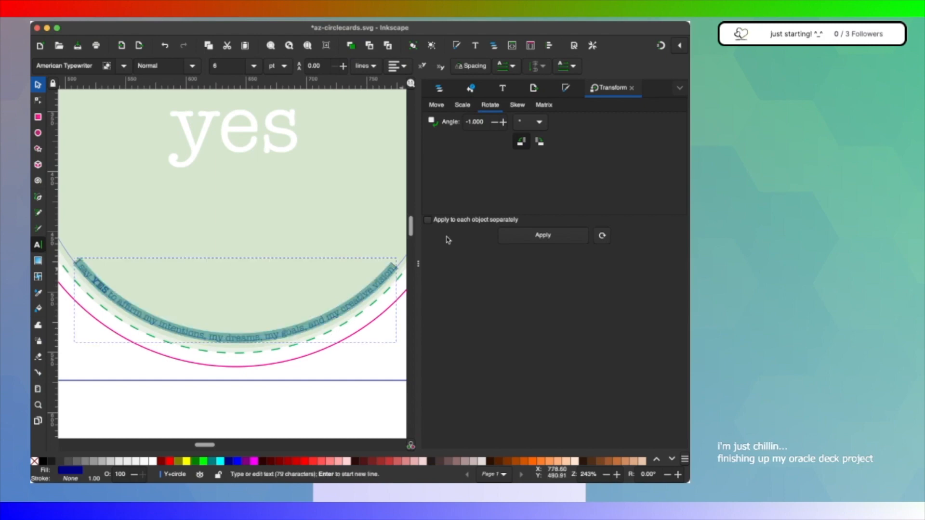
{"action": "left_click", "coordinate": [153, 461]}
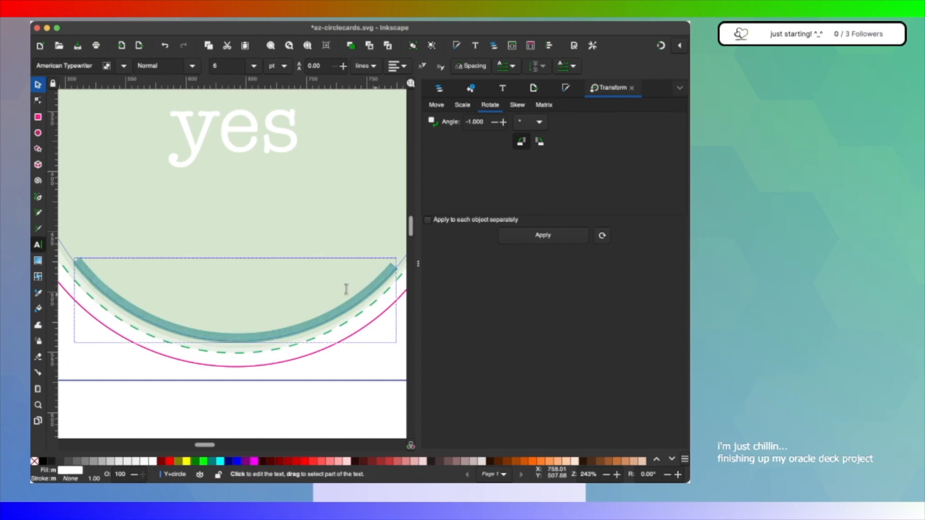
{"action": "left_click", "coordinate": [439, 90]}
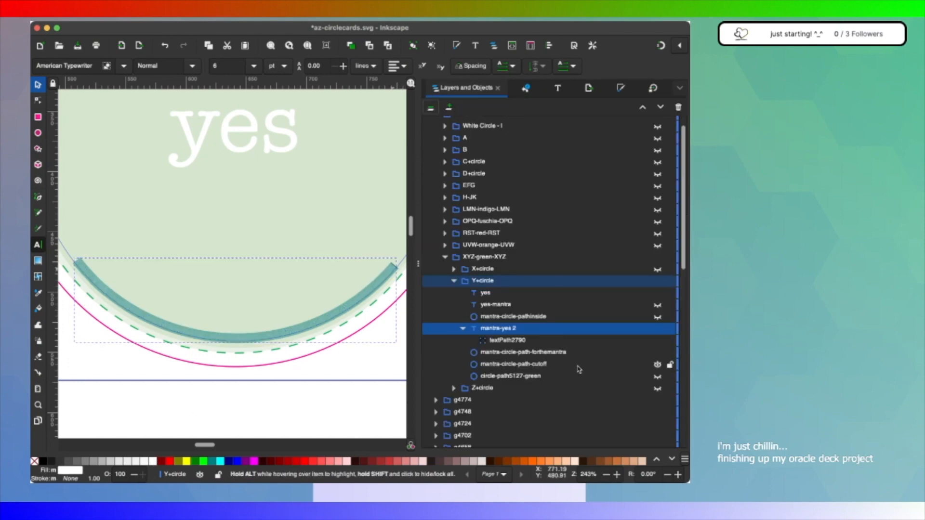
{"action": "scroll", "coordinate": [539, 395], "scroll_direction": "down", "scroll_amount": 10}
{"action": "scroll", "coordinate": [507, 419], "scroll_direction": "up", "scroll_amount": 10}
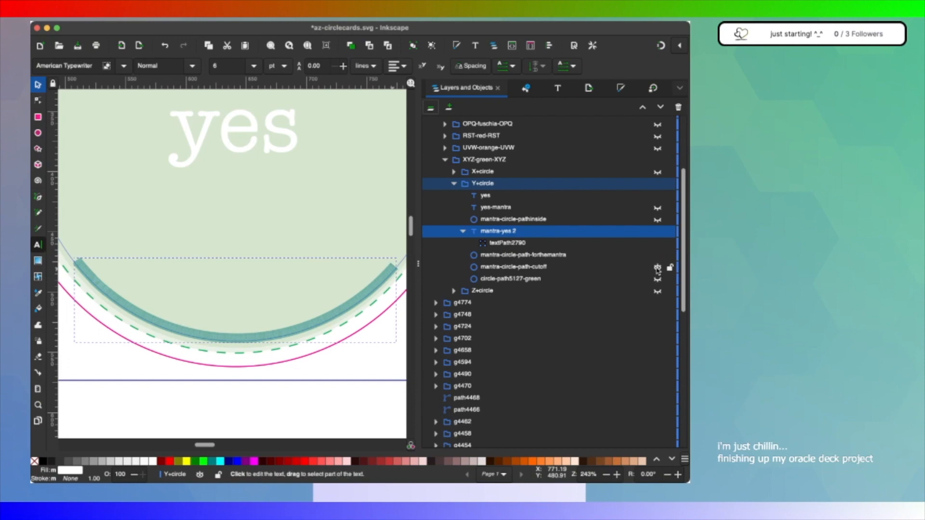
{"action": "left_click", "coordinate": [658, 280]}
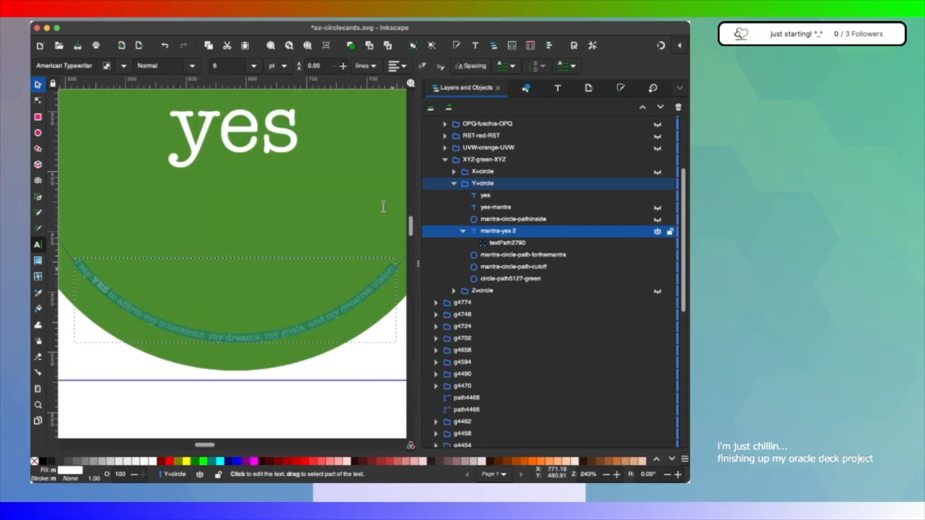
Step: Examine the whole yes card with its white curved mantra on the green background, with the text deselected
{"action": "scroll", "coordinate": [277, 220], "scroll_direction": "down", "scroll_amount": 3}
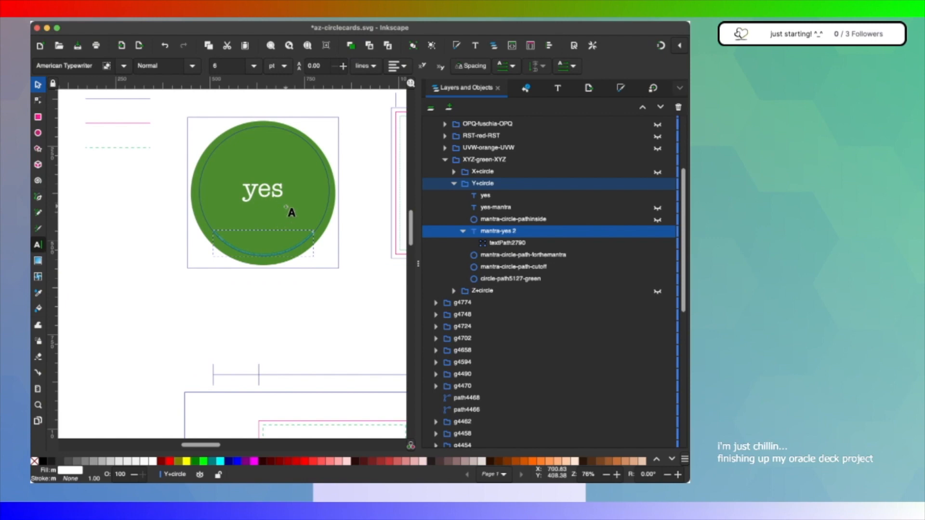
{"action": "scroll", "coordinate": [279, 171], "scroll_direction": "up", "scroll_amount": 2}
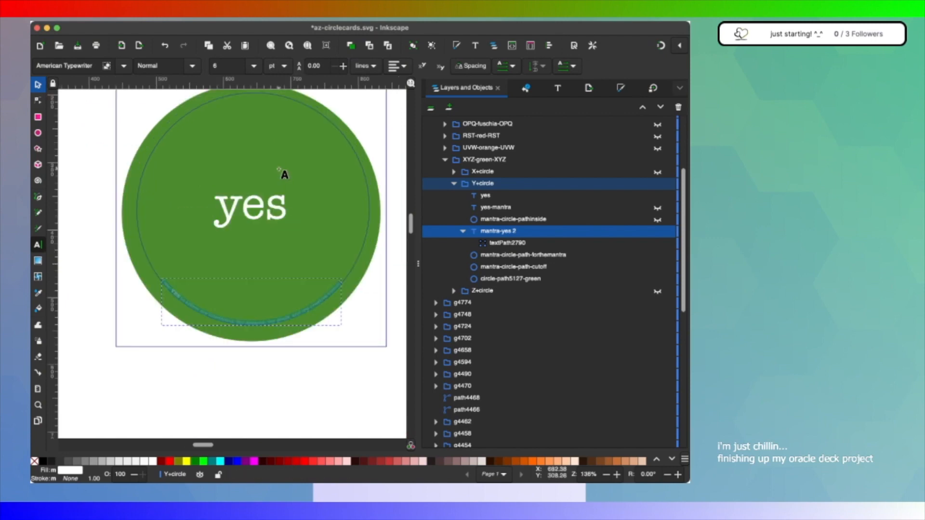
{"action": "scroll", "coordinate": [284, 174], "scroll_direction": "up", "scroll_amount": 1}
{"action": "scroll", "coordinate": [288, 159], "scroll_direction": "up", "scroll_amount": 2}
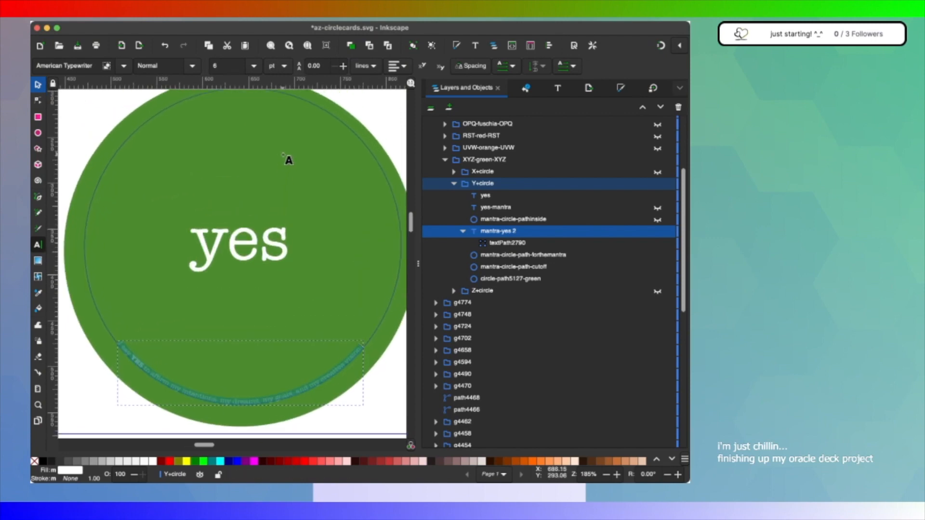
{"action": "scroll", "coordinate": [283, 155], "scroll_direction": "up", "scroll_amount": 1}
{"action": "scroll", "coordinate": [283, 155], "scroll_direction": "right", "scroll_amount": 1}
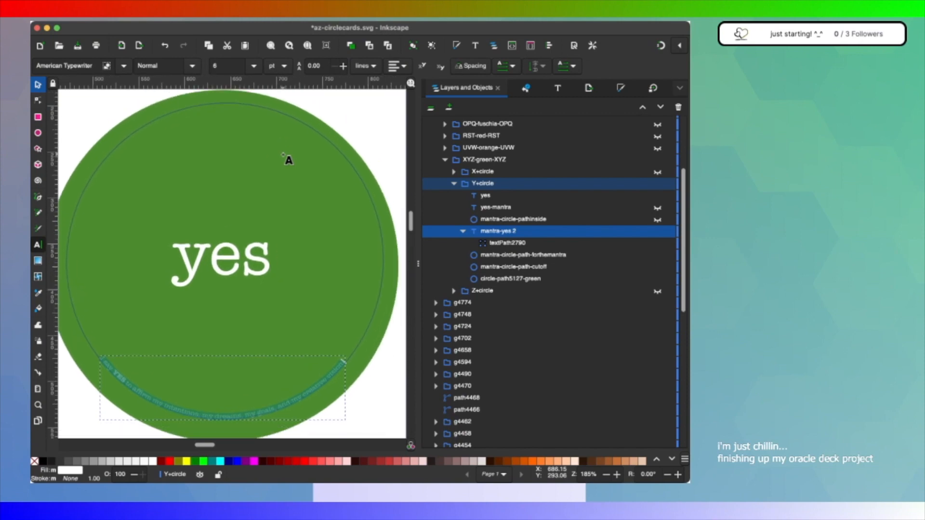
{"action": "scroll", "coordinate": [283, 155], "scroll_direction": "left", "scroll_amount": 1}
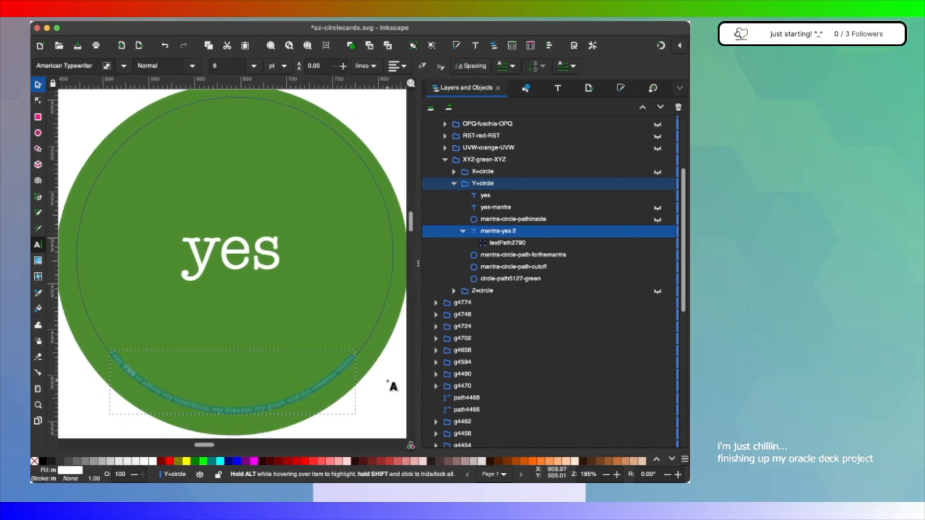
{"action": "left_click", "coordinate": [372, 316]}
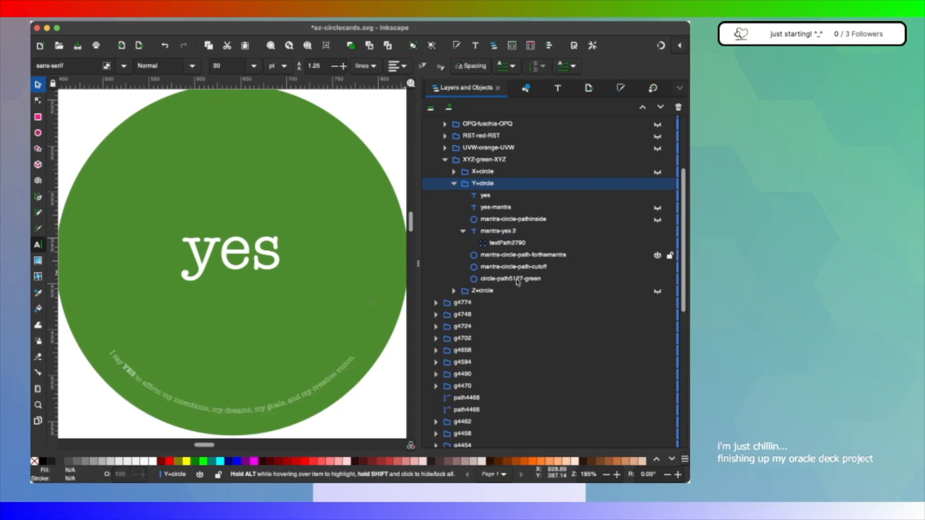
{"action": "left_click", "coordinate": [385, 105]}
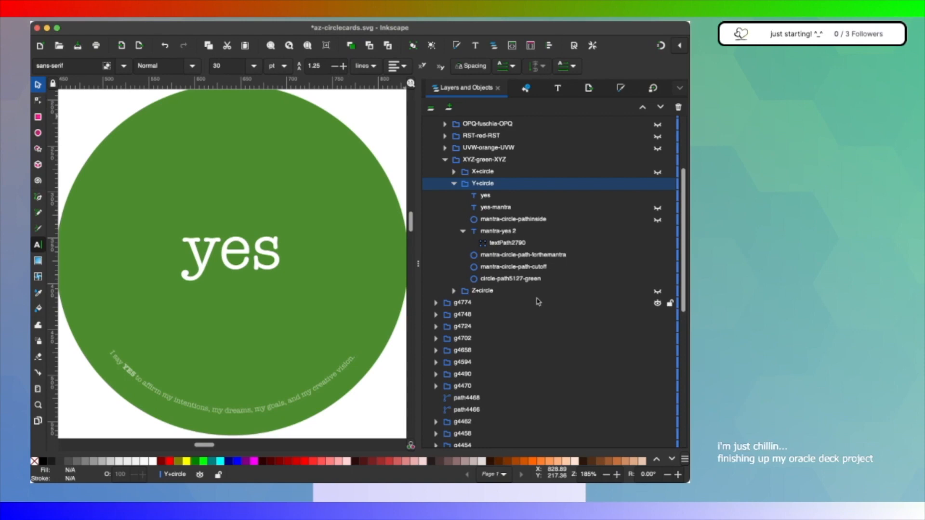
Step: Group mantra-yes 2 with mantra-circle-path-forthemantra, name the group "mantra + path circle group", and expand Z+circle in the object list
{"action": "left_click", "coordinate": [509, 232]}
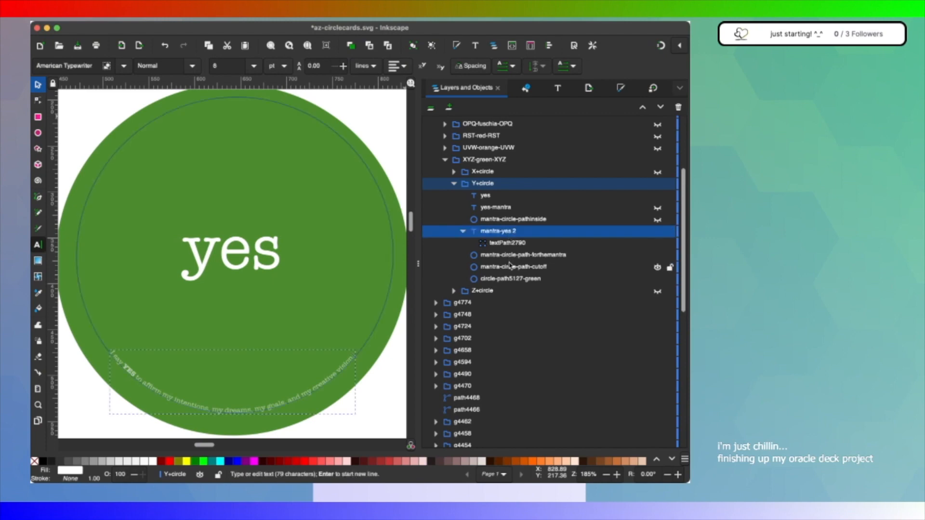
{"action": "left_click", "coordinate": [511, 256], "text": "shift"}
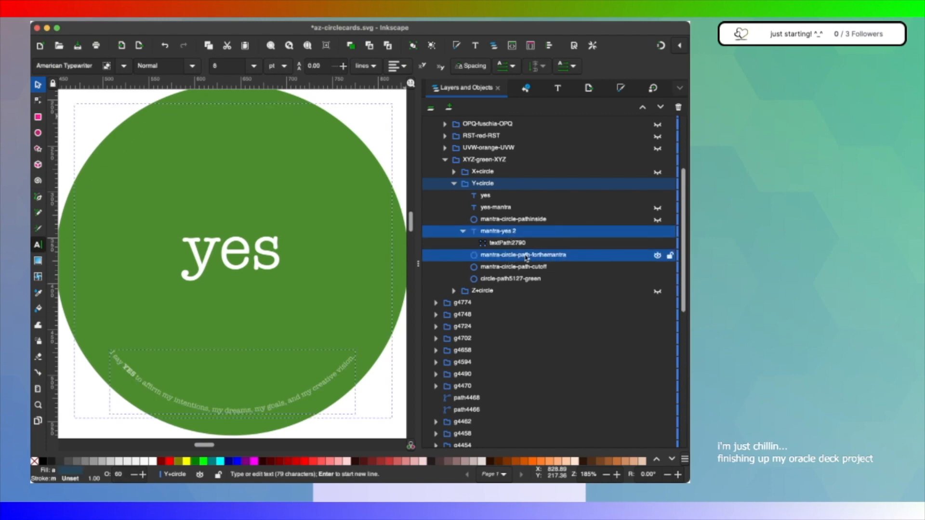
{"action": "left_click", "coordinate": [453, 184]}
{"action": "left_click", "coordinate": [453, 196]}
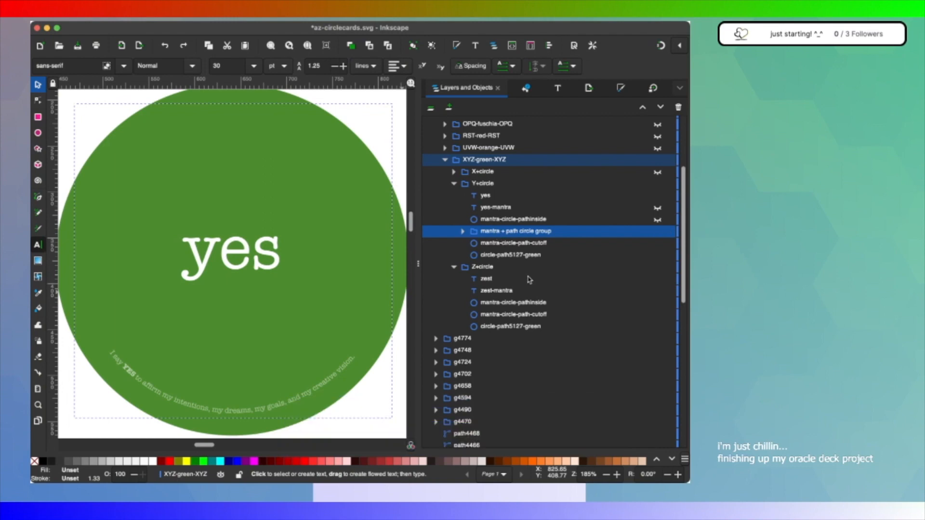
Step: Duplicate the mantra + path circle group, move the copy into Z+circle above mantra-circle-path-cutoff, and hide Y+circle
{"action": "key", "text": "super+d"}
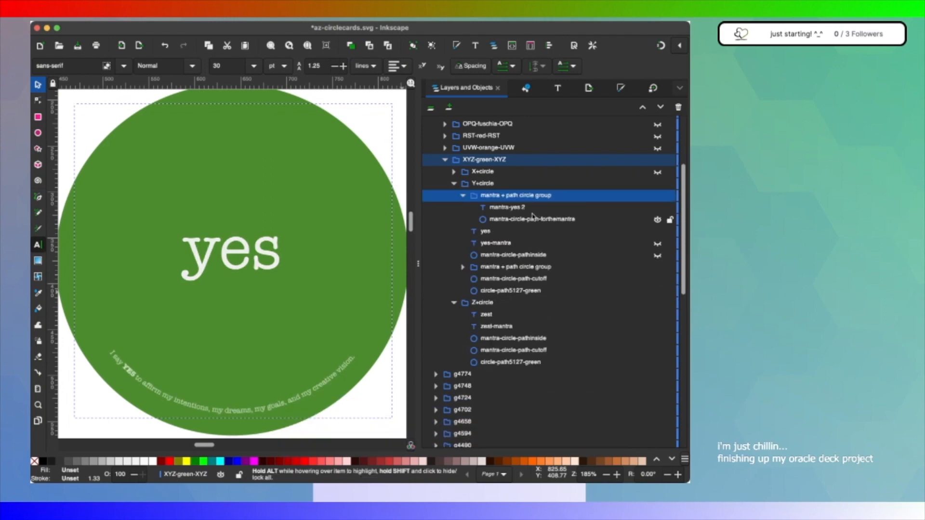
{"action": "left_click", "coordinate": [465, 198]}
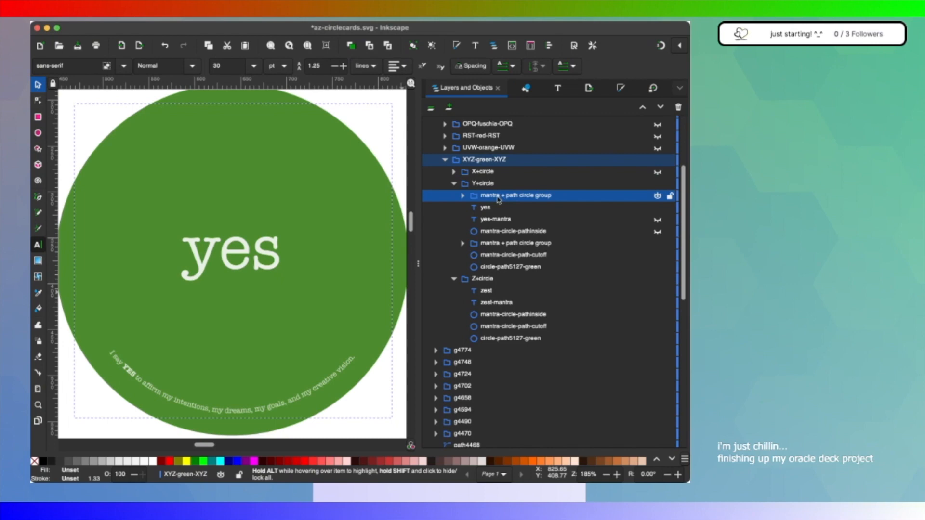
{"action": "left_click_drag", "start_coordinate": [498, 200], "coordinate": [525, 322]}
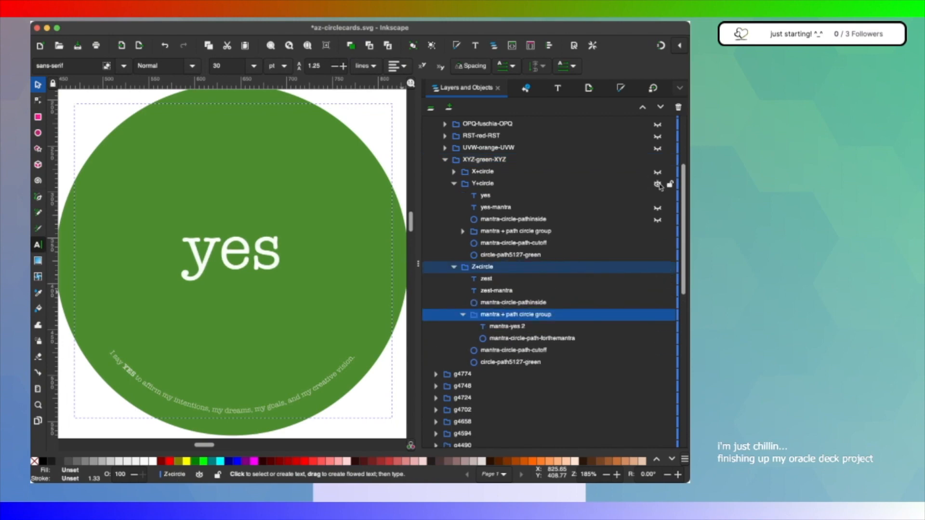
{"action": "left_click", "coordinate": [657, 184]}
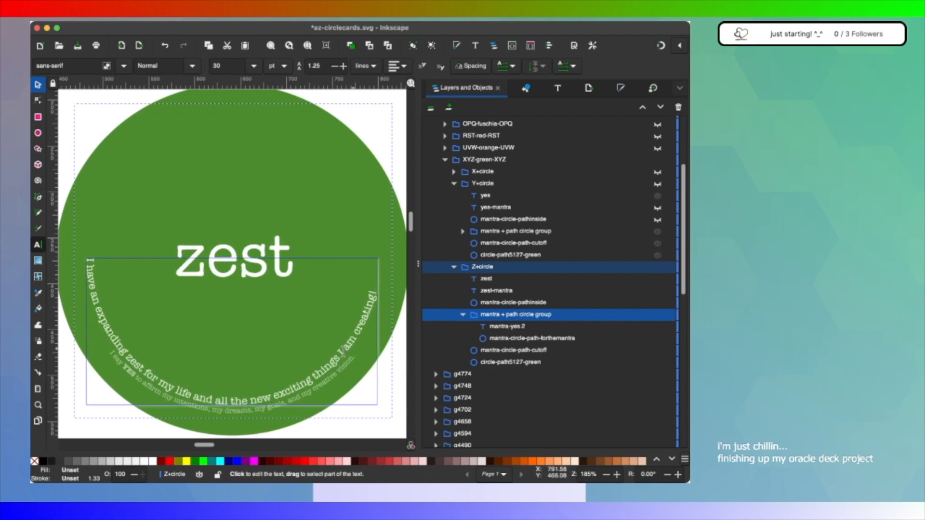
Step: Replace the copied mantra's text with the zest card's mantra, "I have an expanding zest for my life and all the new exciting things I am creating!"
{"action": "triple_click", "coordinate": [352, 340]}
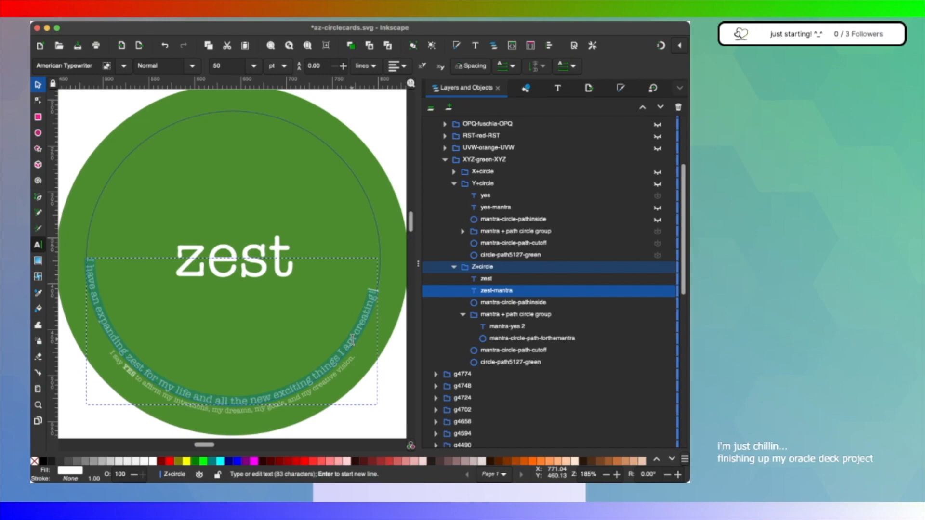
{"action": "triple_click", "coordinate": [339, 373]}
{"action": "key", "text": "super+c"}
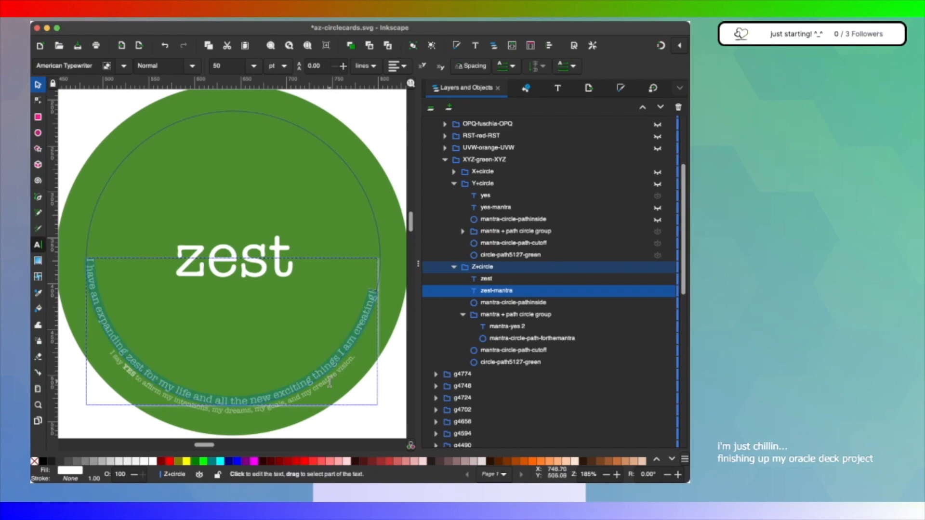
{"action": "left_click", "coordinate": [330, 381]}
{"action": "triple_click", "coordinate": [234, 411]}
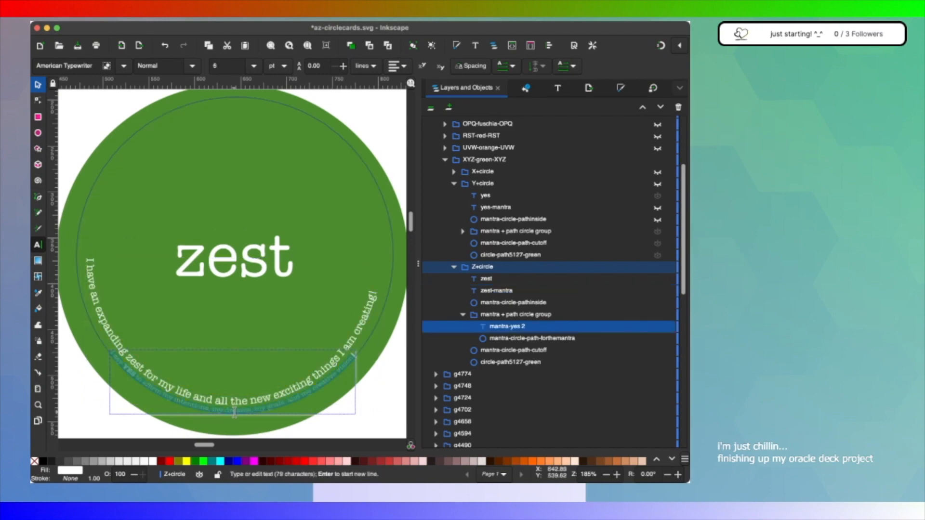
{"action": "key", "text": "super+v"}
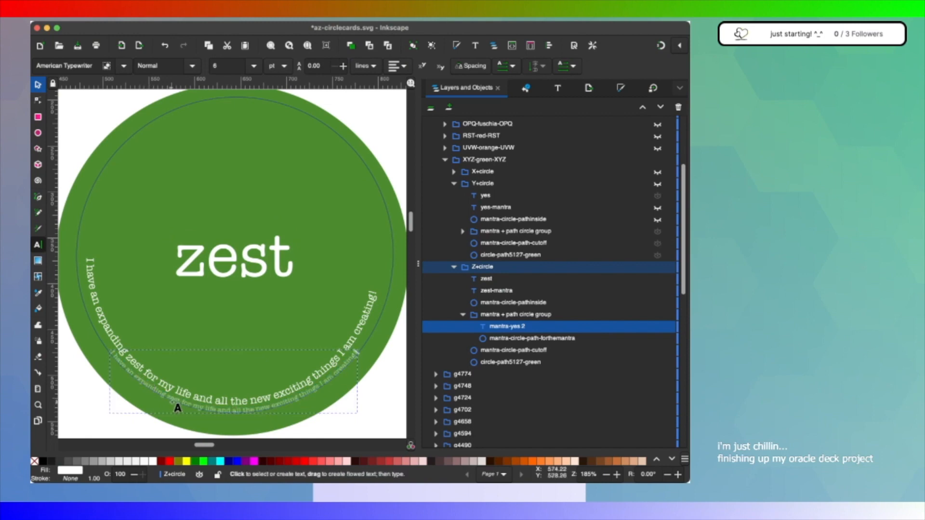
Step: Make the word zest bold in the new small curved mantra and hide the original zest-mantra text
{"action": "left_click", "coordinate": [173, 402]}
{"action": "left_click", "coordinate": [180, 405]}
{"action": "left_click", "coordinate": [179, 403]}
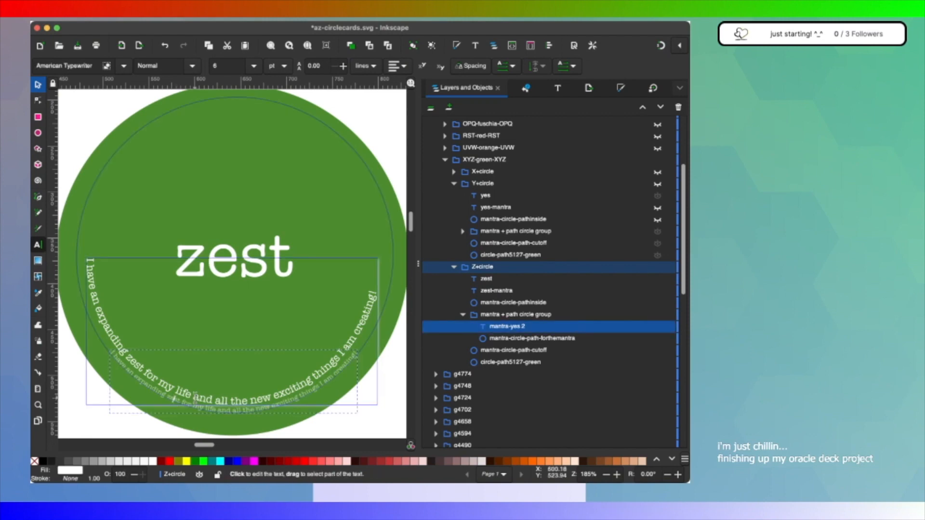
{"action": "left_click", "coordinate": [171, 400]}
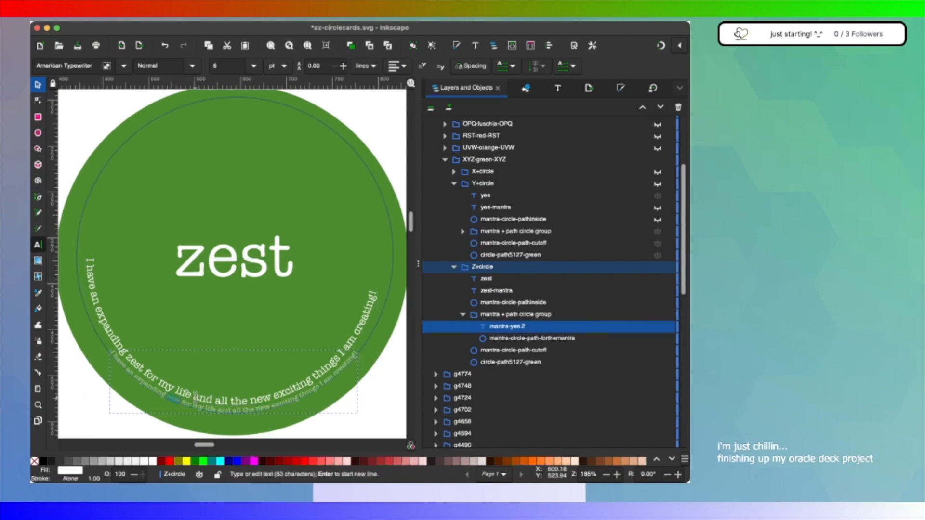
{"action": "key", "text": "super+b"}
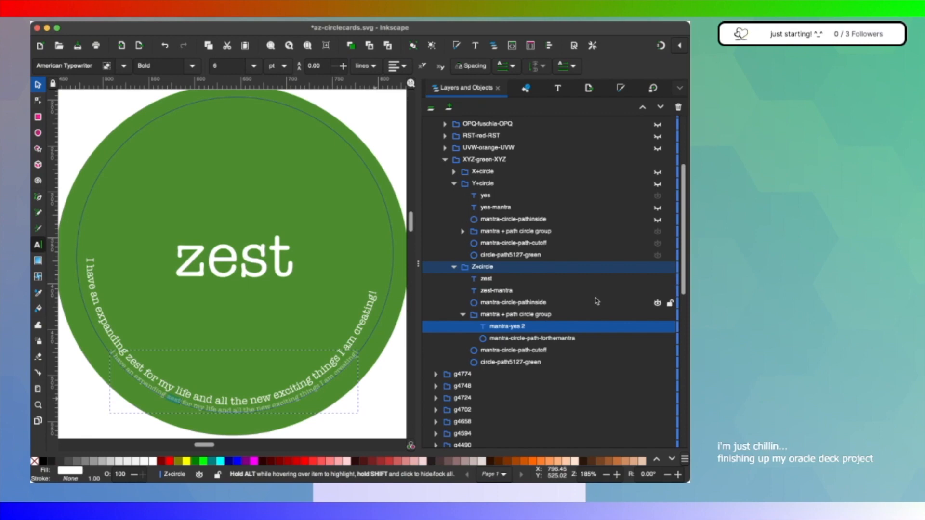
{"action": "left_click", "coordinate": [657, 292]}
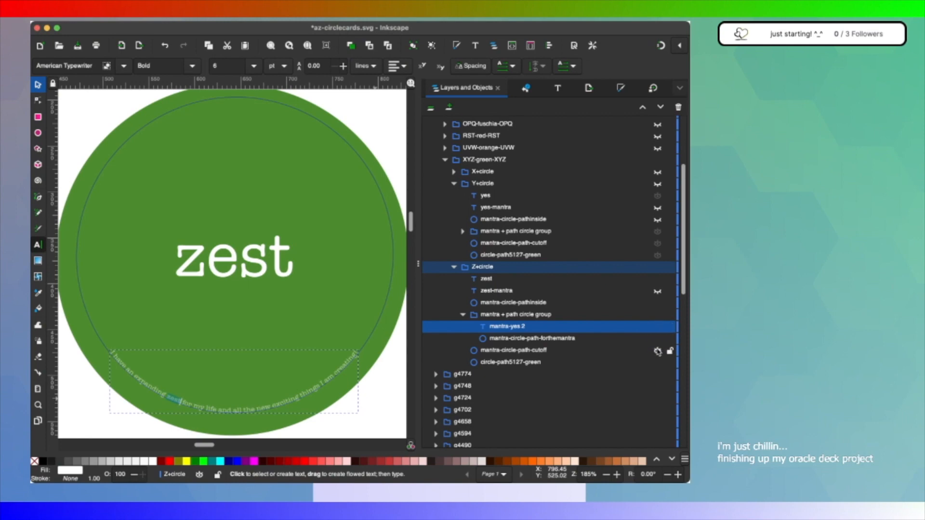
Step: Check the zest mantra's placement against the guide circles by briefly hiding the green background circle, and select mantra-circle-path-forthemantra
{"action": "left_click", "coordinate": [658, 364]}
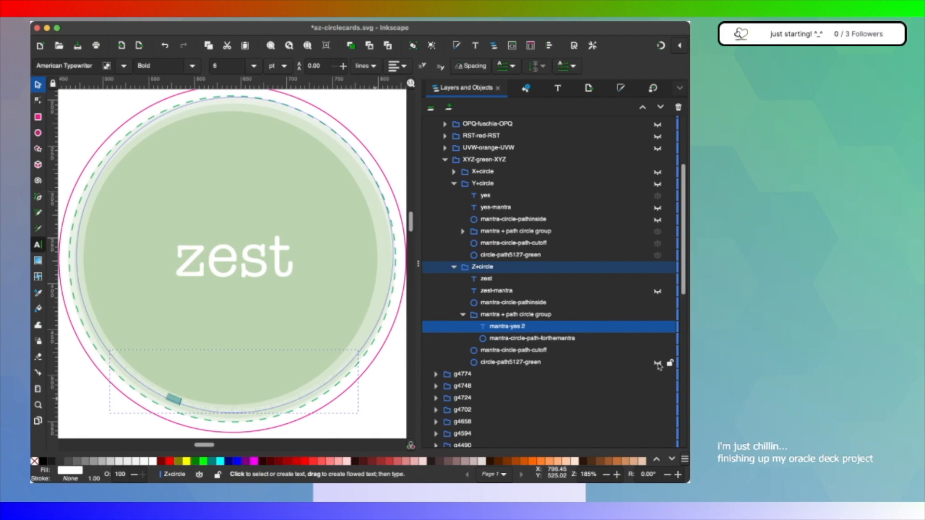
{"action": "left_click", "coordinate": [657, 364]}
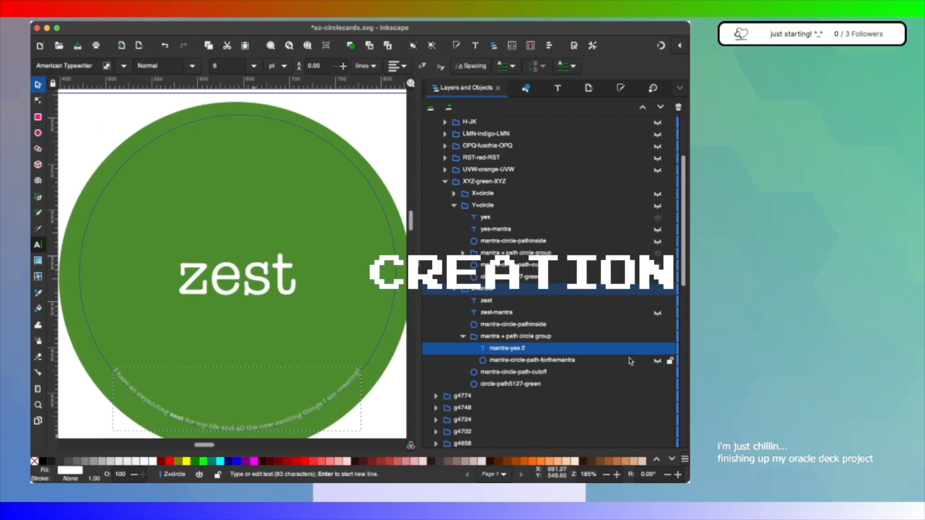
{"action": "left_click", "coordinate": [629, 361]}
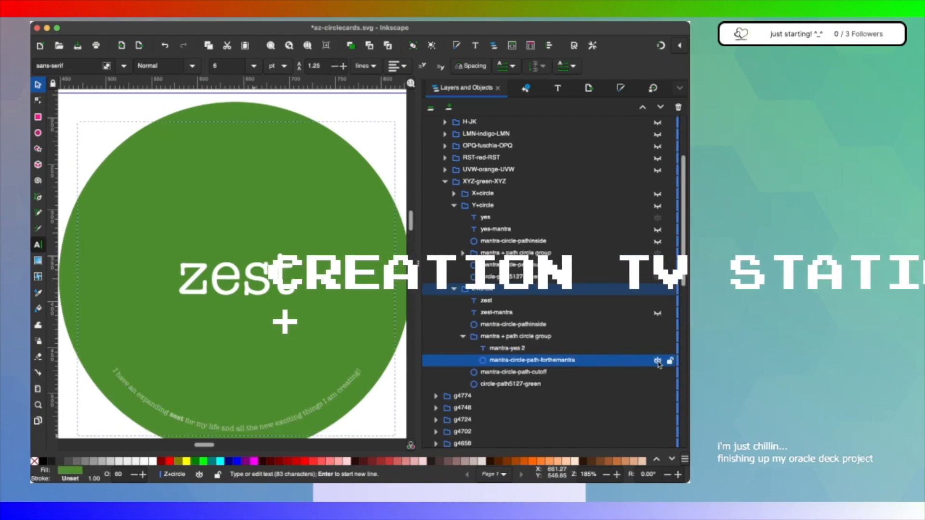
{"action": "left_click", "coordinate": [658, 361]}
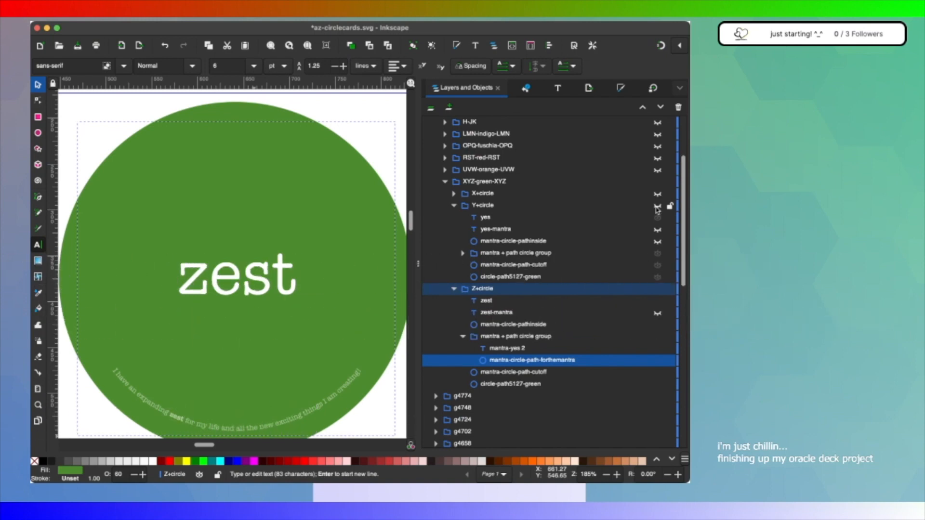
Step: Compare the yes and zest card layouts by switching the visibility of Y+circle and Z+circle, ending with the zest card shown
{"action": "left_click", "coordinate": [657, 206]}
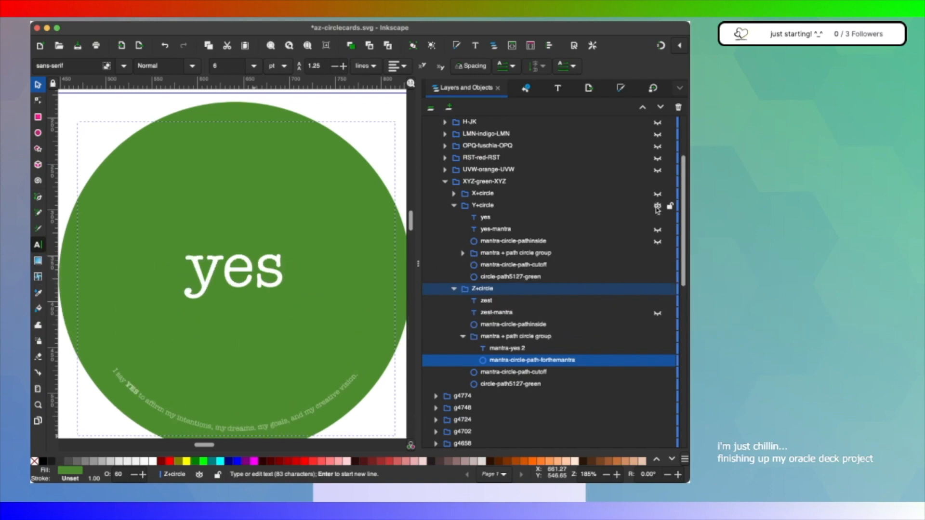
{"action": "left_click", "coordinate": [657, 289]}
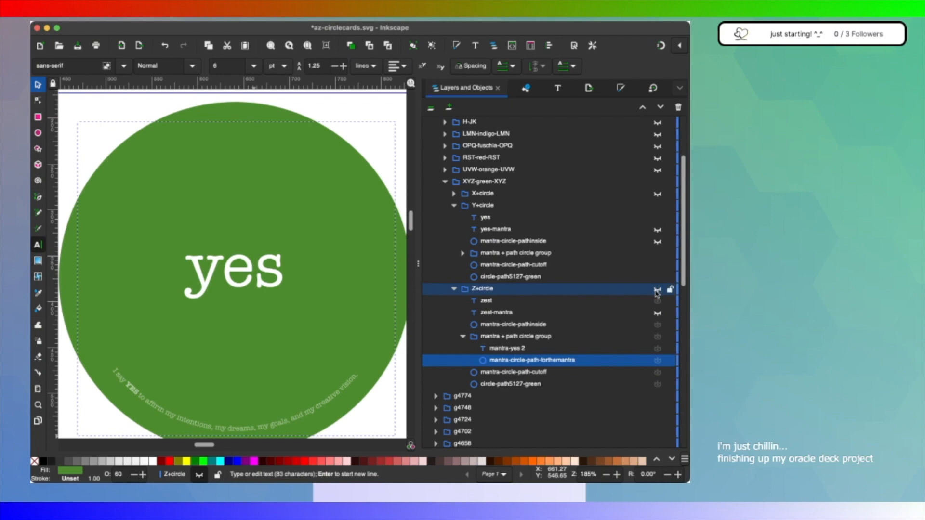
{"action": "left_click", "coordinate": [657, 289]}
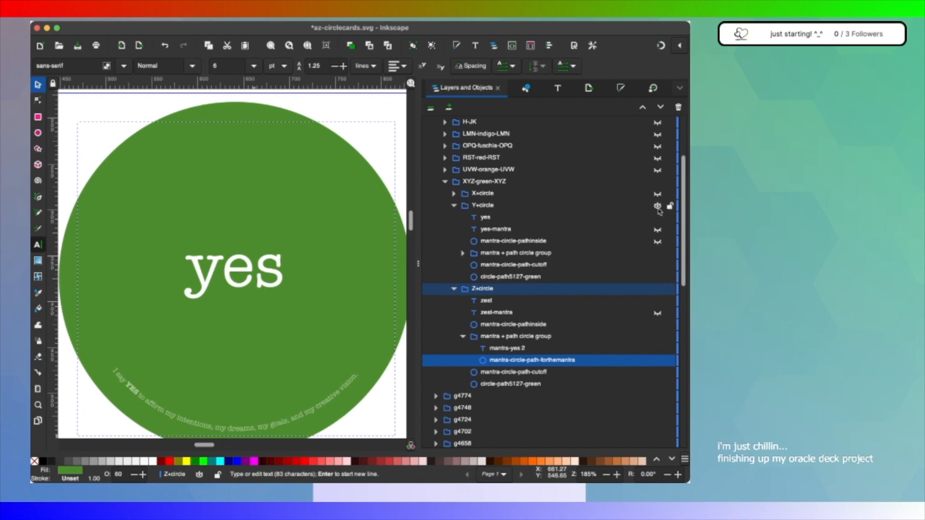
{"action": "left_click", "coordinate": [658, 206]}
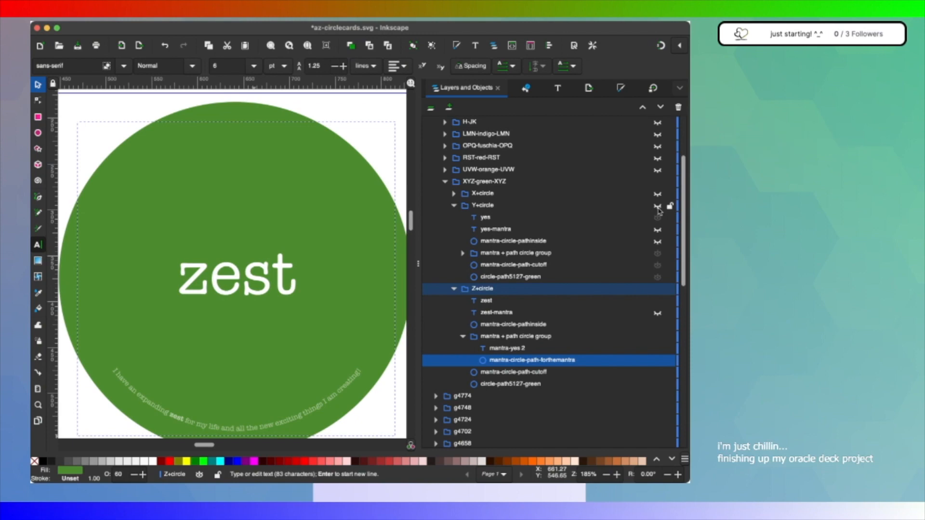
{"action": "key", "text": "super+Tab"}
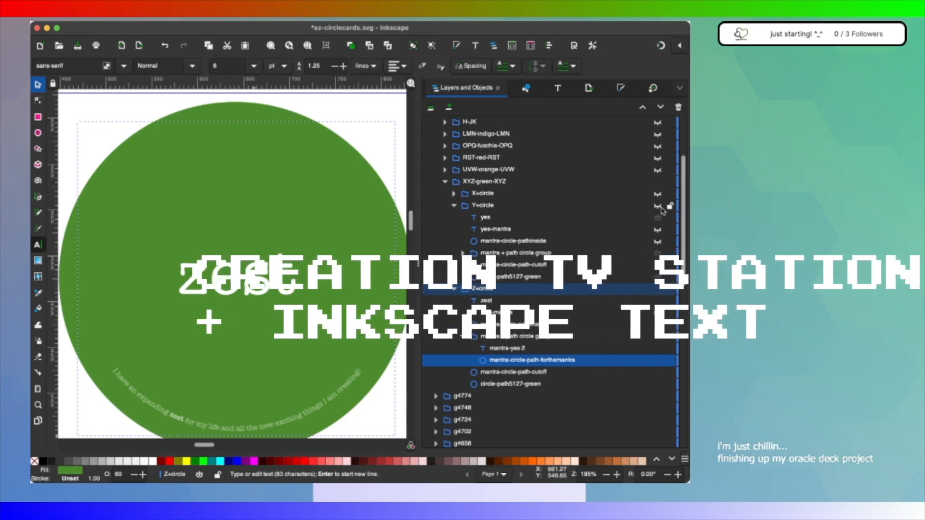
{"action": "key", "text": "super+Tab"}
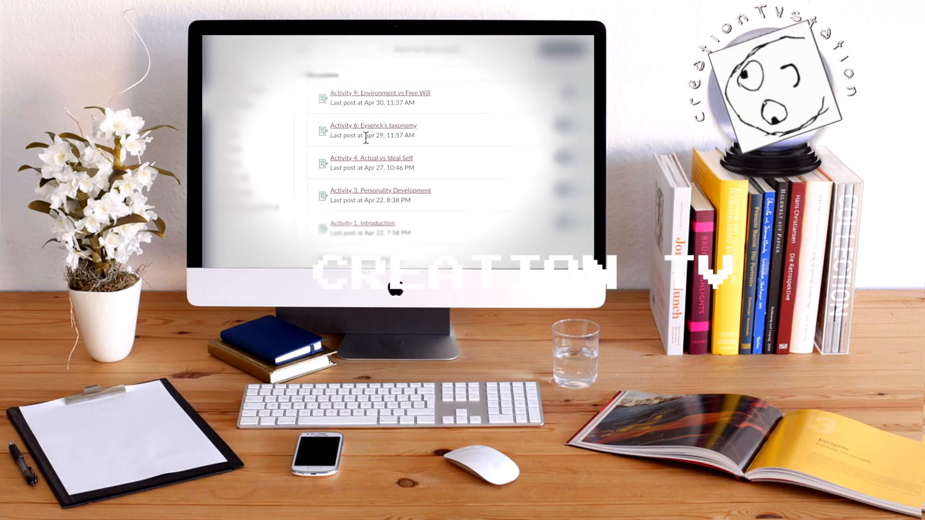
Step: Open the Activity 3: Personality Development discussion and highlight its phrase from "psychoanalytical theory" to "developmental changes" for reuse in a text file
{"action": "left_click", "coordinate": [391, 192]}
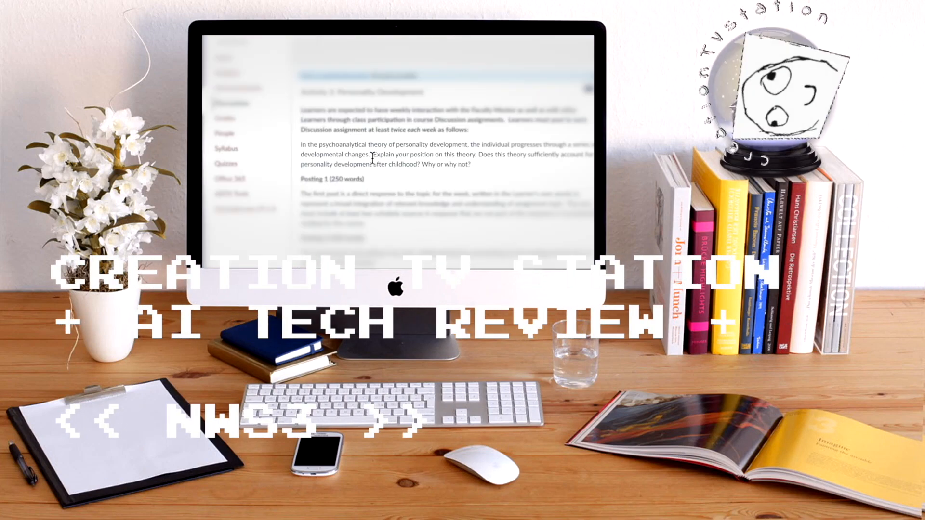
{"action": "left_click_drag", "start_coordinate": [369, 155], "coordinate": [319, 149]}
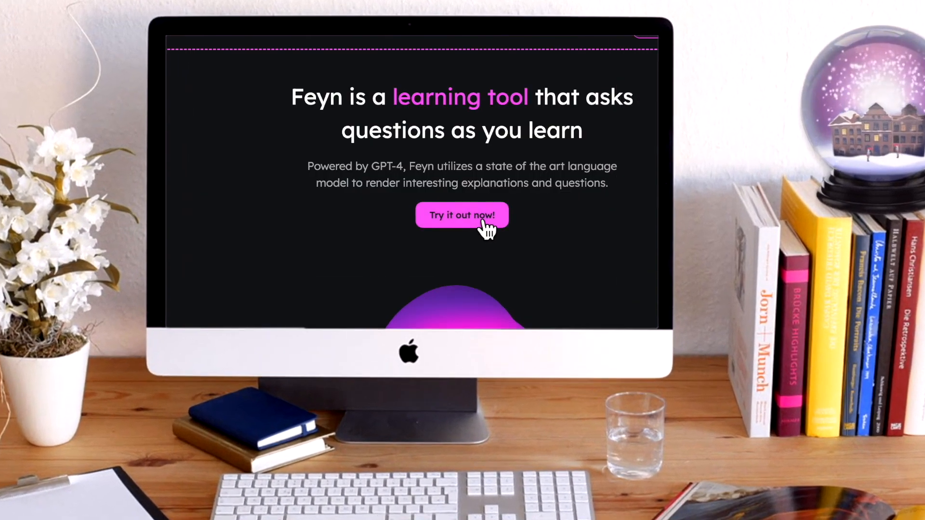
{"action": "left_click", "coordinate": [484, 223]}
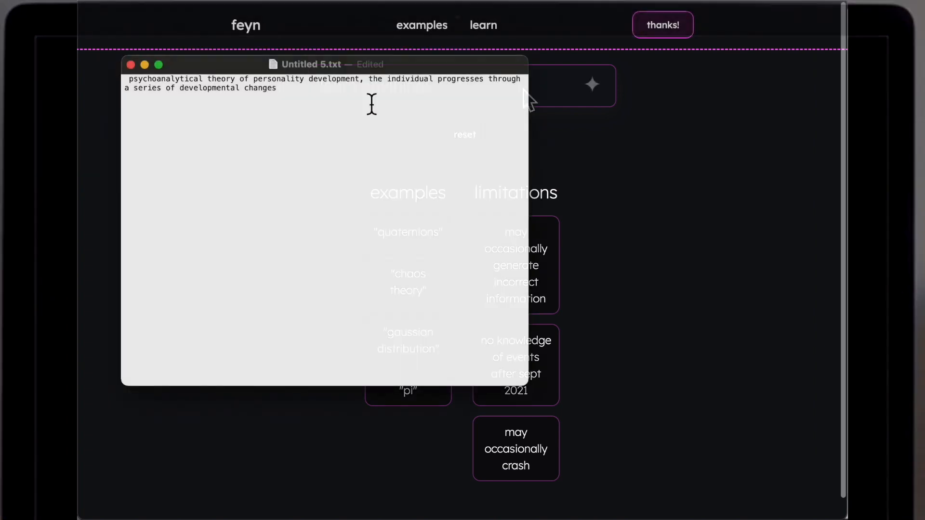
Step: Turn the pasted phrase into a question by adding "What is the" at the start and "and what are" before "the individual", joined on one line
{"action": "key", "text": "Return"}
{"action": "left_click", "coordinate": [132, 80]}
{"action": "type", "text": "What is the"}
{"action": "left_click", "coordinate": [133, 97]}
{"action": "type", "text": "and what are"}
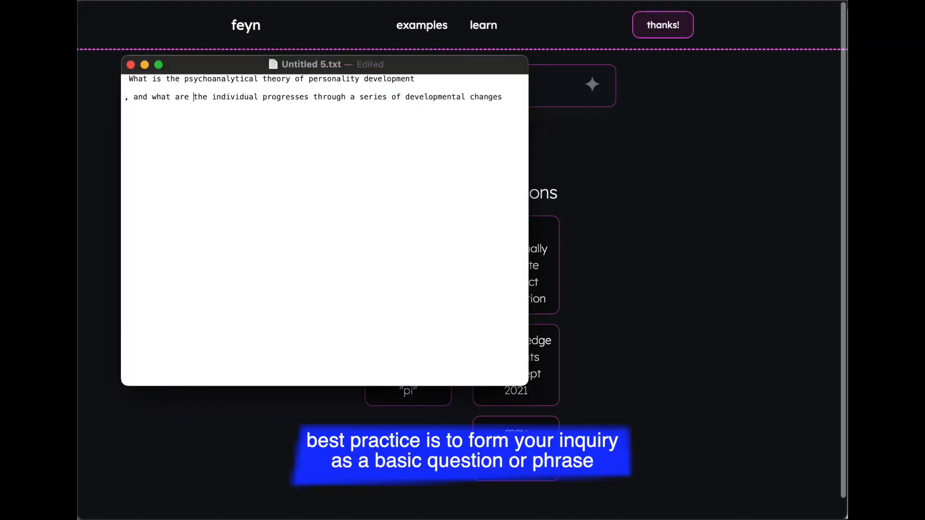
{"action": "left_click", "coordinate": [127, 100]}
{"action": "key", "text": "BackSpace"}
{"action": "key", "text": "BackSpace"}
Step: Copy the reworded psychoanalytical theory question from the text file into feyn and submit it
{"action": "left_click_drag", "start_coordinate": [433, 93], "coordinate": [129, 75]}
{"action": "left_click", "coordinate": [573, 100]}
{"action": "key", "text": "super+v"}
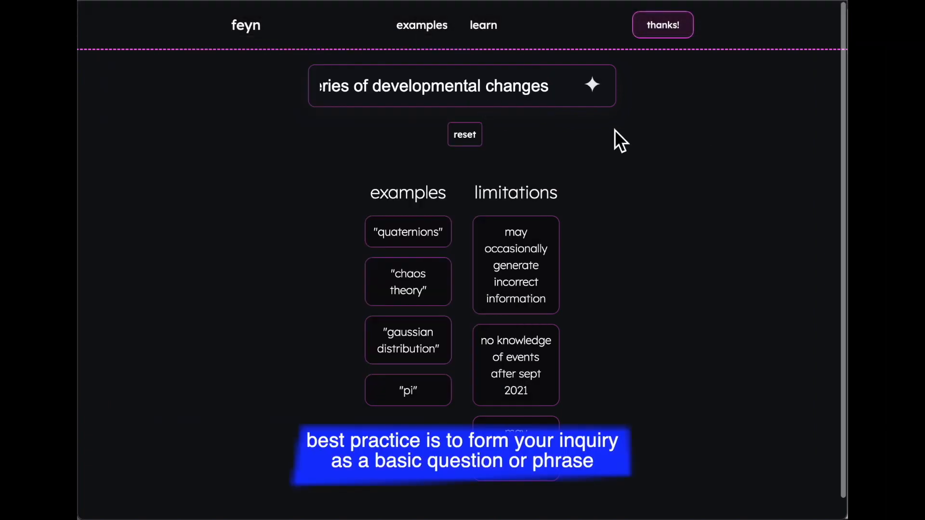
{"action": "key", "text": "Return"}
Step: Answer the genital-stage quiz question in feyn with "Focusing solely on sexual relationships", and answer the follow-up question
{"action": "scroll", "coordinate": [576, 299], "scroll_direction": "down", "scroll_amount": 10}
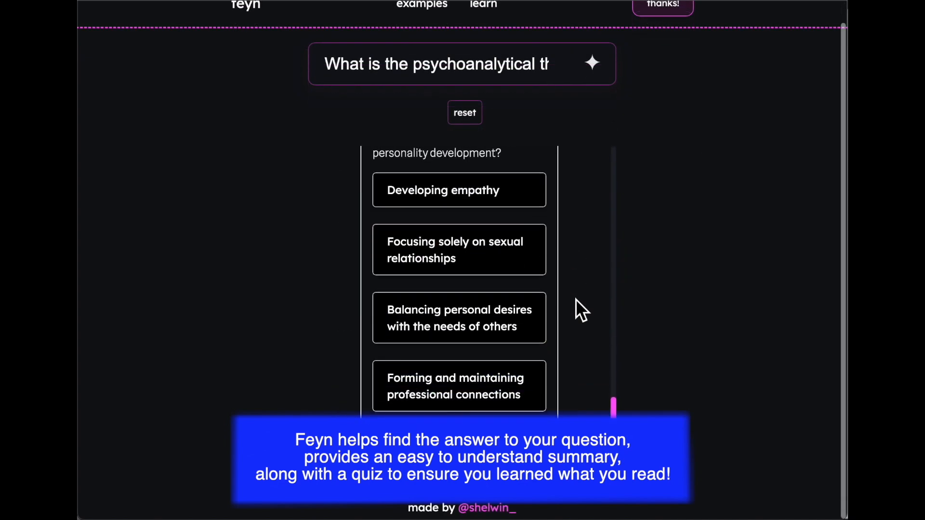
{"action": "scroll", "coordinate": [562, 221], "scroll_direction": "up", "scroll_amount": 2}
{"action": "left_click_drag", "start_coordinate": [484, 174], "coordinate": [547, 175]}
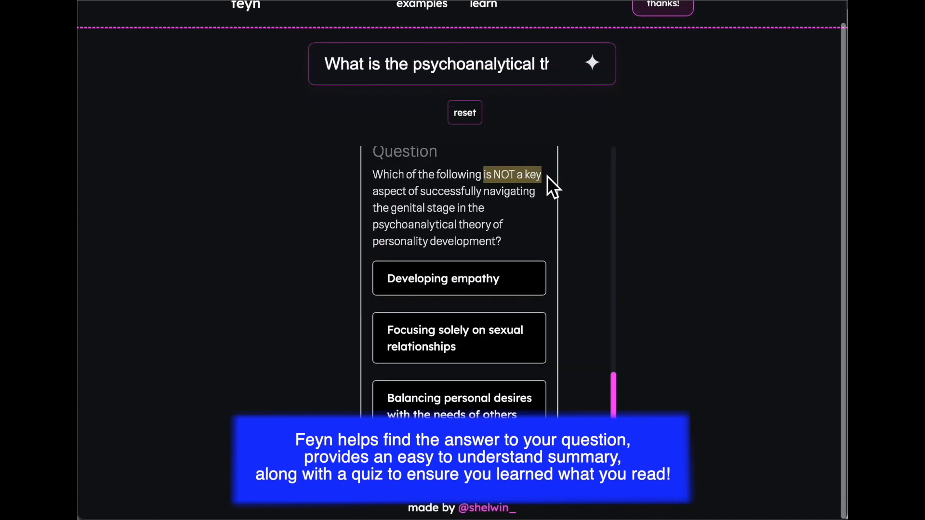
{"action": "left_click", "coordinate": [528, 346]}
{"action": "scroll", "coordinate": [589, 385], "scroll_direction": "down", "scroll_amount": 2}
{"action": "left_click", "coordinate": [471, 450]}
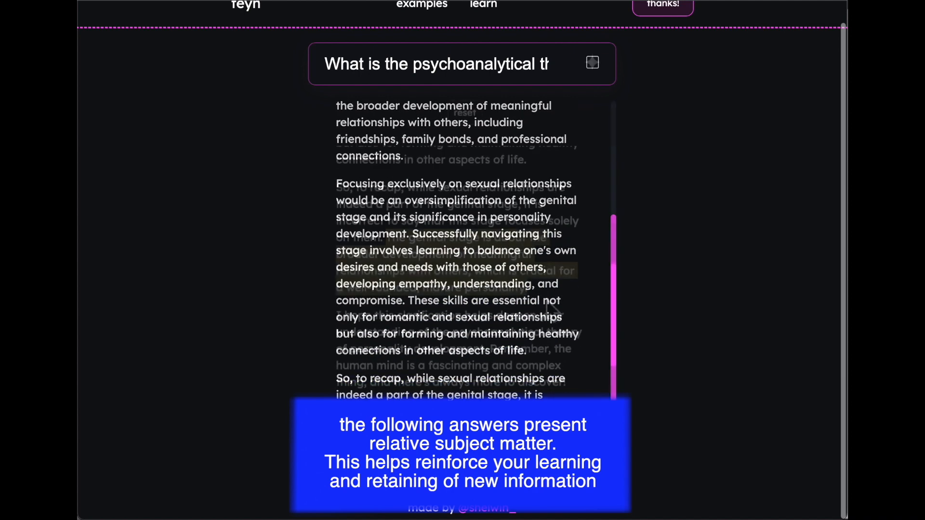
{"action": "scroll", "coordinate": [595, 381], "scroll_direction": "down", "scroll_amount": 6}
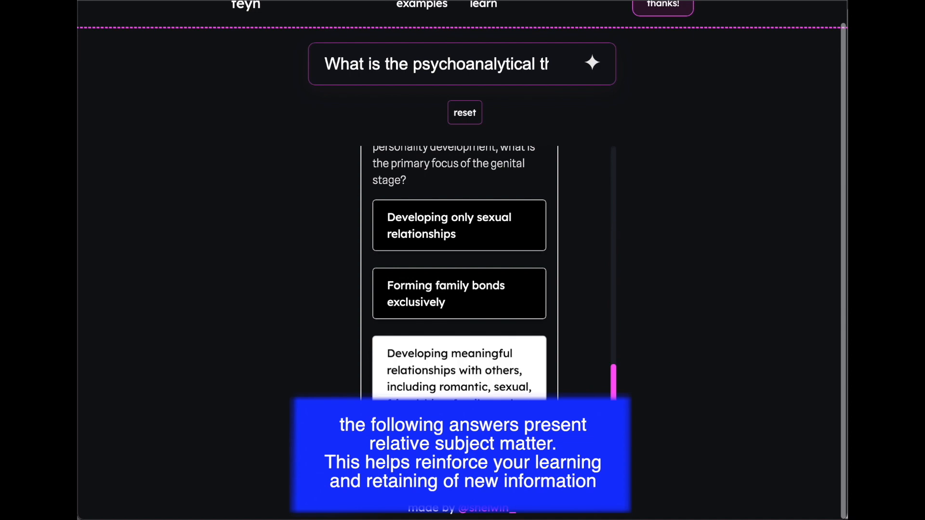
{"action": "left_click", "coordinate": [482, 327]}
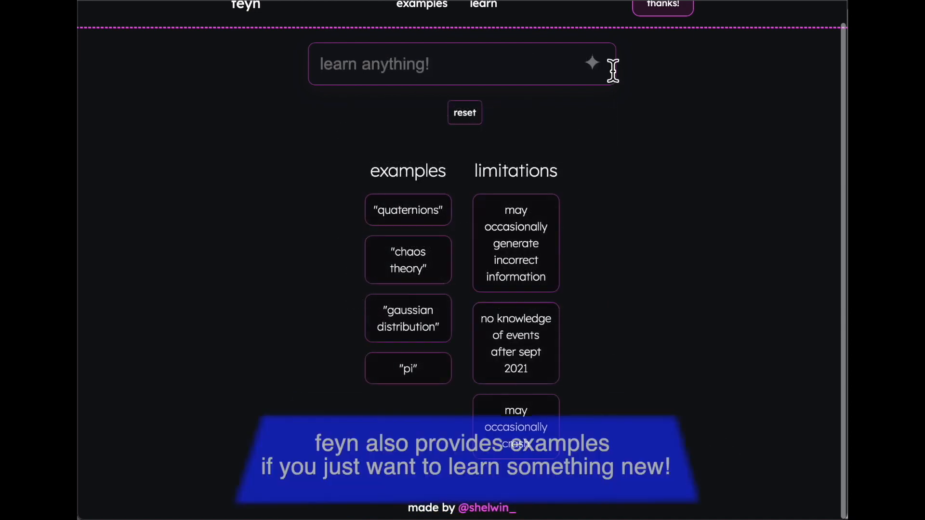
Step: Replace the feyn inquiry with "the color spectrum" and submit it
{"action": "left_click", "coordinate": [613, 70]}
{"action": "type", "text": "the "}
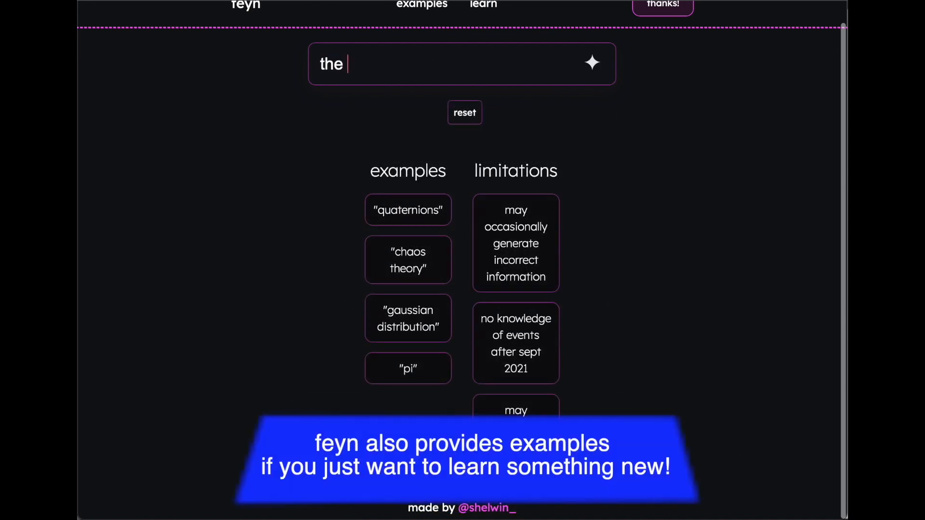
{"action": "type", "text": "color spectrum"}
{"action": "key", "text": "Return"}
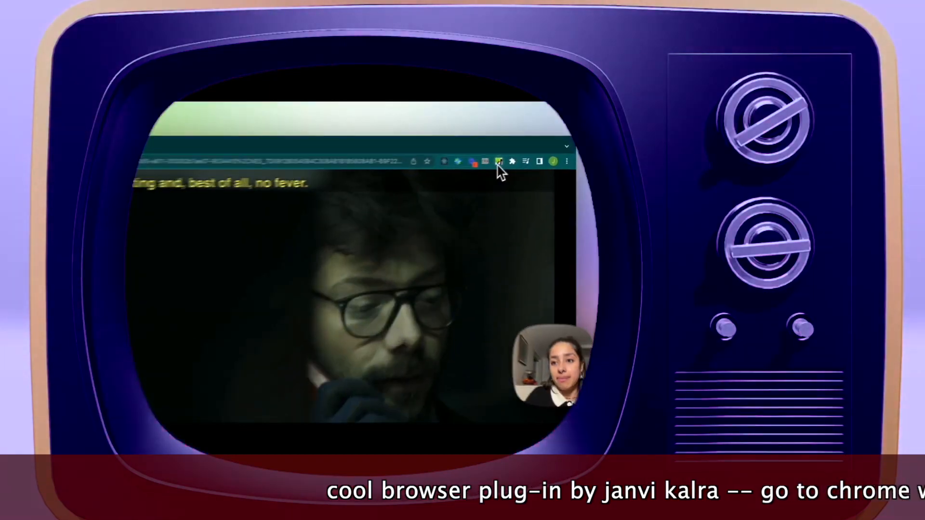
Step: Set duoTok to English as the spoken and French as the practised language on Netflix, and choose Italian for the Midnight Diner episode
{"action": "left_click", "coordinate": [495, 169]}
{"action": "left_click", "coordinate": [400, 235]}
{"action": "left_click", "coordinate": [394, 282]}
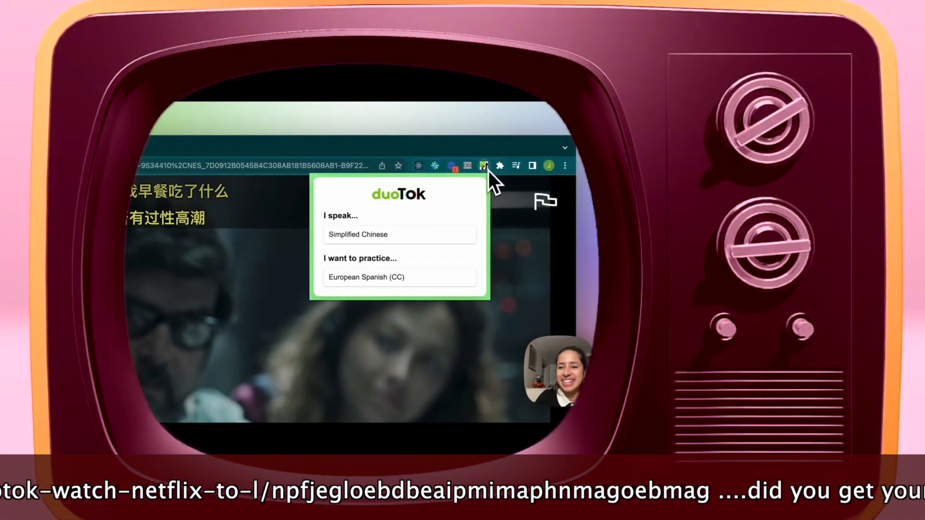
{"action": "left_click", "coordinate": [405, 274]}
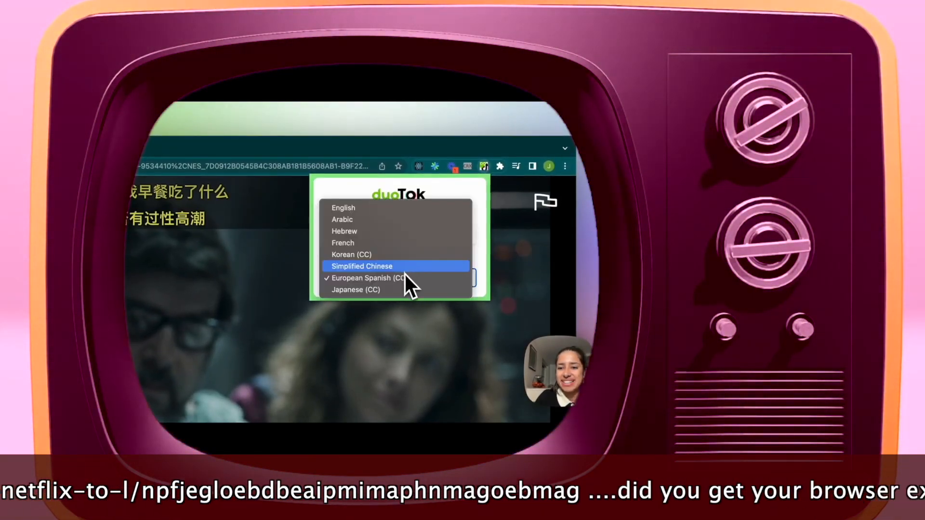
{"action": "left_click", "coordinate": [381, 243]}
{"action": "left_click", "coordinate": [383, 234]}
{"action": "left_click", "coordinate": [377, 192]}
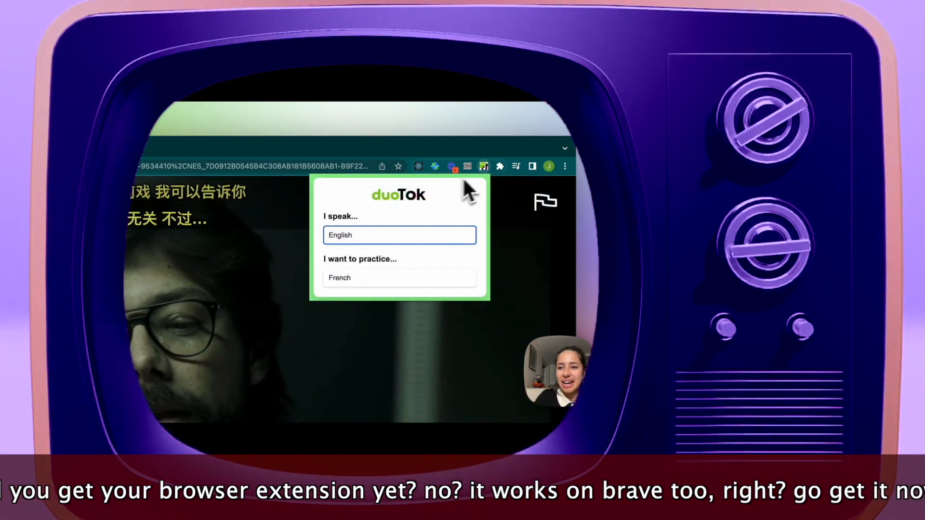
{"action": "left_click", "coordinate": [484, 167]}
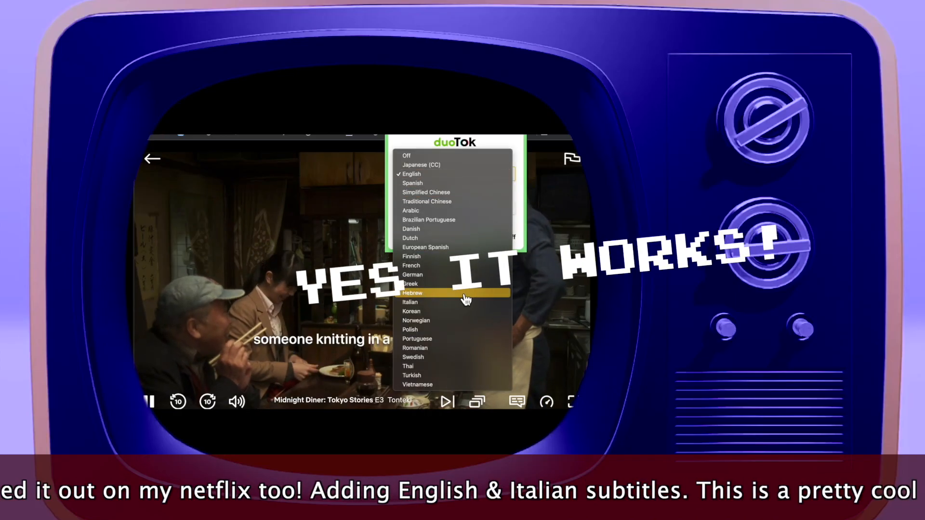
{"action": "left_click", "coordinate": [462, 305]}
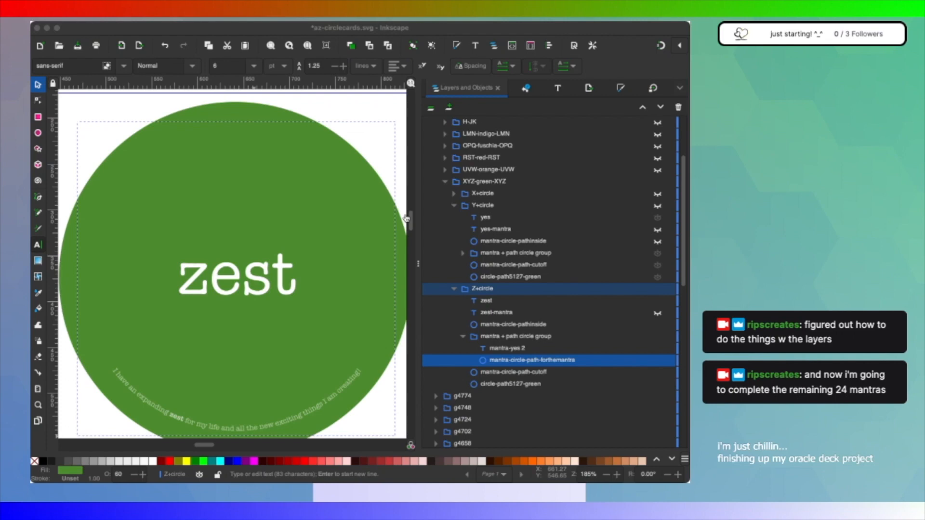
Step: Return to Inkscape, show the yes card in Y+circle, and briefly show the xenial card in X+circle to compare them
{"action": "left_click", "coordinate": [364, 136]}
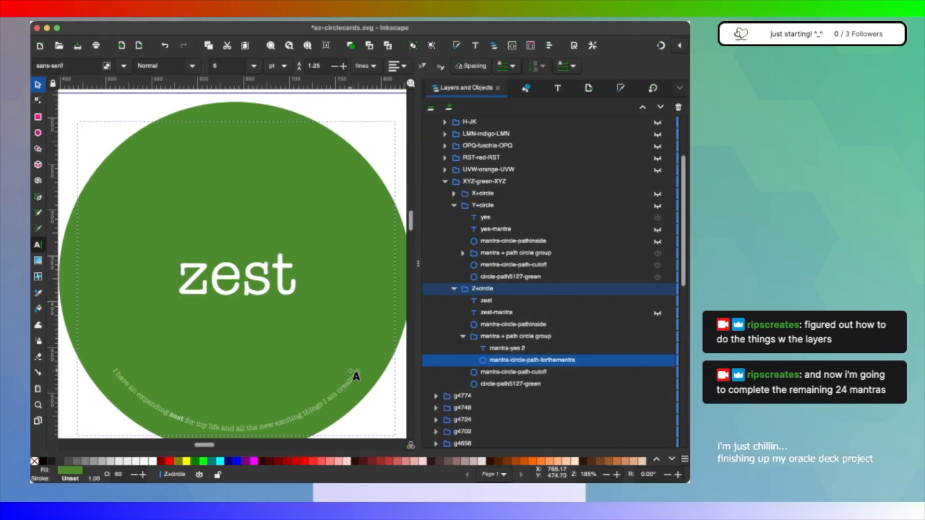
{"action": "left_click", "coordinate": [658, 206]}
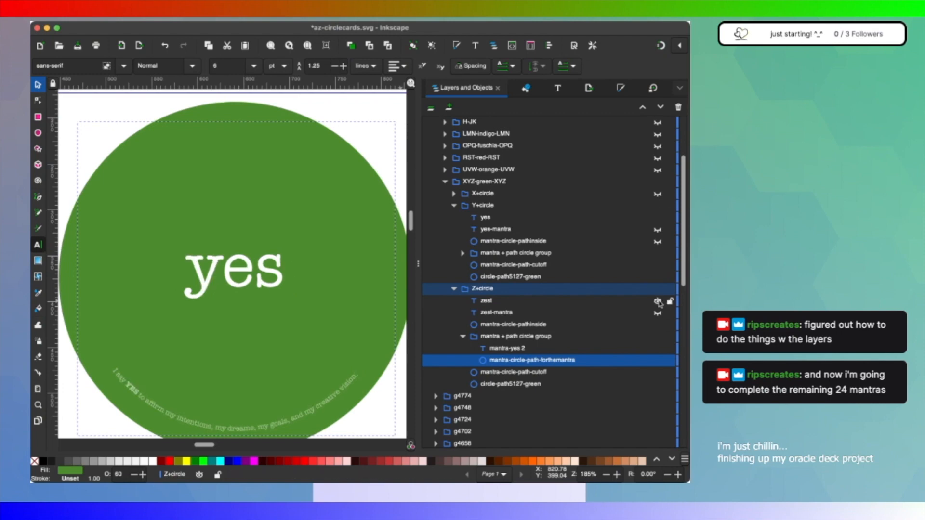
{"action": "left_click", "coordinate": [657, 194]}
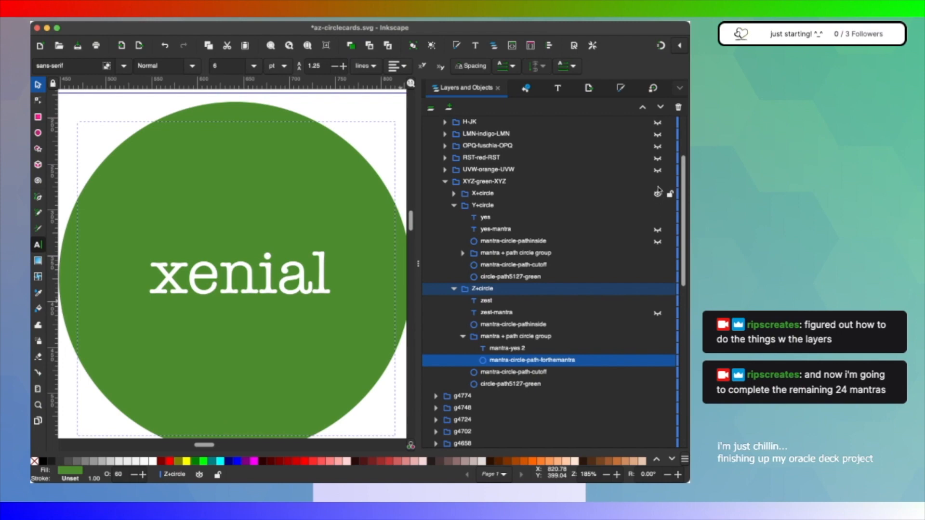
{"action": "left_click", "coordinate": [658, 194]}
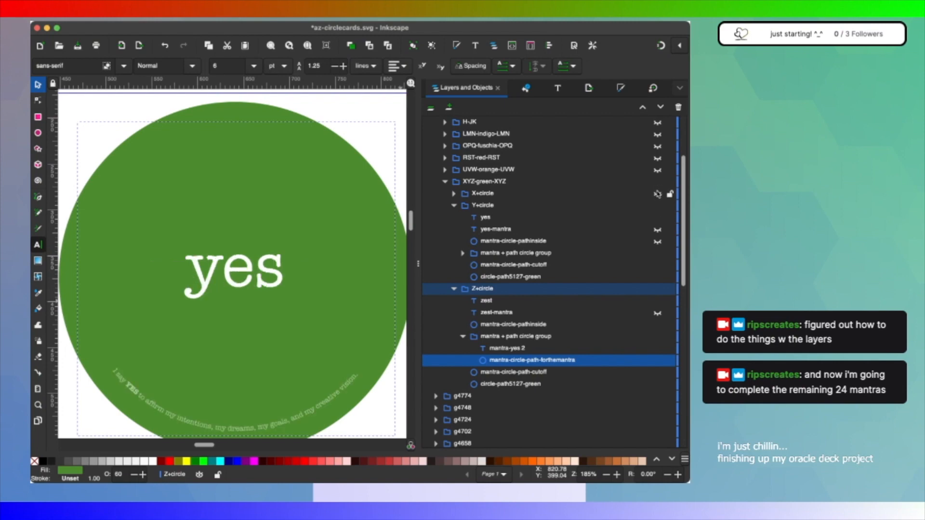
Step: Duplicate the yes card's mantra + path circle group and place the copy inside X+circle above the green background circle
{"action": "left_click", "coordinate": [490, 254]}
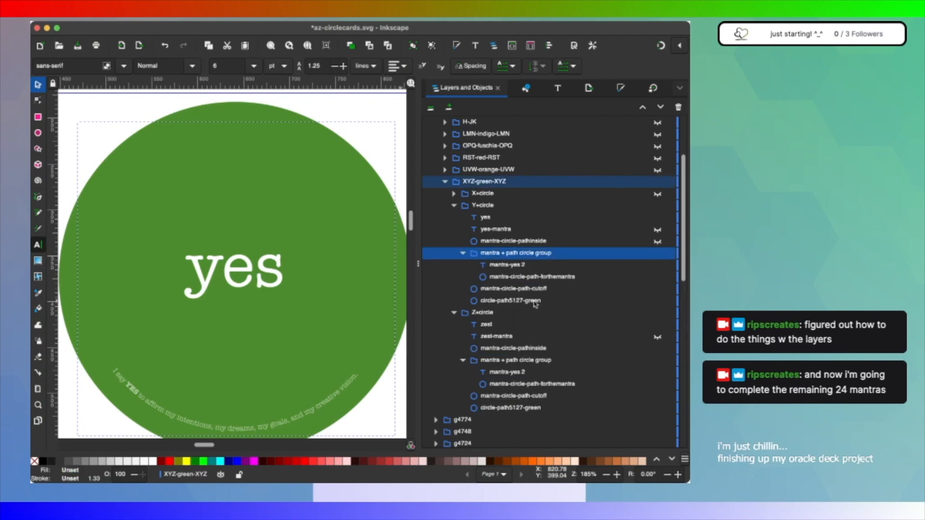
{"action": "key", "text": "ctrl+d"}
{"action": "left_click", "coordinate": [462, 217]}
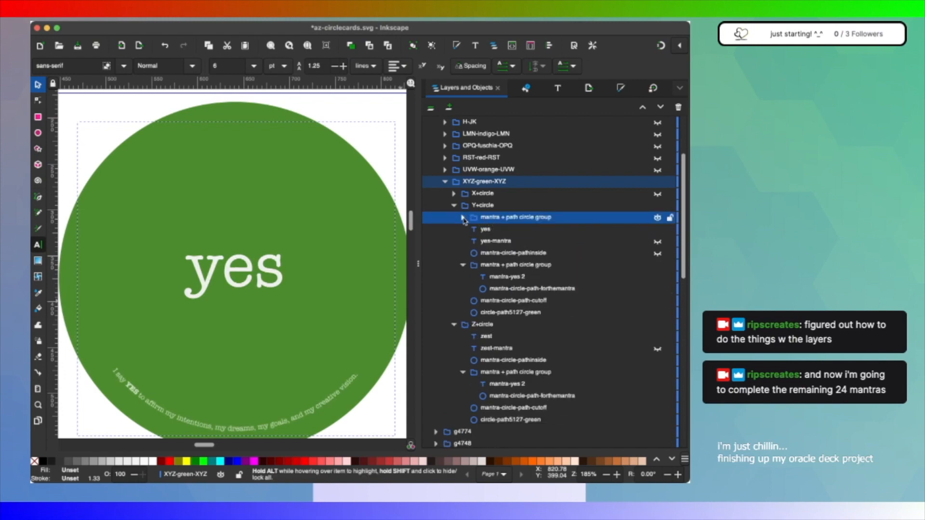
{"action": "left_click", "coordinate": [453, 193]}
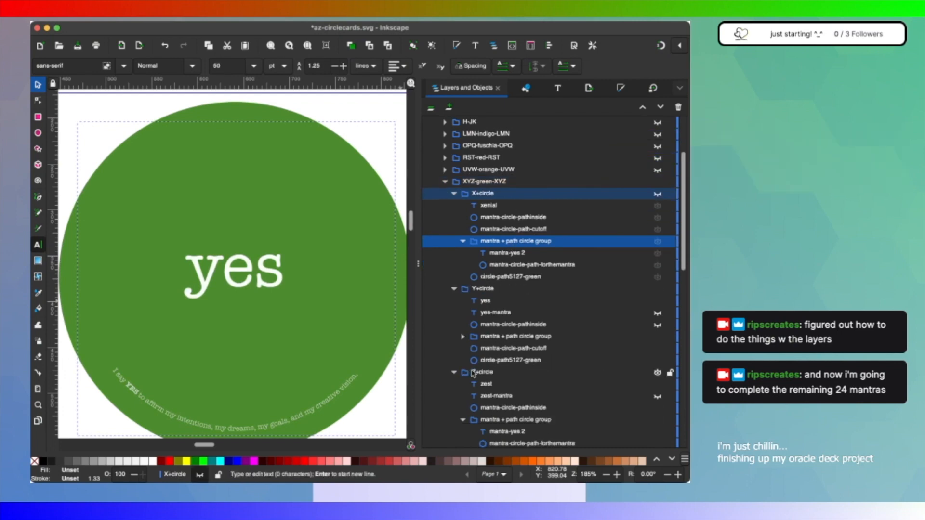
Step: Collapse the Z+circle and Y+circle groups and make the xenial card in X+circle visible
{"action": "left_click", "coordinate": [454, 373]}
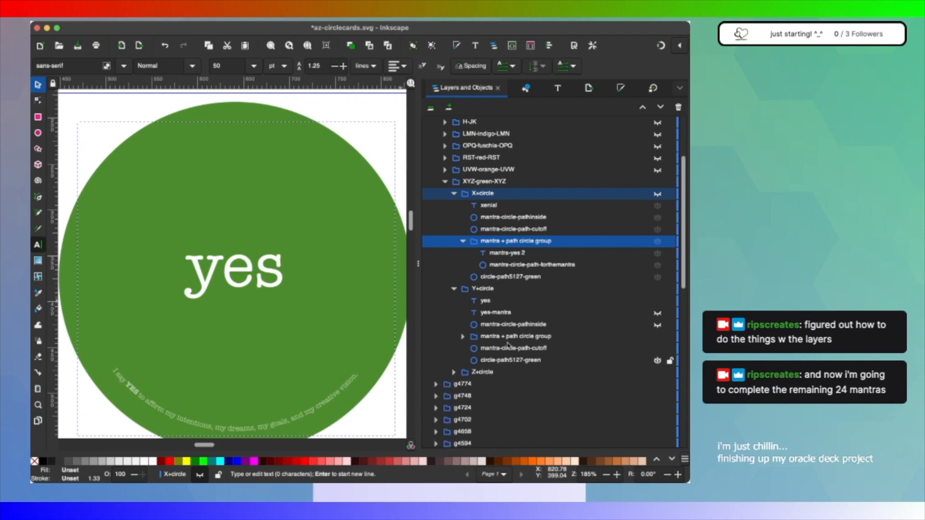
{"action": "left_click", "coordinate": [454, 289]}
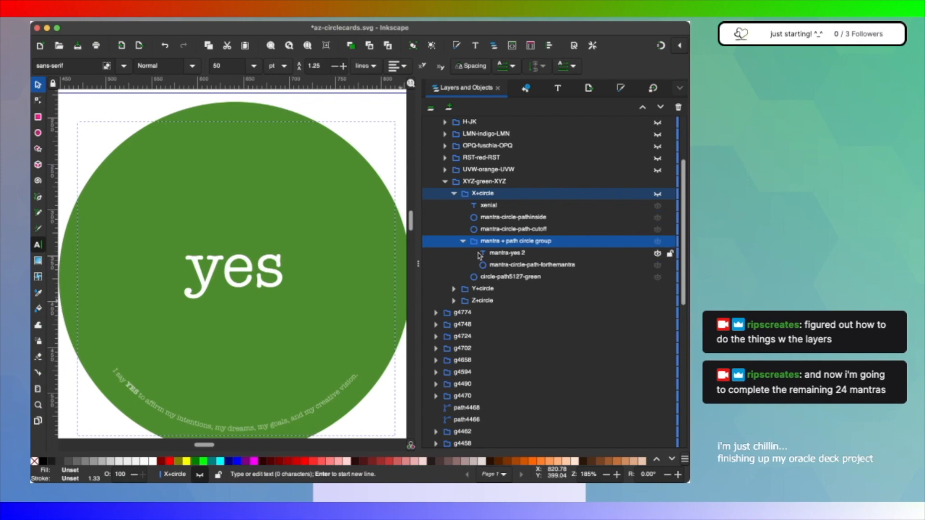
{"action": "left_click", "coordinate": [657, 194]}
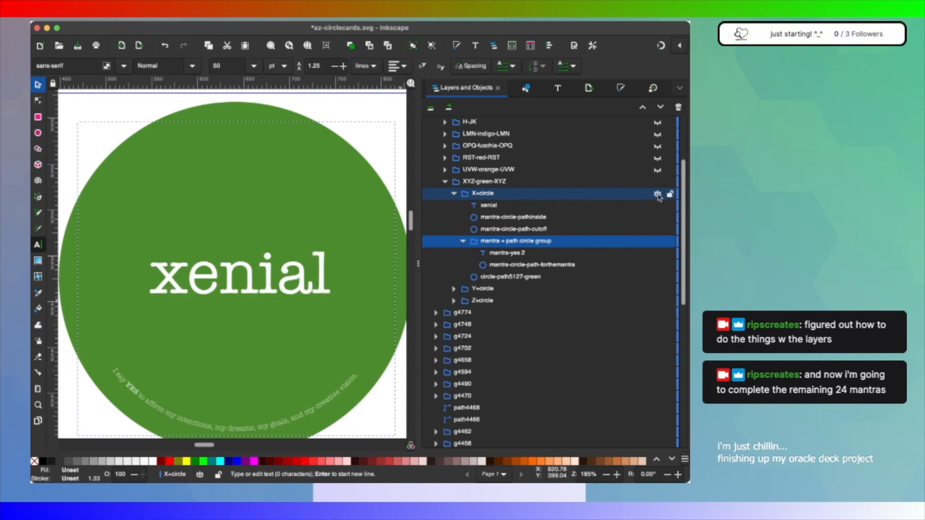
Step: Rename the copied mantra text object in X+circle to mantra-xenial 2
{"action": "double_click", "coordinate": [513, 252]}
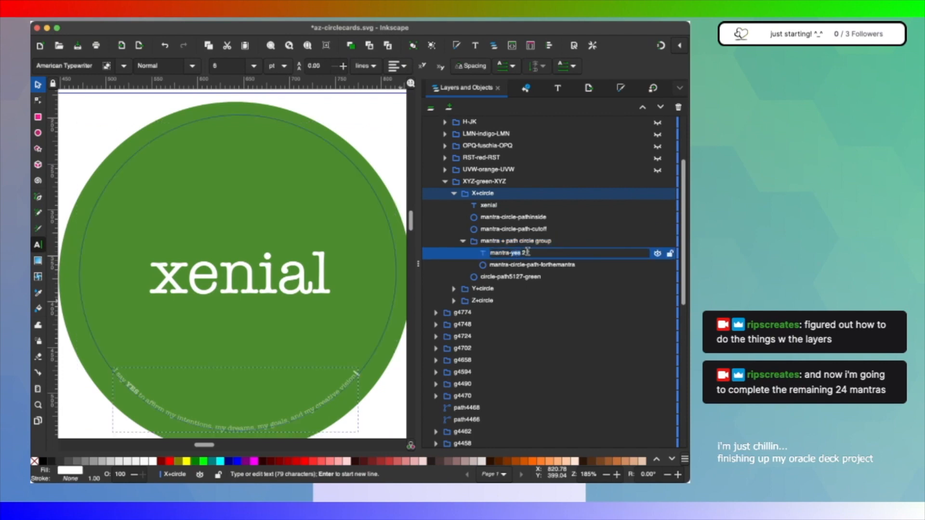
{"action": "type", "text": "xenial"}
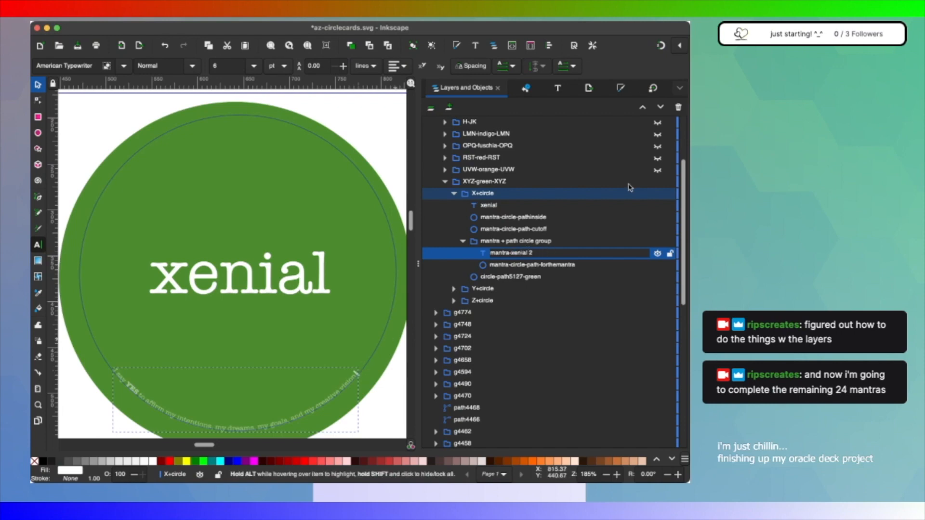
{"action": "left_click", "coordinate": [504, 206]}
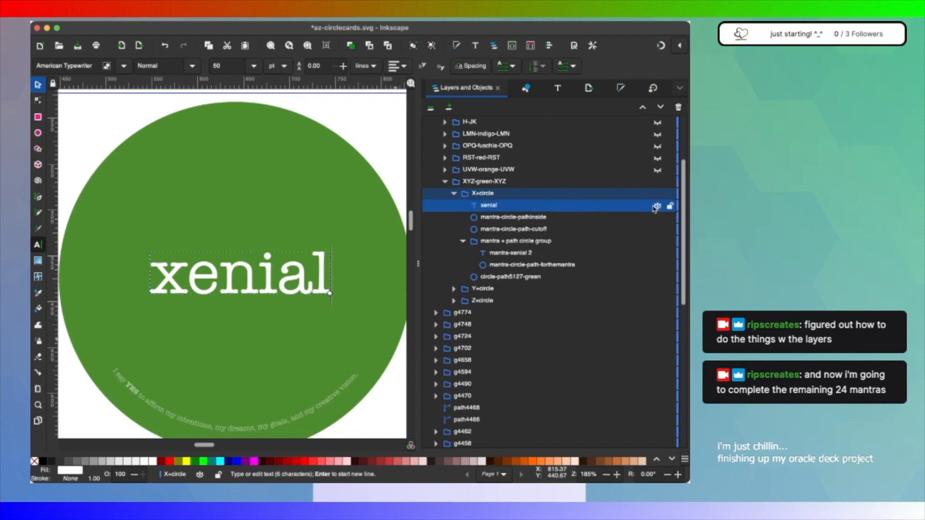
Step: Inspect the xenial card's guide circles and curved mantra by selecting each in turn, ending with mantra-circle-path-forthemantra
{"action": "left_click", "coordinate": [576, 219]}
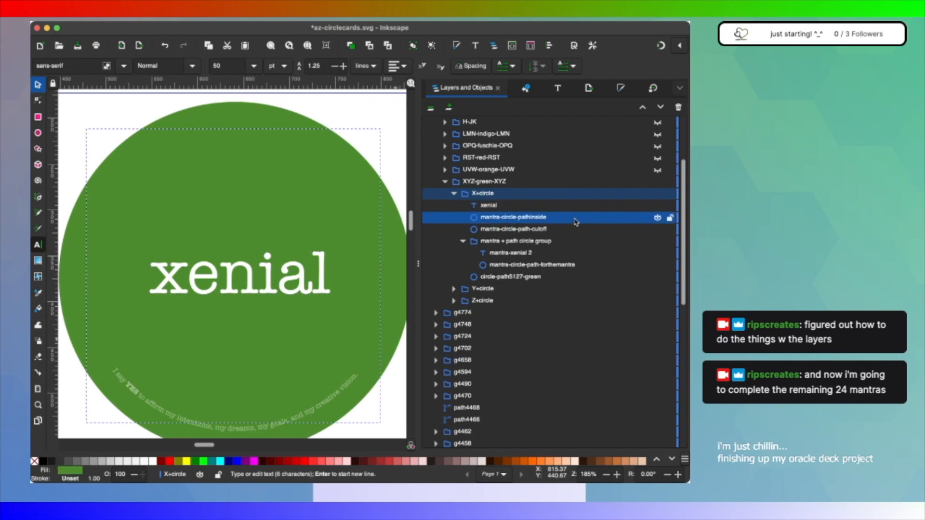
{"action": "left_click", "coordinate": [567, 231]}
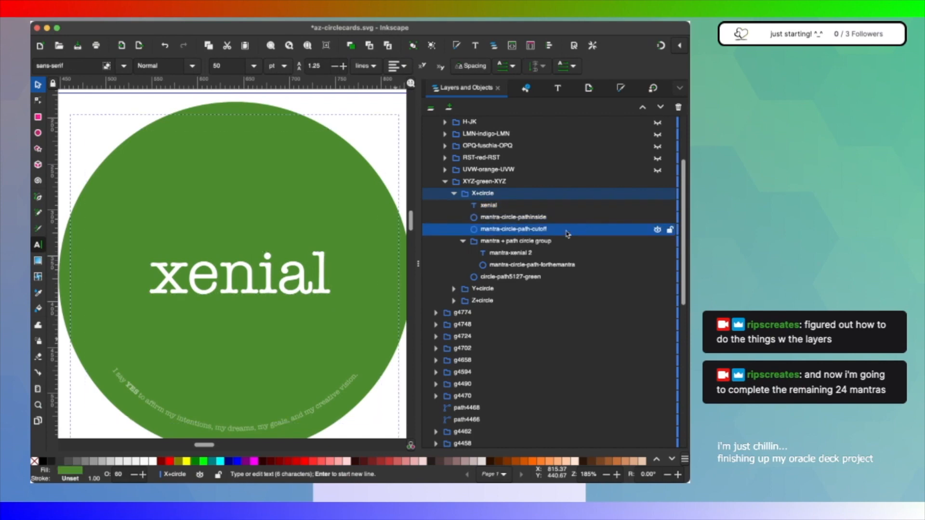
{"action": "left_click", "coordinate": [537, 253]}
{"action": "left_click", "coordinate": [539, 265]}
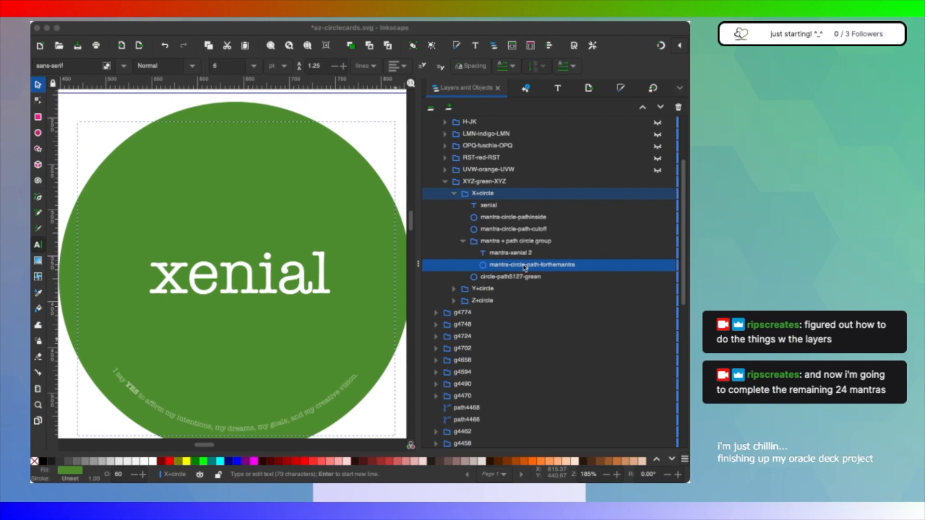
{"action": "left_click", "coordinate": [296, 425]}
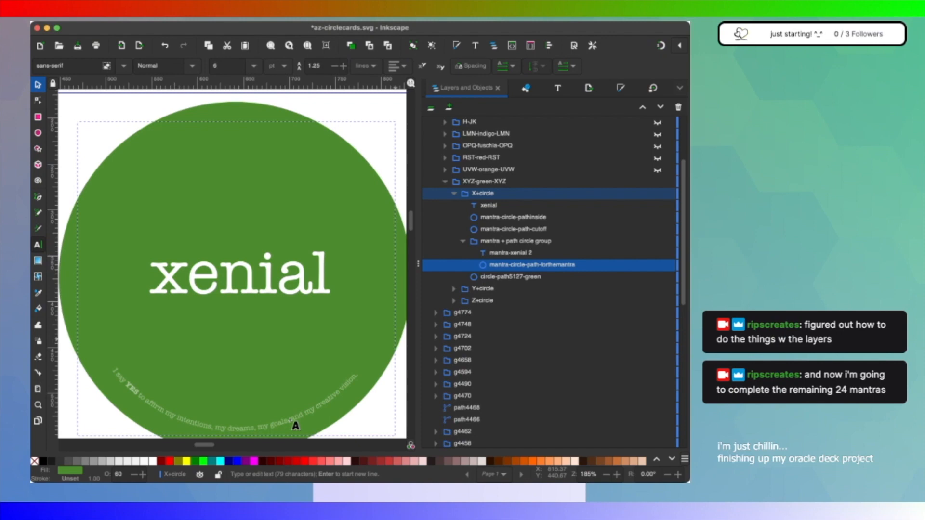
Step: Change the xenial card's curved mantra to "I create xenial connections in my life, wherever i go, with whomever I meet."
{"action": "left_click", "coordinate": [295, 426]}
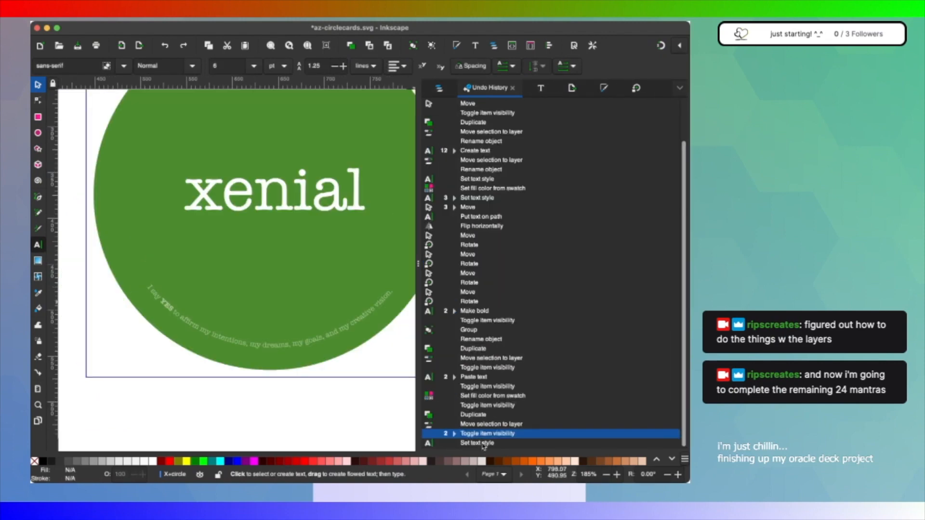
{"action": "left_click", "coordinate": [483, 444]}
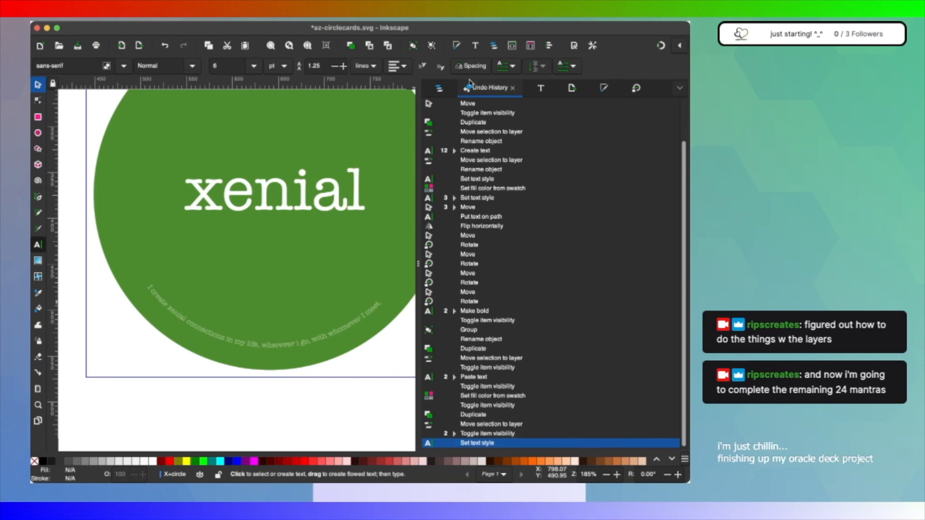
{"action": "left_click", "coordinate": [439, 88]}
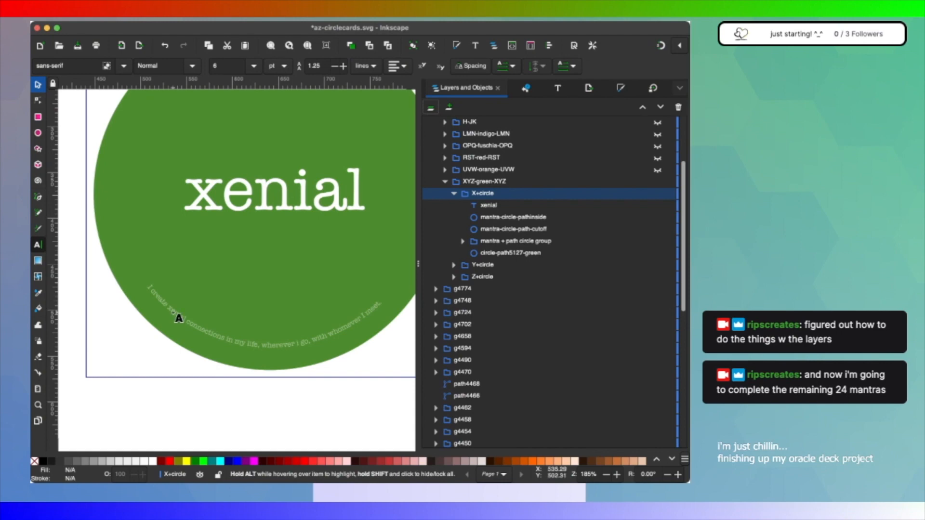
Step: Select the mantra-xenial 2 text in X+circle and inspect its font, features and text settings
{"action": "left_click", "coordinate": [187, 325]}
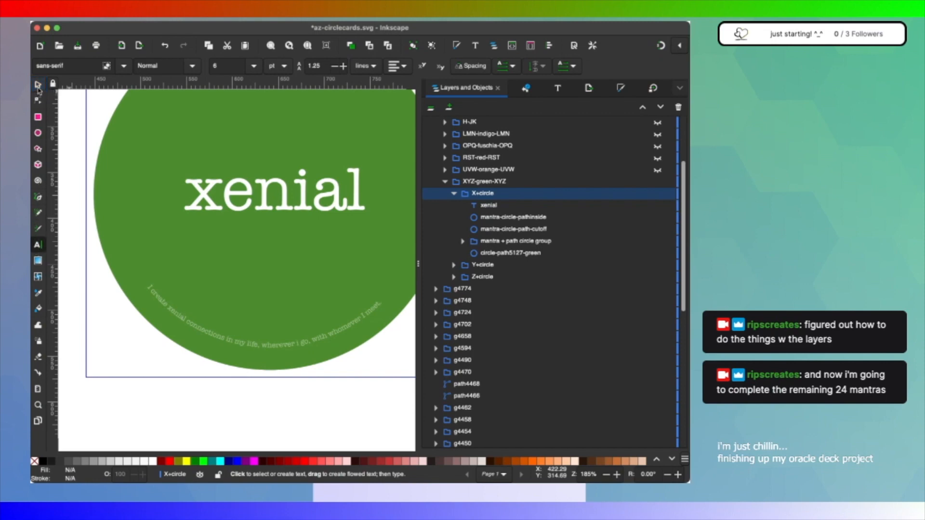
{"action": "left_click", "coordinate": [37, 84]}
{"action": "double_click", "coordinate": [185, 322]}
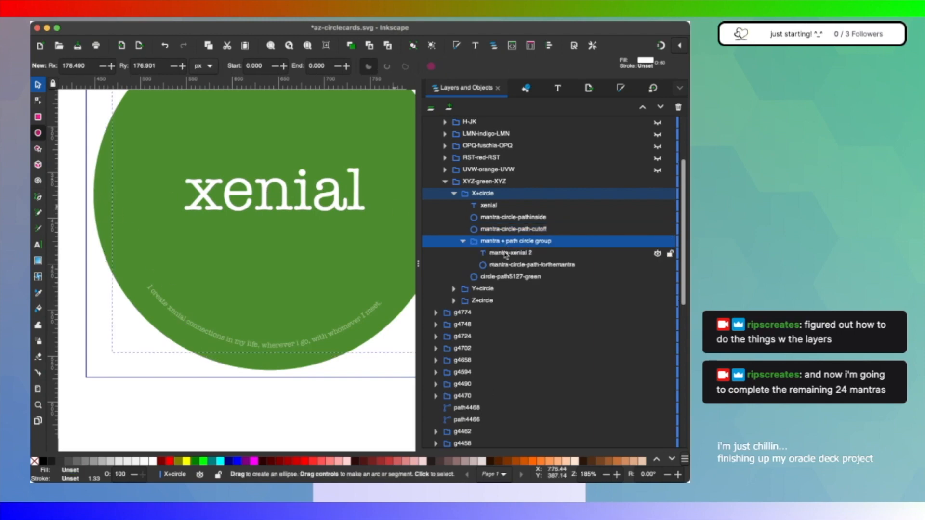
{"action": "left_click", "coordinate": [504, 253]}
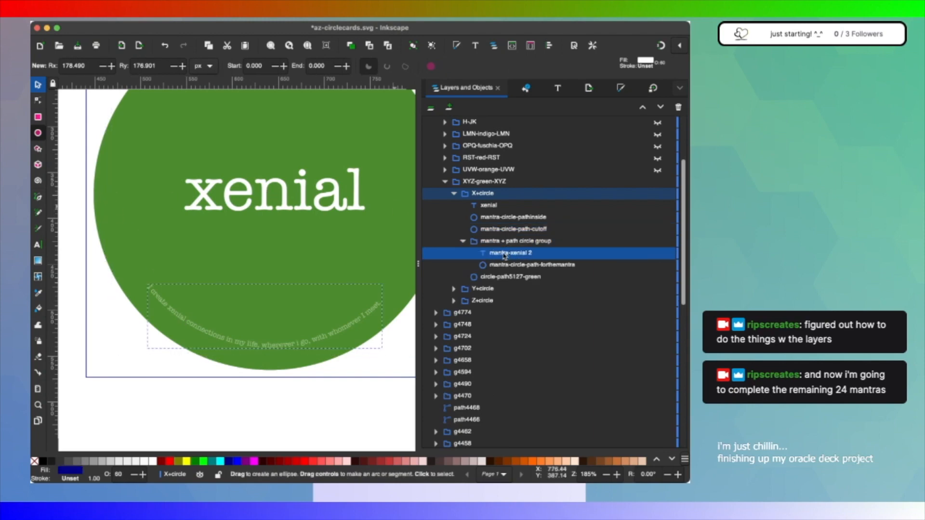
{"action": "key", "text": "ctrl+shift+t"}
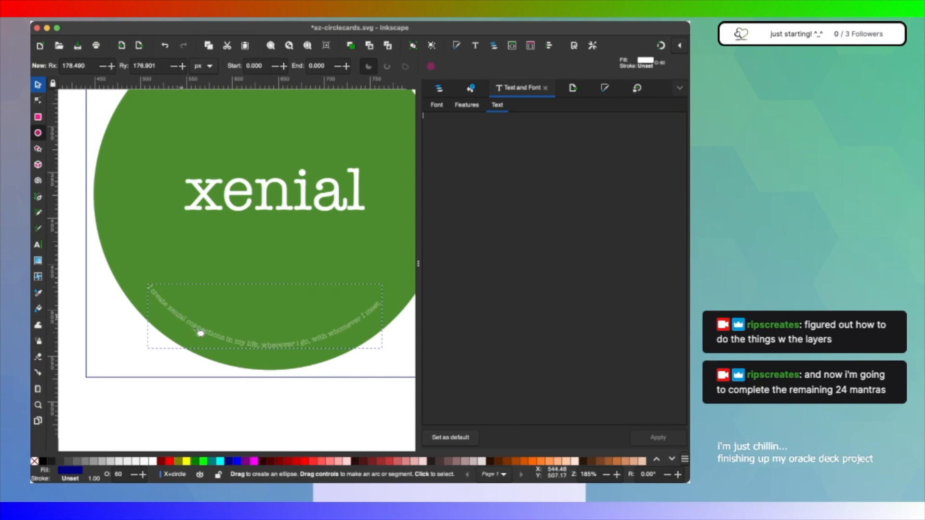
{"action": "left_click", "coordinate": [437, 105]}
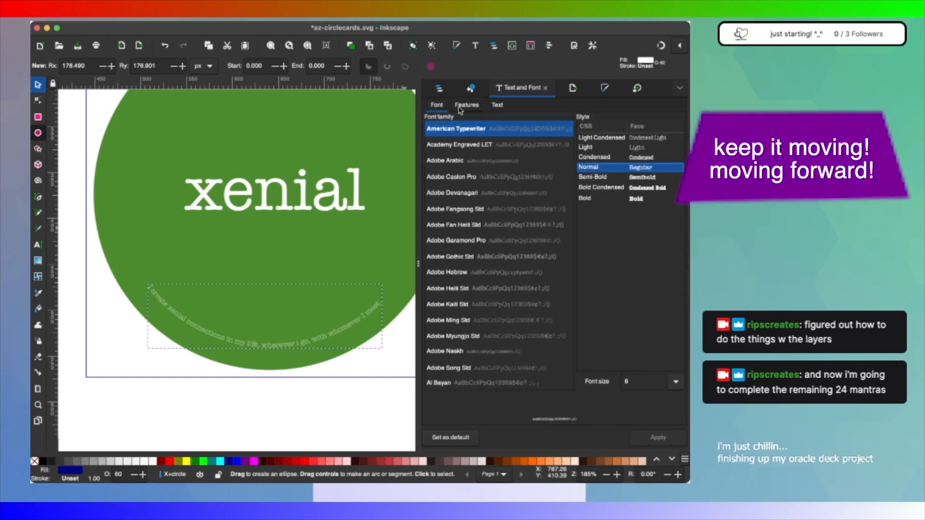
{"action": "left_click", "coordinate": [460, 106]}
{"action": "left_click", "coordinate": [497, 105]}
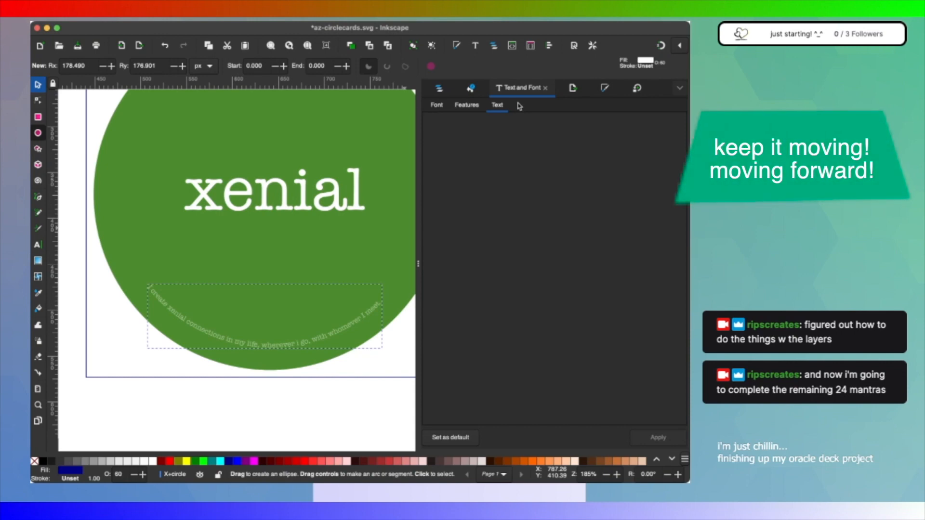
{"action": "left_click", "coordinate": [546, 89]}
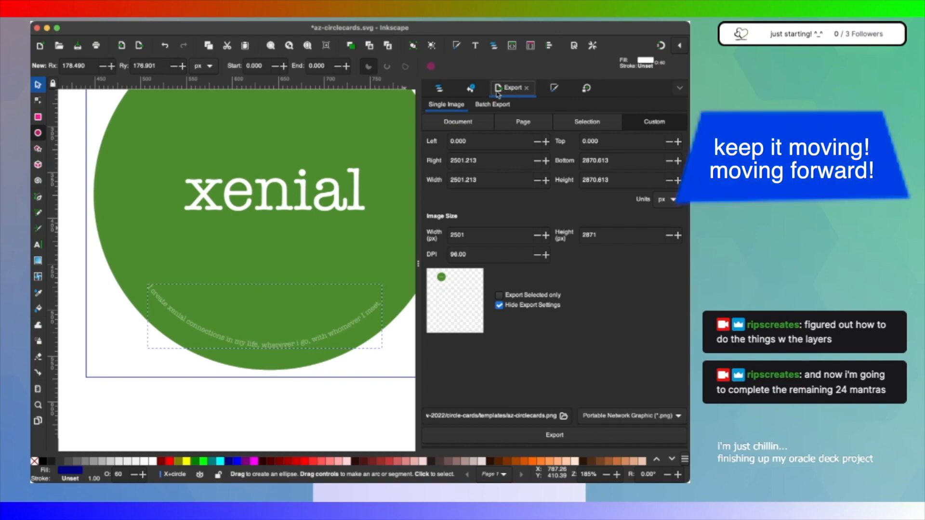
{"action": "left_click", "coordinate": [439, 88]}
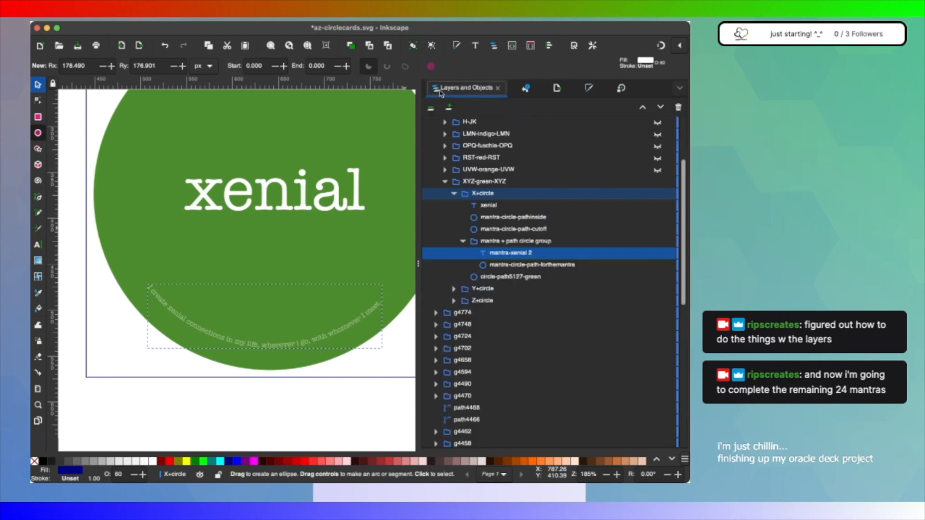
{"action": "left_click", "coordinate": [523, 243]}
{"action": "left_click", "coordinate": [524, 255]}
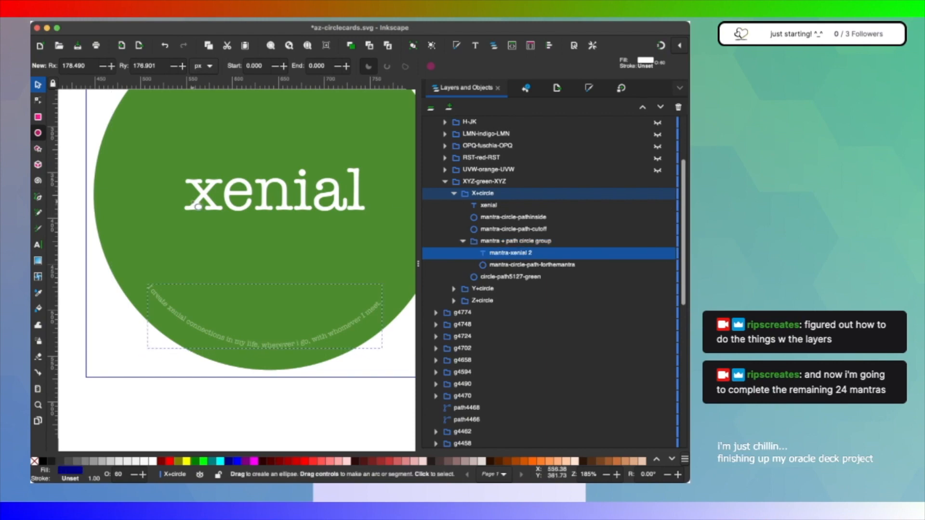
{"action": "left_click", "coordinate": [215, 338]}
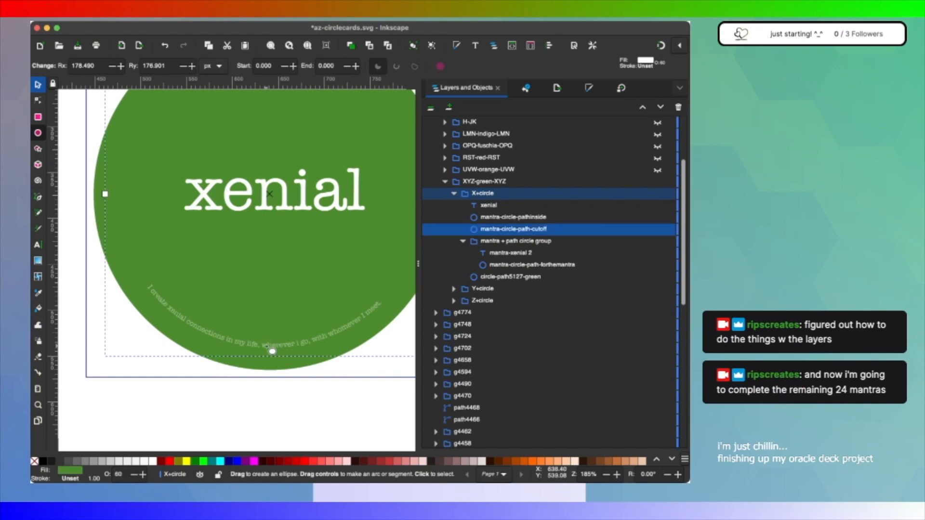
{"action": "left_click", "coordinate": [38, 85]}
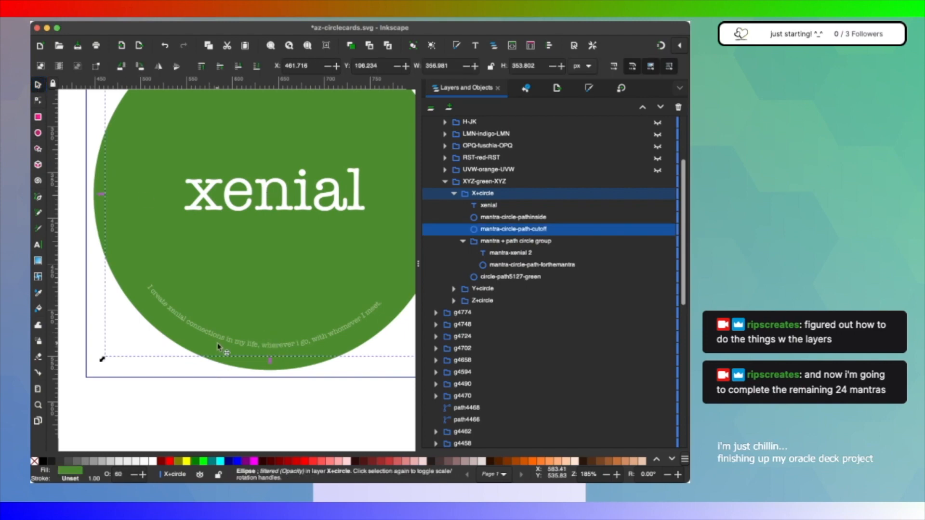
{"action": "key", "text": "e"}
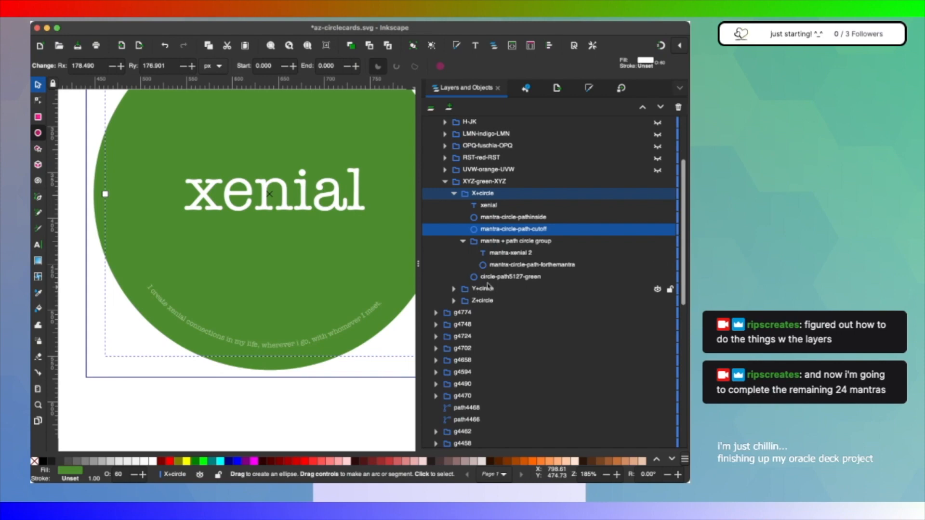
{"action": "left_click", "coordinate": [470, 278]}
Step: Duplicate the yes card's mantra + path circle group and move the copy into W+circle below the wealth text
{"action": "left_click", "coordinate": [453, 289]}
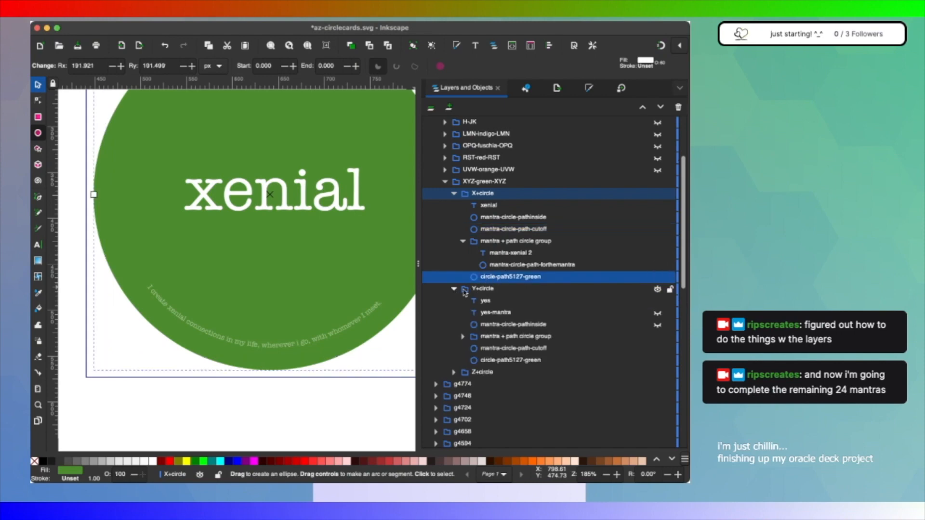
{"action": "left_click", "coordinate": [505, 337]}
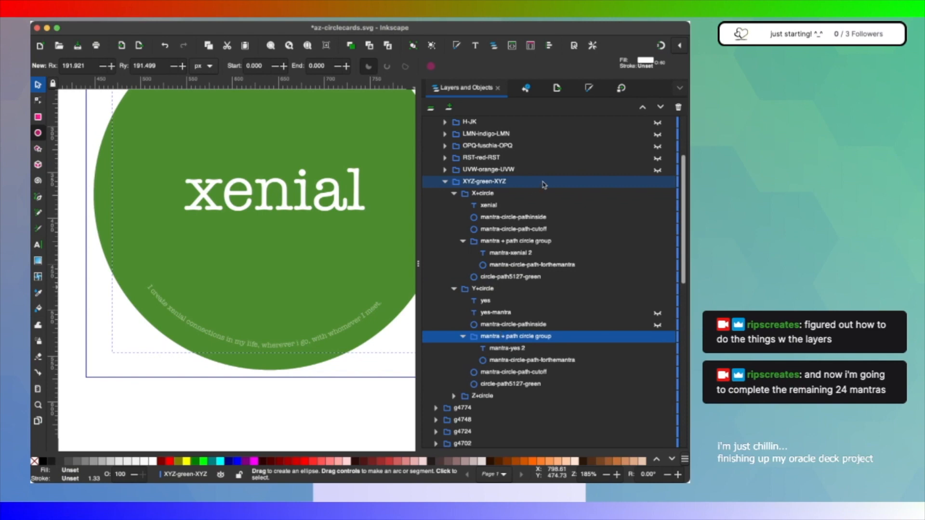
{"action": "key", "text": "super+d"}
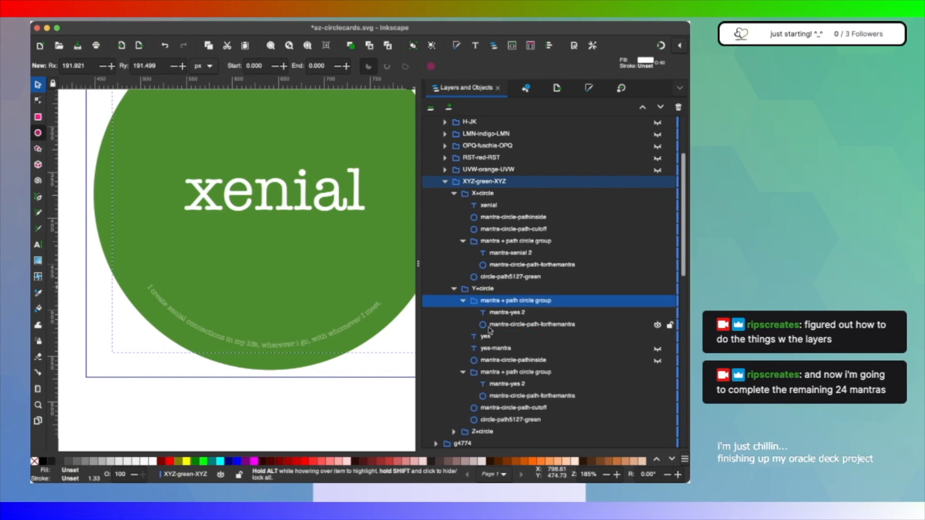
{"action": "left_click", "coordinate": [463, 302]}
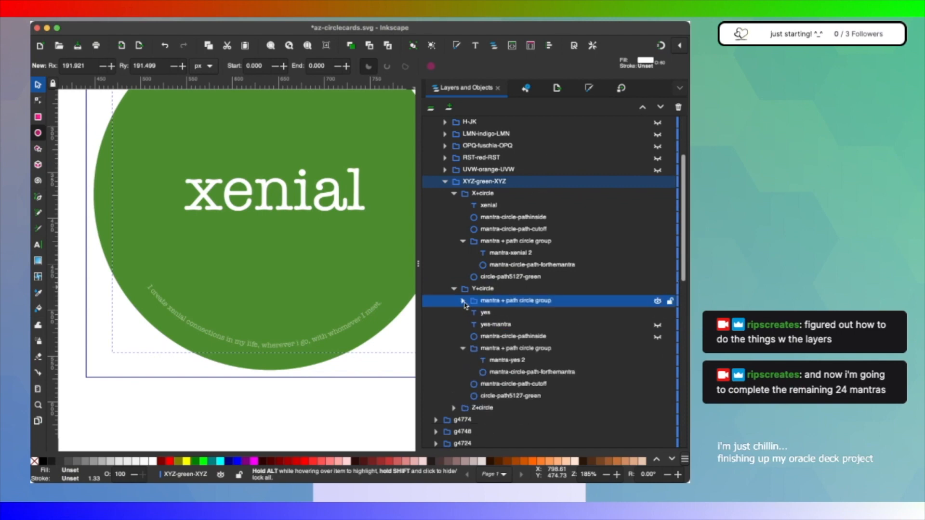
{"action": "left_click", "coordinate": [444, 182]}
{"action": "left_click", "coordinate": [444, 182]}
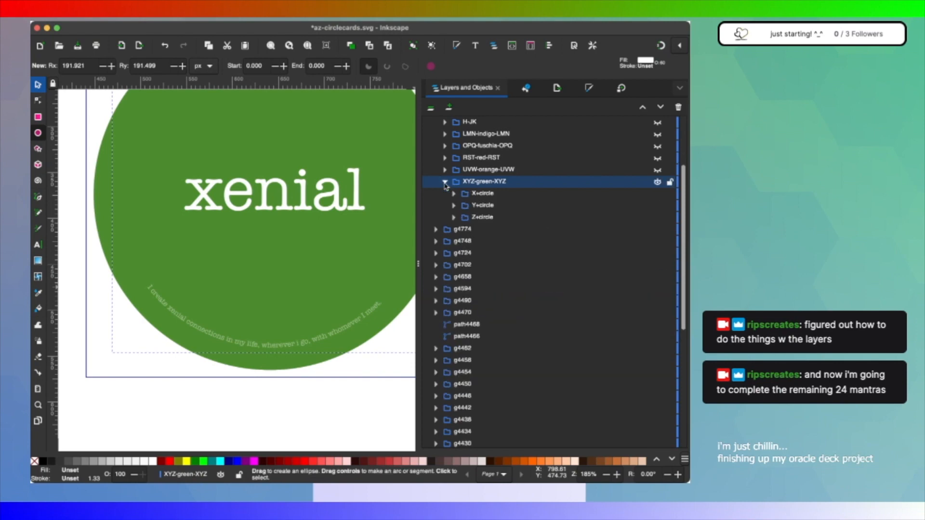
{"action": "left_click", "coordinate": [453, 205]}
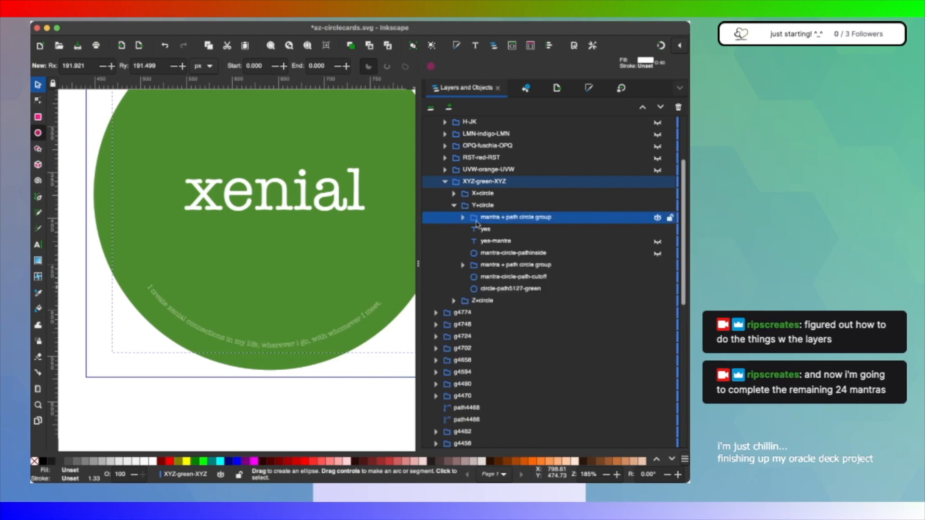
{"action": "left_click_drag", "start_coordinate": [472, 223], "coordinate": [503, 222]}
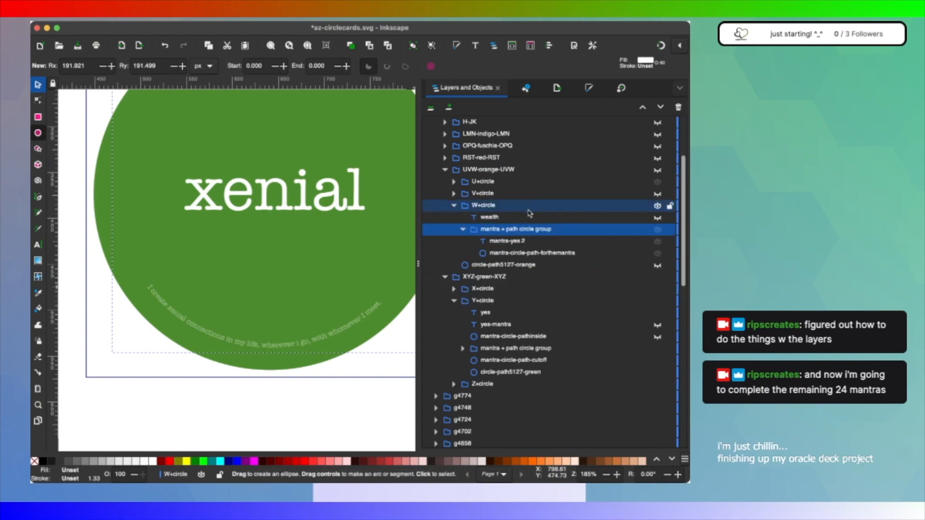
Step: Collapse the XYZ-green-XYZ group and hide it
{"action": "left_click", "coordinate": [446, 277]}
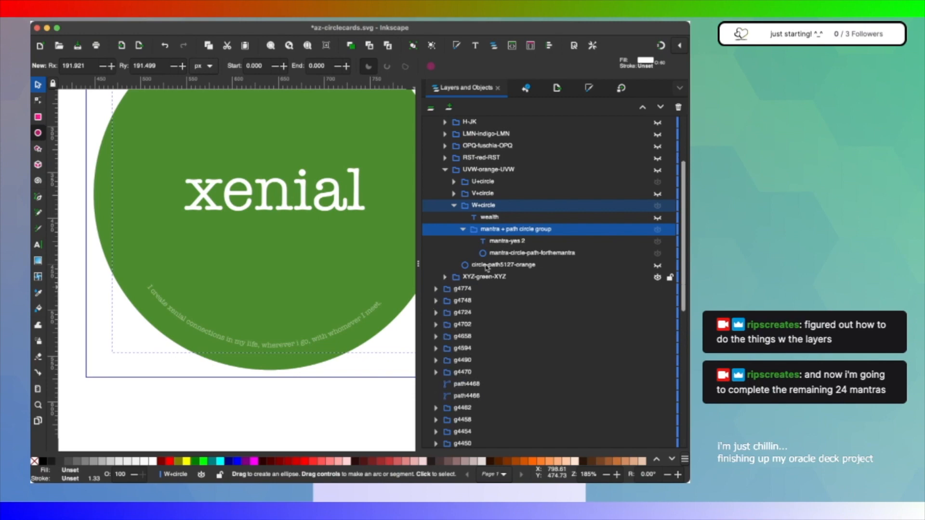
{"action": "left_click", "coordinate": [657, 278]}
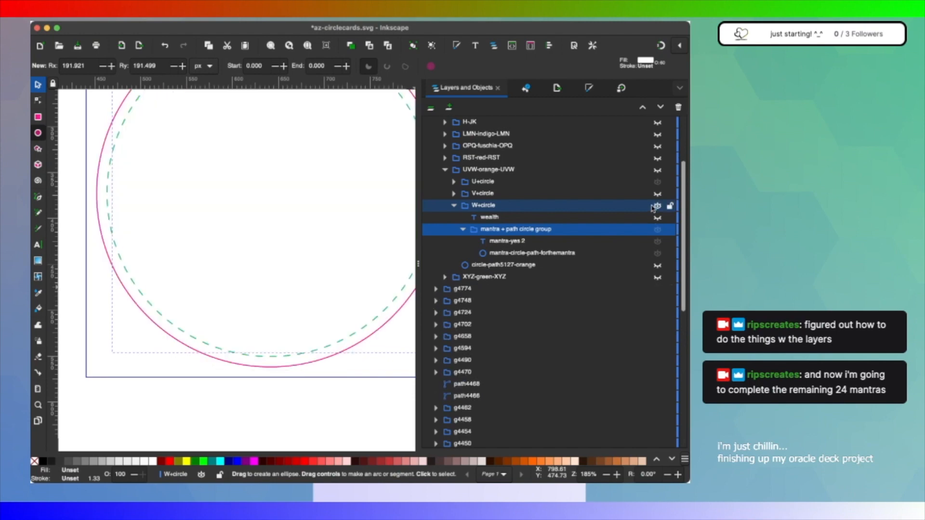
{"action": "left_click", "coordinate": [657, 206]}
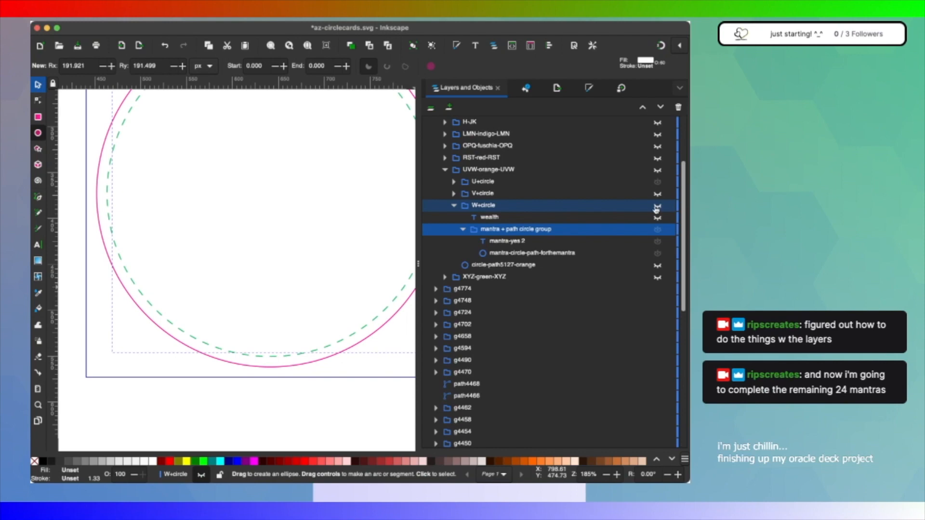
{"action": "key", "text": "super+Tab"}
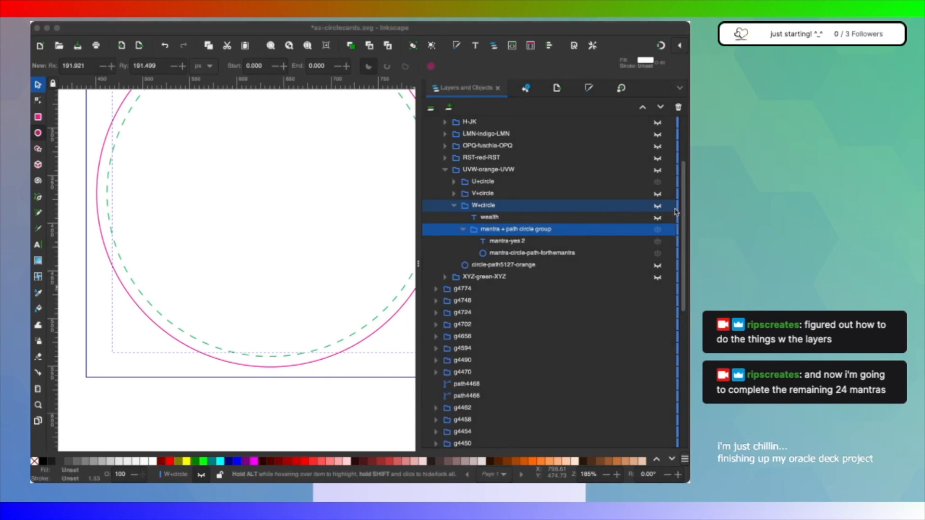
{"action": "left_click", "coordinate": [676, 212]}
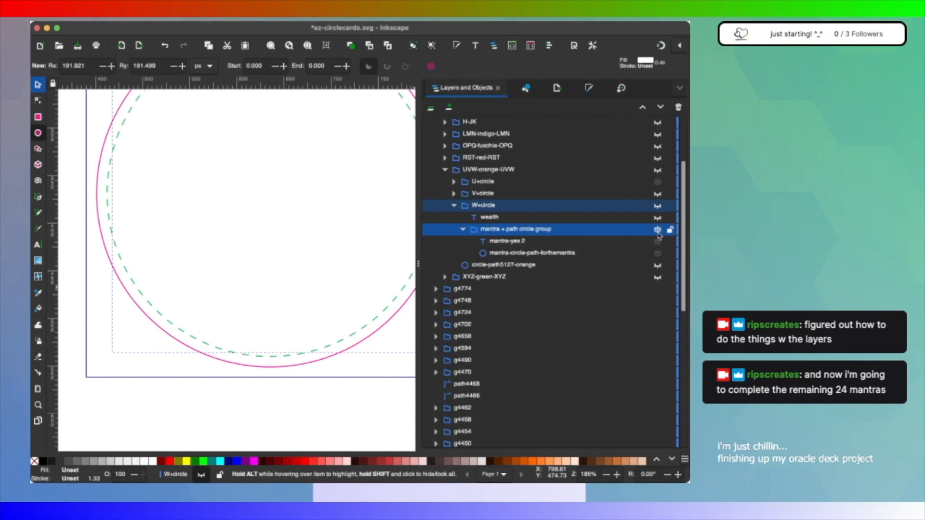
Step: Make the UVW-orange-UVW group visible, along with W+circle, its wealth text and the orange background circle
{"action": "left_click", "coordinate": [657, 171]}
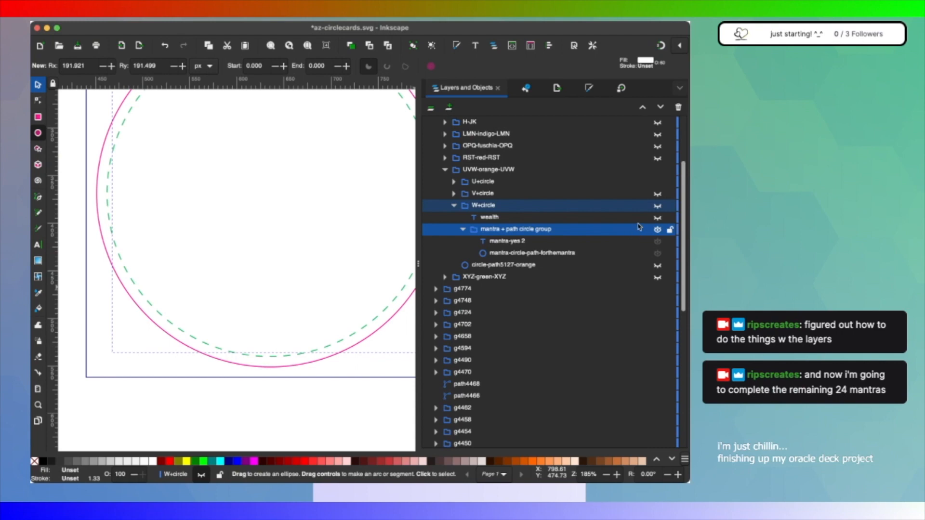
{"action": "left_click", "coordinate": [657, 207]}
{"action": "scroll", "coordinate": [631, 247], "scroll_direction": "up", "scroll_amount": 3}
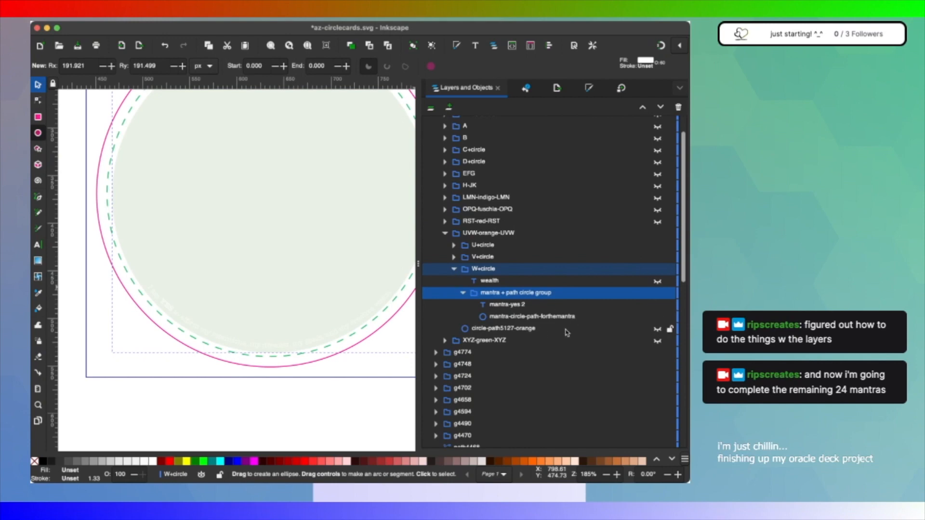
{"action": "left_click", "coordinate": [658, 282]}
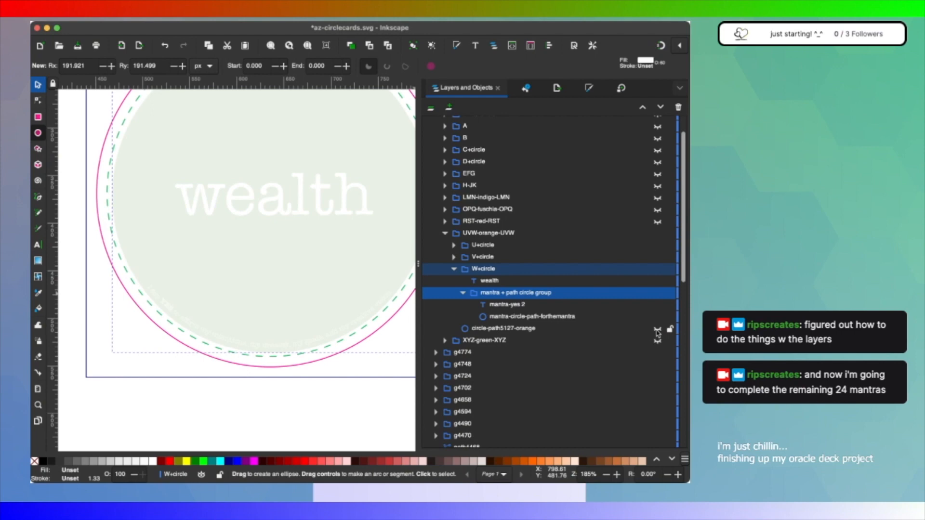
{"action": "left_click", "coordinate": [657, 330]}
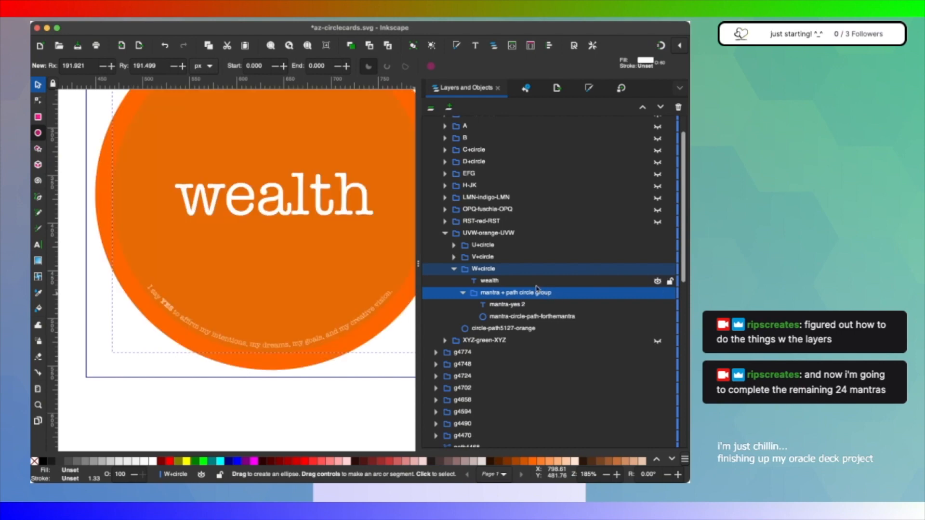
Step: Remove the fill from mantra-circle-path-forthemantra in the wealth card's mantra group
{"action": "left_click", "coordinate": [544, 318]}
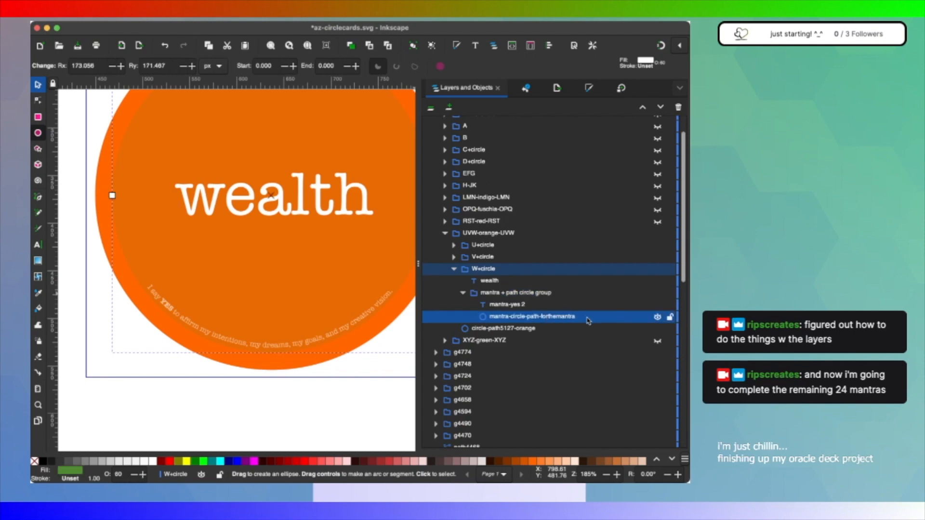
{"action": "left_click", "coordinate": [154, 462]}
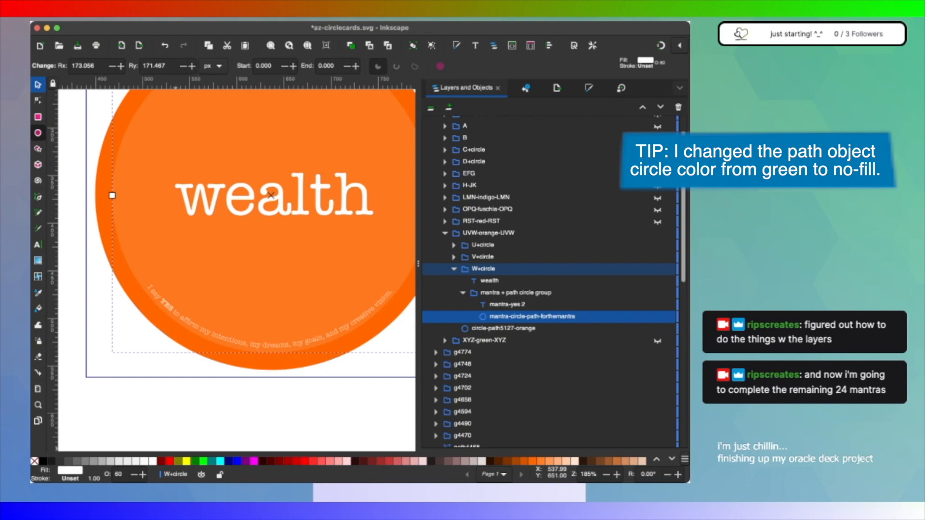
{"action": "left_click", "coordinate": [34, 461]}
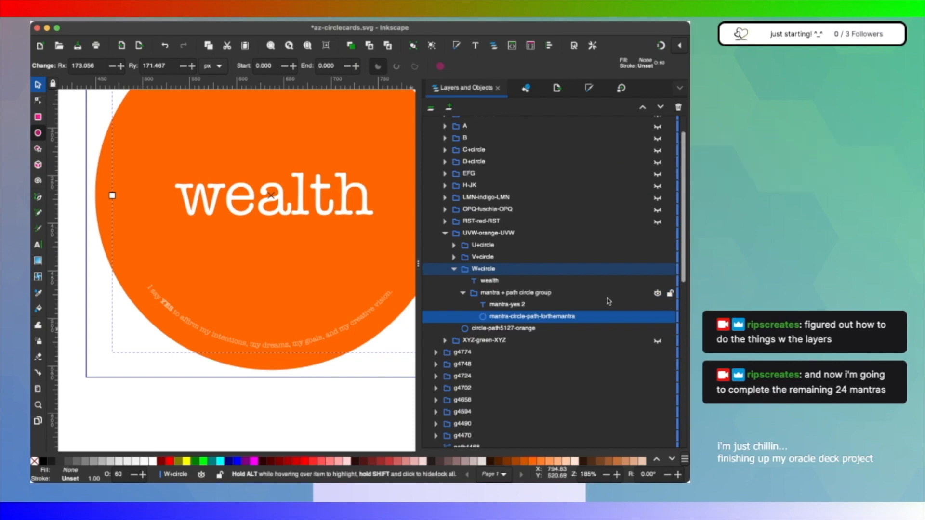
Step: Try to rename the mantra-yes 2 text in W+circle as mantra-wealth 2
{"action": "left_click", "coordinate": [524, 309]}
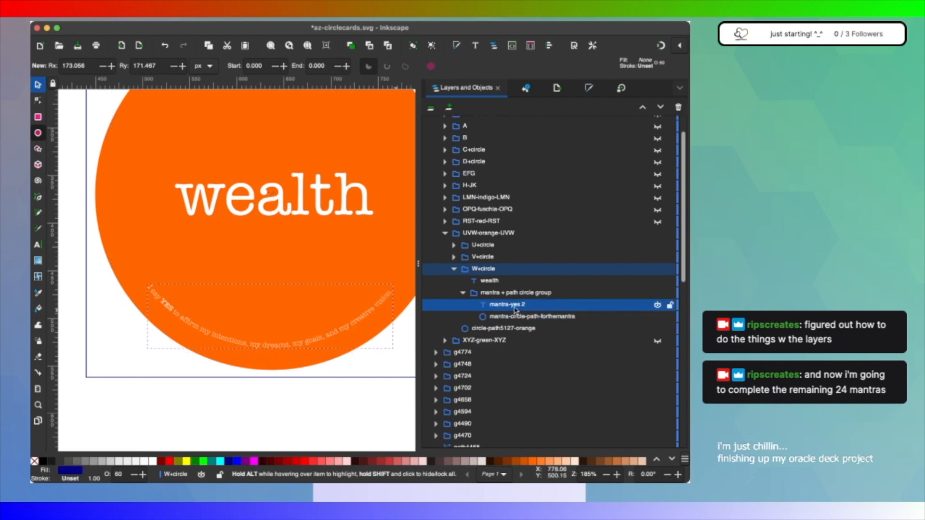
{"action": "double_click", "coordinate": [514, 309]}
{"action": "left_click", "coordinate": [522, 305]}
{"action": "key", "text": "BackSpace"}
{"action": "key", "text": "BackSpace"}
{"action": "key", "text": "BackSpace"}
{"action": "type", "text": "wealth"}
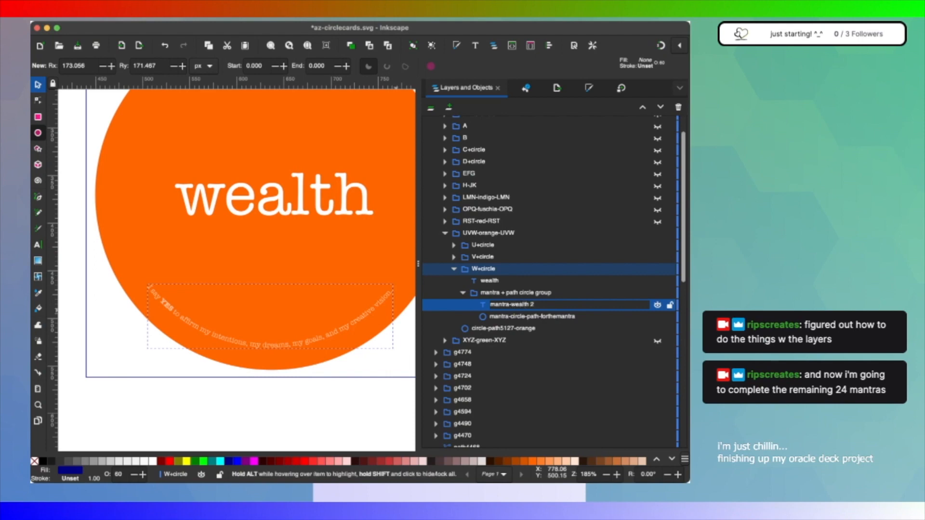
Step: Replace the wealth card's mantra text with "My wealth increases tenfold everyday, overflowing in genuine abundance."
{"action": "key", "text": "super+Tab"}
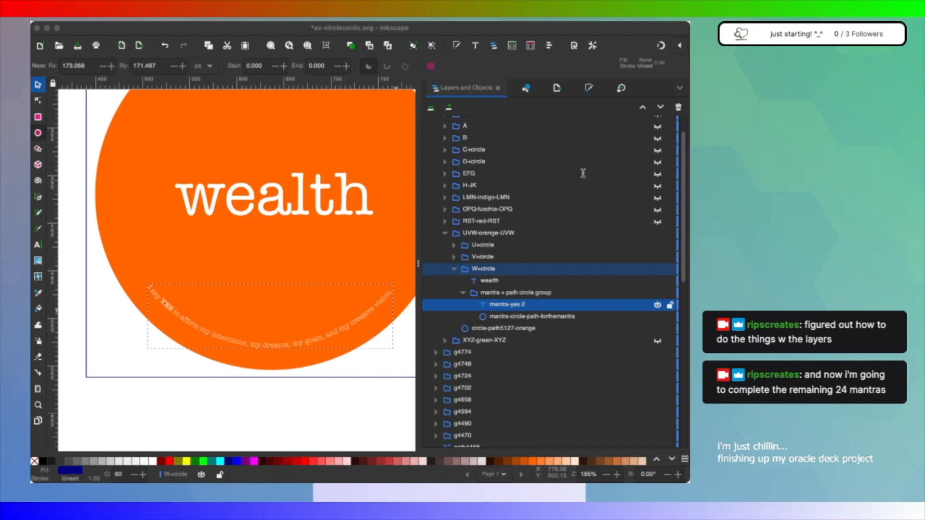
{"action": "key", "text": "super+Tab"}
{"action": "key", "text": "super+shift+t"}
{"action": "left_click", "coordinate": [498, 105]}
{"action": "left_click", "coordinate": [463, 169]}
{"action": "type", "text": "My wealth increases tenfold everyday, overflowing in genuine abundance."}
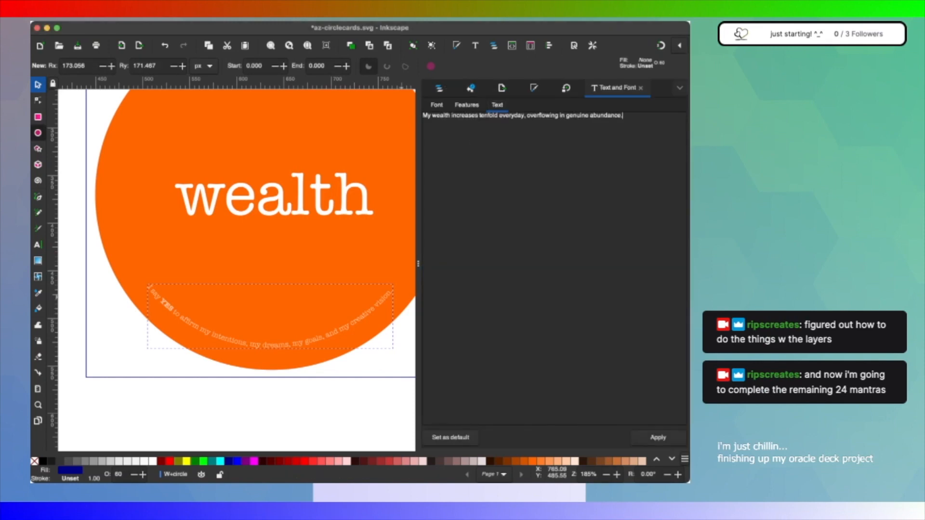
{"action": "left_click", "coordinate": [657, 438]}
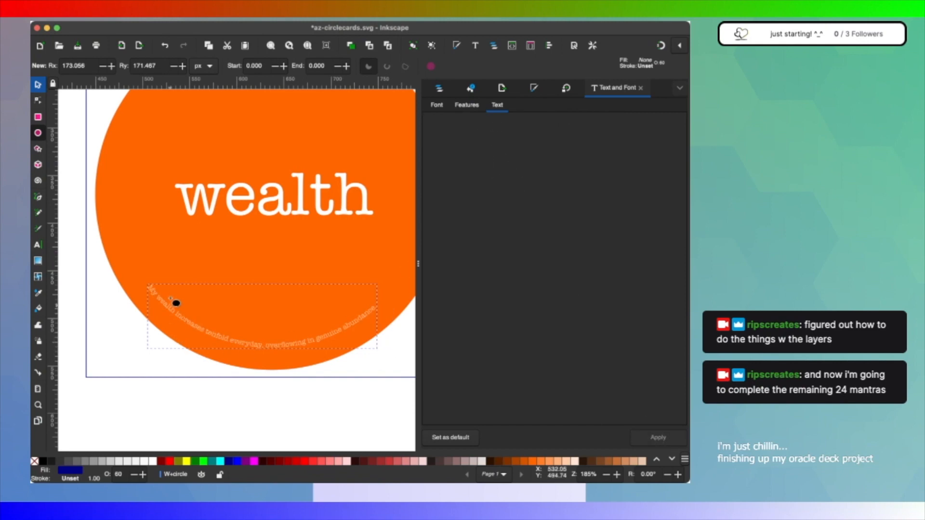
Step: Duplicate W+circle's mantra + path circle group and move the copy into V+circle below the value text
{"action": "left_click", "coordinate": [439, 89]}
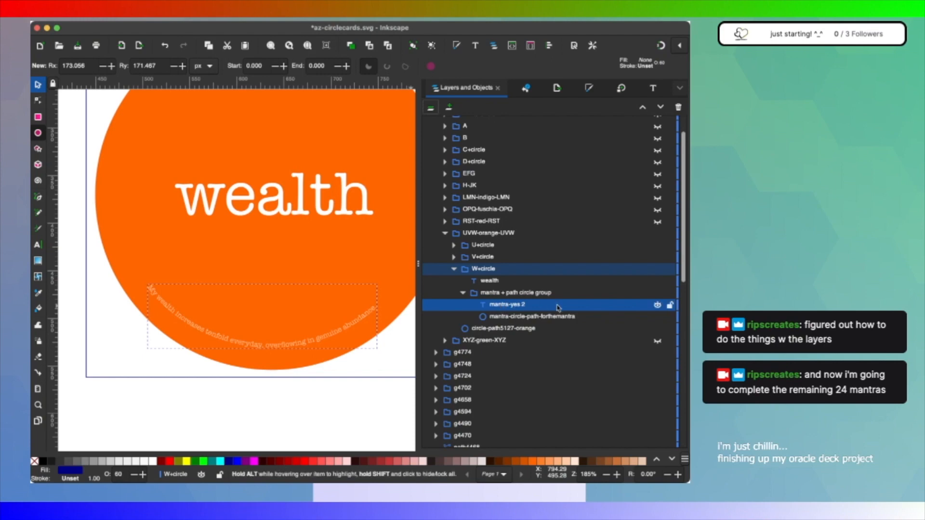
{"action": "left_click", "coordinate": [528, 293]}
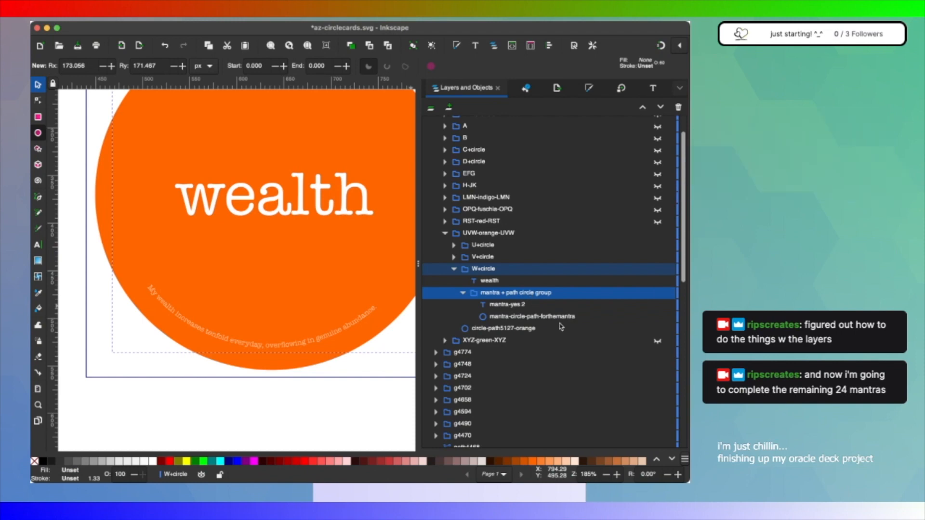
{"action": "key", "text": "ctrl+d"}
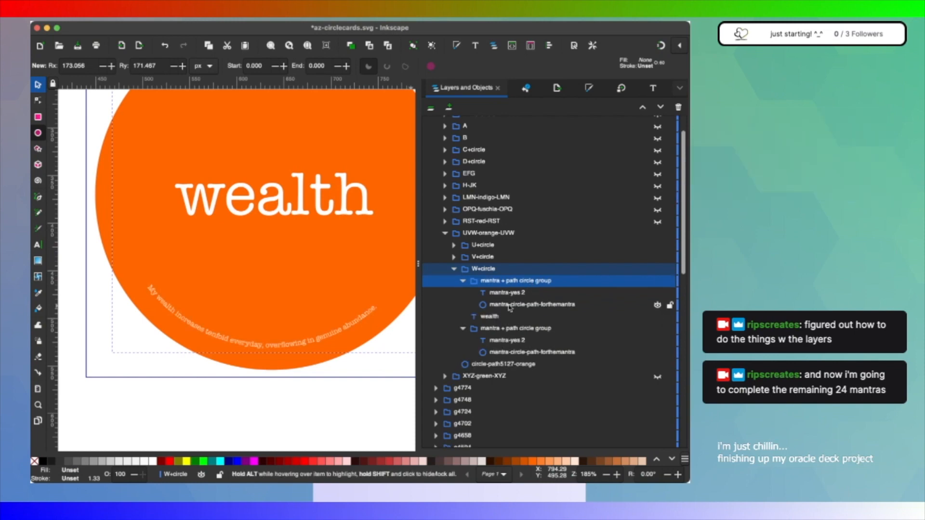
{"action": "scroll", "coordinate": [461, 308], "scroll_direction": "up", "scroll_amount": 2}
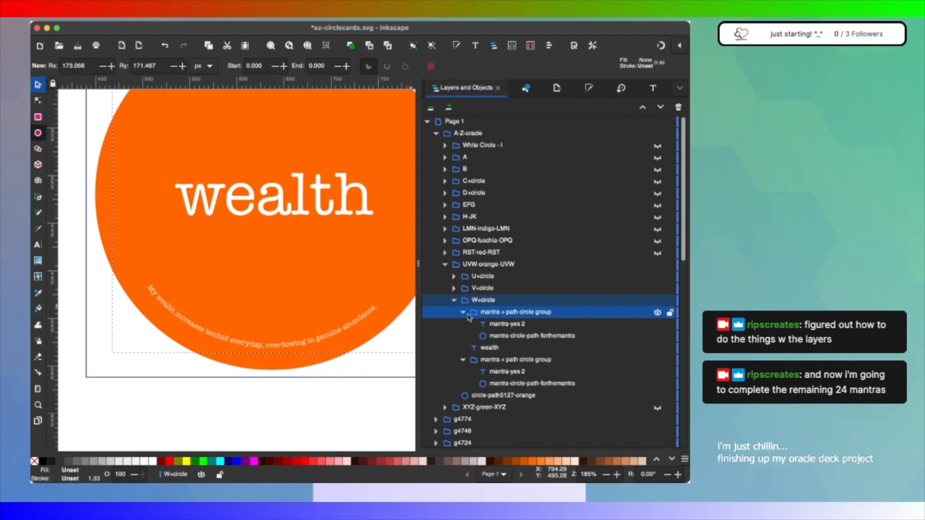
{"action": "left_click", "coordinate": [463, 311]}
{"action": "left_click_drag", "start_coordinate": [493, 316], "coordinate": [513, 330]}
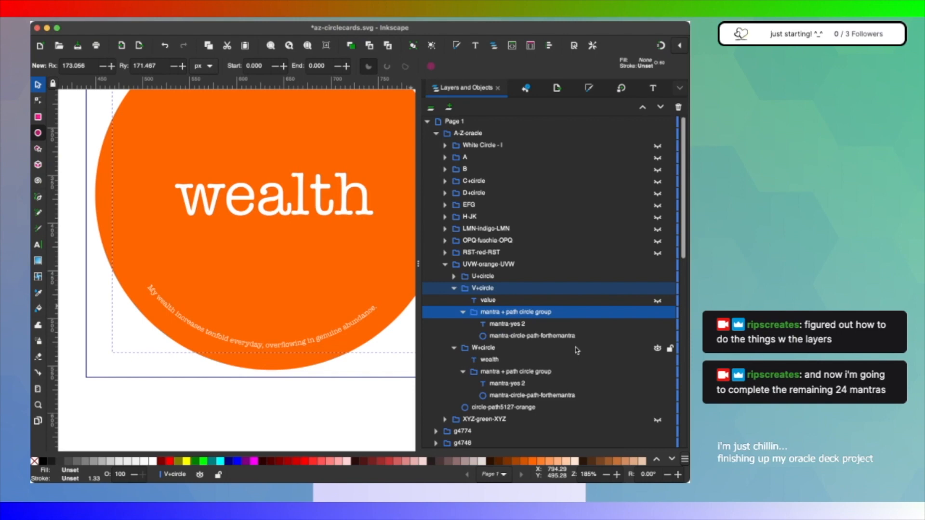
Step: Hide W+circle and make the value text in V+circle visible, keeping the unstoppable text in U+circle hidden
{"action": "left_click", "coordinate": [657, 349]}
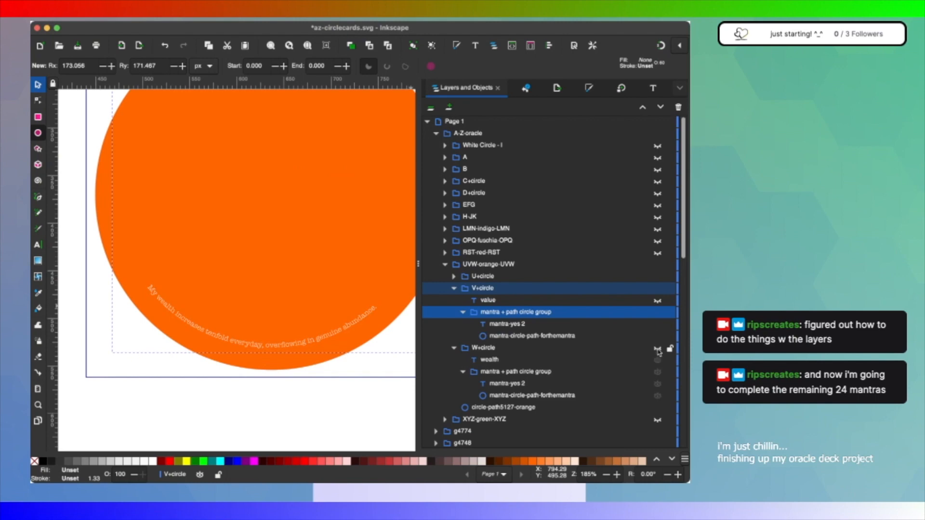
{"action": "left_click", "coordinate": [657, 349]}
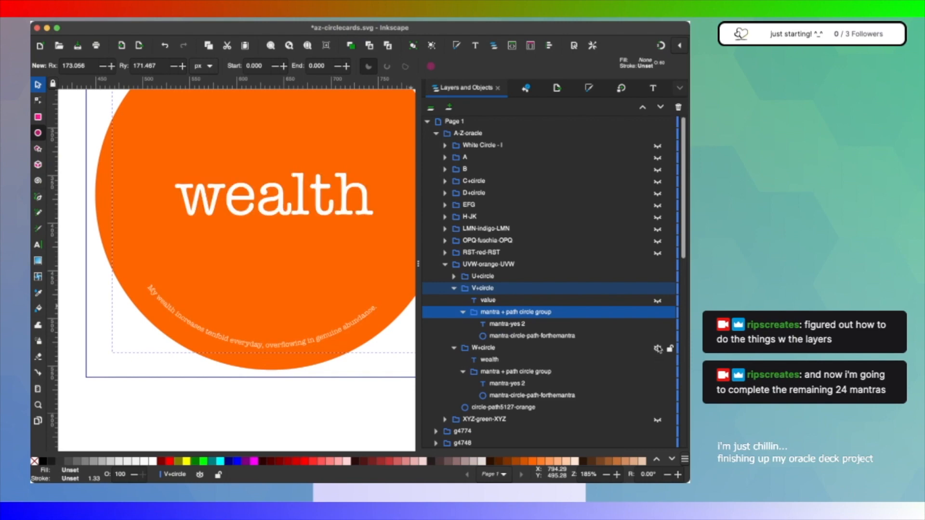
{"action": "left_click", "coordinate": [657, 349]}
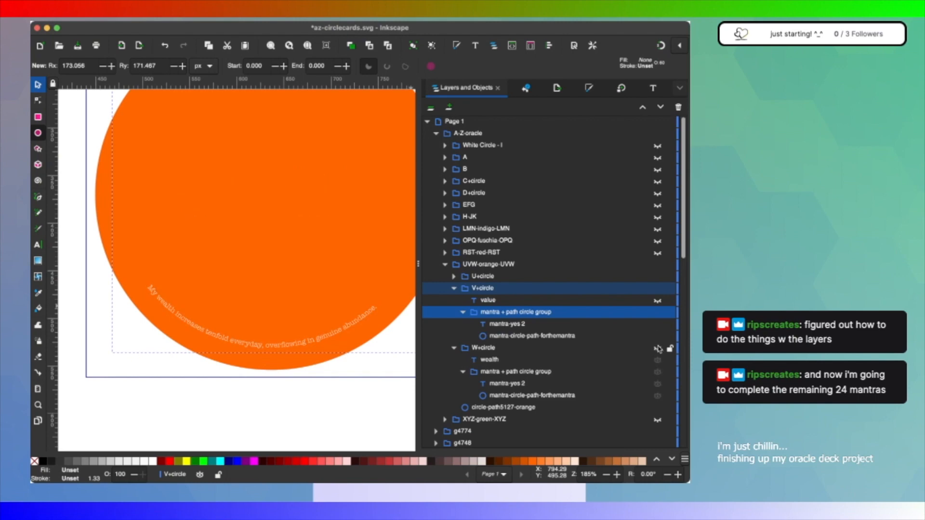
{"action": "left_click", "coordinate": [502, 303]}
{"action": "left_click", "coordinate": [485, 279]}
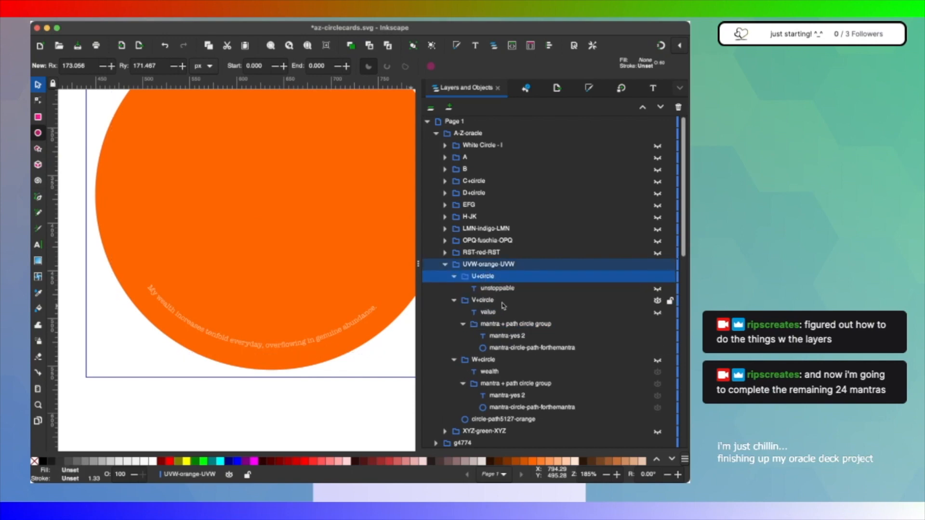
{"action": "left_click", "coordinate": [501, 289]}
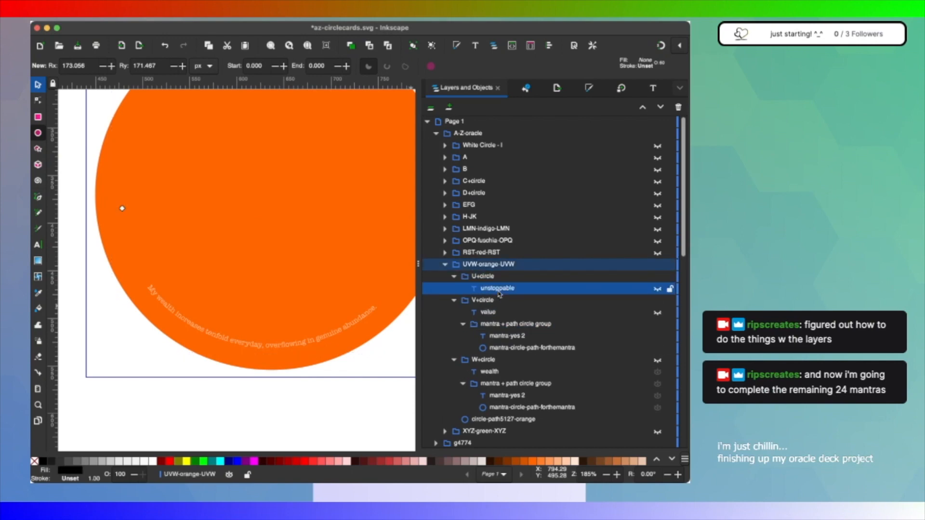
{"action": "left_click", "coordinate": [657, 289]}
{"action": "left_click", "coordinate": [657, 289]}
{"action": "left_click", "coordinate": [657, 312]}
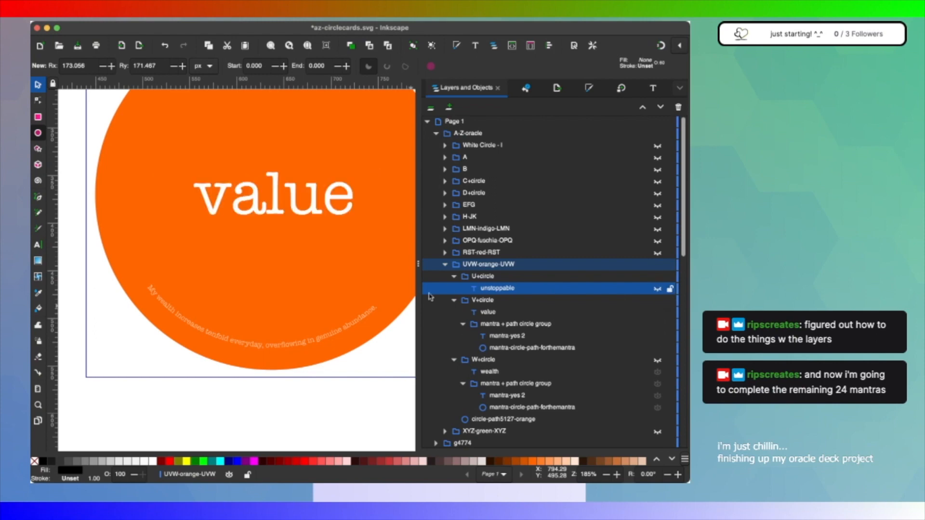
Step: Try to rename V+circle's mantra-yes 2 as mantra-value 2, and replace its text with "I value my time, energy, and self-worth"
{"action": "key", "text": "super+Tab"}
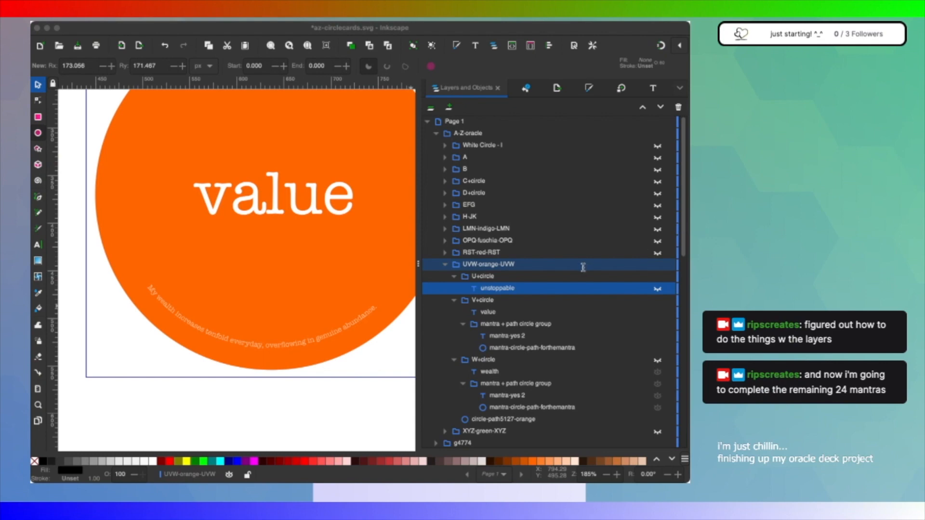
{"action": "left_click", "coordinate": [499, 309]}
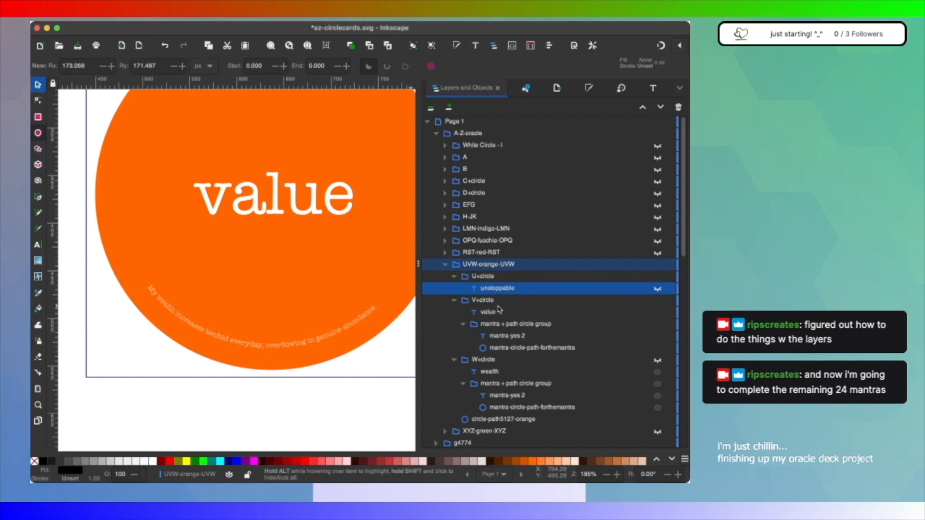
{"action": "left_click", "coordinate": [519, 340]}
{"action": "double_click", "coordinate": [516, 333]}
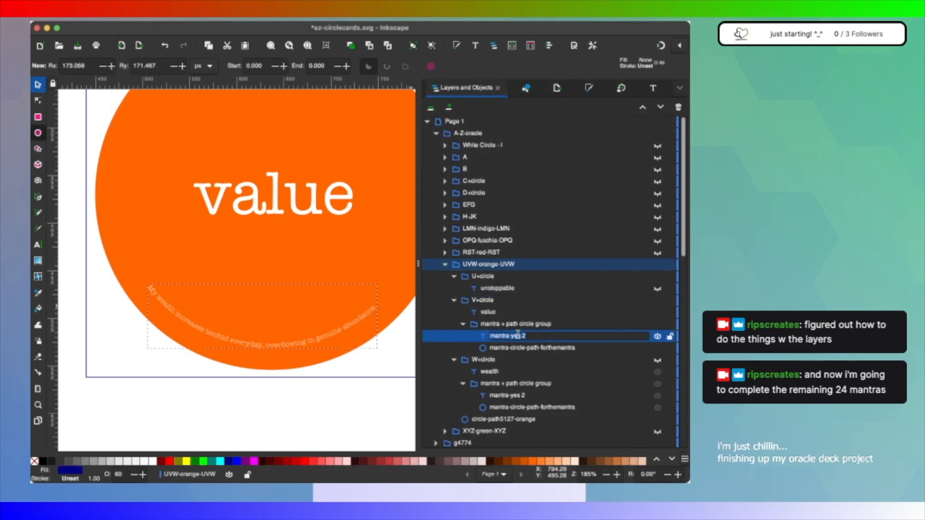
{"action": "left_click", "coordinate": [520, 335]}
{"action": "key", "text": "BackSpace"}
{"action": "key", "text": "BackSpace"}
{"action": "type", "text": "value"}
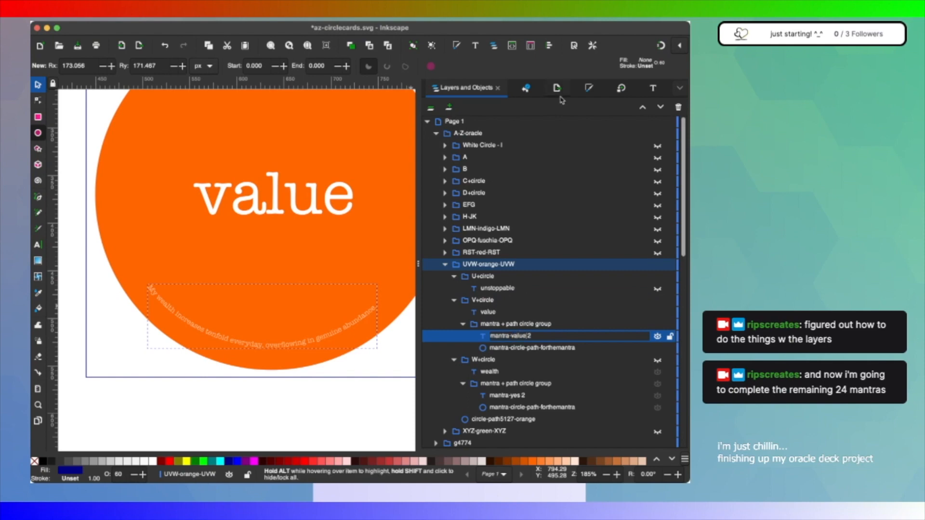
{"action": "left_click", "coordinate": [652, 91]}
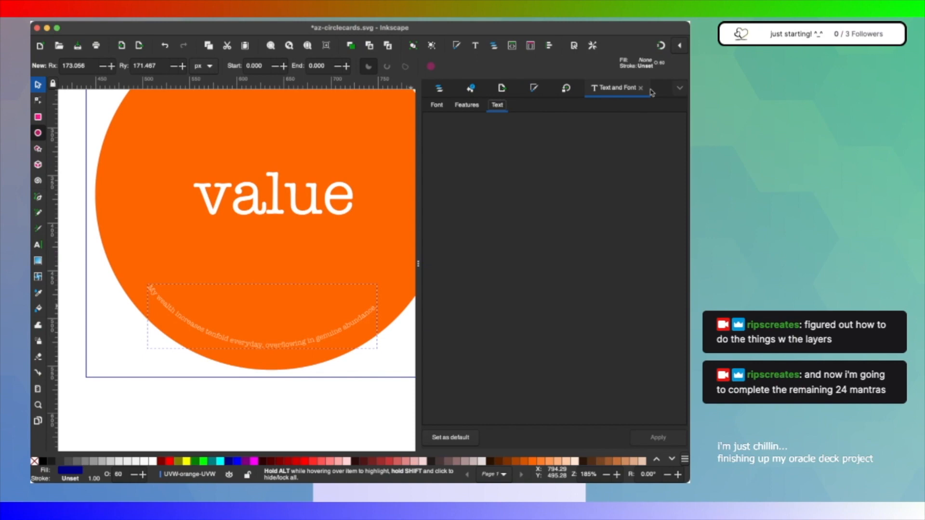
{"action": "type", "text": "I value my time, energy, and self-worth"}
{"action": "left_click", "coordinate": [658, 437]}
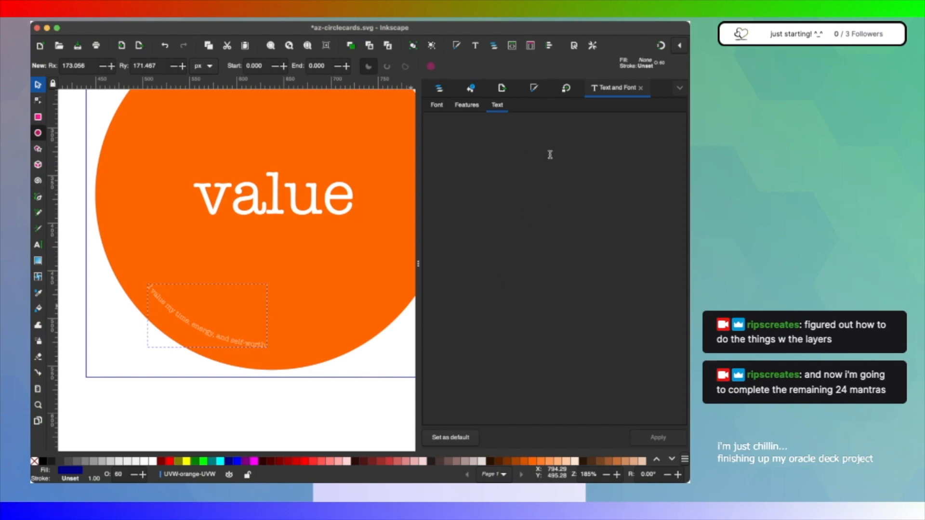
Step: Collapse W+circle and the mantra + path circle group inside it in the object list
{"action": "left_click", "coordinate": [440, 95]}
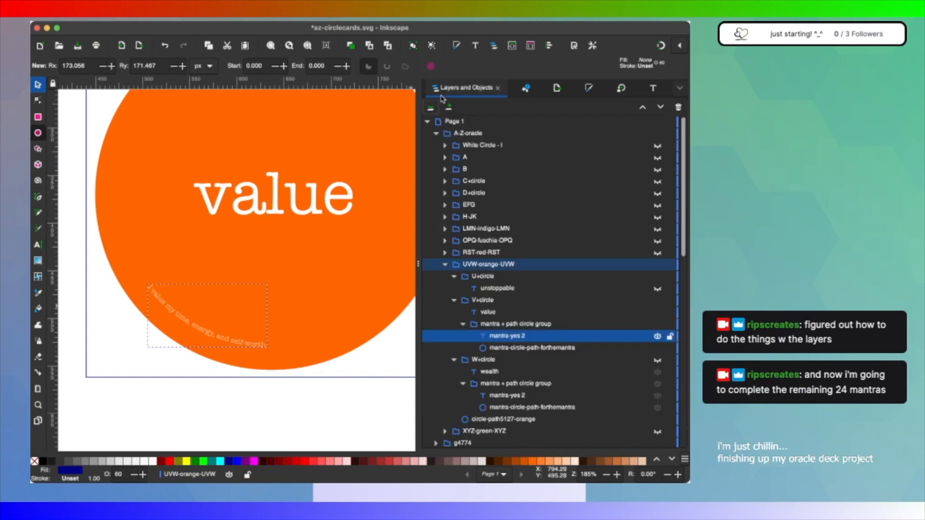
{"action": "left_click", "coordinate": [463, 383]}
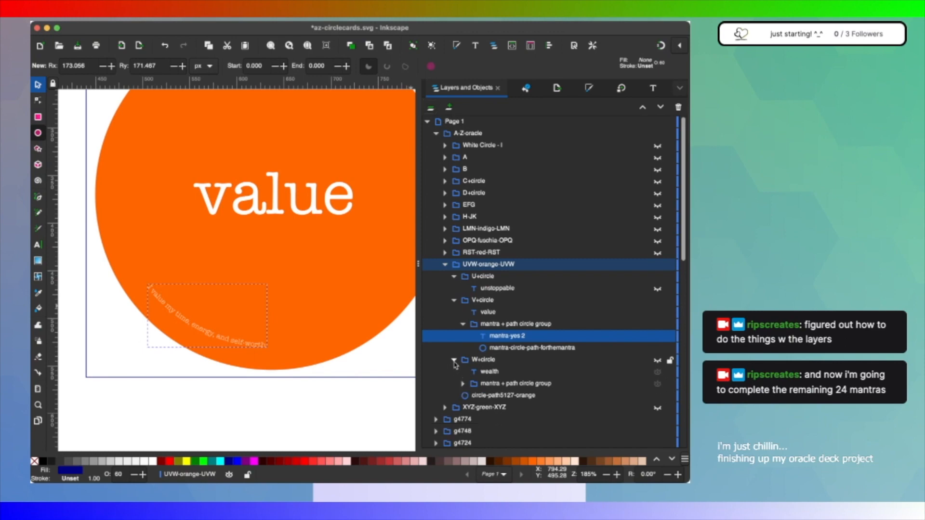
{"action": "left_click", "coordinate": [453, 360]}
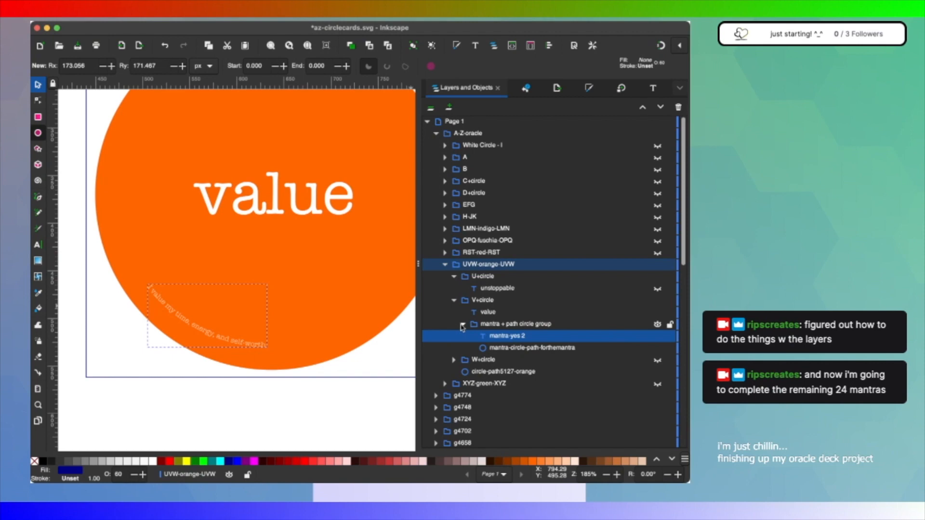
{"action": "scroll", "coordinate": [588, 319], "scroll_direction": "down", "scroll_amount": 1}
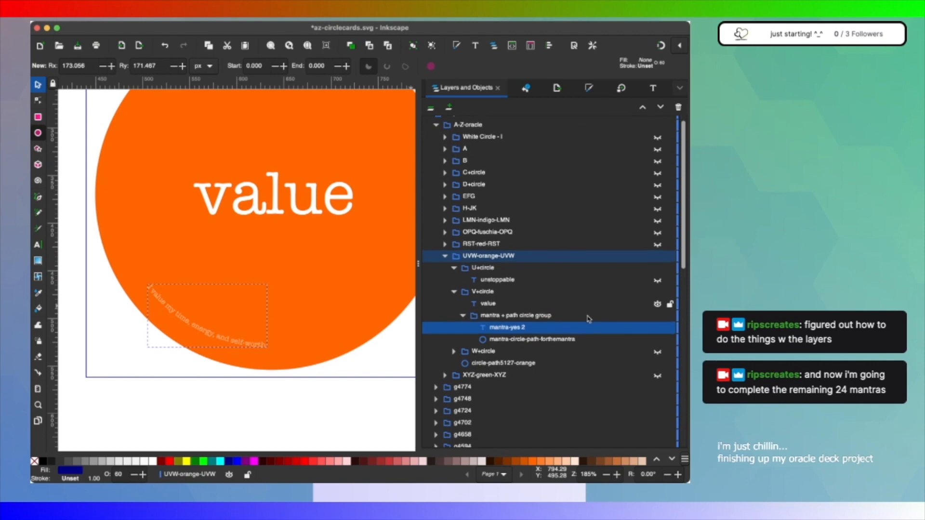
{"action": "scroll", "coordinate": [492, 321], "scroll_direction": "up", "scroll_amount": 1}
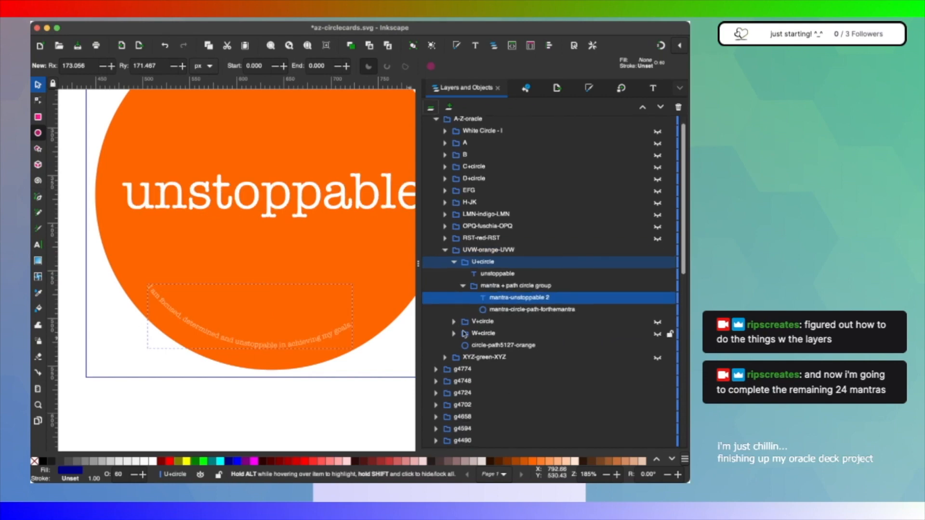
Step: Duplicate W+circle's mantra + path circle group and move the copy into T+circle of RST-red-RST, below the trust text
{"action": "left_click", "coordinate": [453, 333]}
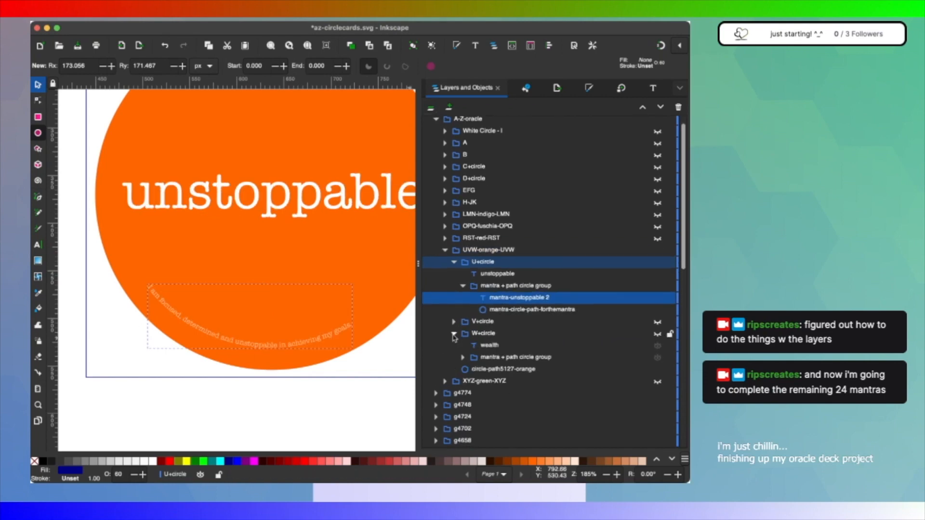
{"action": "left_click", "coordinate": [502, 359]}
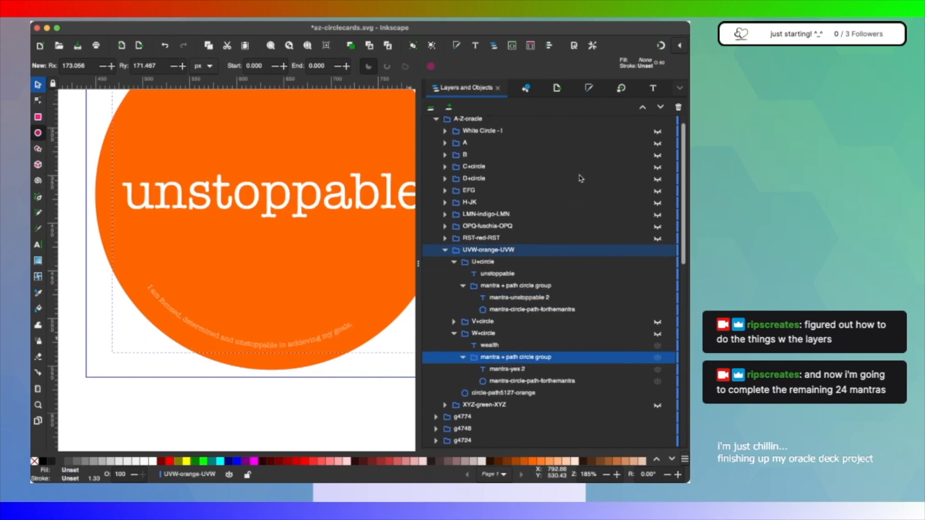
{"action": "key", "text": "super+d"}
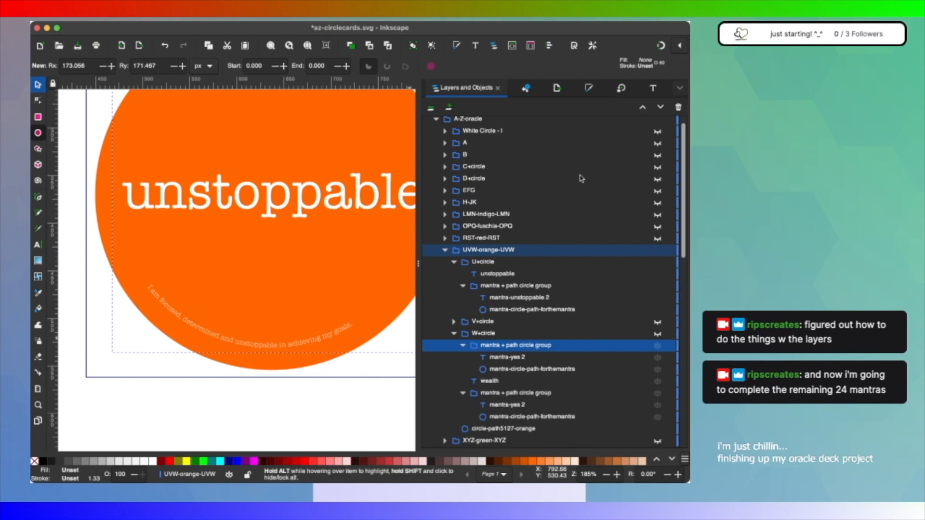
{"action": "left_click", "coordinate": [464, 286]}
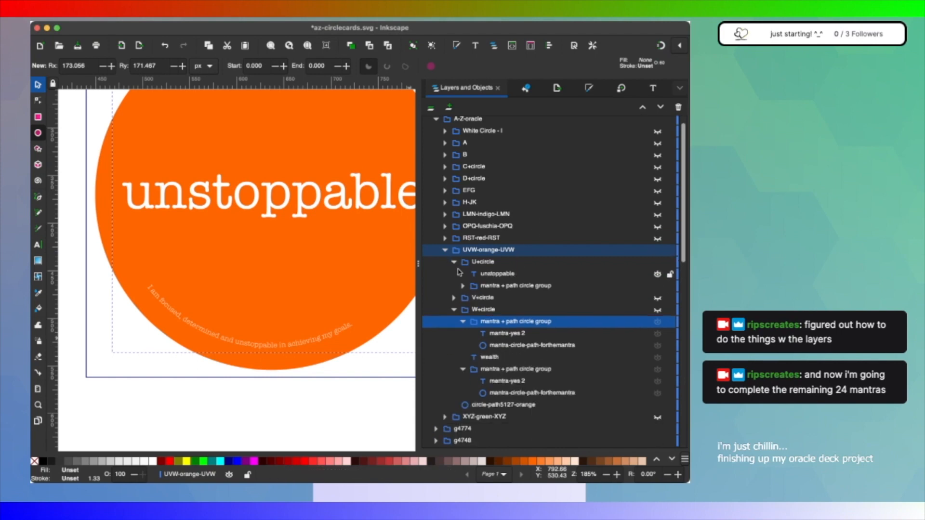
{"action": "left_click", "coordinate": [454, 263]}
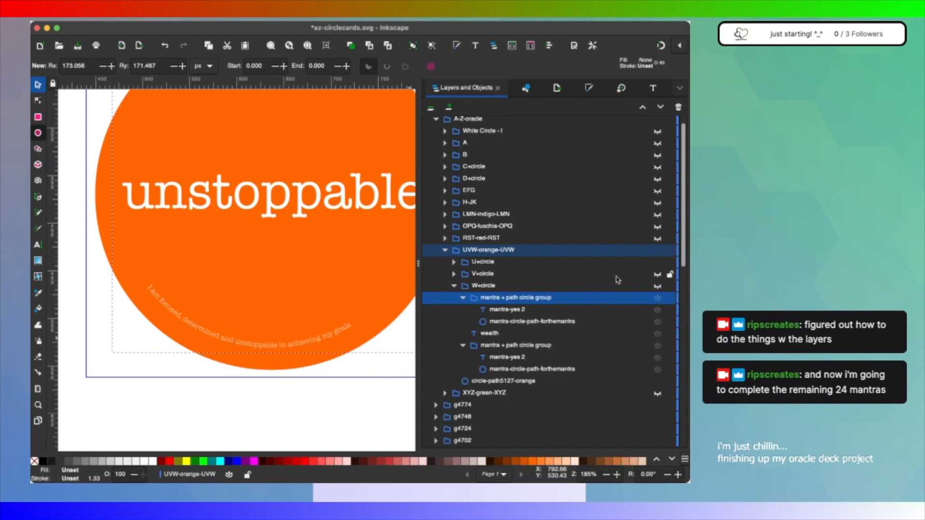
{"action": "left_click", "coordinate": [445, 238]}
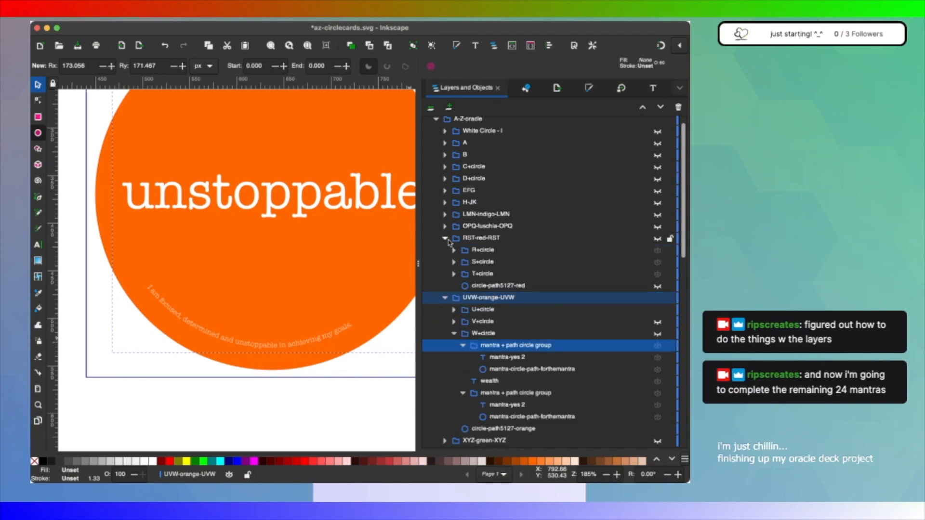
{"action": "scroll", "coordinate": [502, 322], "scroll_direction": "down", "scroll_amount": 2}
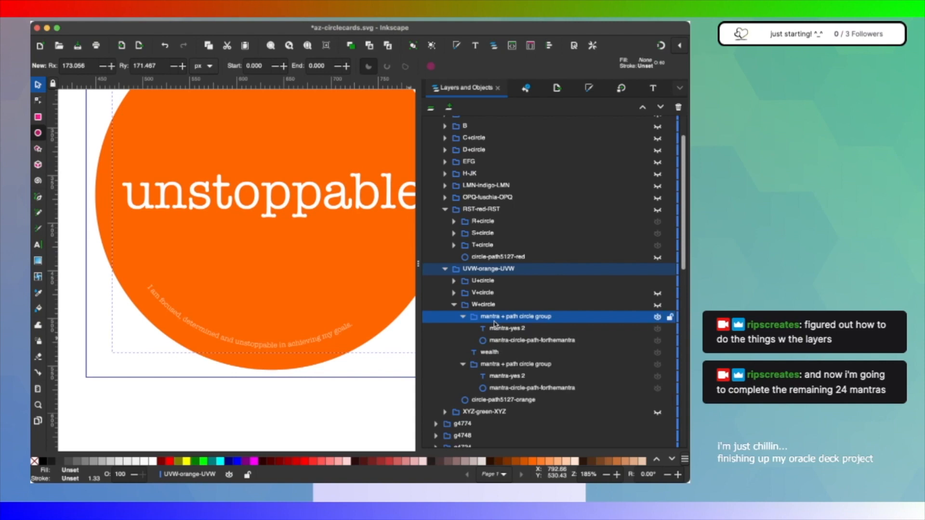
{"action": "left_click_drag", "start_coordinate": [493, 321], "coordinate": [501, 265]}
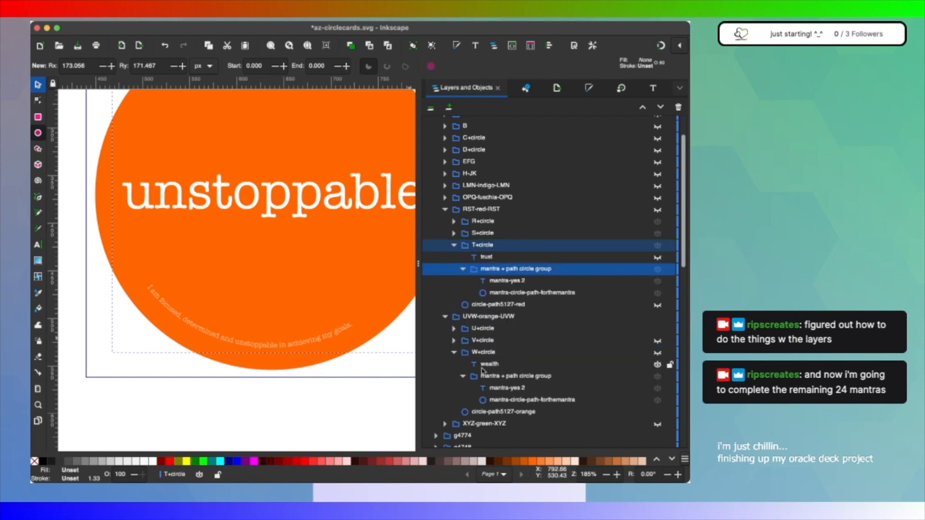
Step: Make RST-red-RST and its trust text visible, and collapse W+circle and UVW-orange-UVW in the object list
{"action": "left_click", "coordinate": [453, 354]}
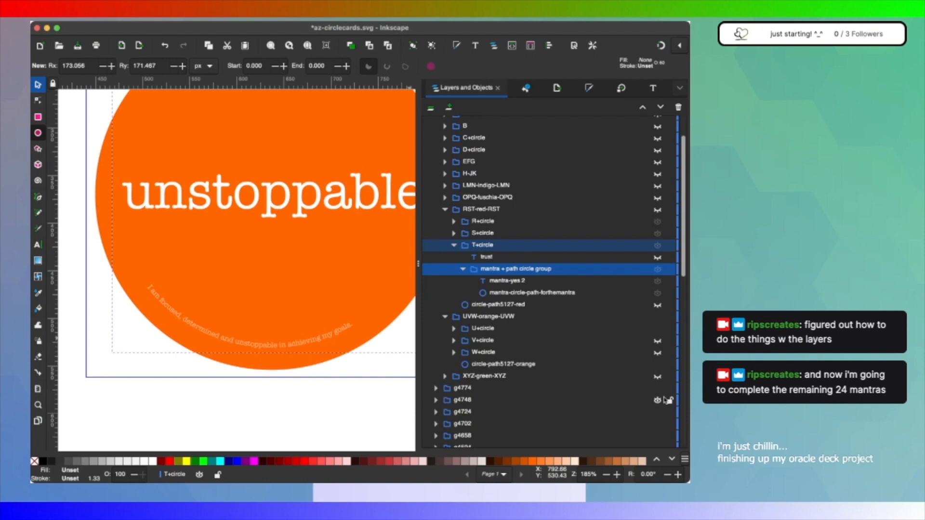
{"action": "left_click", "coordinate": [659, 317]}
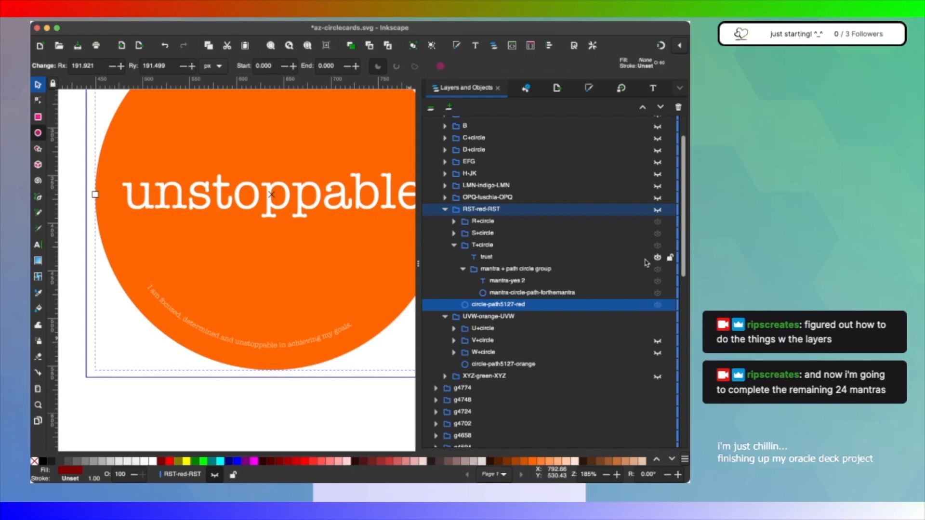
{"action": "left_click", "coordinate": [658, 210]}
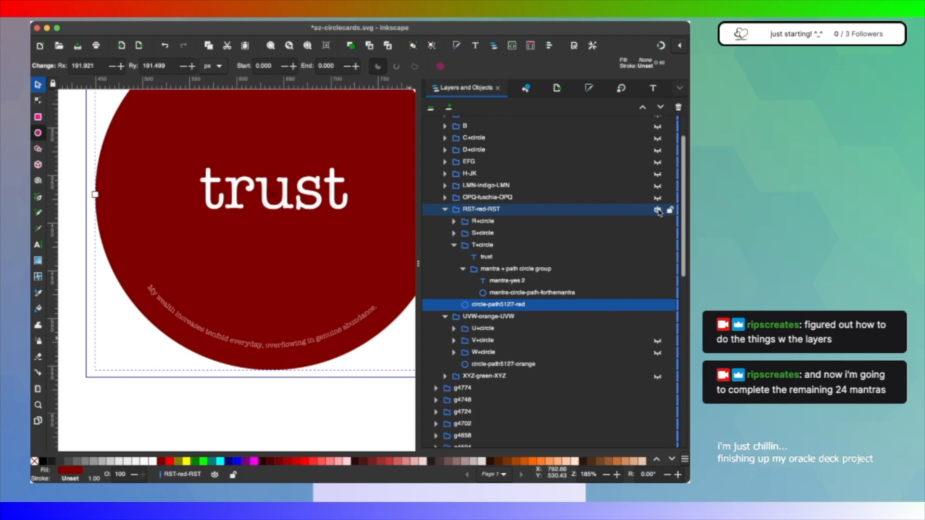
{"action": "left_click", "coordinate": [443, 317]}
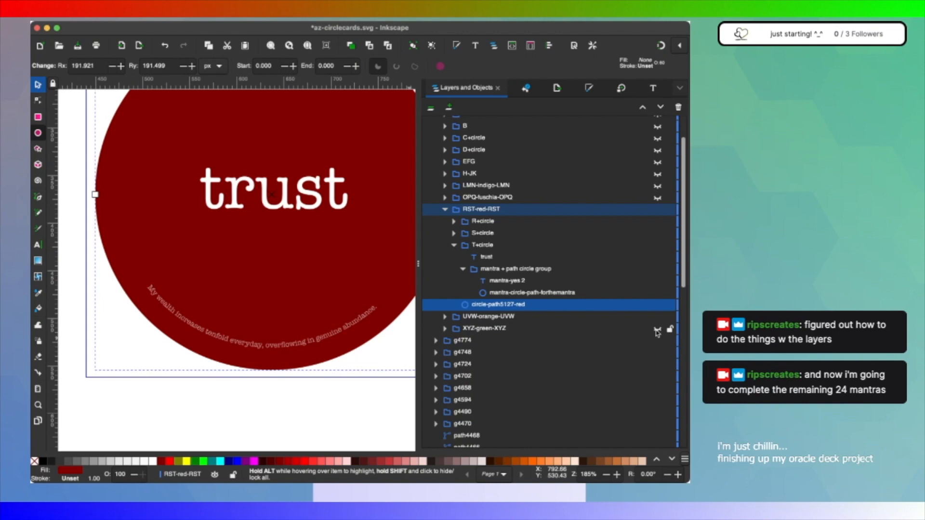
Step: Toggle the visibility of RST-red-RST and UVW-orange-UVW to check the stacked card layers
{"action": "scroll", "coordinate": [530, 289], "scroll_direction": "up", "scroll_amount": 3}
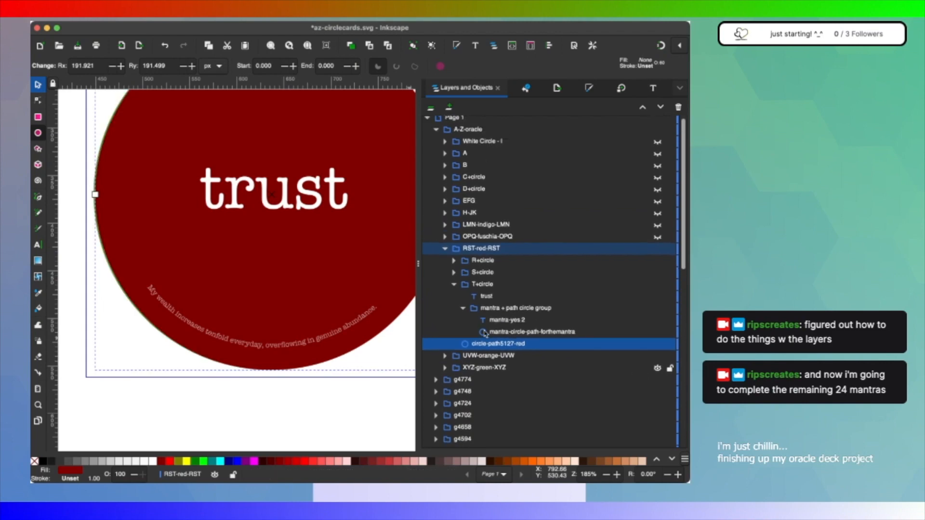
{"action": "left_click", "coordinate": [658, 249]}
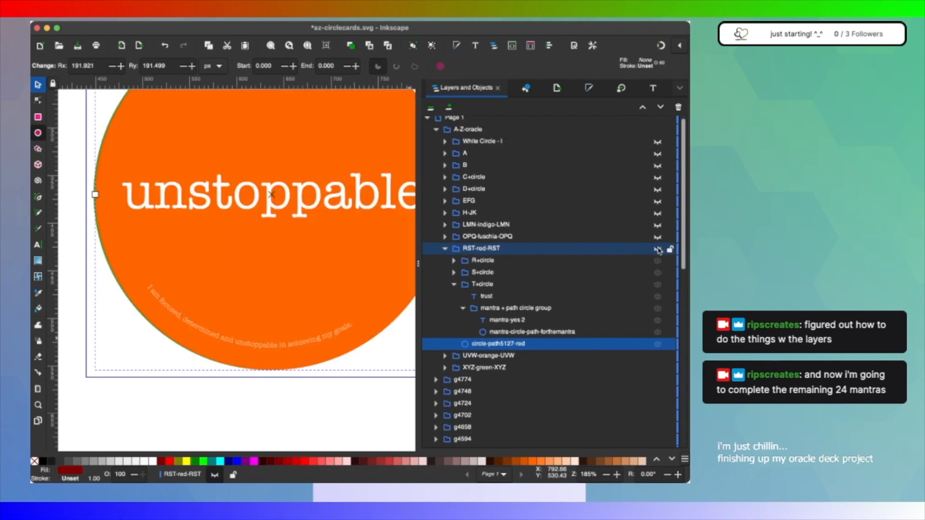
{"action": "left_click", "coordinate": [657, 249]}
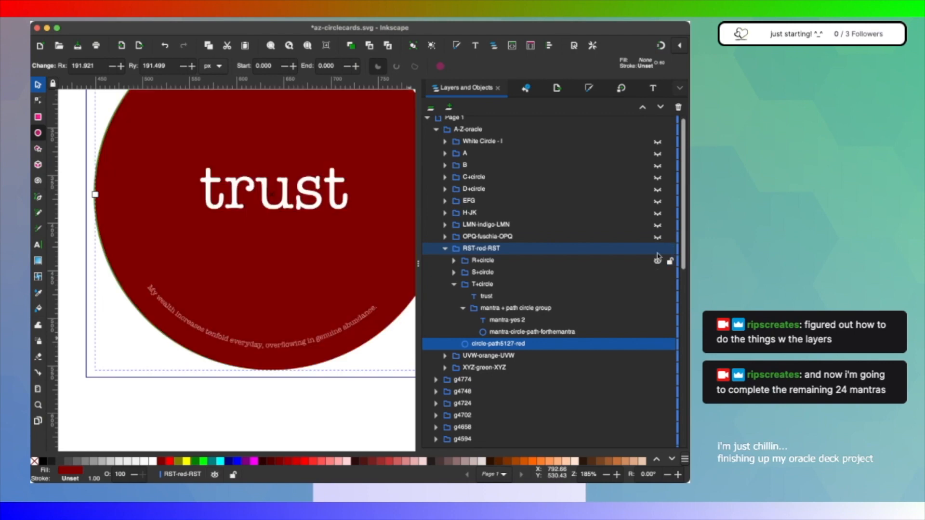
{"action": "left_click", "coordinate": [658, 249]}
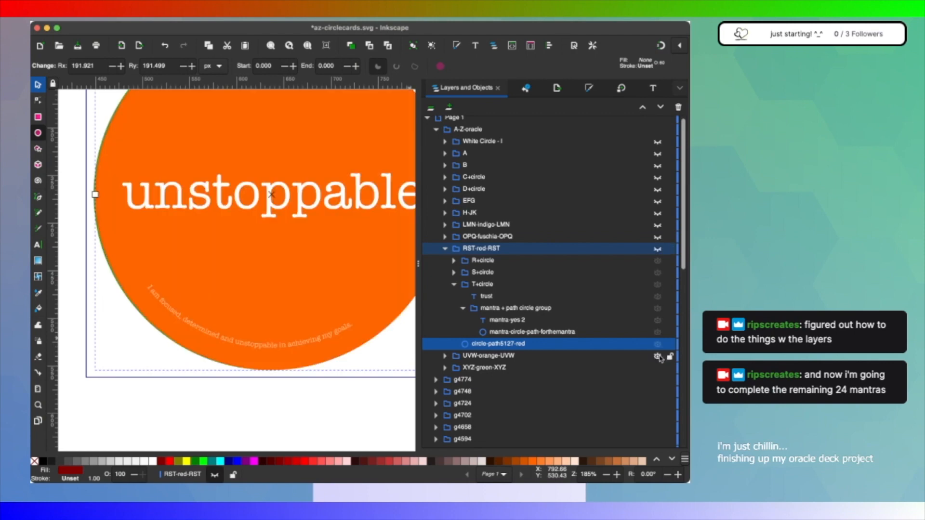
{"action": "left_click", "coordinate": [658, 356]}
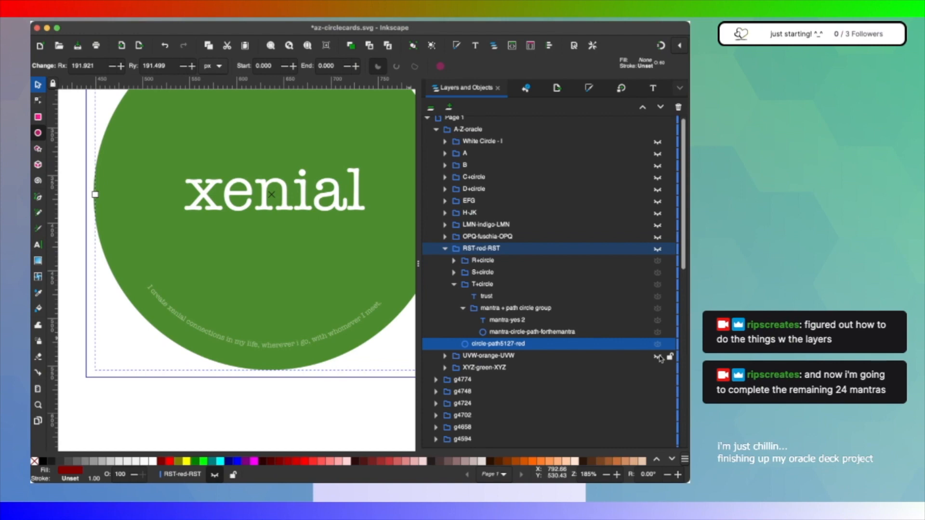
{"action": "left_click", "coordinate": [658, 356]}
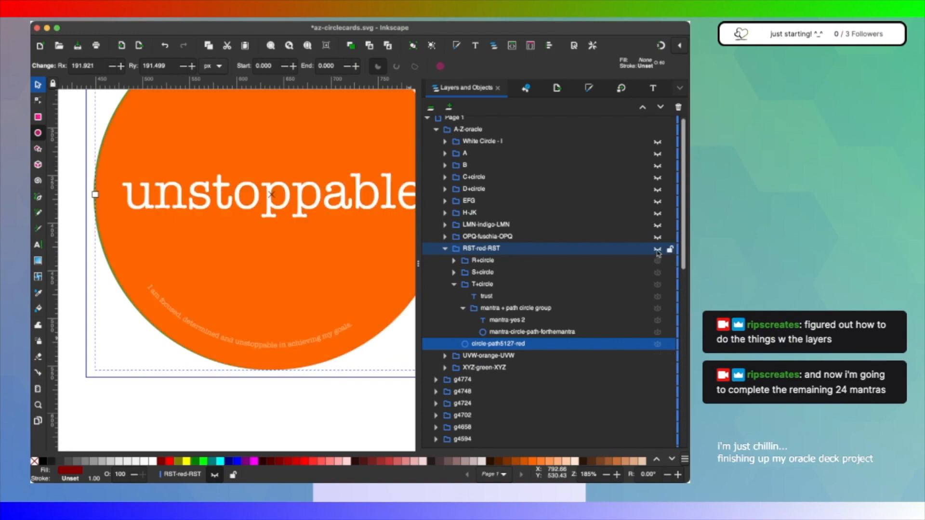
{"action": "left_click", "coordinate": [658, 250]}
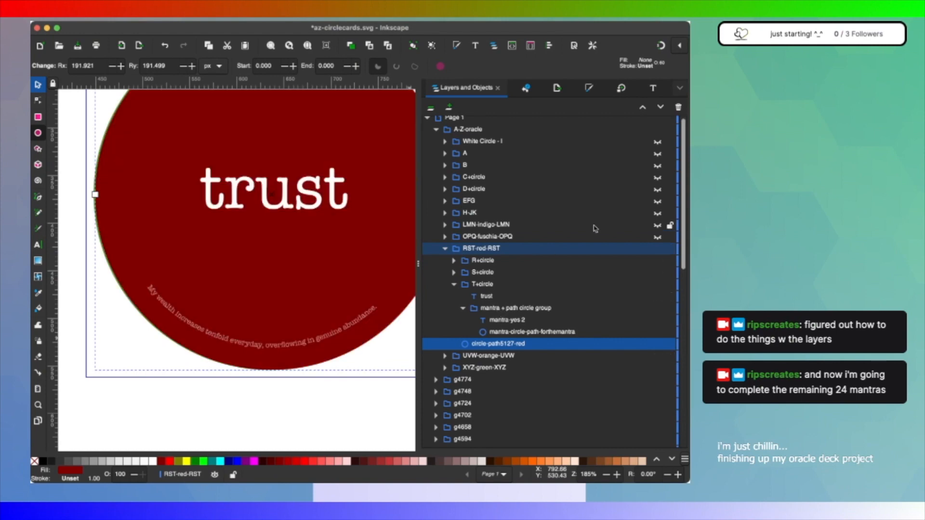
Step: Rename T+circle's mantra-yes 2 as mantra-trust 2 and replace its text with "I trust my heart and inner wisdom to guide me toward my goals."
{"action": "key", "text": "super+Tab"}
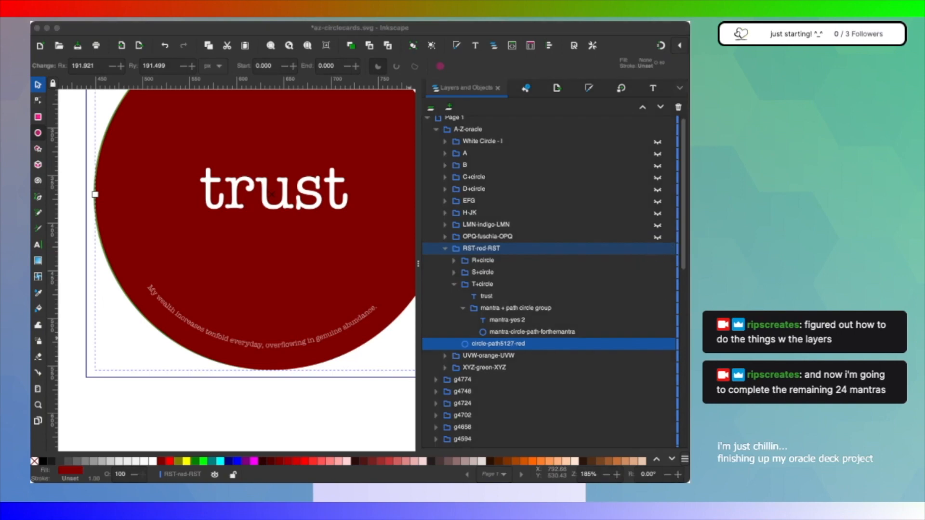
{"action": "left_click", "coordinate": [525, 337]}
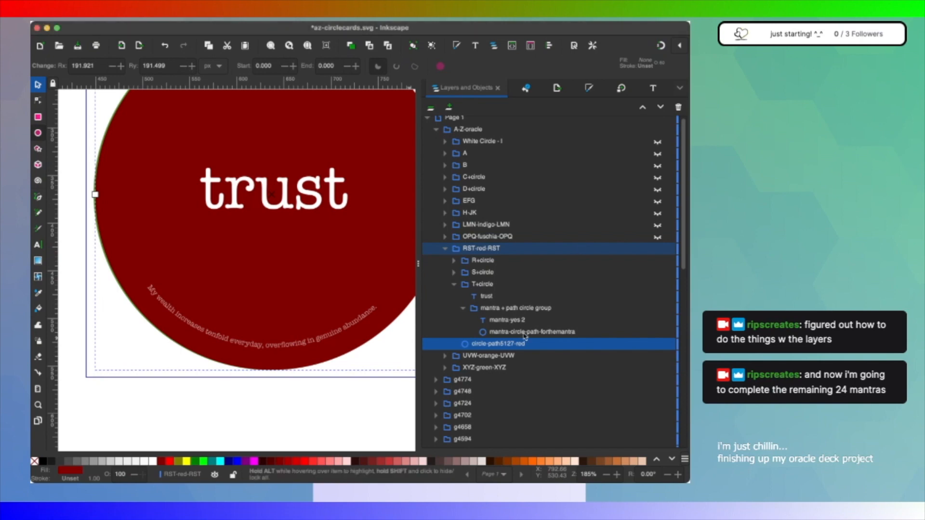
{"action": "double_click", "coordinate": [518, 320]}
{"action": "left_click", "coordinate": [519, 320]}
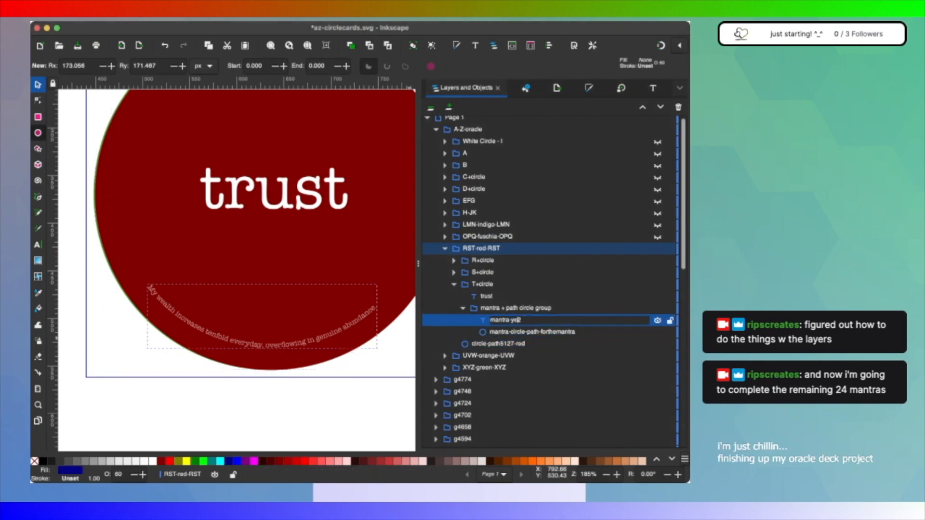
{"action": "key", "text": "Return"}
{"action": "key", "text": "ctrl+shift+t"}
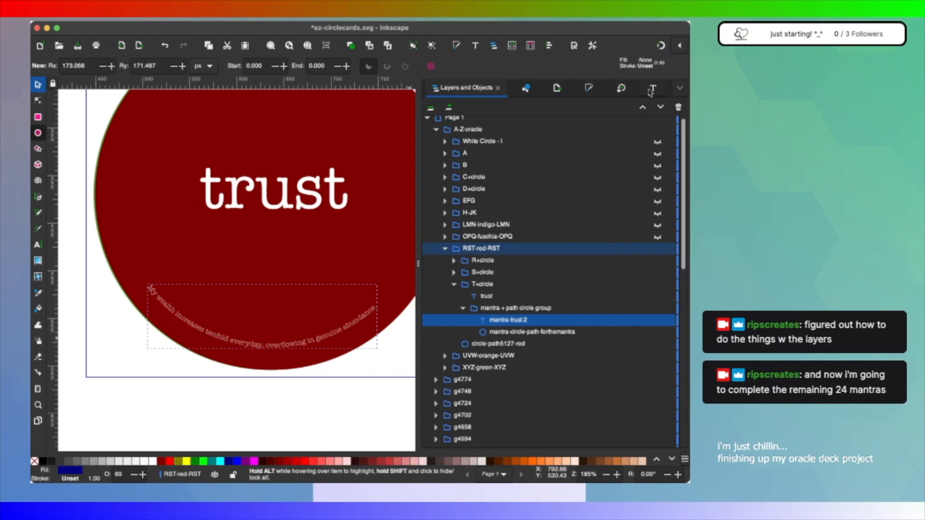
{"action": "left_click", "coordinate": [662, 443]}
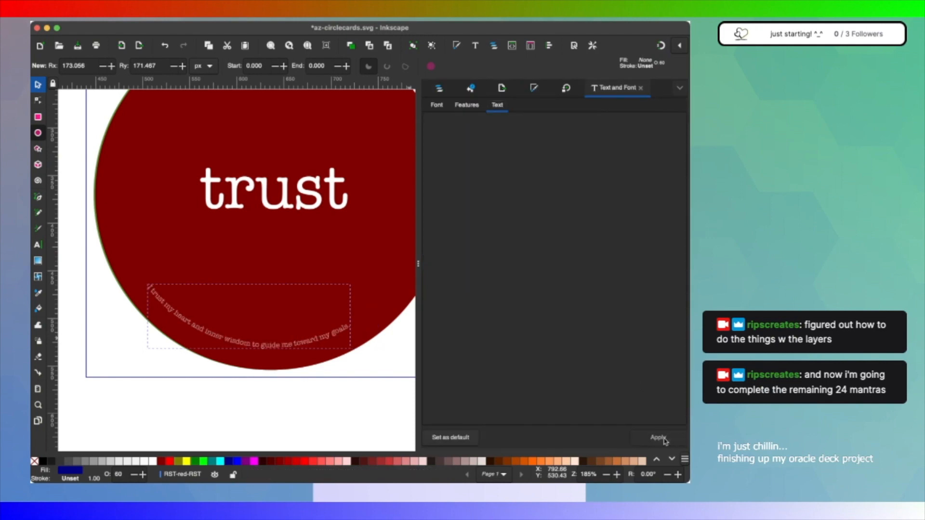
Step: Duplicate T+circle's mantra + path circle group, move the copy into S+circle below the success text, and collapse the original group
{"action": "left_click", "coordinate": [439, 88]}
{"action": "left_click", "coordinate": [504, 311]}
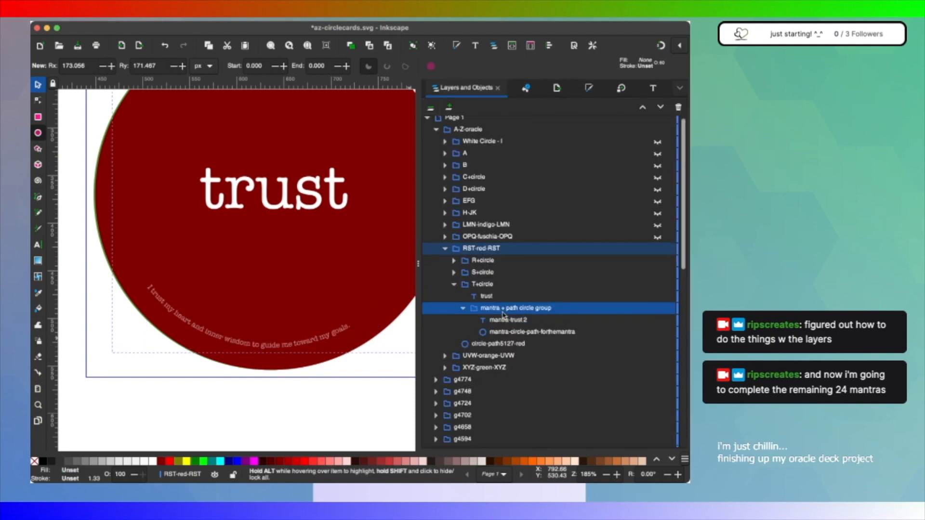
{"action": "key", "text": "ctrl+d"}
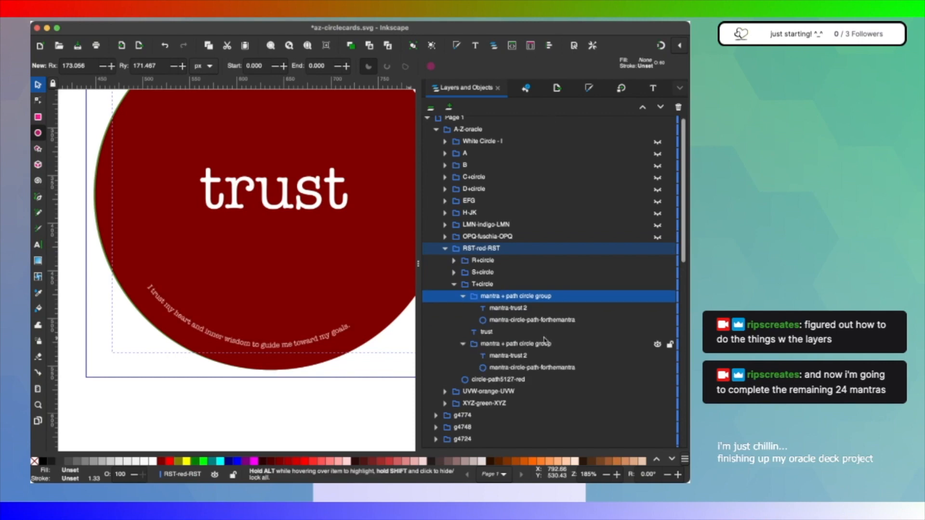
{"action": "left_click", "coordinate": [463, 296]}
{"action": "left_click_drag", "start_coordinate": [500, 299], "coordinate": [492, 273]}
{"action": "left_click", "coordinate": [462, 357]}
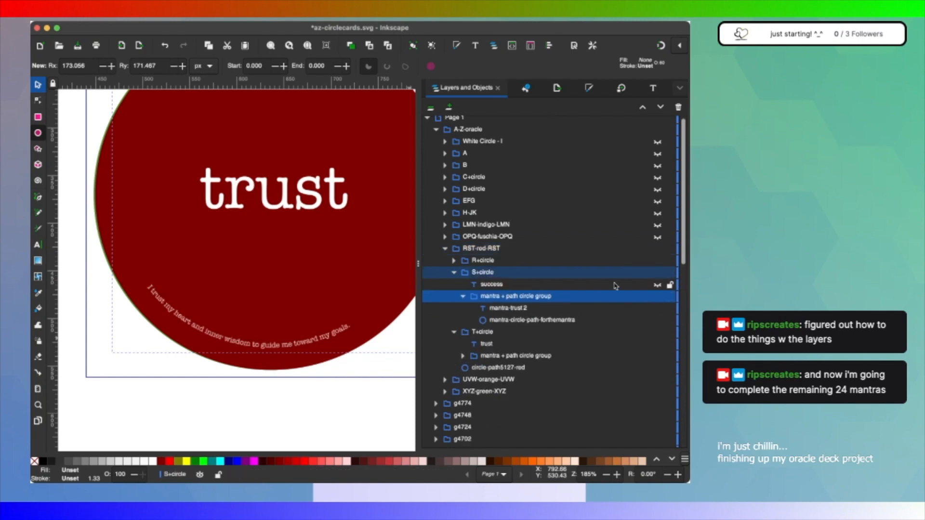
Step: Make the success text in S+circle visible, and hide and collapse T+circle
{"action": "left_click", "coordinate": [657, 285]}
{"action": "left_click", "coordinate": [657, 333]}
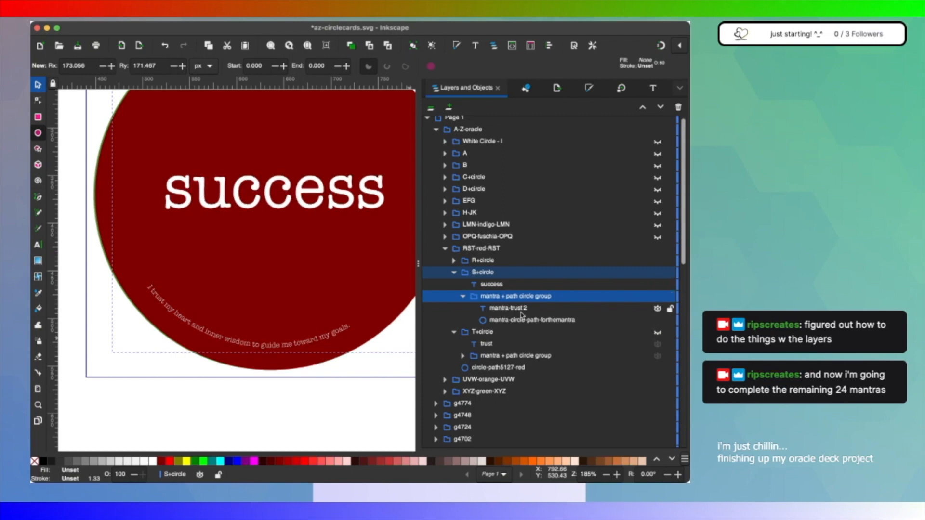
{"action": "left_click", "coordinate": [453, 332]}
Step: Try to rename the mantra-trust 2 text in S+circle as mantra-success 2
{"action": "double_click", "coordinate": [522, 310]}
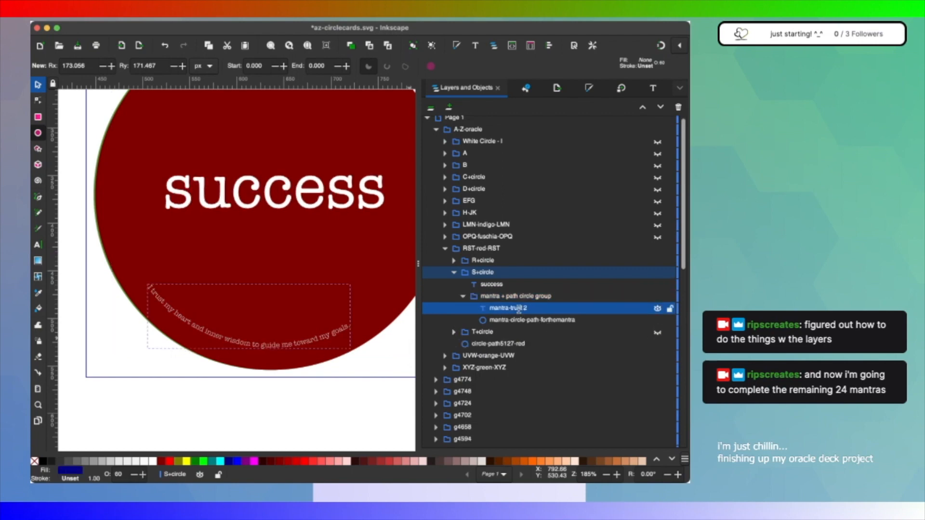
{"action": "type", "text": "success"}
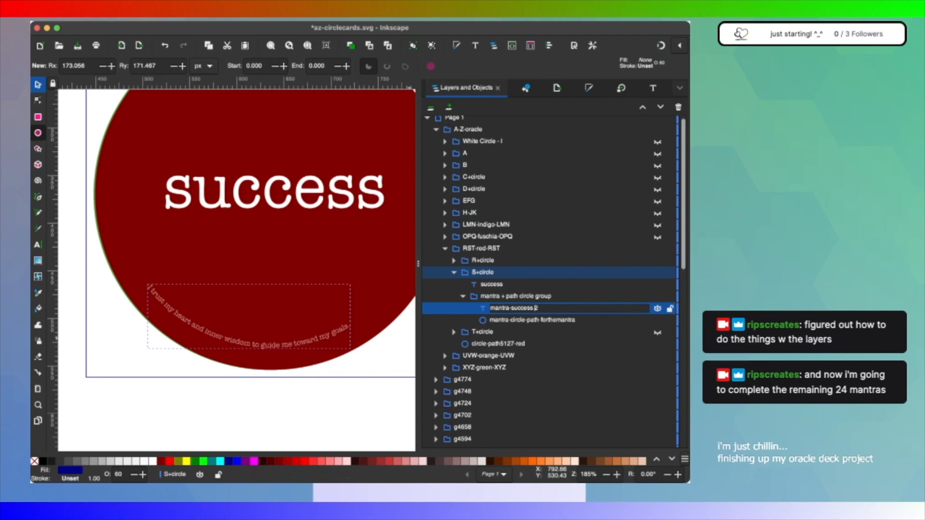
{"action": "left_click", "coordinate": [673, 243]}
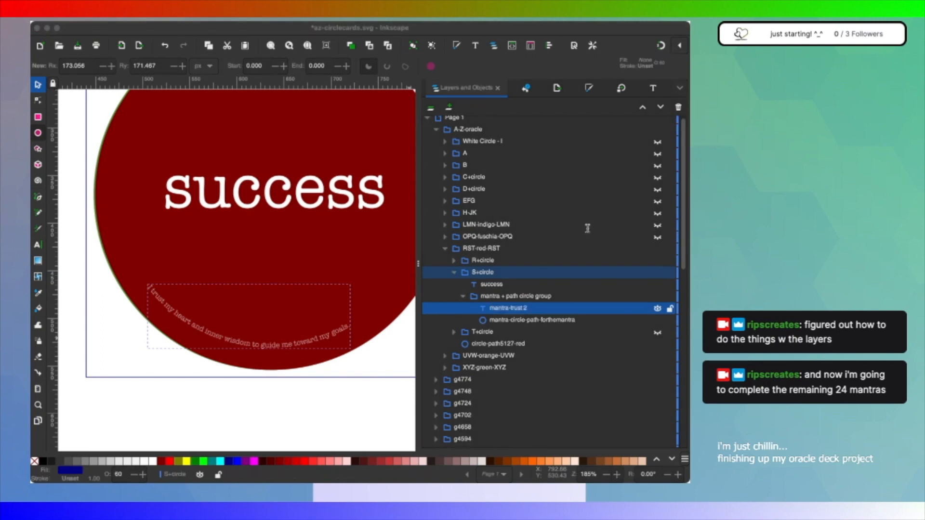
{"action": "left_click", "coordinate": [510, 285]}
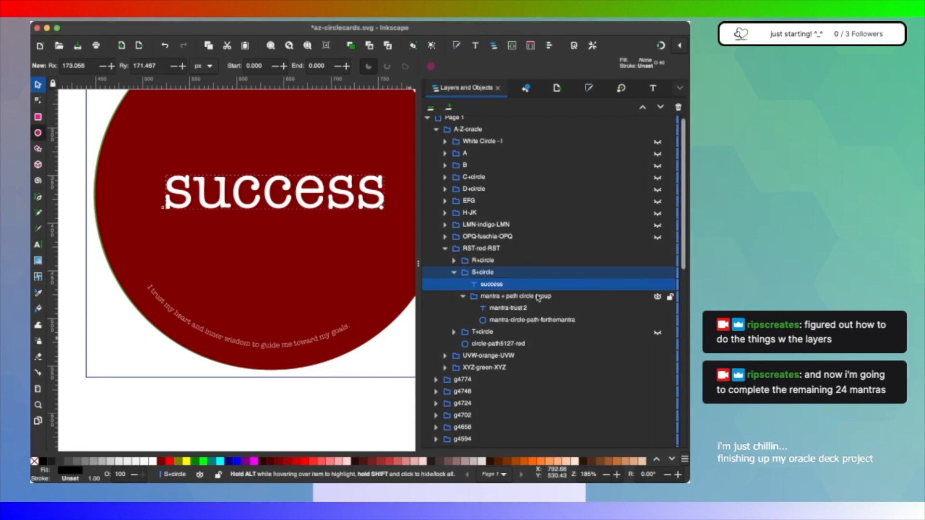
{"action": "left_click", "coordinate": [653, 89]}
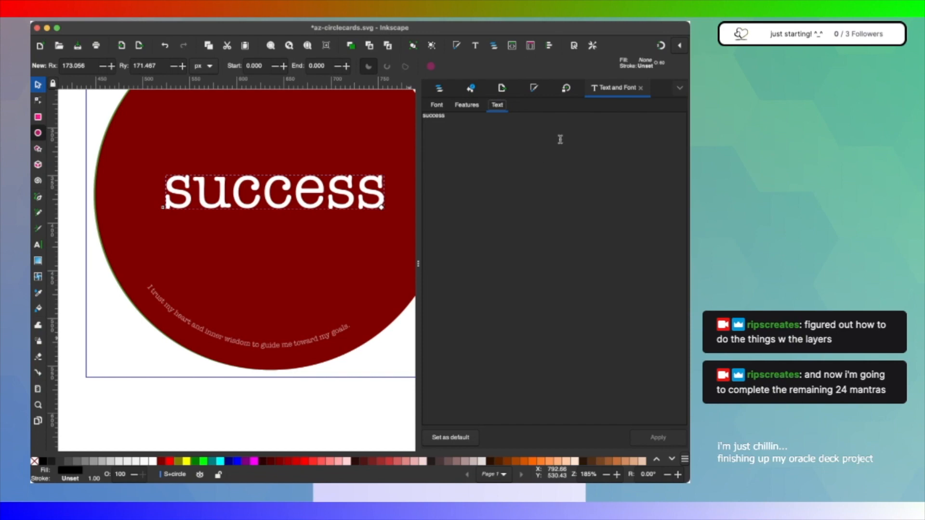
{"action": "left_click", "coordinate": [448, 90]}
Step: Rename S+circle's mantra-trust 2 text object as mantra-success 2
{"action": "left_click", "coordinate": [520, 308]}
{"action": "left_click", "coordinate": [520, 308]}
{"action": "left_click", "coordinate": [520, 308]}
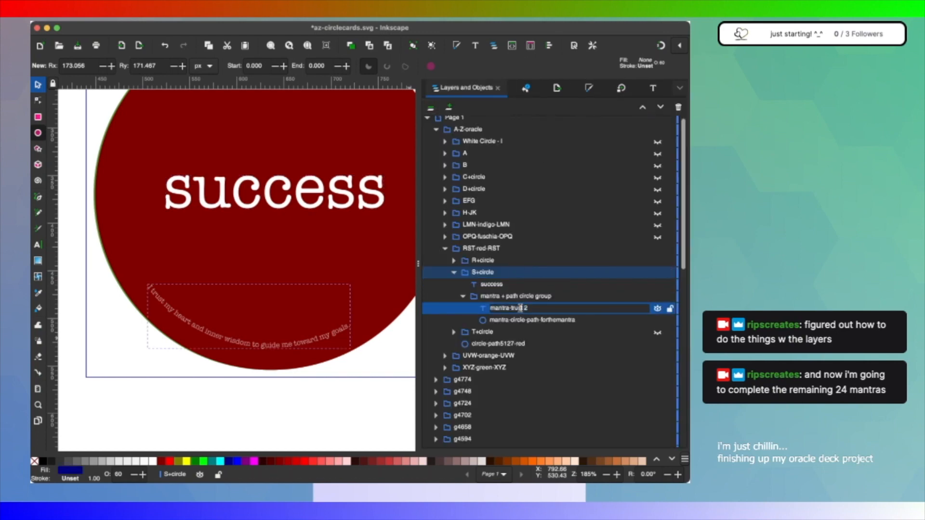
{"action": "key", "text": "BackSpace"}
{"action": "key", "text": "BackSpace"}
{"action": "key", "text": "BackSpace"}
{"action": "key", "text": "BackSpace"}
{"action": "key", "text": "BackSpace"}
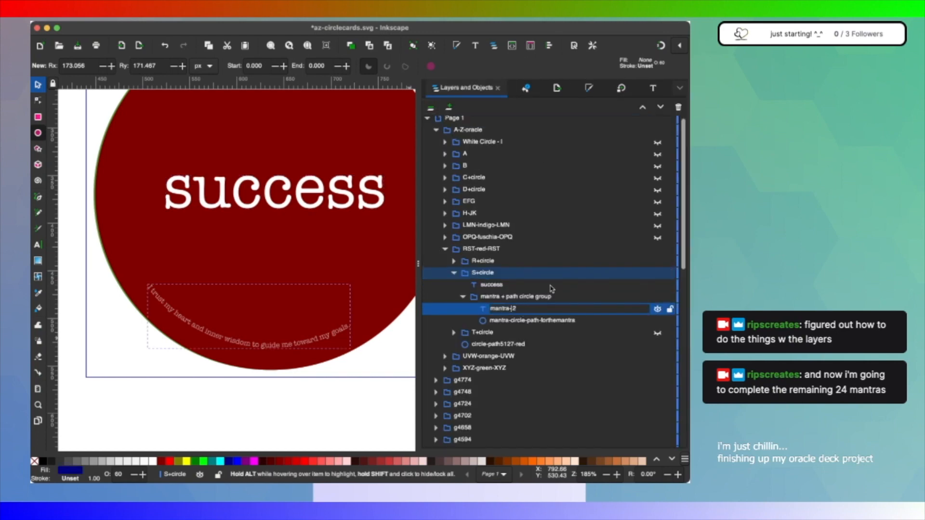
{"action": "type", "text": "success"}
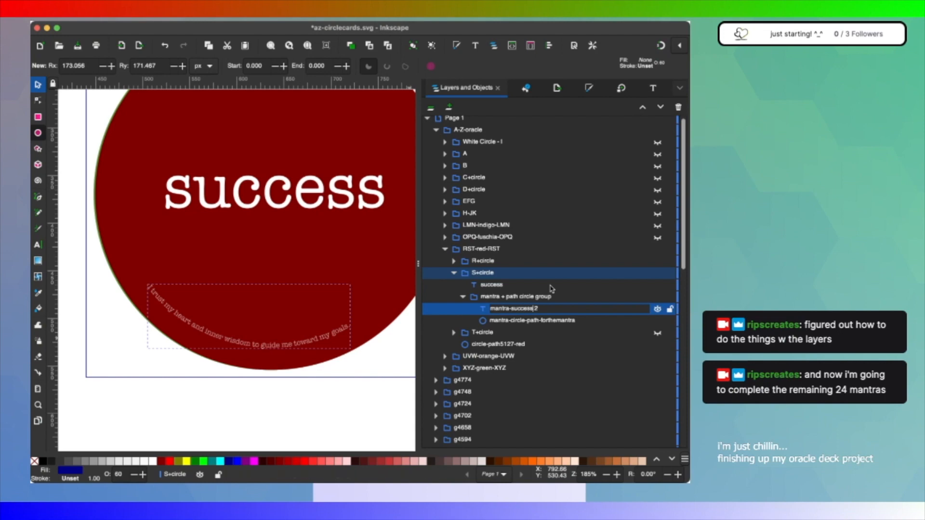
{"action": "key", "text": "Return"}
Step: Replace the curved mantra text in S+circle with "My success is achieved when i make efforts toward my desired goal"
{"action": "left_click", "coordinate": [652, 91]}
{"action": "left_click", "coordinate": [502, 128]}
{"action": "type", "text": "My success is achieved when i make efforts toward my desired goal"}
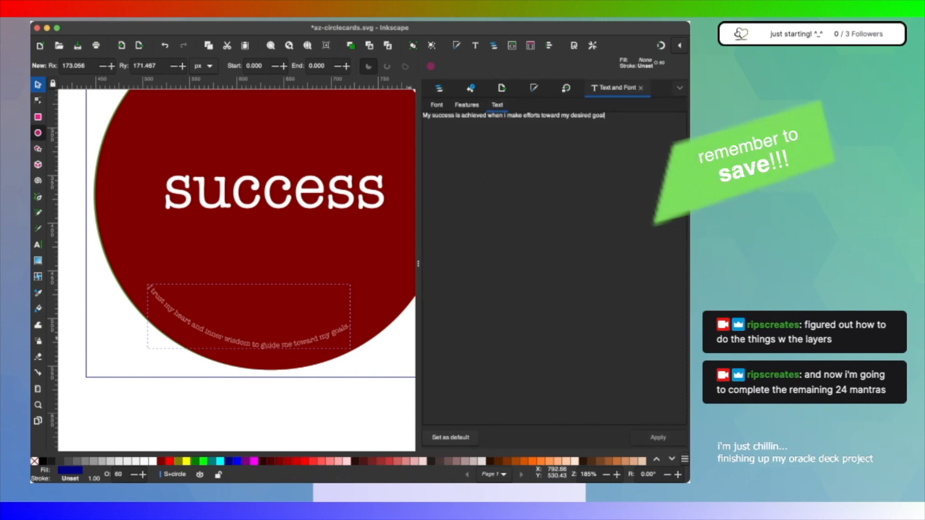
{"action": "left_click", "coordinate": [657, 437]}
Step: Duplicate S+circle's mantra + path circle group, move the copy into R+circle below the request text, and collapse the original group
{"action": "left_click", "coordinate": [441, 89]}
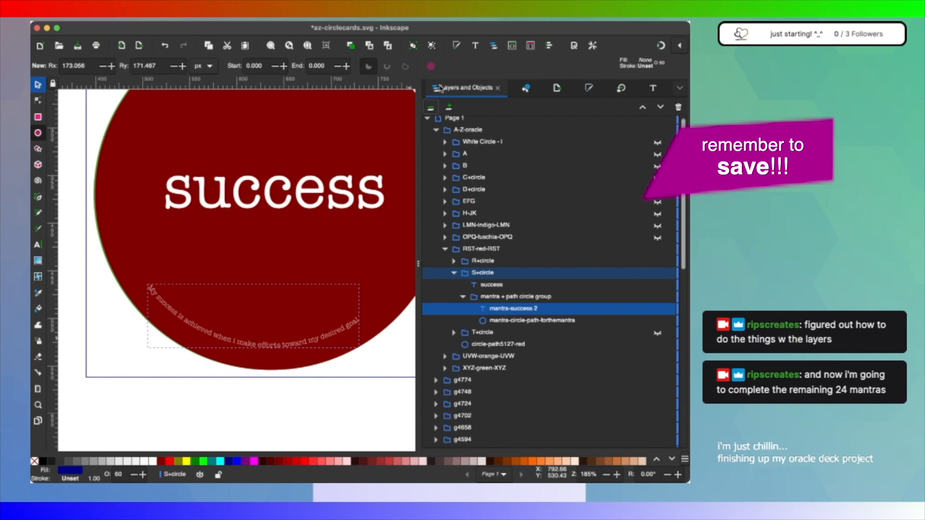
{"action": "left_click", "coordinate": [513, 298]}
{"action": "key", "text": "ctrl+d"}
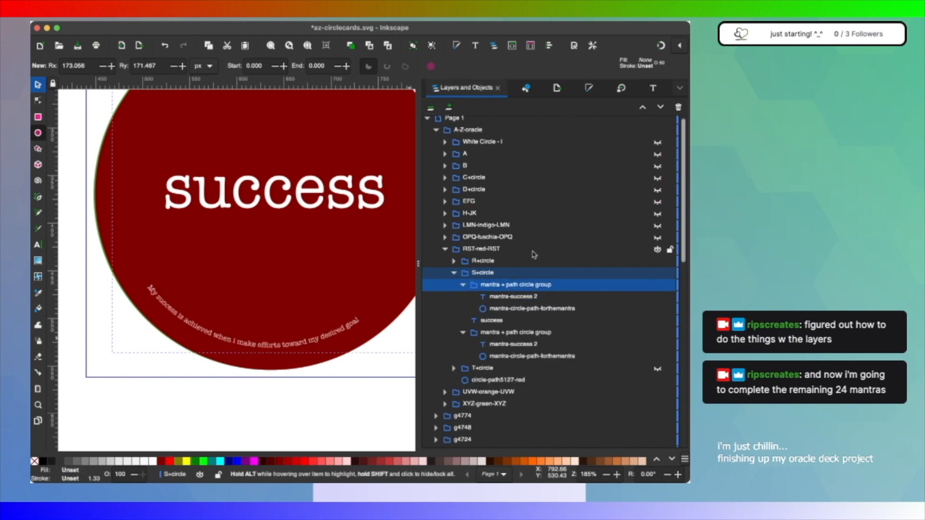
{"action": "left_click_drag", "start_coordinate": [493, 287], "coordinate": [501, 262]}
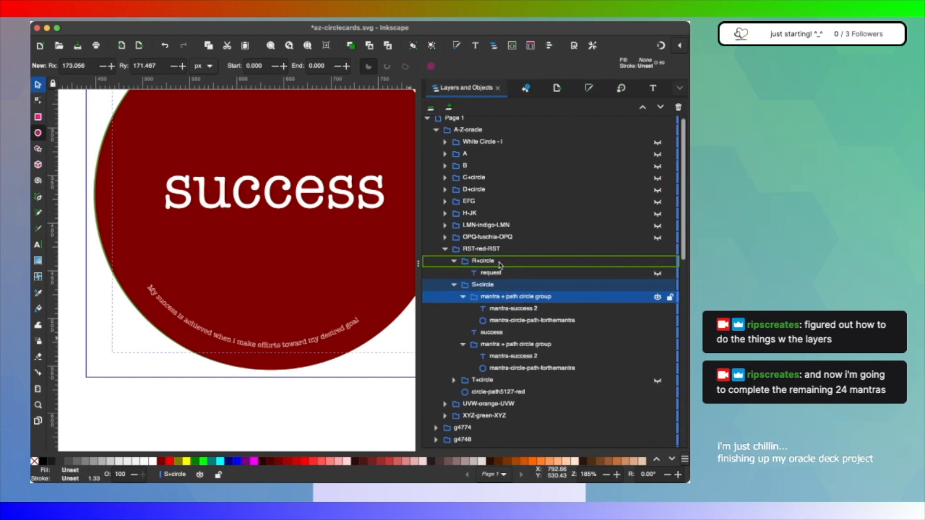
{"action": "left_click", "coordinate": [463, 344]}
Step: Hide and collapse S+circle, and make the request text in R+circle visible
{"action": "left_click", "coordinate": [658, 321]}
{"action": "left_click", "coordinate": [453, 320]}
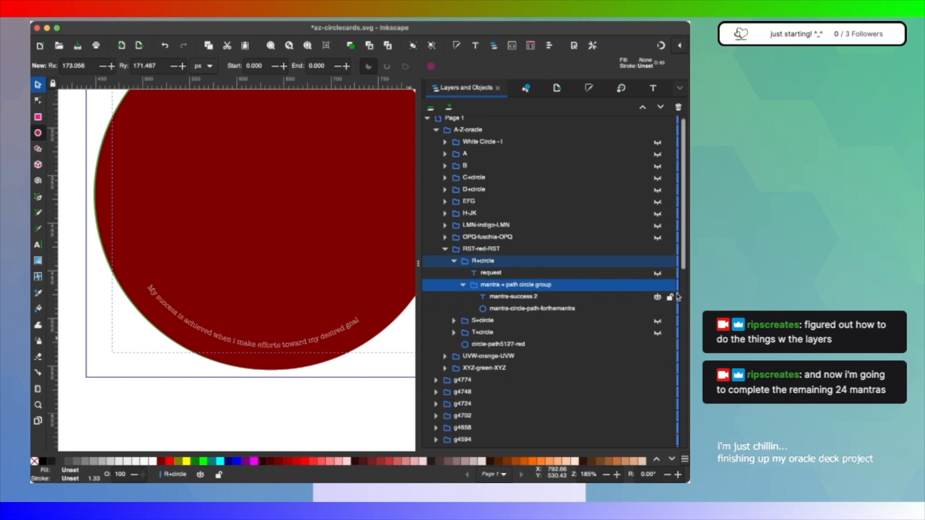
{"action": "left_click", "coordinate": [658, 273]}
Step: Rename the mantra-success 2 text object in R+circle as mantra-request 2
{"action": "left_click", "coordinate": [490, 272]}
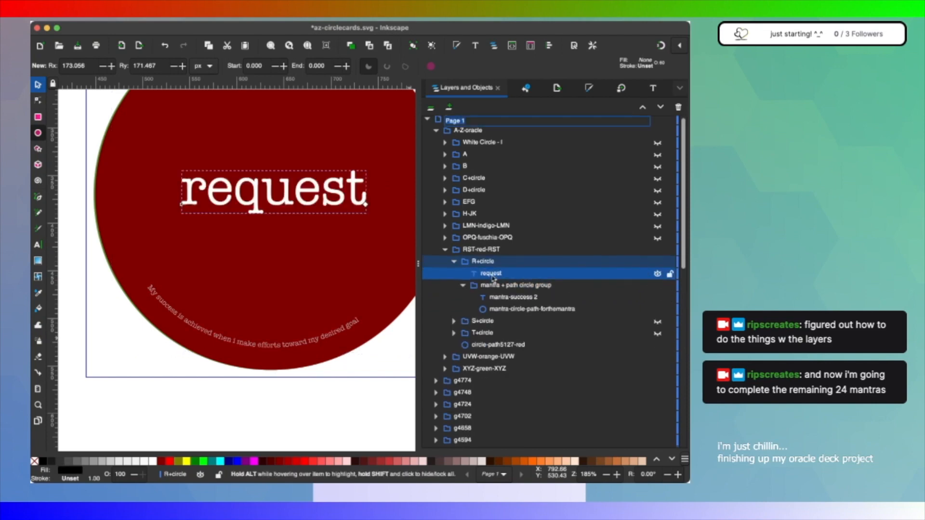
{"action": "left_click", "coordinate": [529, 274]}
{"action": "double_click", "coordinate": [530, 299]}
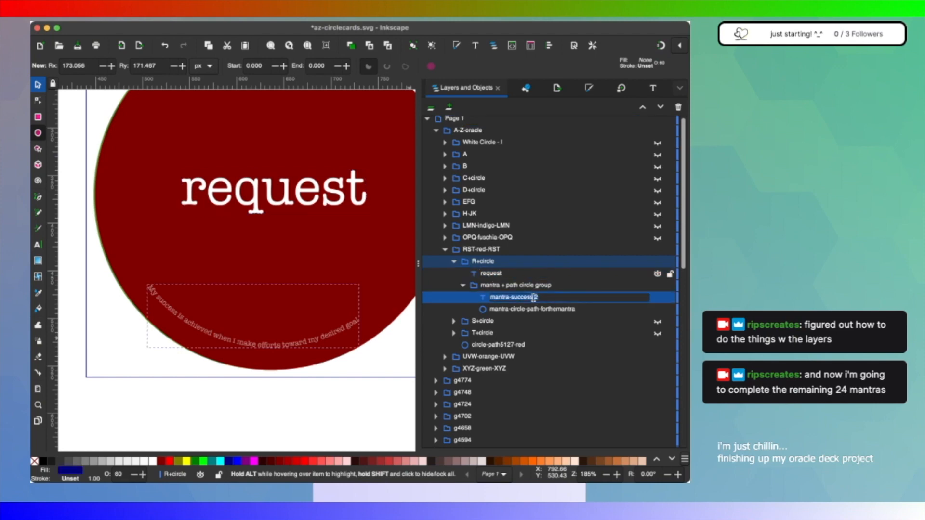
{"action": "left_click", "coordinate": [533, 297]}
{"action": "key", "text": "BackSpace"}
{"action": "key", "text": "BackSpace"}
{"action": "key", "text": "BackSpace"}
{"action": "key", "text": "BackSpace"}
{"action": "key", "text": "BackSpace"}
{"action": "key", "text": "BackSpace"}
{"action": "key", "text": "BackSpace"}
{"action": "type", "text": "request"}
{"action": "key", "text": "Return"}
Step: Replace the curved mantra text in R+circle with "Everything is available, all the time, whenever I choose to request it."
{"action": "left_click", "coordinate": [652, 89]}
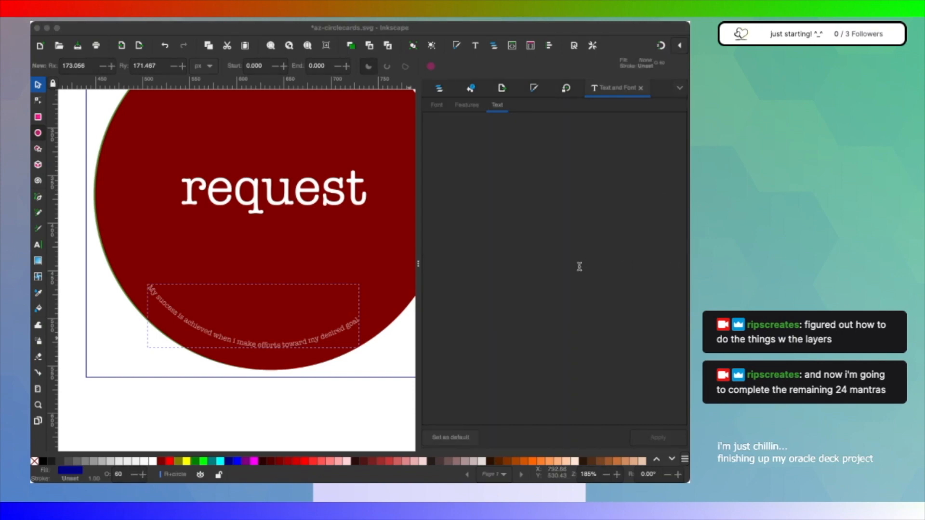
{"action": "left_click", "coordinate": [502, 231]}
{"action": "type", "text": "Everything is available, all the time, whenever I choose to request it."}
{"action": "left_click", "coordinate": [439, 88]}
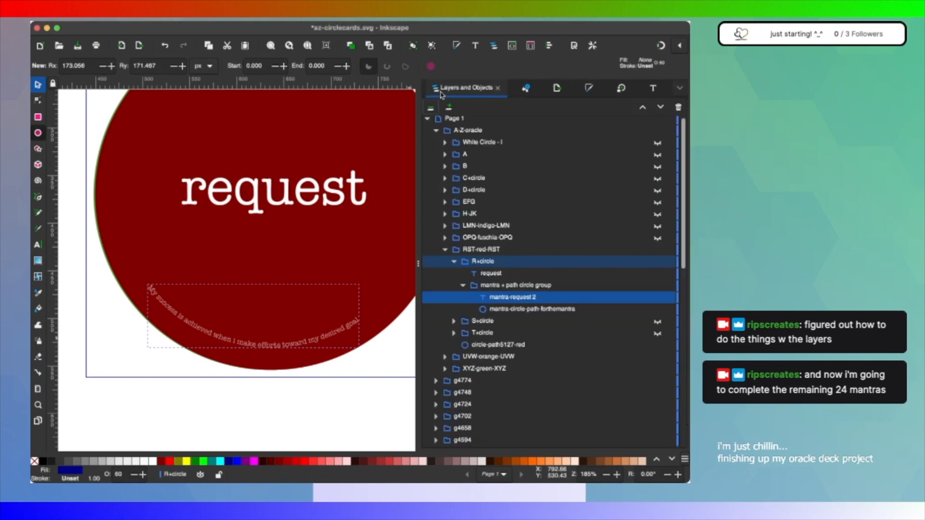
{"action": "left_click", "coordinate": [658, 92]}
{"action": "left_click", "coordinate": [668, 440]}
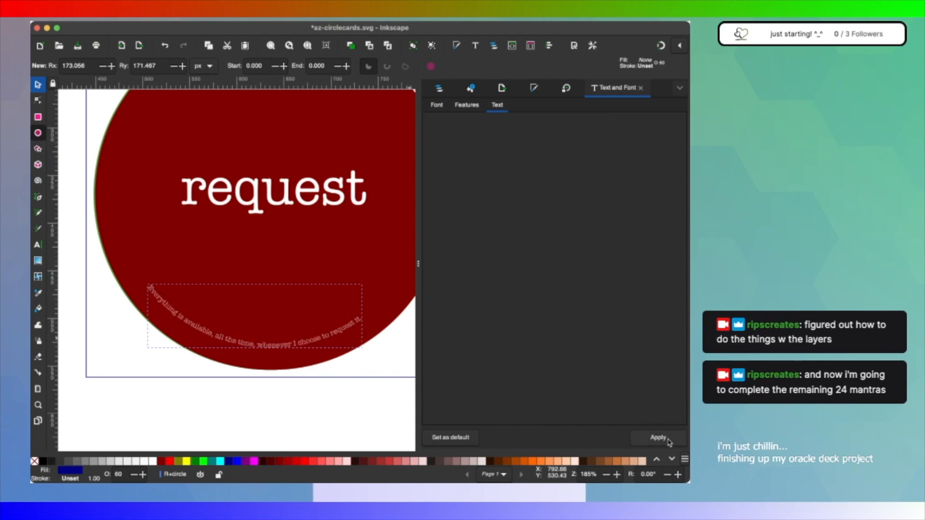
{"action": "left_click", "coordinate": [437, 105]}
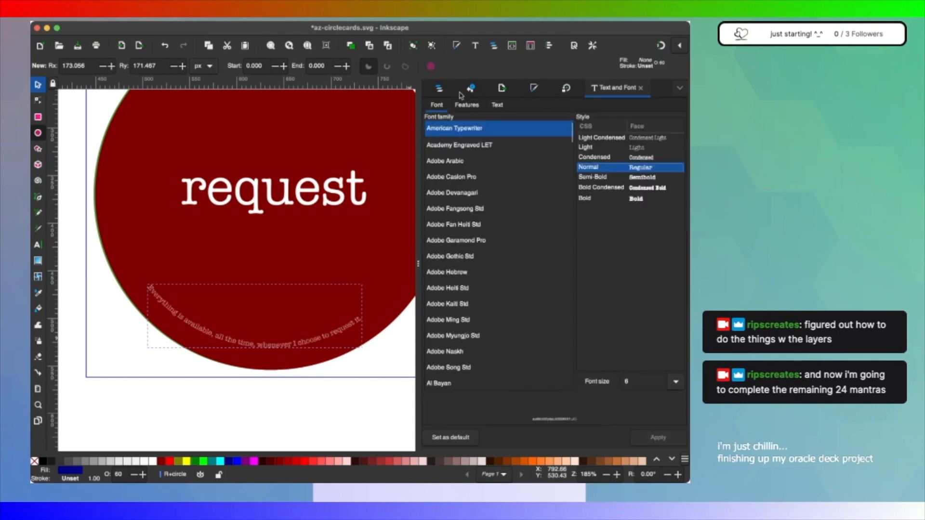
Step: Duplicate R+circle's mantra + path circle group and move the copy into OPQ-fuschia-OPQ, directly below the quiet text
{"action": "left_click", "coordinate": [439, 89]}
{"action": "left_click", "coordinate": [495, 286]}
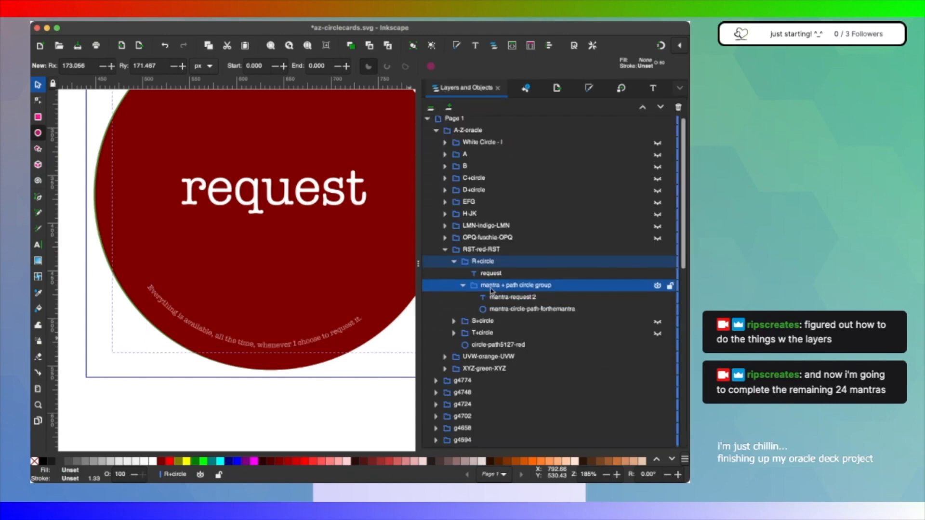
{"action": "key", "text": "ctrl+d"}
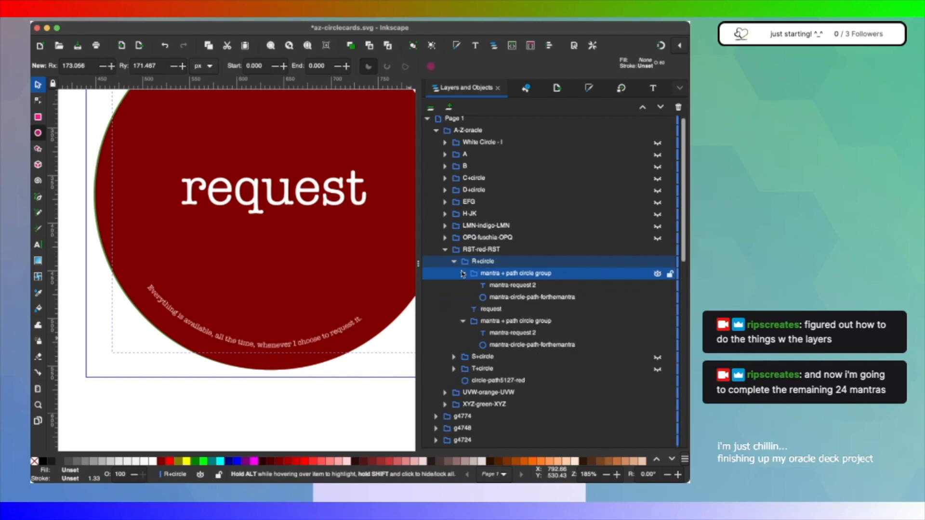
{"action": "left_click", "coordinate": [445, 239]}
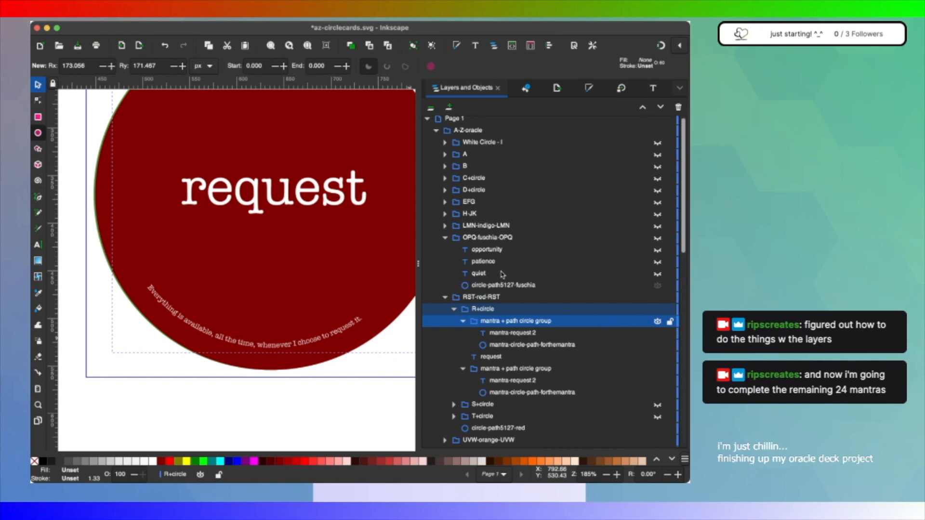
{"action": "left_click_drag", "start_coordinate": [500, 274], "coordinate": [601, 287]}
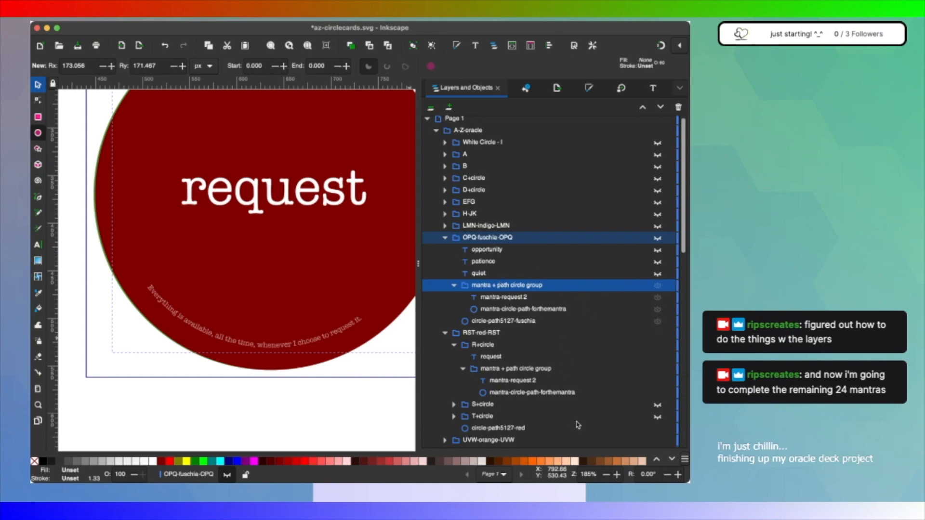
Step: Duplicate the mantra + path circle group twice within OPQ-fuschia-OPQ, placing one copy below opportunity and one below patience
{"action": "key", "text": "ctrl+d"}
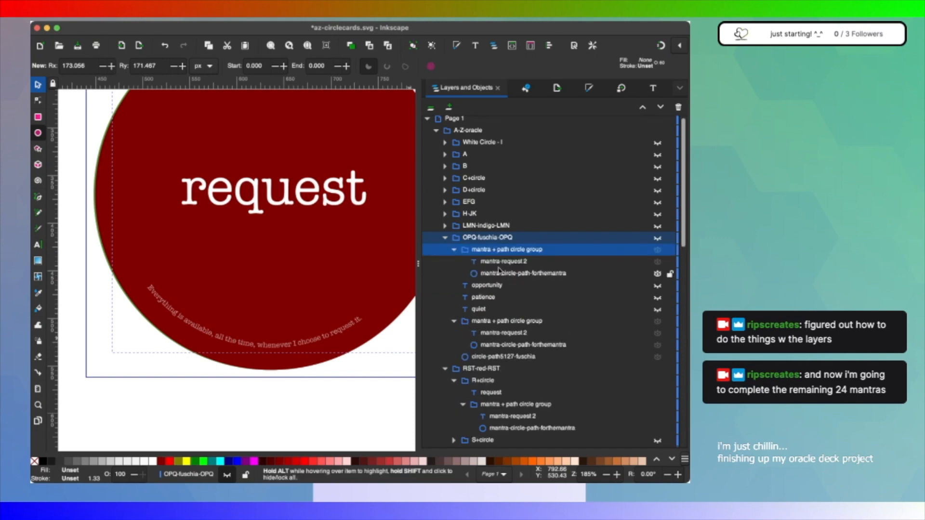
{"action": "left_click", "coordinate": [454, 250]}
{"action": "left_click_drag", "start_coordinate": [466, 255], "coordinate": [483, 293]}
{"action": "scroll", "coordinate": [529, 337], "scroll_direction": "down", "scroll_amount": 5}
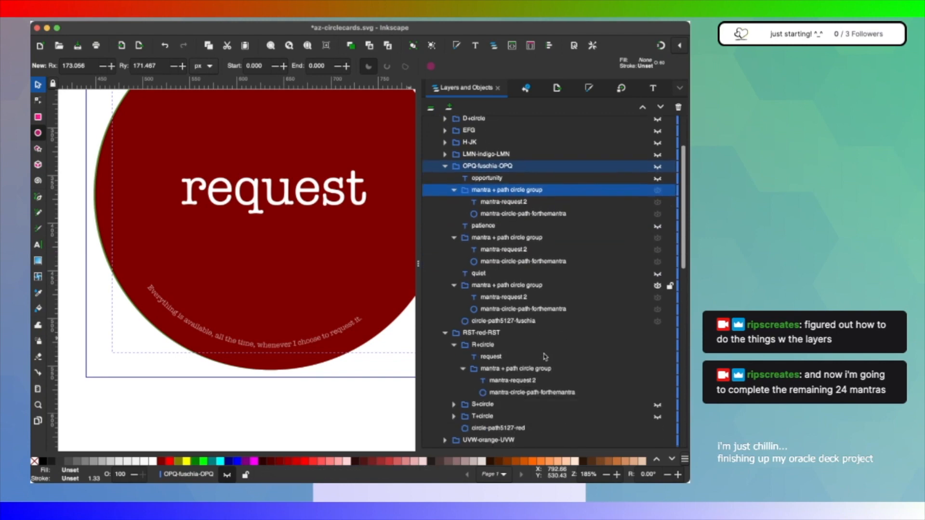
{"action": "scroll", "coordinate": [544, 356], "scroll_direction": "up", "scroll_amount": 2}
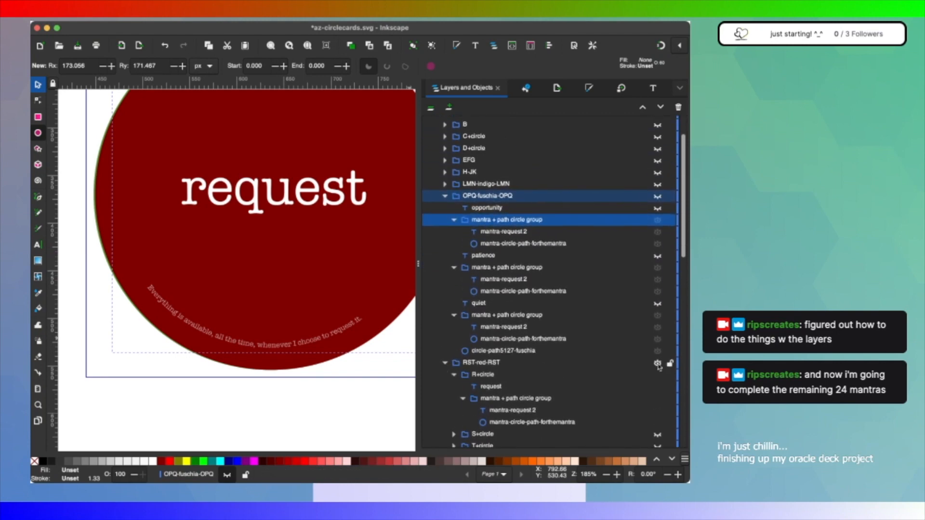
Step: Collapse RST-red-RST and make the OPQ-fuschia-OPQ layer and its quiet text visible
{"action": "left_click", "coordinate": [445, 363]}
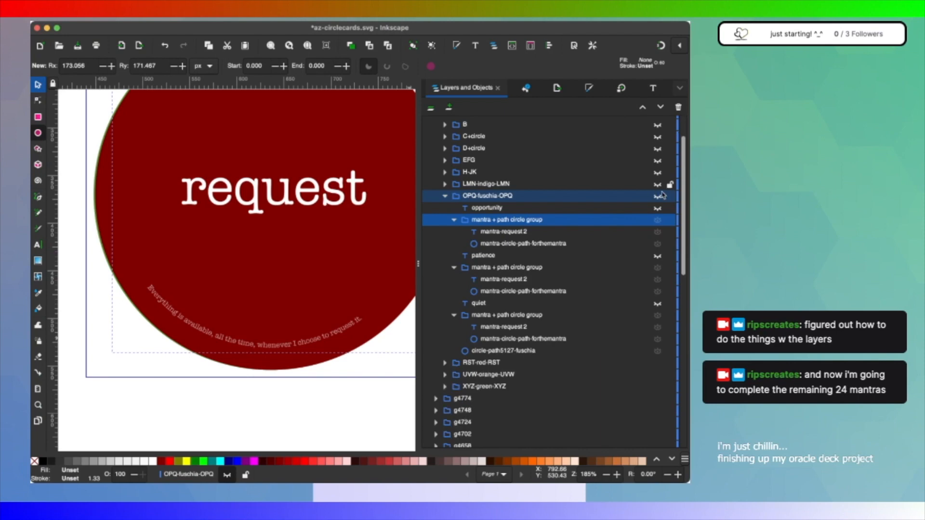
{"action": "left_click", "coordinate": [657, 196]}
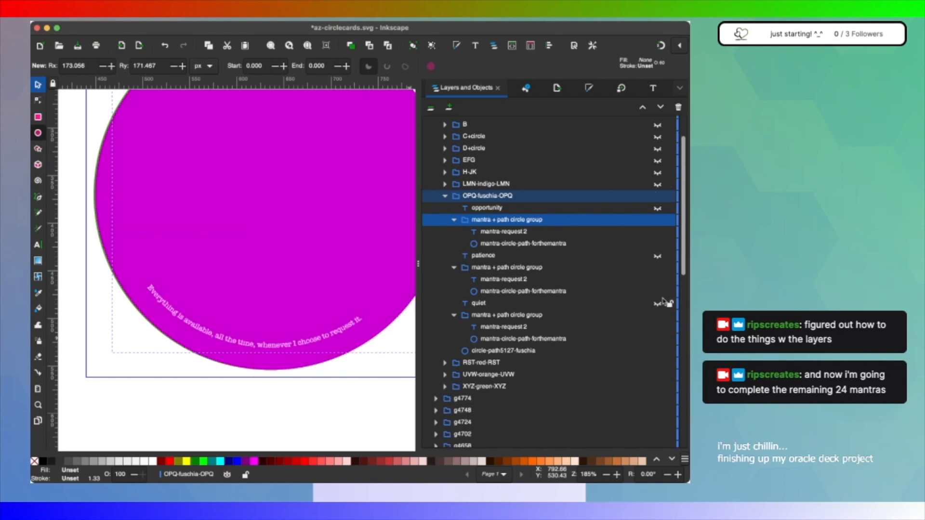
{"action": "left_click", "coordinate": [657, 269]}
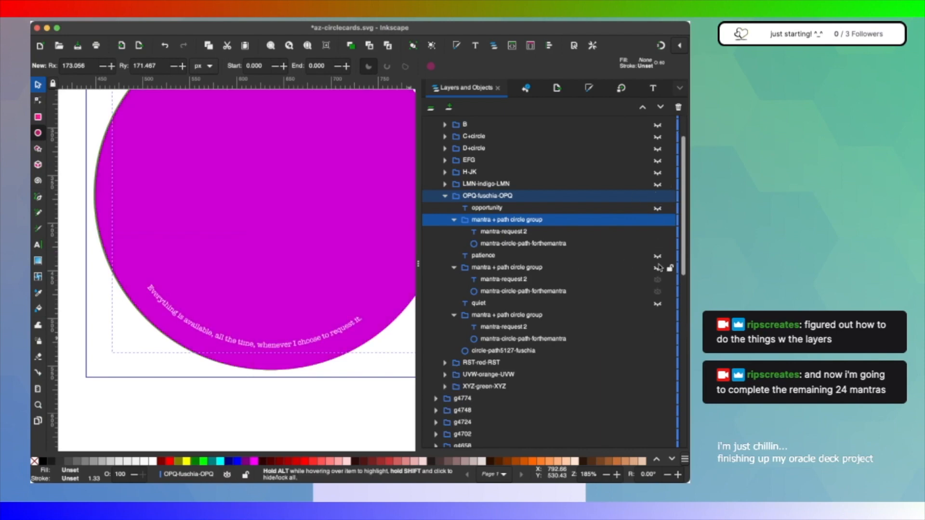
{"action": "left_click", "coordinate": [657, 257]}
{"action": "left_click", "coordinate": [657, 257]}
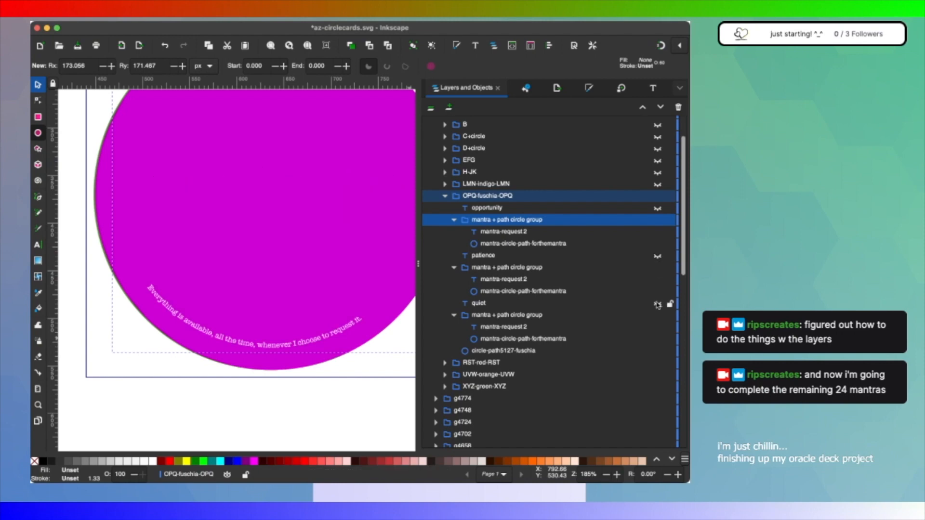
{"action": "left_click", "coordinate": [657, 304]}
Step: Rename the mantra-request 2 text object below quiet as mantra-quiet 2
{"action": "left_click", "coordinate": [529, 303]}
{"action": "left_click", "coordinate": [520, 326]}
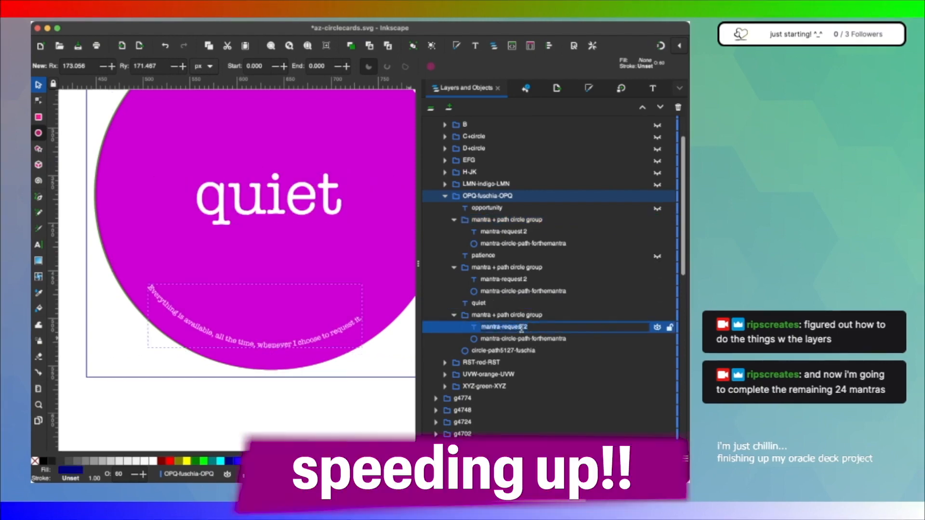
{"action": "key", "text": "super+shift+t"}
{"action": "left_click", "coordinate": [439, 88]}
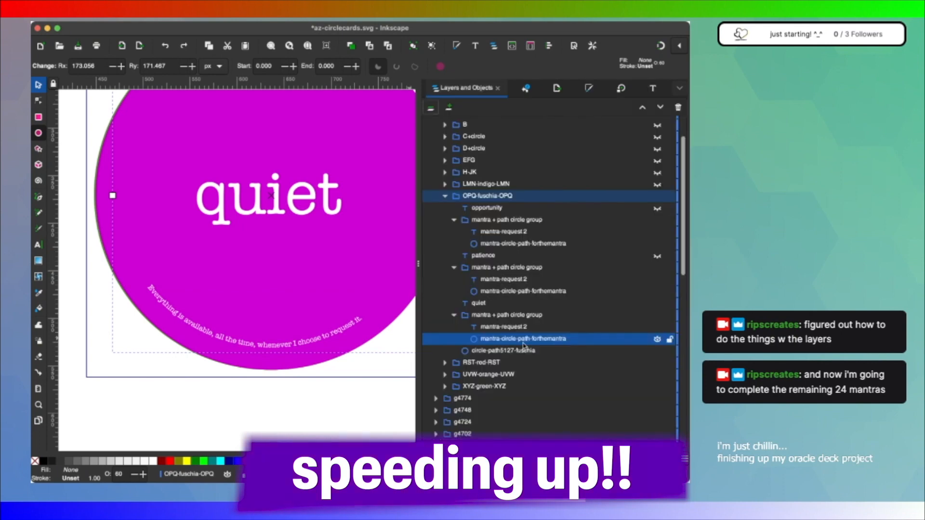
{"action": "double_click", "coordinate": [504, 326]}
{"action": "type", "text": "quiet"}
{"action": "key", "text": "Return"}
Step: Replace the curved text in the quiet mantra group with the quiet card's own mantra and collapse the group
{"action": "left_click", "coordinate": [653, 88]}
{"action": "type", "text": "When I quiet my mind, I create room for thoughts that serve my best intention."}
{"action": "left_click", "coordinate": [657, 437]}
{"action": "left_click", "coordinate": [439, 88]}
{"action": "left_click", "coordinate": [454, 315]}
Step: Rename the mantra-request 2 text object below patience as mantra-patience 2
{"action": "left_click", "coordinate": [483, 255]}
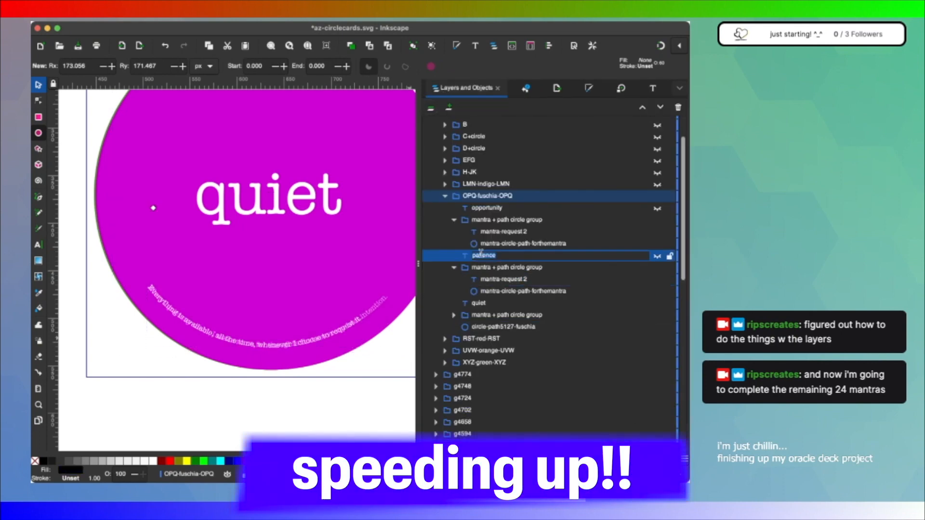
{"action": "double_click", "coordinate": [503, 279]}
{"action": "type", "text": "patience"}
{"action": "key", "text": "Return"}
Step: Replace the curved text in the patience mantra group with the patience card's own mantra and collapse the group
{"action": "left_click", "coordinate": [652, 88]}
{"action": "key", "text": "super+v"}
{"action": "left_click", "coordinate": [438, 88]}
{"action": "left_click", "coordinate": [454, 290]}
Step: Hide the patience and quiet texts with their mantra groups, and make the opportunity text visible
{"action": "left_click", "coordinate": [657, 302]}
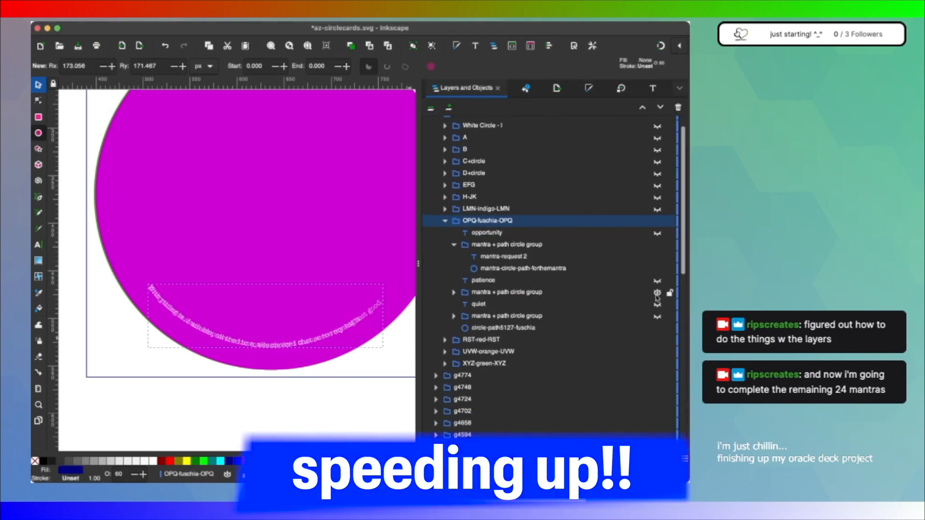
{"action": "left_click", "coordinate": [657, 290]}
{"action": "left_click", "coordinate": [657, 314]}
{"action": "left_click", "coordinate": [657, 253]}
Step: Rename the mantra-request 2 text object below opportunity as mantra-opportunity 2
{"action": "double_click", "coordinate": [511, 276]}
{"action": "type", "text": "opportunity"}
{"action": "key", "text": "Return"}
Step: Replace the opportunity mantra text with "I am always ready to receive an opportunity granted to me in divine timing."
{"action": "left_click", "coordinate": [653, 88]}
{"action": "left_click", "coordinate": [590, 291]}
{"action": "key", "text": "super+a"}
{"action": "key", "text": "BackSpace"}
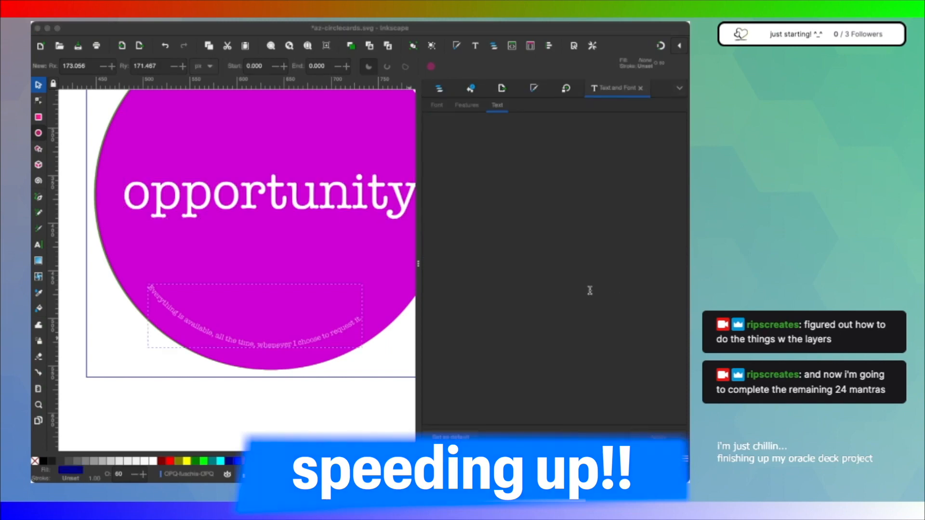
{"action": "type", "text": "I am always ready to receive an opportunity granted to me in divine timing."}
{"action": "left_click", "coordinate": [658, 437]}
{"action": "left_click", "coordinate": [439, 88]}
Step: Copy the opportunity mantra + path circle group into LMN-indigo-LMN above circle-path5127-indigo, and collapse OPQ-fuschia-OPQ
{"action": "left_click", "coordinate": [445, 229]}
{"action": "left_click", "coordinate": [512, 314]}
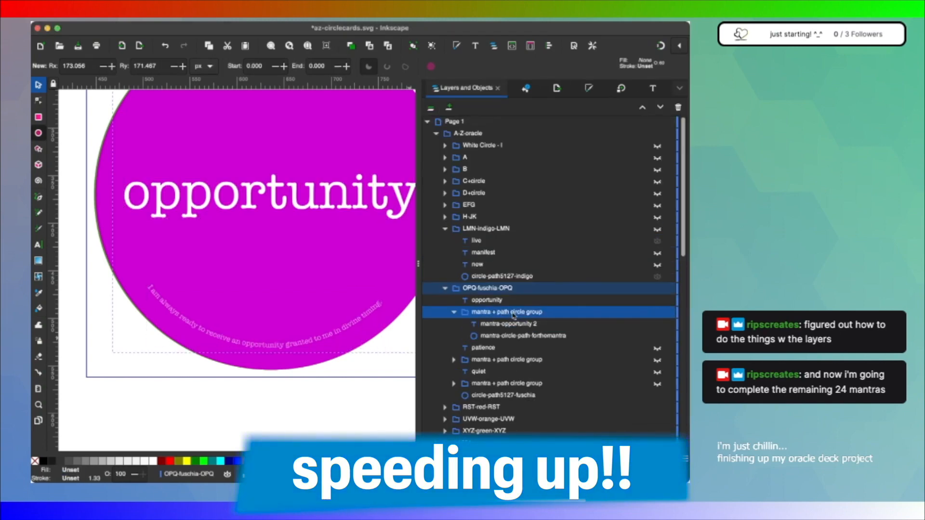
{"action": "key", "text": "super+c"}
{"action": "left_click", "coordinate": [501, 277]}
{"action": "key", "text": "super+alt+v"}
{"action": "left_click", "coordinate": [445, 323]}
Step: Make the LMN-indigo-LMN layer visible, hide its live text and show its new text
{"action": "left_click", "coordinate": [657, 325]}
{"action": "left_click", "coordinate": [657, 324]}
{"action": "left_click", "coordinate": [657, 229]}
{"action": "double_click", "coordinate": [530, 288]}
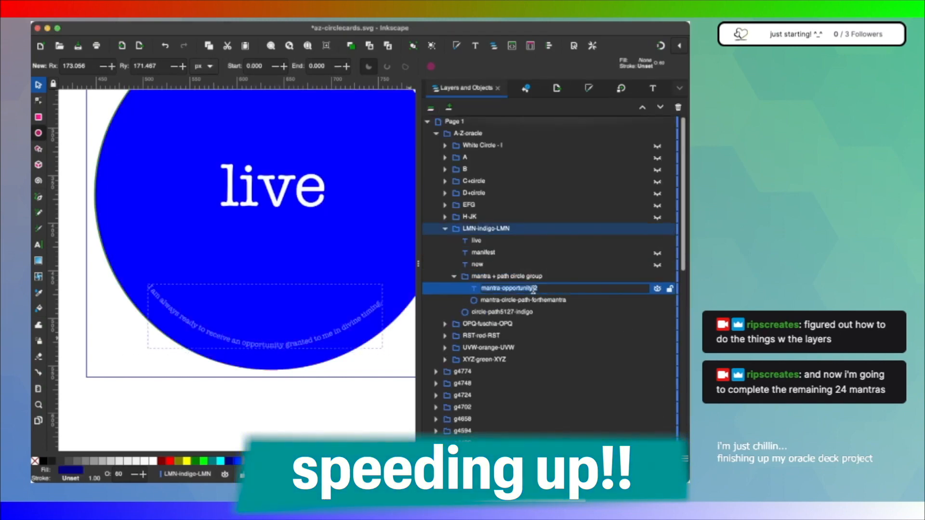
{"action": "left_click", "coordinate": [657, 241]}
{"action": "left_click", "coordinate": [657, 264]}
Step: Rename the copied text object as mantra-new 2 and set its text to "I welcome new ideas and delight in new experiences to learn from everyday."
{"action": "left_click", "coordinate": [519, 278]}
{"action": "double_click", "coordinate": [516, 290]}
{"action": "left_click", "coordinate": [652, 88]}
{"action": "key", "text": "super+a"}
{"action": "key", "text": "BackSpace"}
{"action": "key", "text": "super+v"}
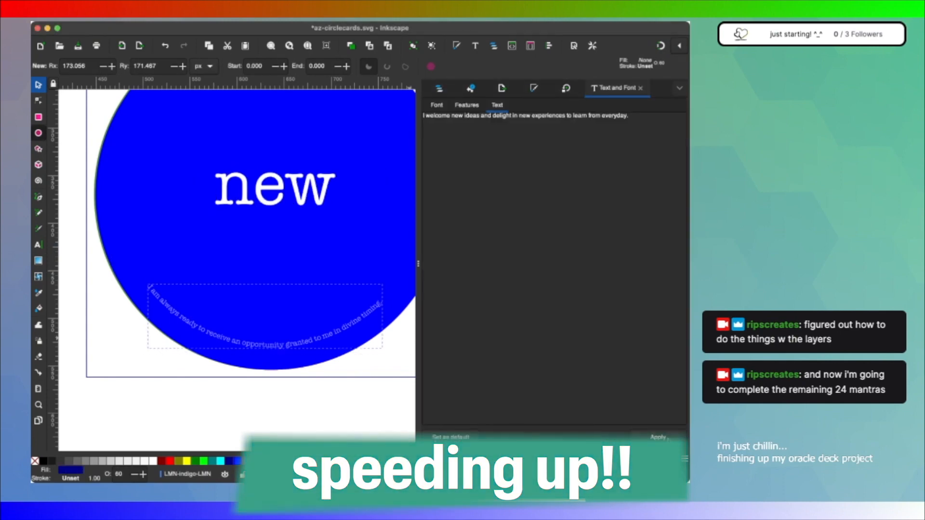
{"action": "left_click", "coordinate": [658, 438]}
Step: Duplicate the new card's mantra + path circle group so that copies sit below live and below manifest
{"action": "left_click", "coordinate": [439, 88]}
{"action": "left_click", "coordinate": [507, 276]}
{"action": "key", "text": "super+c"}
{"action": "key", "text": "super+alt+v"}
{"action": "left_click_drag", "start_coordinate": [506, 240], "coordinate": [507, 282]}
Step: Rename the mantra-new 2 text object below manifest as mantra-manifest 2
{"action": "double_click", "coordinate": [491, 289]}
{"action": "left_click", "coordinate": [512, 300]}
{"action": "double_click", "coordinate": [510, 312]}
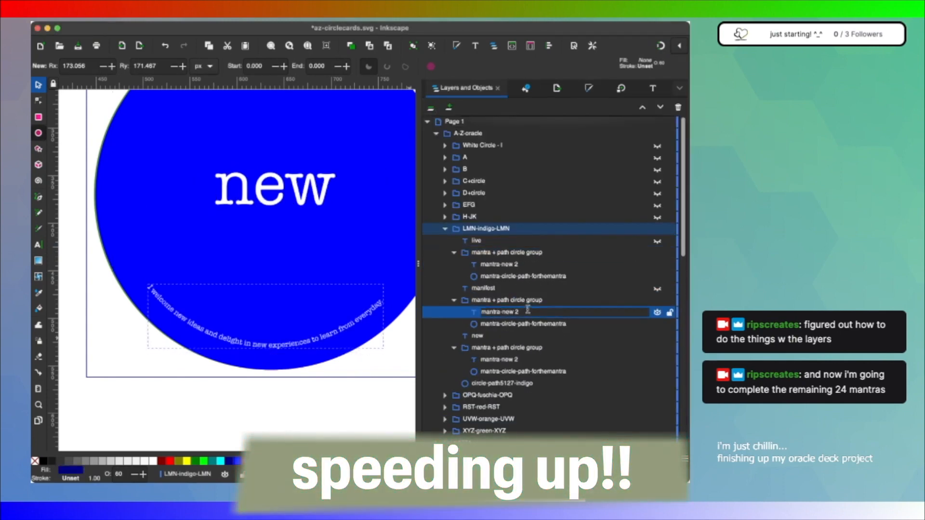
{"action": "type", "text": "manifest"}
{"action": "key", "text": "Return"}
Step: Replace the curved text in the manifest mantra group with the manifest card's own mantra and collapse the group
{"action": "left_click", "coordinate": [531, 314]}
{"action": "left_click", "coordinate": [653, 88]}
{"action": "key", "text": "super+a"}
{"action": "key", "text": "BackSpace"}
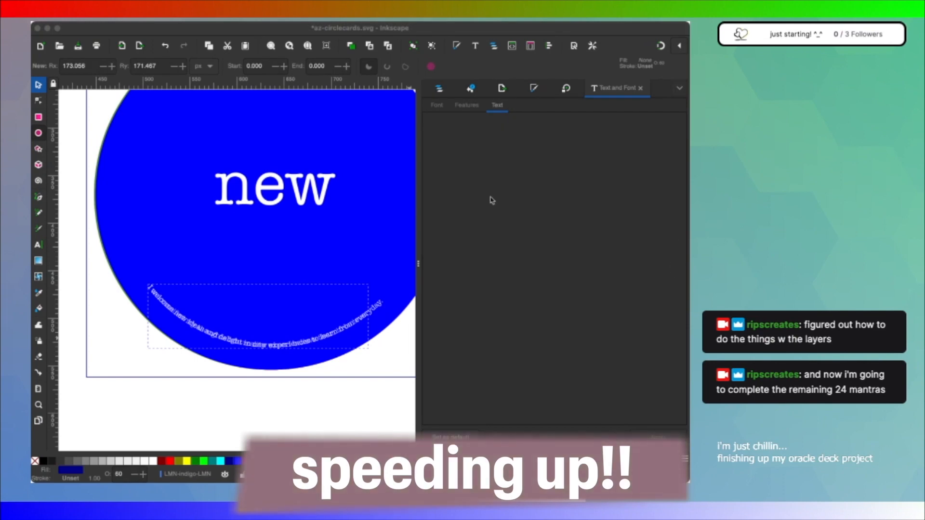
{"action": "left_click", "coordinate": [439, 89]}
{"action": "left_click", "coordinate": [453, 300]}
Step: Rename the mantra-new 2 text object below live as mantra-live 2
{"action": "double_click", "coordinate": [515, 264]}
{"action": "key", "text": "BackSpace"}
{"action": "key", "text": "BackSpace"}
{"action": "key", "text": "BackSpace"}
{"action": "type", "text": "live"}
{"action": "key", "text": "Return"}
Step: Replace the live mantra text with "I live my life fully everyday!"
{"action": "left_click", "coordinate": [653, 89]}
{"action": "key", "text": "super+v"}
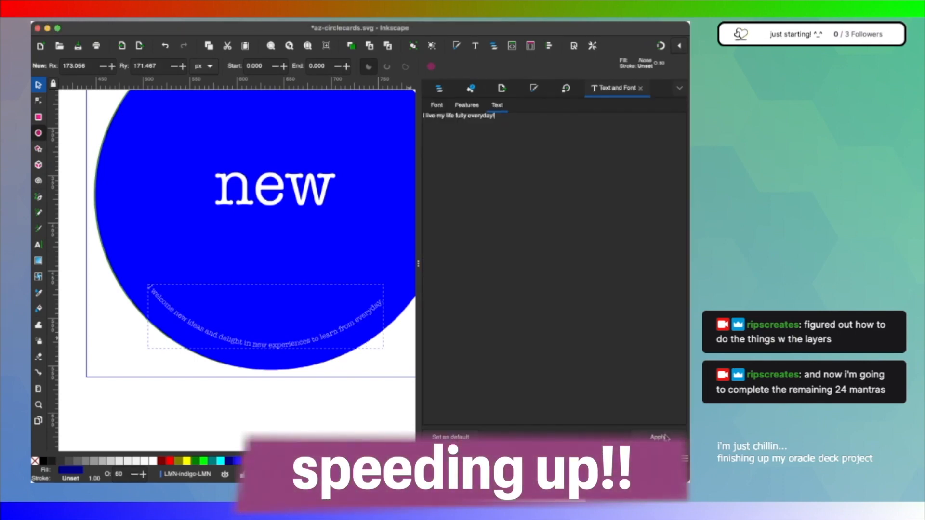
{"action": "left_click", "coordinate": [658, 437]}
{"action": "left_click", "coordinate": [439, 88]}
Step: Show the live text, collapse the new card's mantra group and hide the new text
{"action": "left_click", "coordinate": [657, 241]}
{"action": "left_click", "coordinate": [454, 324]}
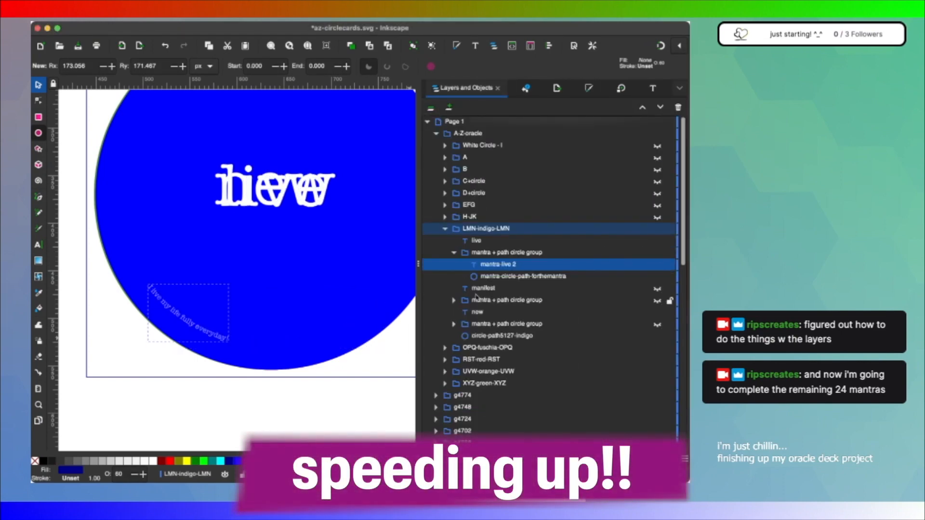
{"action": "left_click", "coordinate": [658, 313]}
Step: Duplicate the live mantra + path circle group into H-JK below kind, and make the H-JK layer visible
{"action": "left_click", "coordinate": [511, 254]}
{"action": "key", "text": "super+d"}
{"action": "left_click", "coordinate": [444, 217]}
{"action": "left_click_drag", "start_coordinate": [486, 289], "coordinate": [484, 260]}
{"action": "left_click", "coordinate": [444, 312]}
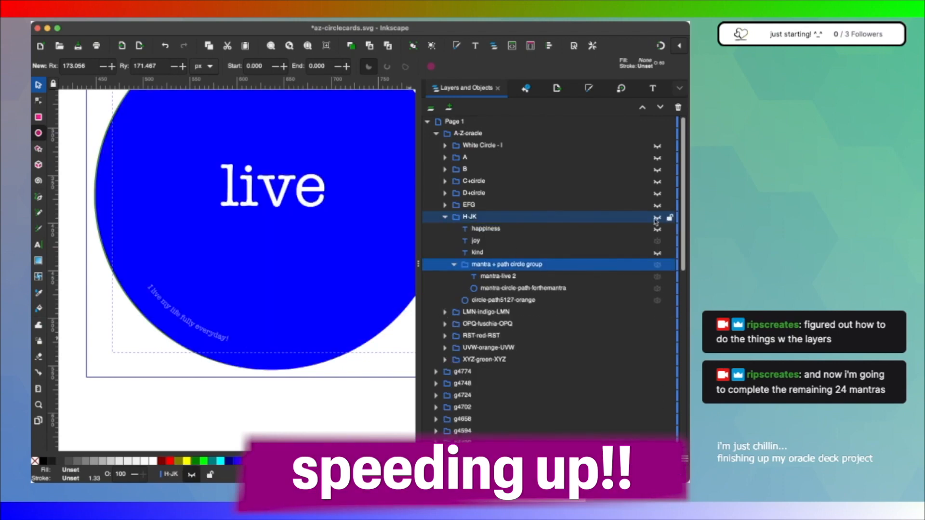
{"action": "left_click", "coordinate": [552, 299]}
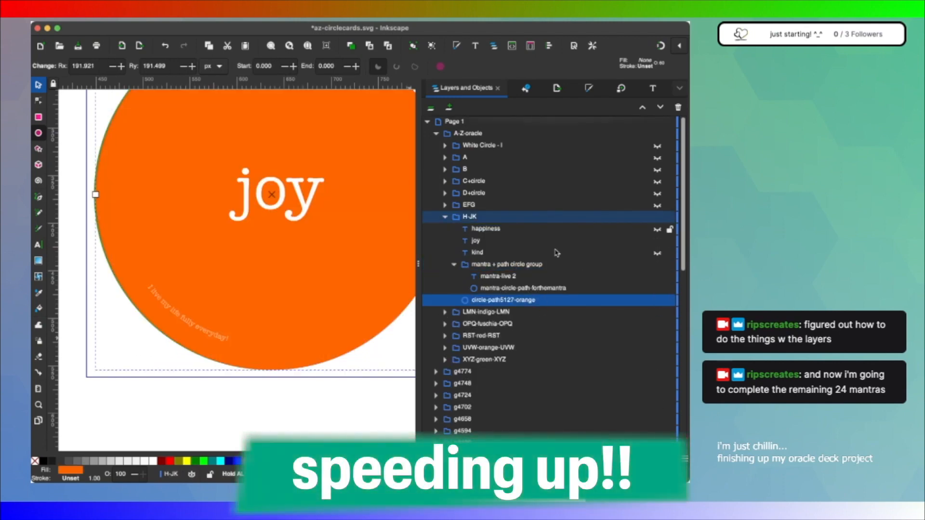
Step: Duplicate the mantra + path circle group twice within H-JK, placing copies below happiness and below joy
{"action": "left_click", "coordinate": [529, 265]}
{"action": "key", "text": "super+d"}
{"action": "left_click_drag", "start_coordinate": [492, 229], "coordinate": [480, 270]}
{"action": "key", "text": "super+d"}
{"action": "scroll", "coordinate": [508, 373], "scroll_direction": "down", "scroll_amount": 1}
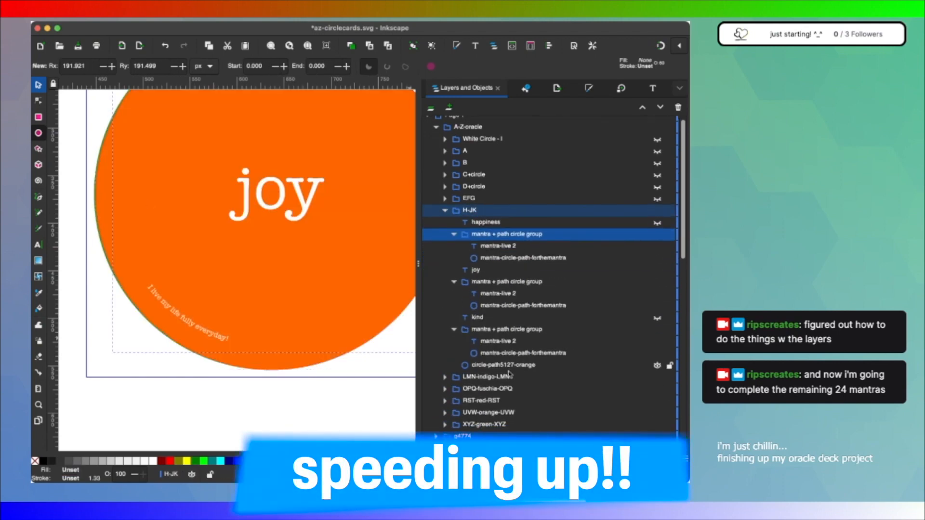
Step: Rename the mantra-live 2 text object below kind as mantra-kind 2
{"action": "left_click", "coordinate": [485, 311]}
{"action": "double_click", "coordinate": [496, 322]}
{"action": "type", "text": "kind"}
{"action": "key", "text": "Return"}
Step: Make the kind text visible and hide the joy text in H-JK
{"action": "left_click", "coordinate": [657, 299]}
{"action": "left_click", "coordinate": [656, 217]}
{"action": "left_click", "coordinate": [656, 216]}
{"action": "left_click", "coordinate": [657, 252]}
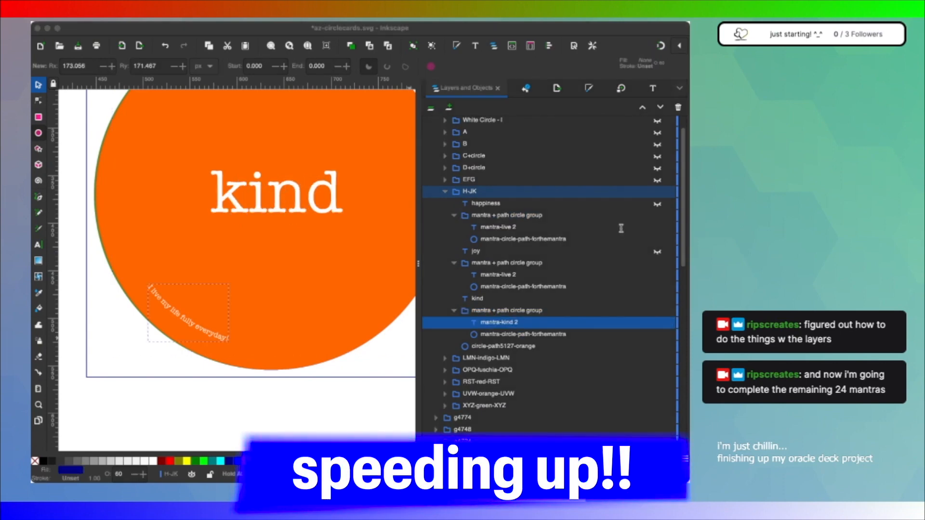
Step: Replace the curved text of mantra-kind 2 with the kind card's own mantra
{"action": "left_click", "coordinate": [535, 396]}
{"action": "left_click", "coordinate": [499, 322]}
{"action": "left_click", "coordinate": [652, 88]}
{"action": "key", "text": "super+a"}
{"action": "key", "text": "super+v"}
{"action": "left_click", "coordinate": [664, 437]}
{"action": "left_click", "coordinate": [439, 88]}
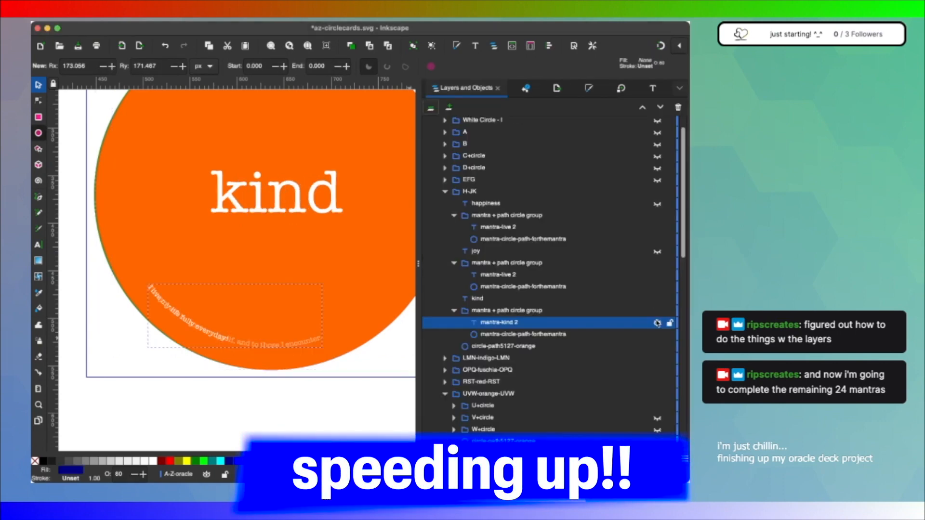
Step: Hide and collapse the kind mantra group, and rename the text object below joy as mantra-joy 2
{"action": "left_click", "coordinate": [657, 310]}
{"action": "left_click", "coordinate": [453, 311]}
{"action": "double_click", "coordinate": [499, 275]}
{"action": "type", "text": "joy"}
{"action": "key", "text": "Return"}
Step: Replace the joy mantra text with "I create joy for myself and others through acts of kindness and generosity."
{"action": "left_click", "coordinate": [653, 88]}
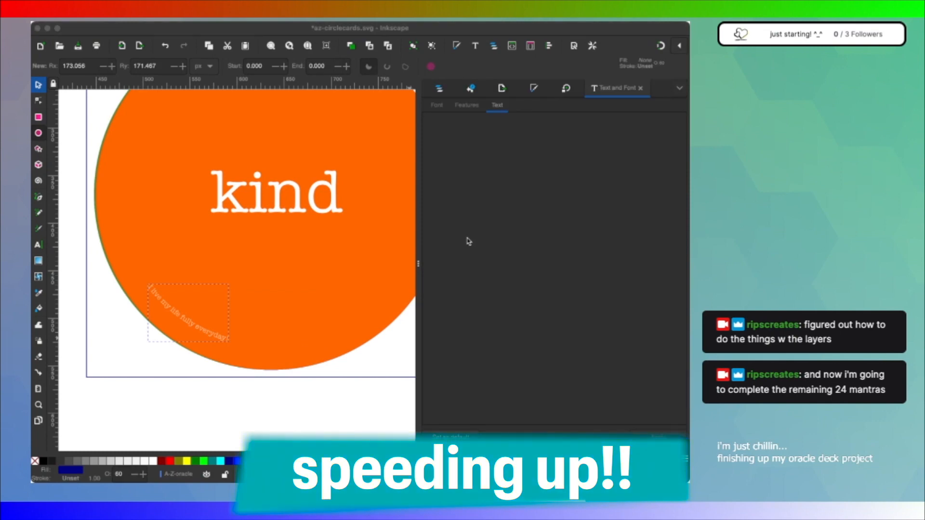
{"action": "key", "text": "super+a"}
{"action": "key", "text": "super+v"}
{"action": "left_click", "coordinate": [663, 438]}
{"action": "left_click", "coordinate": [438, 88]}
Step: Collapse the joy mantra group, hide the joy and kind items, and show the happiness text with its mantra group
{"action": "left_click", "coordinate": [453, 288]}
{"action": "left_click", "coordinate": [656, 300]}
{"action": "left_click", "coordinate": [657, 276]}
{"action": "left_click", "coordinate": [656, 276]}
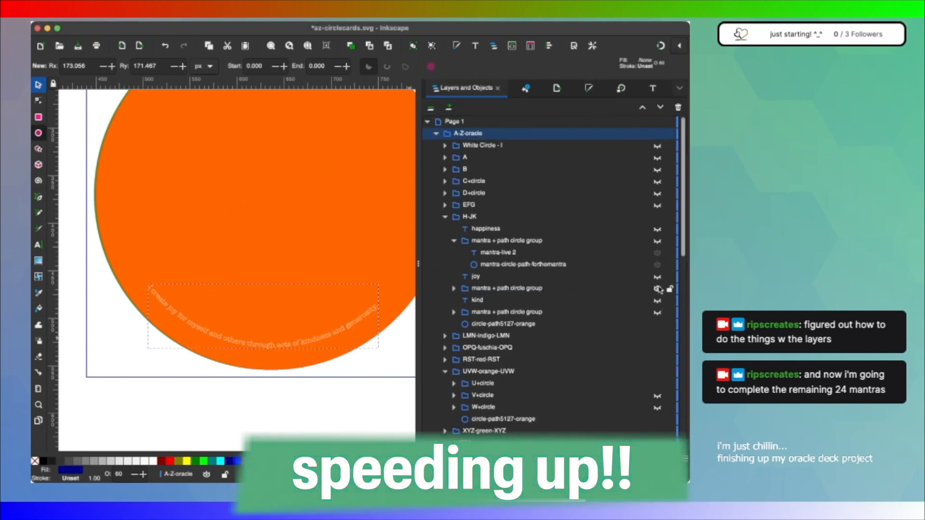
{"action": "left_click", "coordinate": [657, 288]}
{"action": "left_click", "coordinate": [656, 241]}
{"action": "left_click", "coordinate": [657, 229]}
Step: In H-JK, rename mantra-live 2 as mantra-happiness 2 and enter "I imagine the brightest and boldest life for myself, and take action toward making it reality."
{"action": "double_click", "coordinate": [510, 252]}
{"action": "left_click", "coordinate": [652, 89]}
{"action": "key", "text": "super+a"}
{"action": "key", "text": "BackSpace"}
{"action": "left_click", "coordinate": [541, 183]}
{"action": "key", "text": "super+v"}
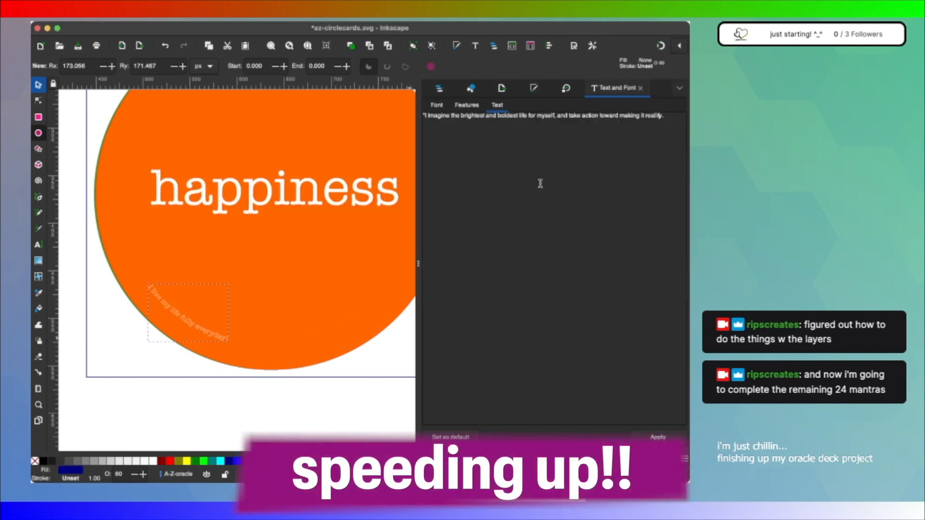
{"action": "left_click", "coordinate": [664, 437]}
{"action": "scroll", "coordinate": [339, 229], "scroll_direction": "right", "scroll_amount": 2}
{"action": "scroll", "coordinate": [339, 229], "scroll_direction": "up", "scroll_amount": 1}
{"action": "left_click", "coordinate": [438, 88]}
Step: Duplicate the happiness mantra + path circle group into EFG, make EFG visible and collapse H-JK
{"action": "left_click", "coordinate": [503, 242]}
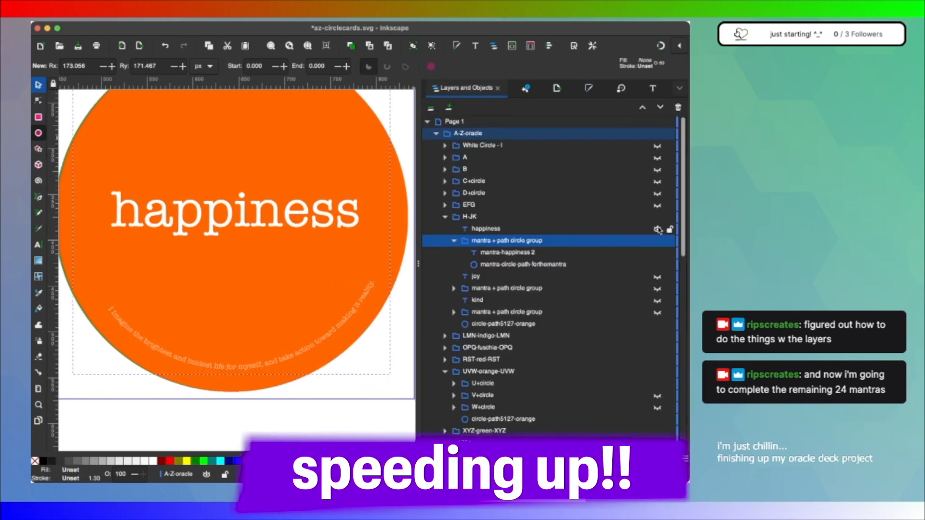
{"action": "key", "text": "super+d"}
{"action": "left_click_drag", "start_coordinate": [484, 230], "coordinate": [486, 270]}
{"action": "left_click", "coordinate": [657, 205]}
{"action": "left_click", "coordinate": [445, 301]}
Step: Duplicate the mantra + path circle group twice in EFG and arrange the copies below gratitude, elevate and faith
{"action": "key", "text": "super+d"}
{"action": "key", "text": "super+d"}
{"action": "left_click", "coordinate": [483, 252]}
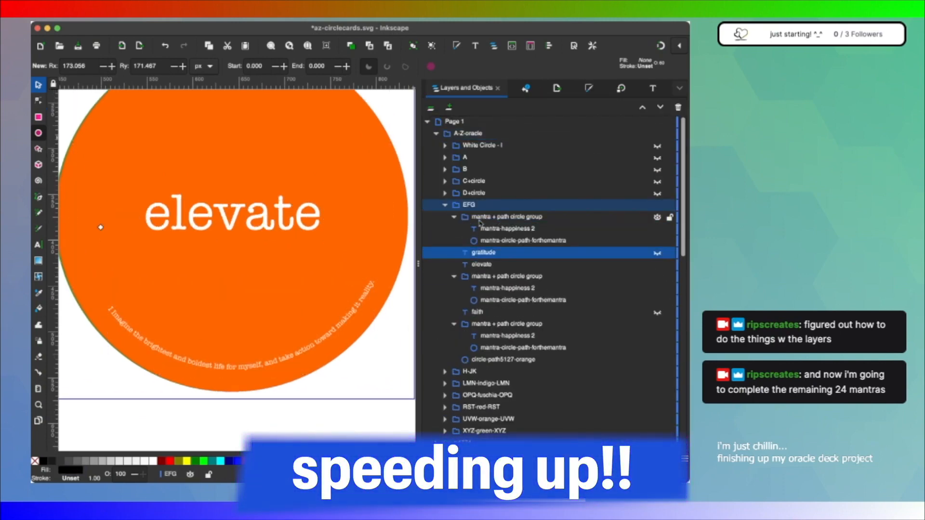
{"action": "left_click", "coordinate": [454, 218]}
{"action": "left_click", "coordinate": [466, 220]}
{"action": "left_click_drag", "start_coordinate": [465, 220], "coordinate": [477, 234]}
{"action": "left_click", "coordinate": [477, 312]}
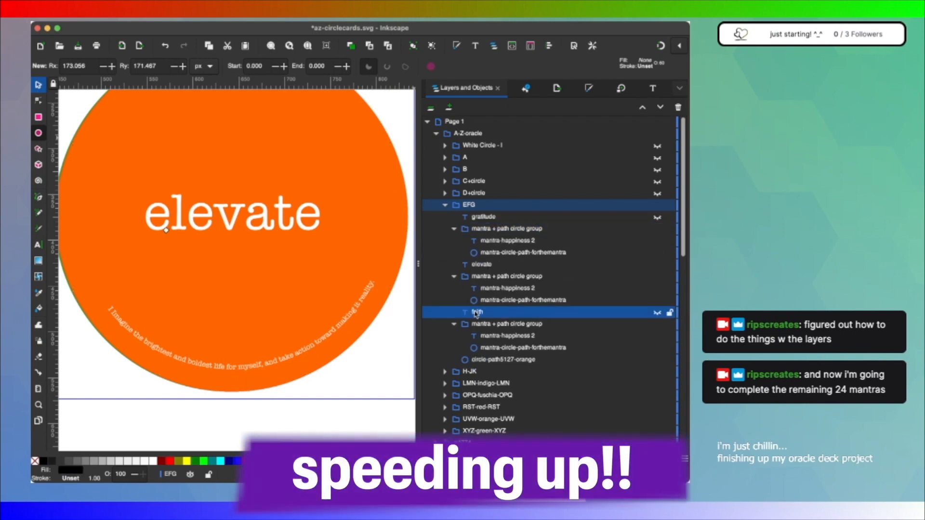
Step: Collapse the three mantra + path circle groups below gratitude, elevate and faith in EFG
{"action": "left_click", "coordinate": [482, 217]}
{"action": "left_click", "coordinate": [454, 229]}
{"action": "left_click", "coordinate": [453, 253]}
{"action": "left_click", "coordinate": [454, 276]}
{"action": "left_click", "coordinate": [477, 265]}
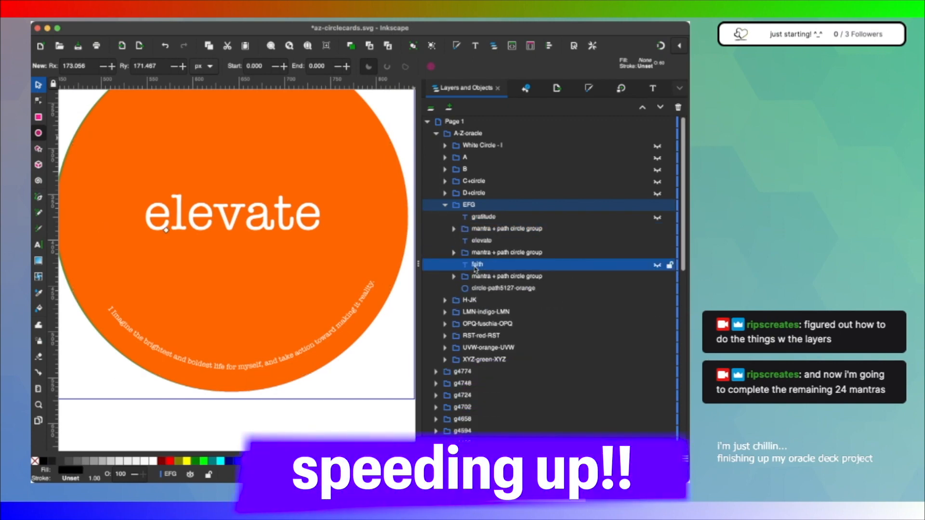
{"action": "left_click", "coordinate": [483, 253]}
{"action": "mouse_move", "coordinate": [476, 265]}
{"action": "left_mouse_down"}
{"action": "mouse_move", "coordinate": [477, 236]}
{"action": "mouse_move", "coordinate": [482, 270]}
{"action": "left_mouse_up"}
{"action": "left_click", "coordinate": [475, 218]}
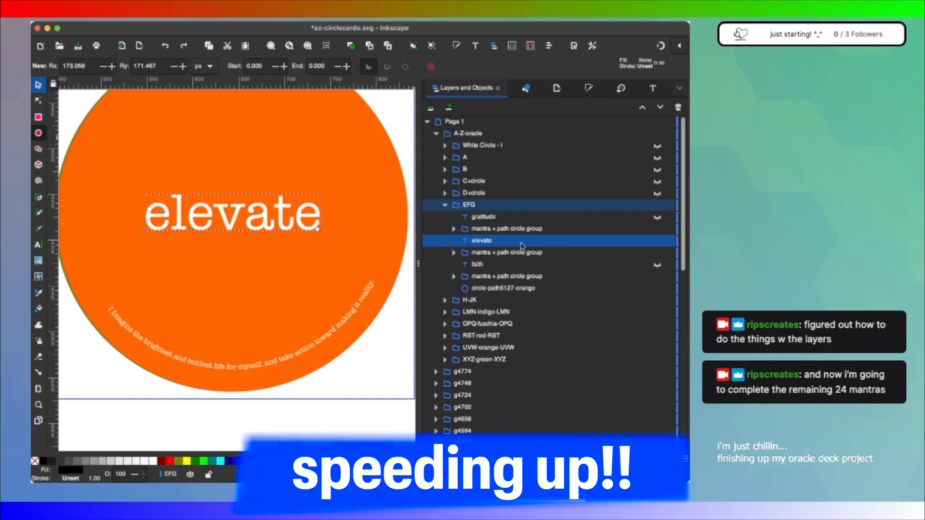
Step: Group the faith text with the mantra + path circle group below it and name the group F
{"action": "left_click", "coordinate": [477, 265]}
{"action": "left_click", "coordinate": [506, 276], "text": "shift"}
{"action": "key", "text": "super+g"}
{"action": "double_click", "coordinate": [476, 264]}
{"action": "type", "text": "F"}
Step: Group the elevate text with the mantra + path circle group below it and name the group E
{"action": "left_click", "coordinate": [506, 252]}
{"action": "left_click", "coordinate": [482, 241], "text": "shift"}
{"action": "key", "text": "super+g"}
{"action": "double_click", "coordinate": [476, 241]}
{"action": "type", "text": "E"}
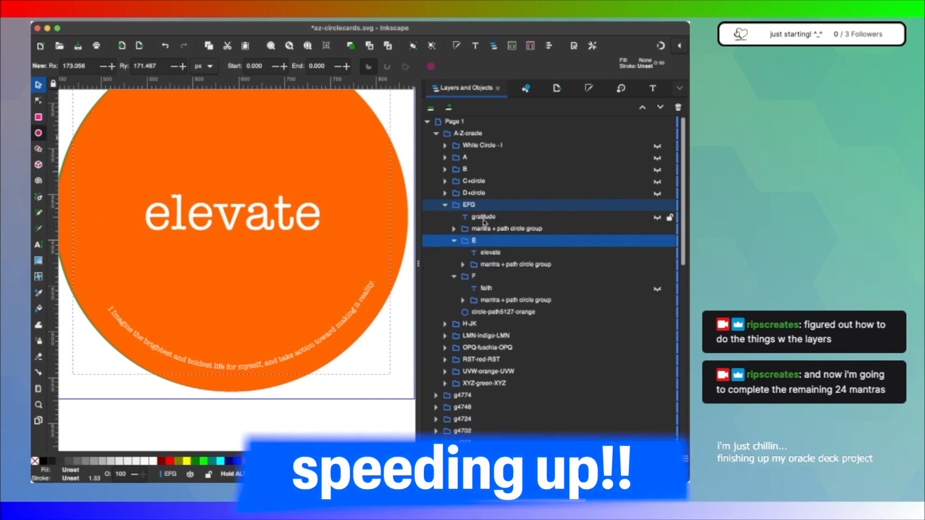
Step: Group the gratitude text with its mantra + path circle group and name the group G
{"action": "left_click", "coordinate": [484, 218]}
{"action": "left_click", "coordinate": [503, 229], "text": "shift"}
{"action": "key", "text": "super+g"}
{"action": "double_click", "coordinate": [479, 217]}
{"action": "type", "text": "G"}
Step: In G, rename mantra-happiness 2 as mantra-gratitude 2 and replace its text with the mantra beginning "I have gratitude for the life that I have"
{"action": "left_click", "coordinate": [462, 265]}
{"action": "left_click", "coordinate": [492, 253]}
{"action": "left_click", "coordinate": [534, 277]}
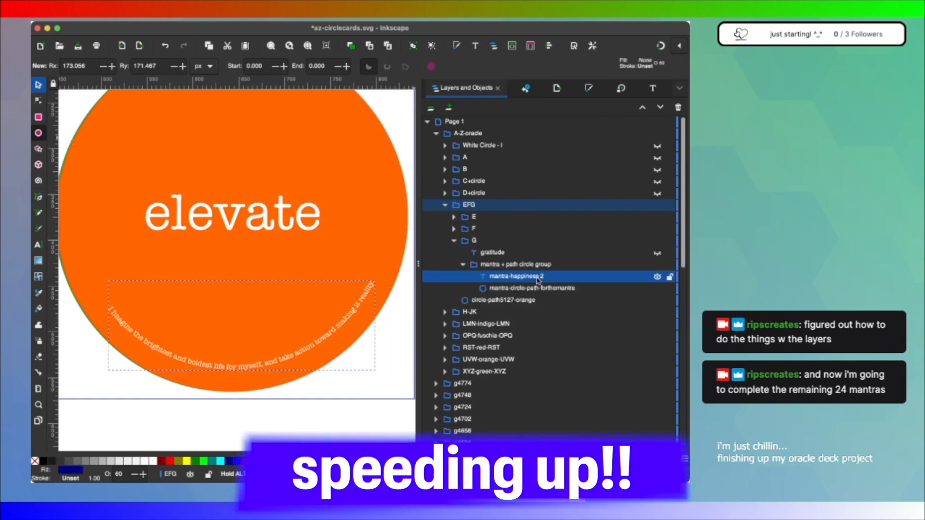
{"action": "left_click", "coordinate": [653, 88]}
{"action": "key", "text": "super+Tab"}
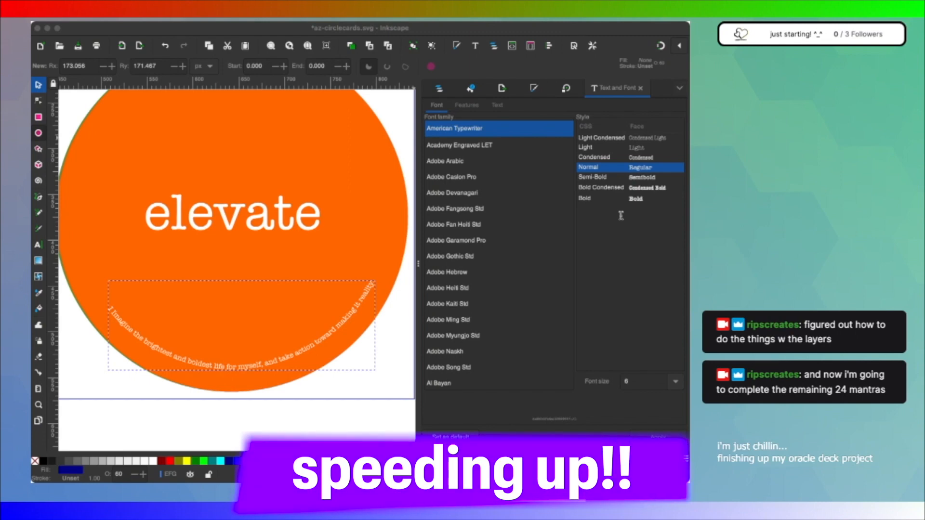
{"action": "left_click", "coordinate": [439, 88]}
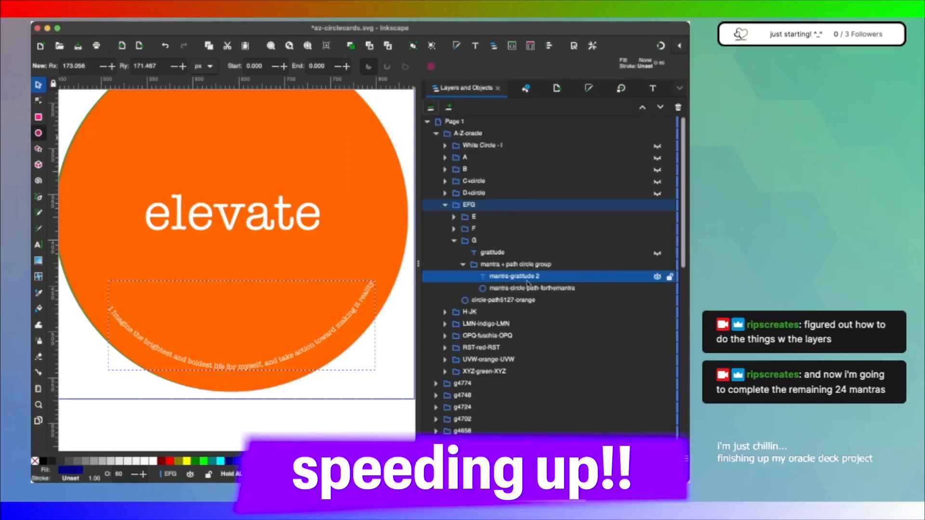
{"action": "left_click", "coordinate": [653, 89]}
{"action": "left_click", "coordinate": [497, 105]}
{"action": "type", "text": "I hold gratitude for all that I have, the lessons I have learned, and the experiences that have shaped who I am today."}
{"action": "left_click", "coordinate": [658, 437]}
{"action": "left_click", "coordinate": [438, 88]}
Step: Hide E and F to show only the gratitude card, collapse G and hide the EFG group
{"action": "left_click", "coordinate": [657, 217]}
{"action": "left_click", "coordinate": [658, 230]}
{"action": "left_click", "coordinate": [657, 253]}
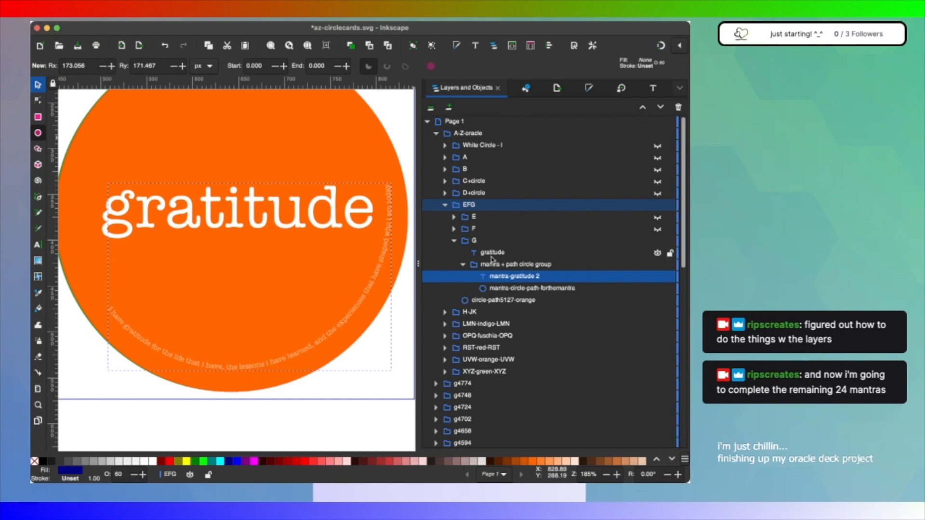
{"action": "left_click", "coordinate": [453, 240]}
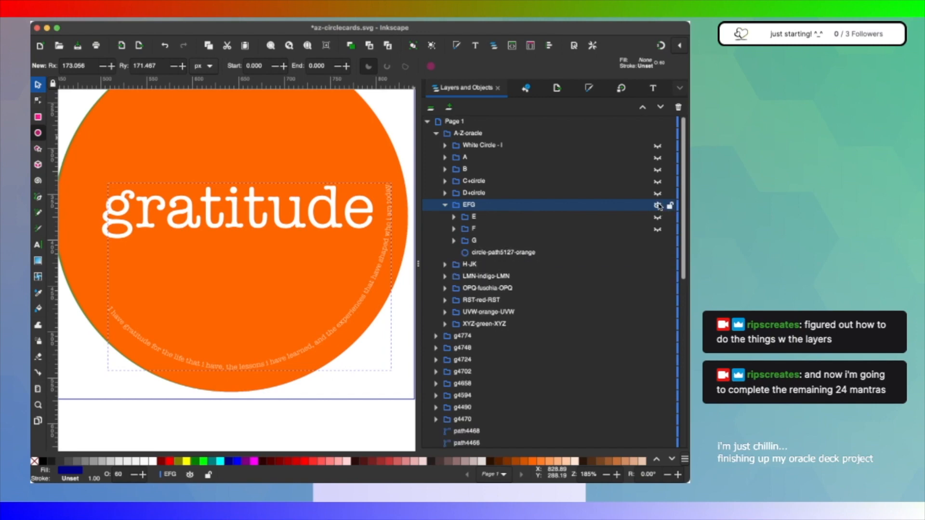
{"action": "left_click", "coordinate": [658, 206]}
Step: In H-JK, rename the mantra-happiness 2 text item as mantra-imagine 2
{"action": "left_click", "coordinate": [444, 264]}
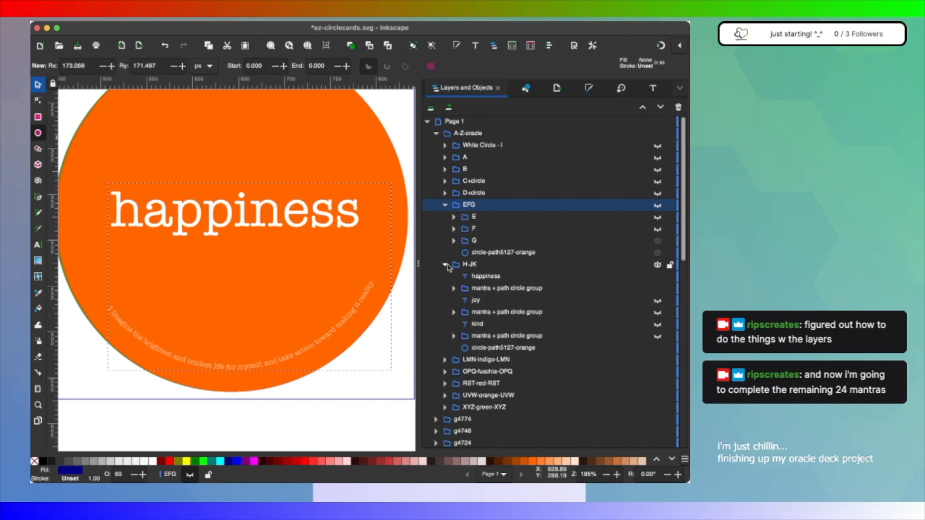
{"action": "left_click", "coordinate": [504, 279]}
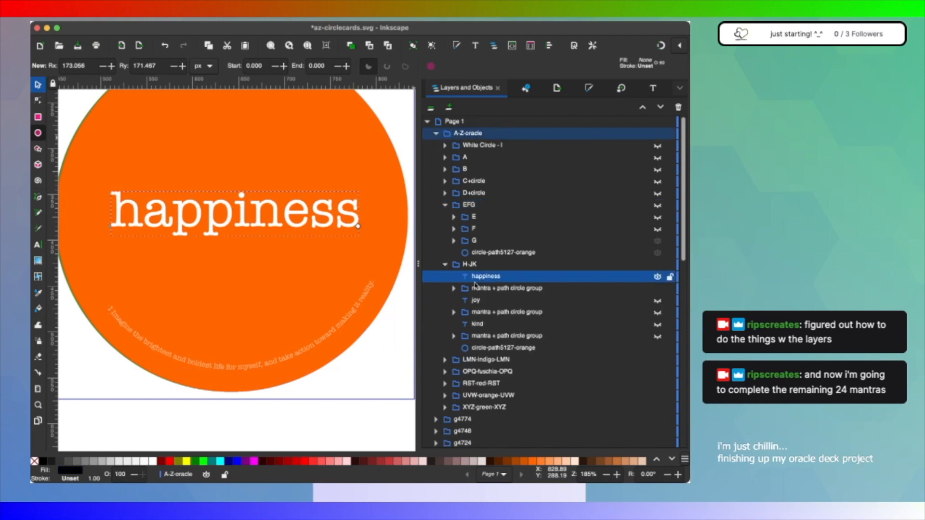
{"action": "left_click", "coordinate": [453, 288]}
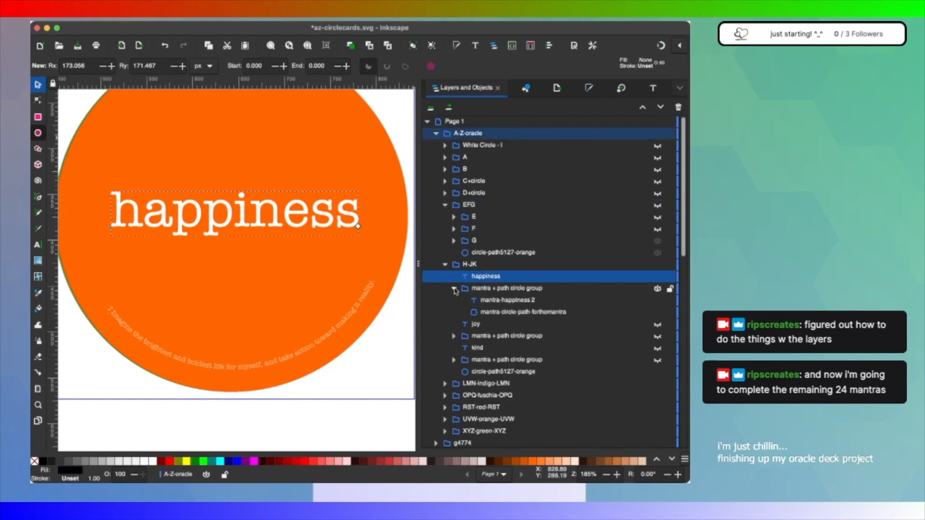
{"action": "left_click", "coordinate": [517, 313]}
{"action": "left_click", "coordinate": [520, 302]}
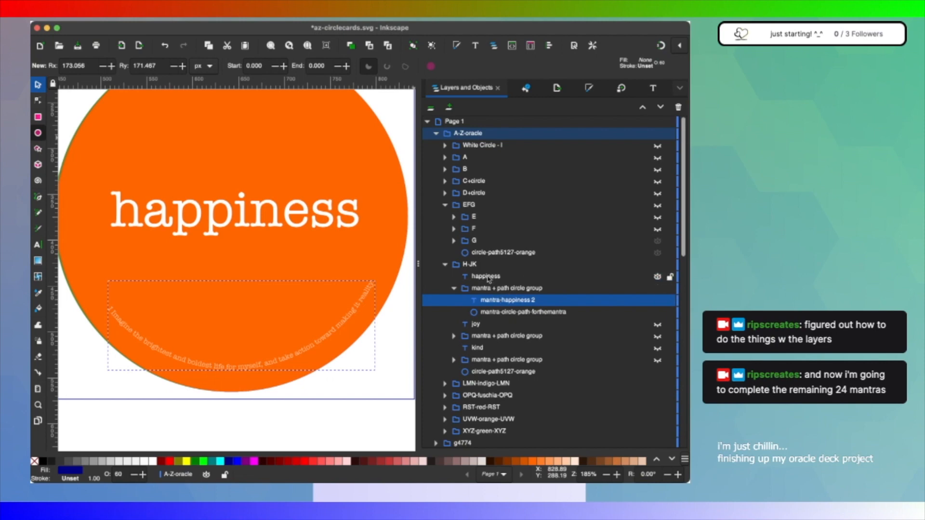
{"action": "double_click", "coordinate": [521, 301]}
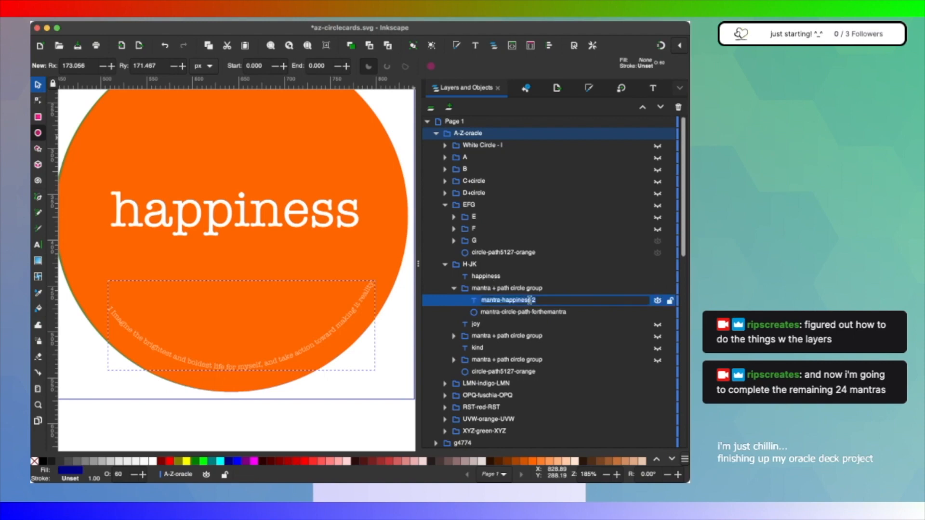
{"action": "left_click", "coordinate": [530, 301]}
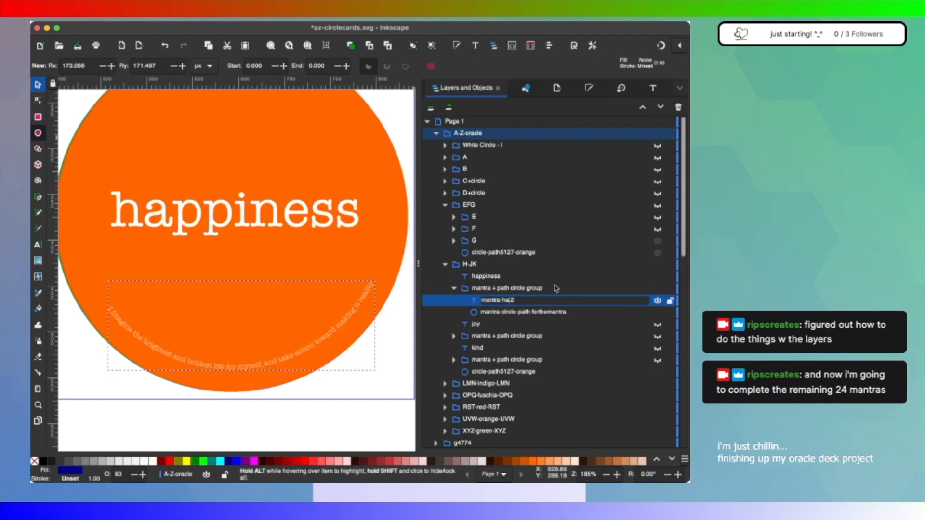
{"action": "type", "text": "imagin"}
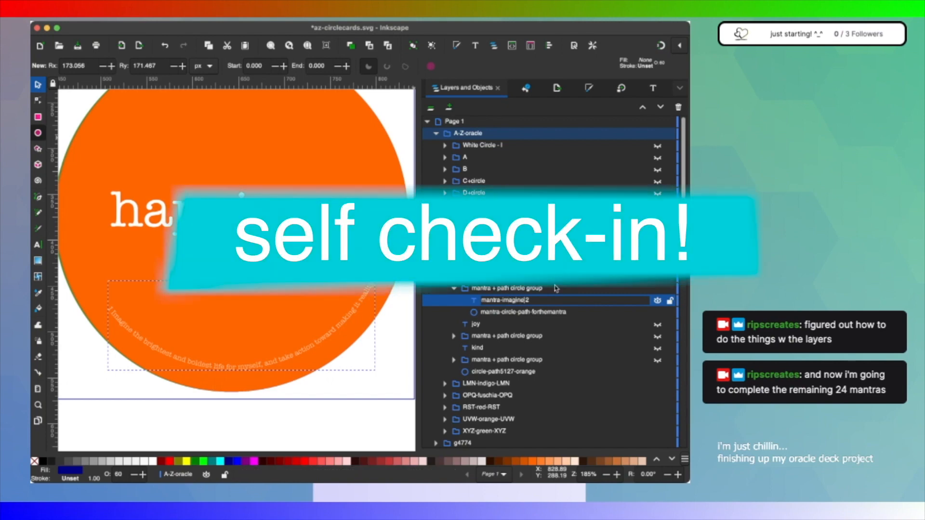
{"action": "type", "text": "e"}
{"action": "key", "text": "Return"}
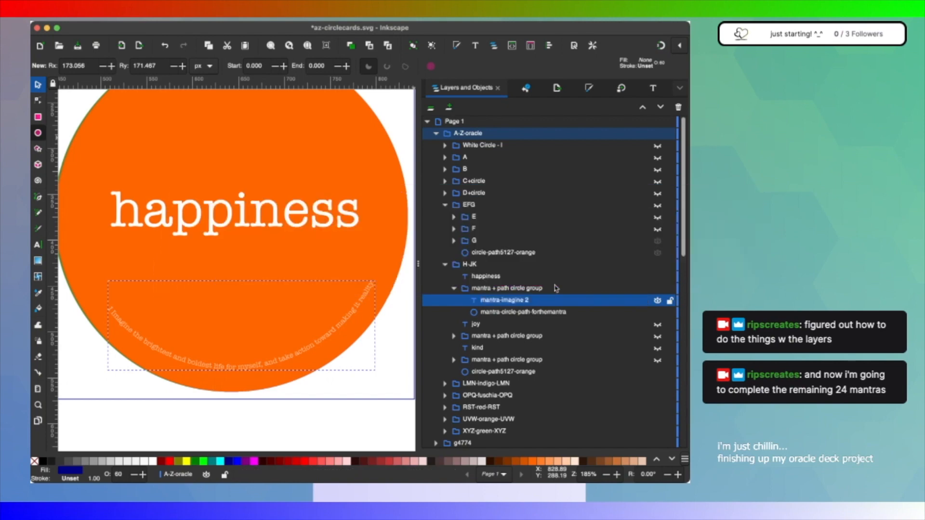
Step: Move the mantra + path circle group containing mantra-imagine 2 from H-JK into White Circle - I, below imagine
{"action": "left_click", "coordinate": [501, 288]}
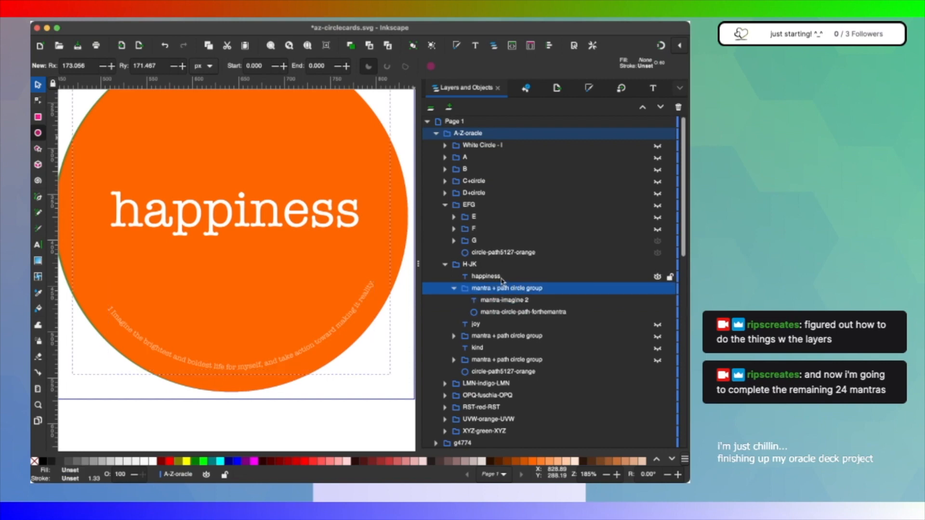
{"action": "left_click", "coordinate": [497, 277]}
{"action": "left_click", "coordinate": [445, 145]}
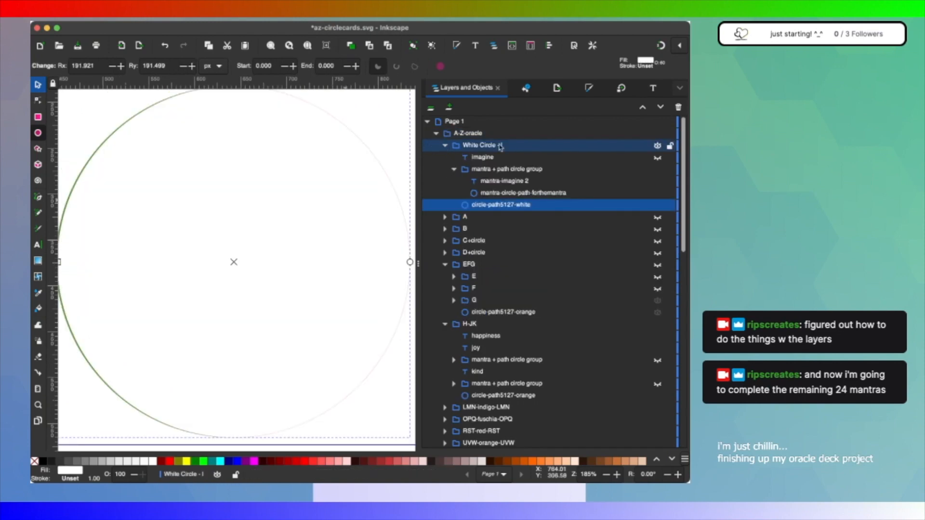
Step: Move the White Circle - I group into H-JK between happiness and joy, and collapse it
{"action": "left_click", "coordinate": [445, 145]}
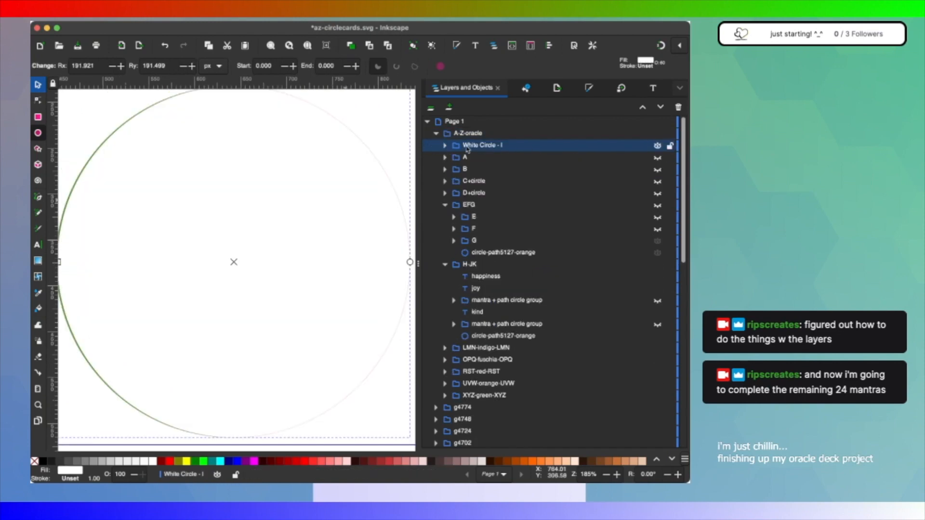
{"action": "left_click_drag", "start_coordinate": [457, 152], "coordinate": [471, 320]}
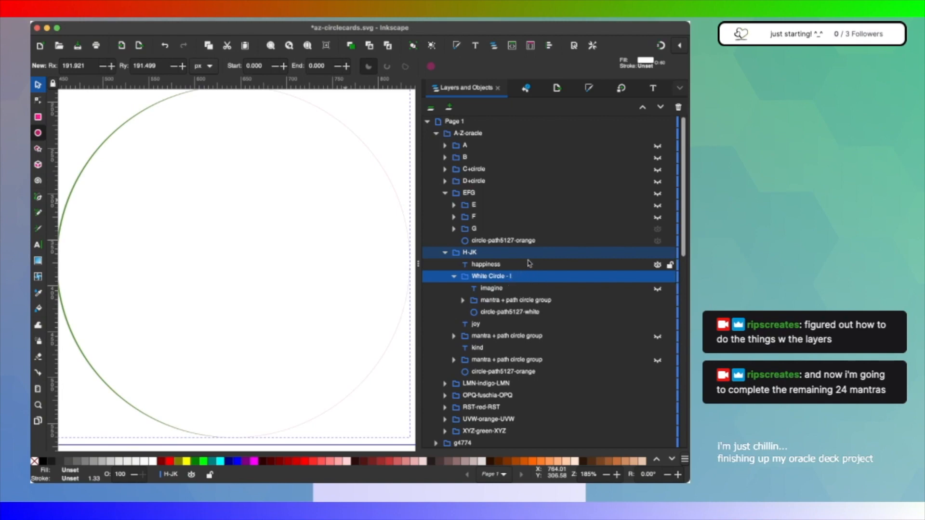
{"action": "left_click", "coordinate": [453, 276]}
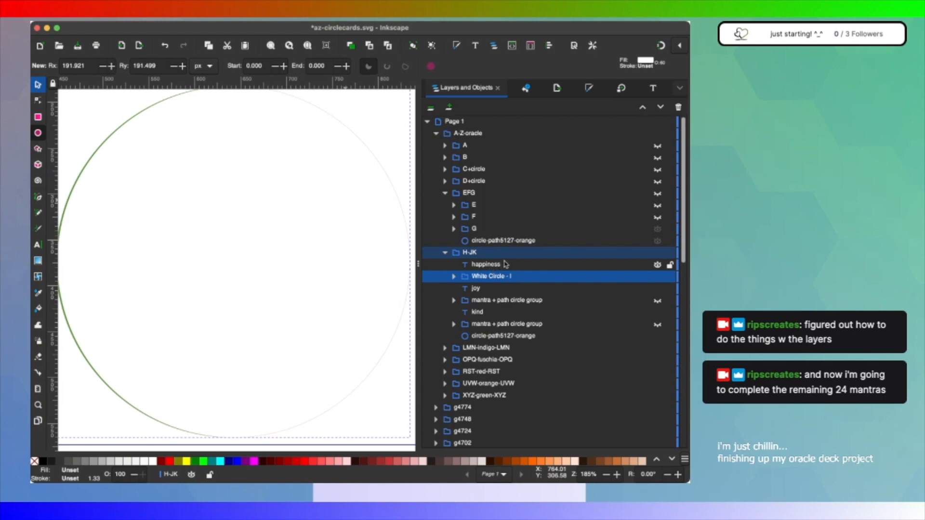
Step: Rename the happiness text item in H-JK as heal
{"action": "left_click", "coordinate": [467, 301]}
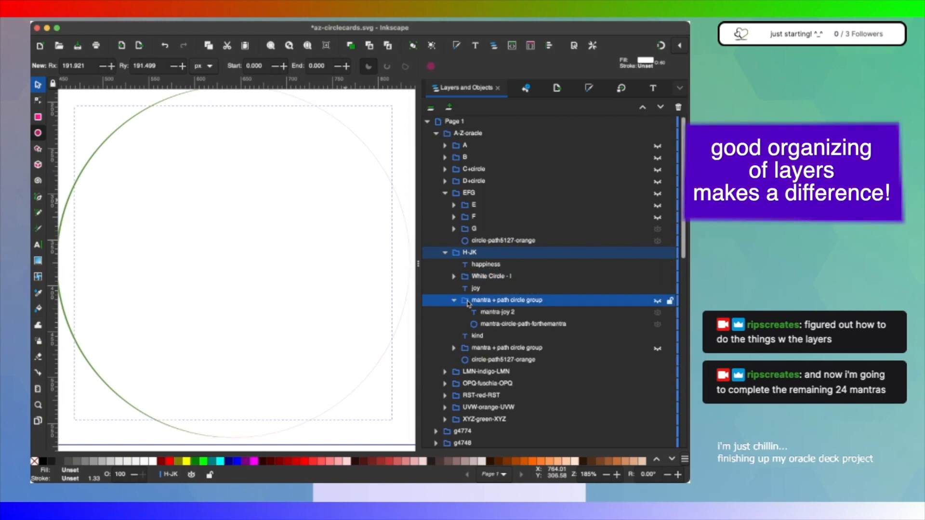
{"action": "double_click", "coordinate": [487, 264]}
{"action": "type", "text": "hea"}
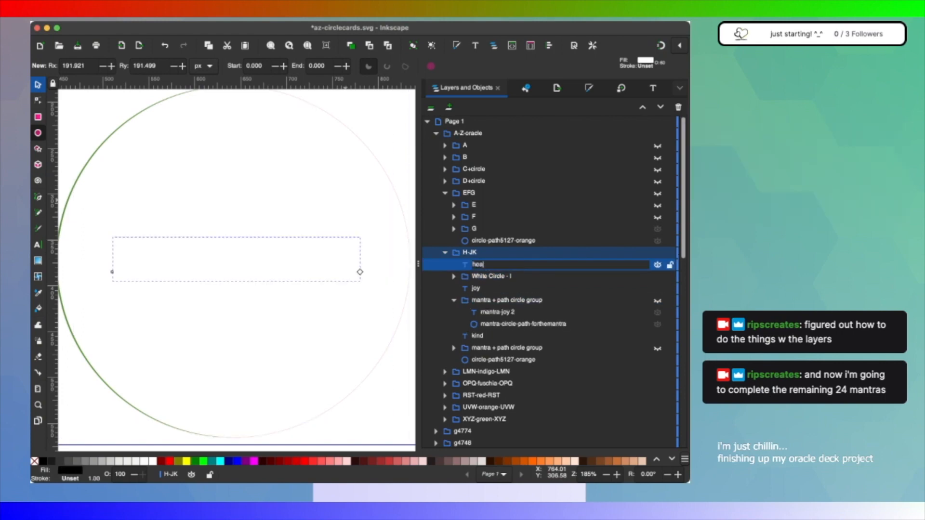
{"action": "type", "text": "l"}
{"action": "key", "text": "Return"}
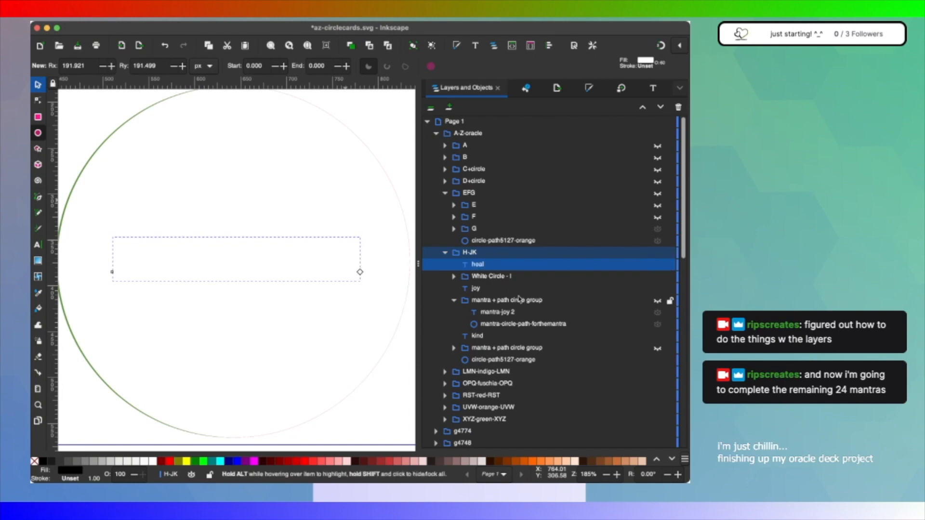
Step: Hide White Circle - I and save the document
{"action": "left_click", "coordinate": [657, 278]}
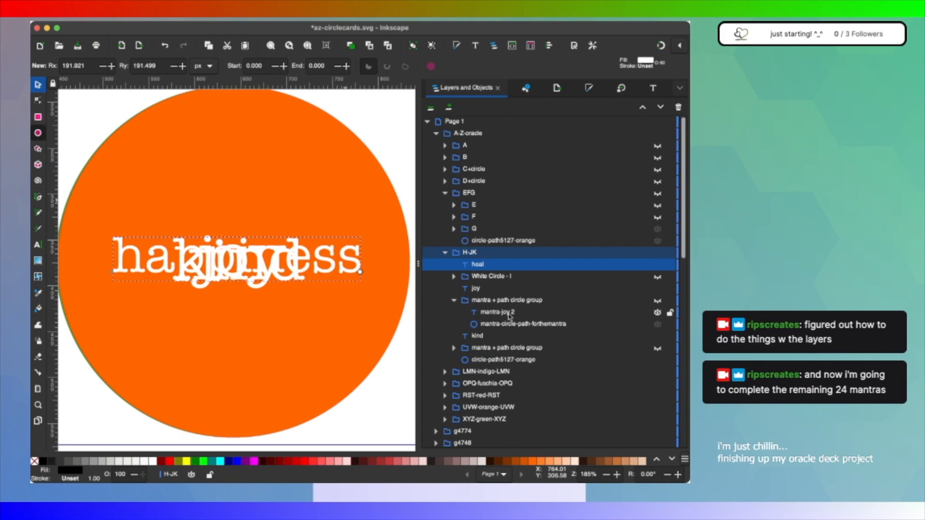
{"action": "key", "text": "ctrl+s"}
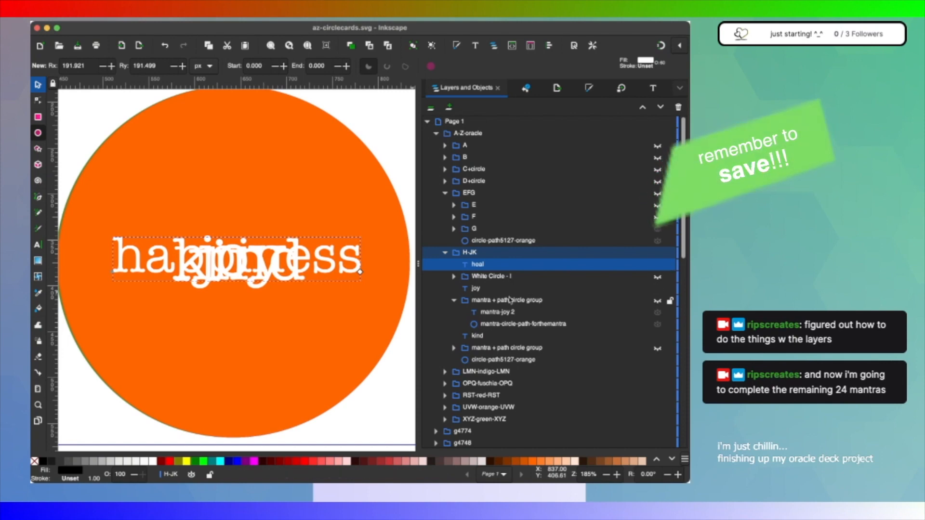
Step: Group the joy text with its mantra + path circle group and name the group J
{"action": "left_click", "coordinate": [478, 290]}
{"action": "left_click", "coordinate": [479, 301], "text": "shift"}
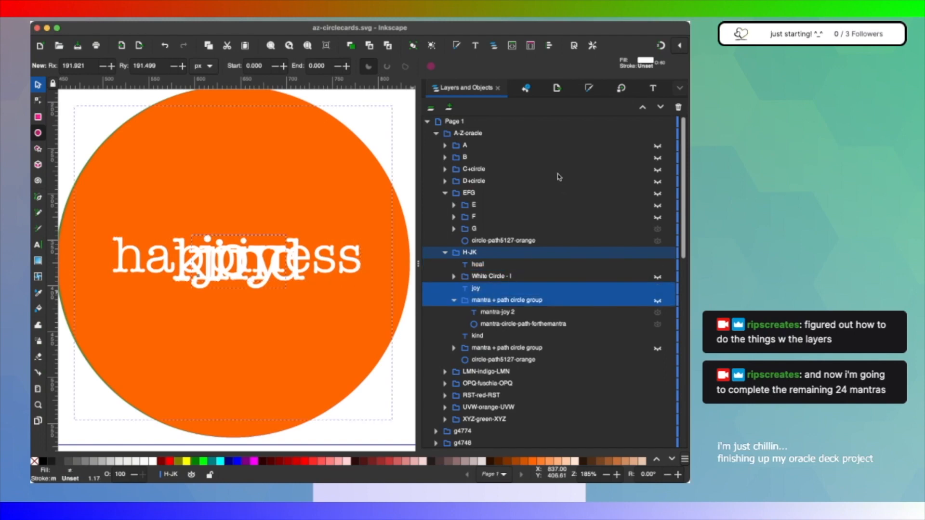
{"action": "key", "text": "super+g"}
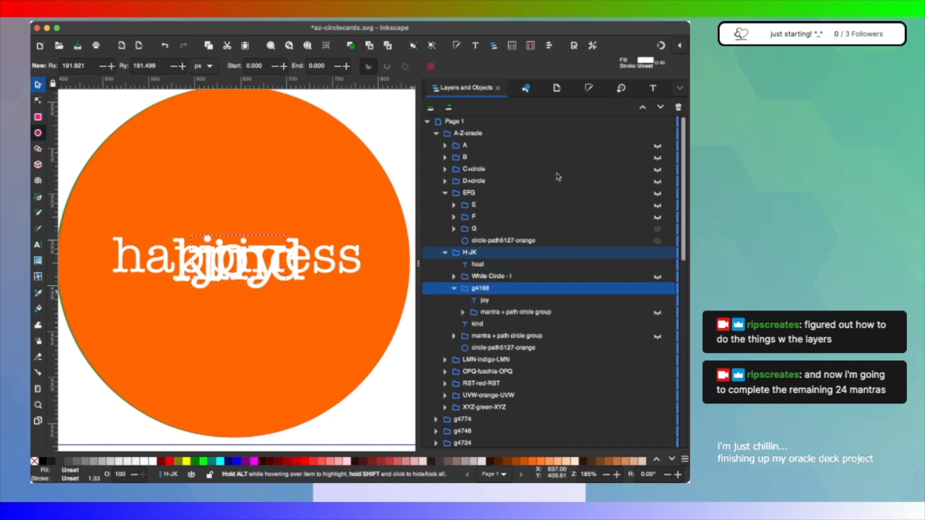
Step: Group the kind text with its mantra + path circle group as K, and collapse K and J
{"action": "left_click", "coordinate": [483, 326]}
{"action": "left_click", "coordinate": [483, 337], "text": "shift"}
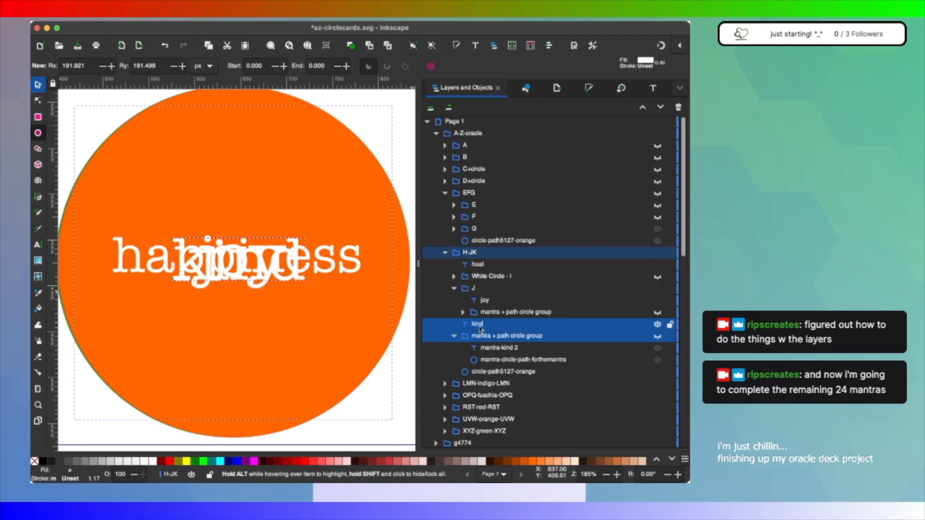
{"action": "key", "text": "ctrl+g"}
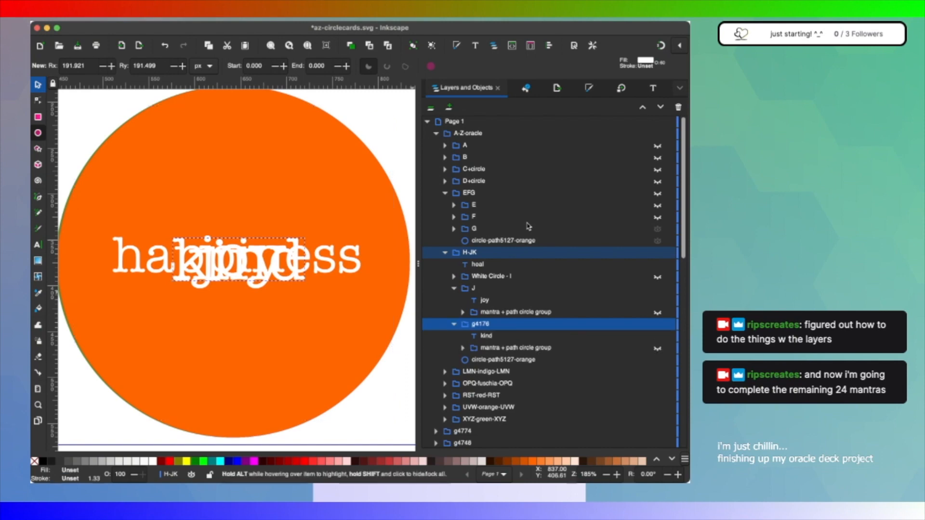
{"action": "double_click", "coordinate": [480, 324]}
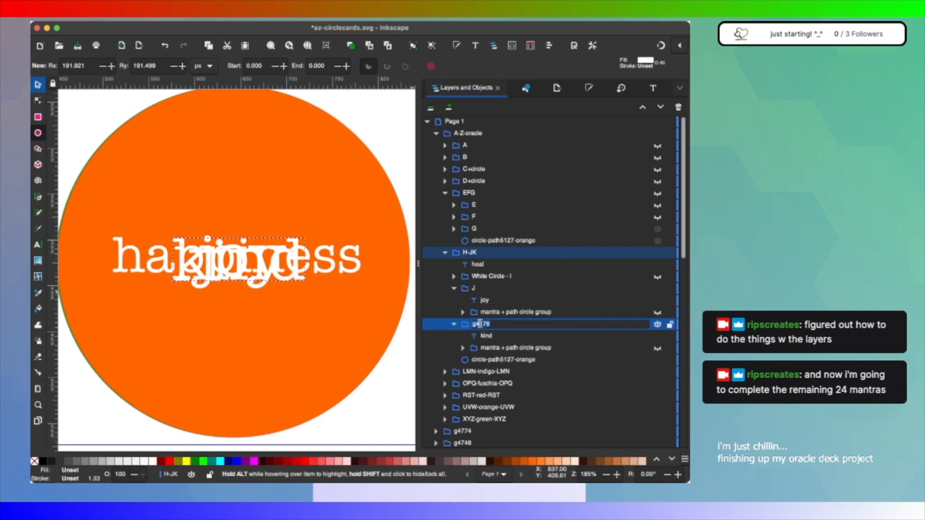
{"action": "type", "text": "K"}
{"action": "key", "text": "Return"}
{"action": "left_click", "coordinate": [453, 324]}
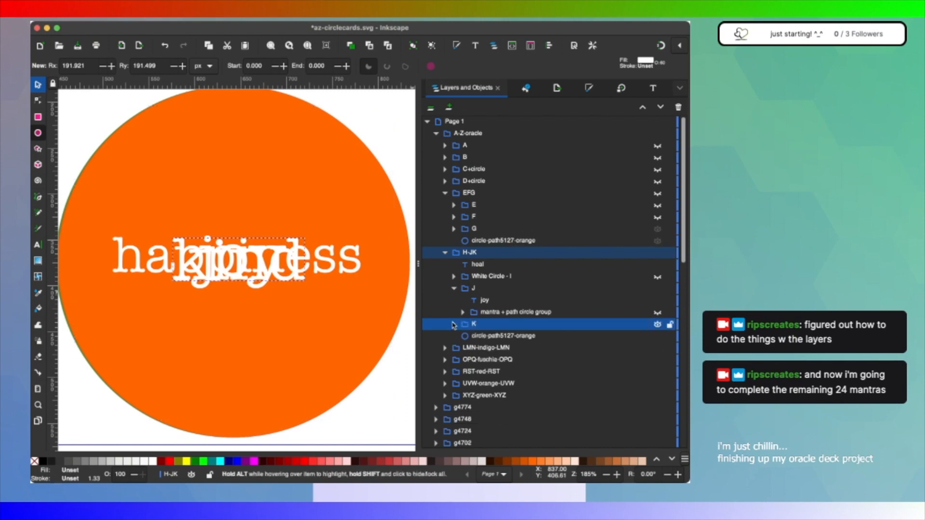
{"action": "left_click", "coordinate": [453, 288]}
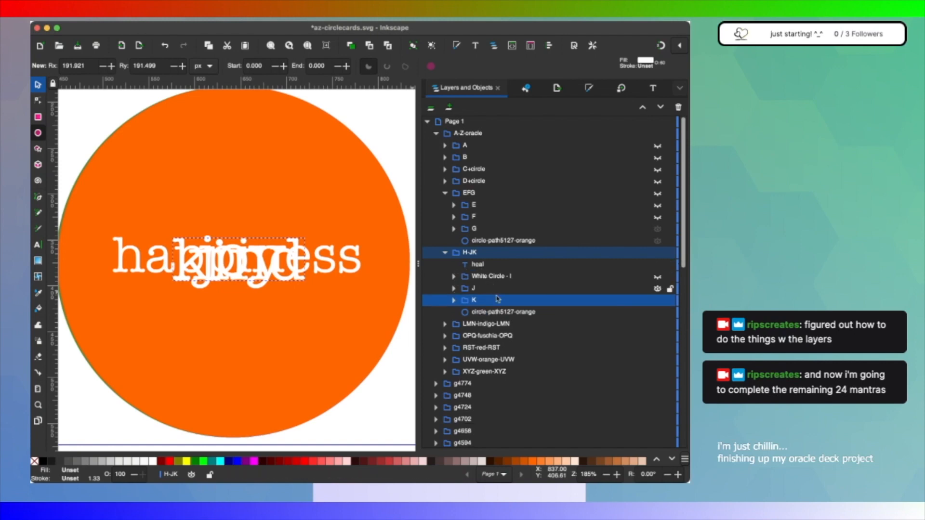
Step: Duplicate the mantra + path circle group inside K and move the copy directly below the heal text in H-JK
{"action": "left_click", "coordinate": [453, 300]}
{"action": "left_click", "coordinate": [484, 326]}
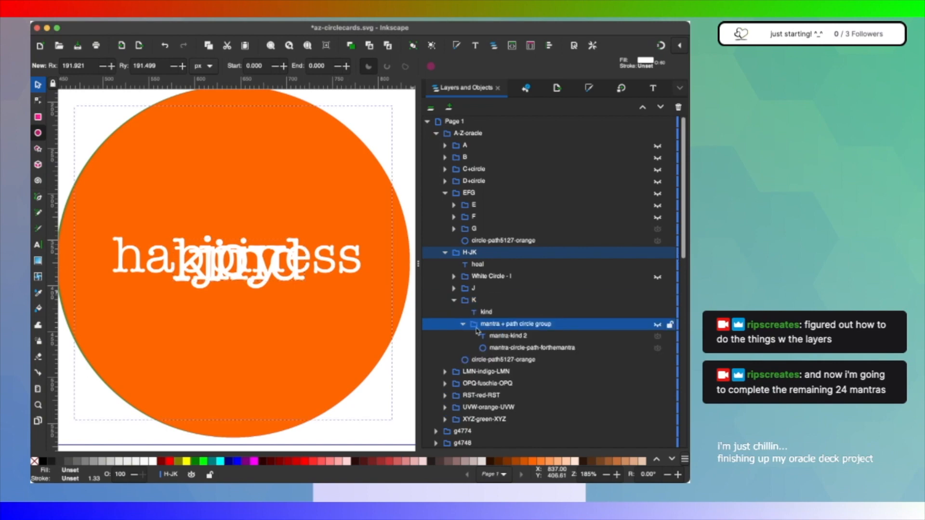
{"action": "left_click_drag", "start_coordinate": [477, 330], "coordinate": [476, 310]}
{"action": "left_click", "coordinate": [473, 314]}
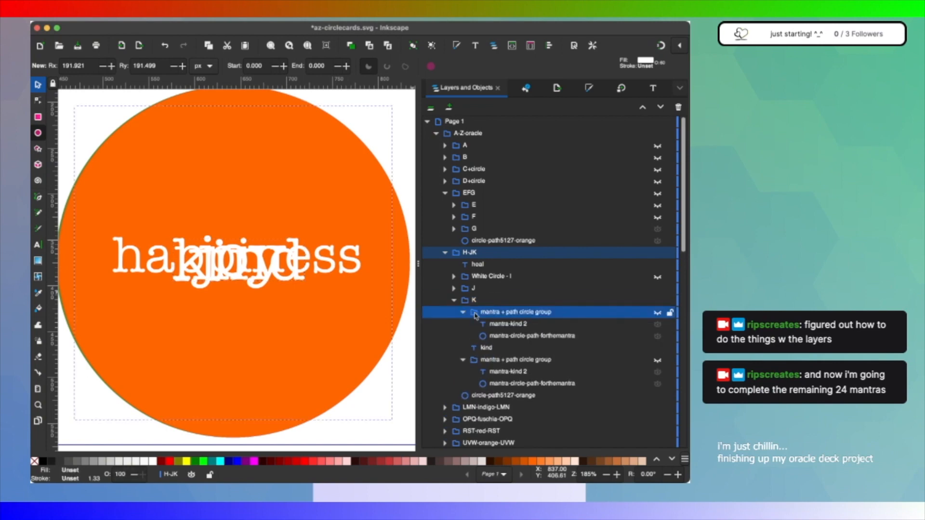
{"action": "left_click", "coordinate": [463, 313]}
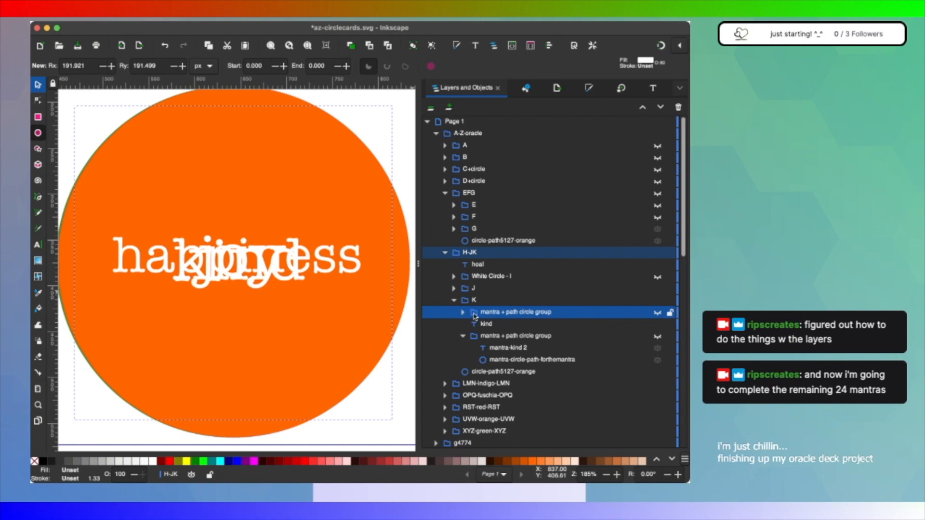
{"action": "left_click_drag", "start_coordinate": [478, 315], "coordinate": [490, 290]}
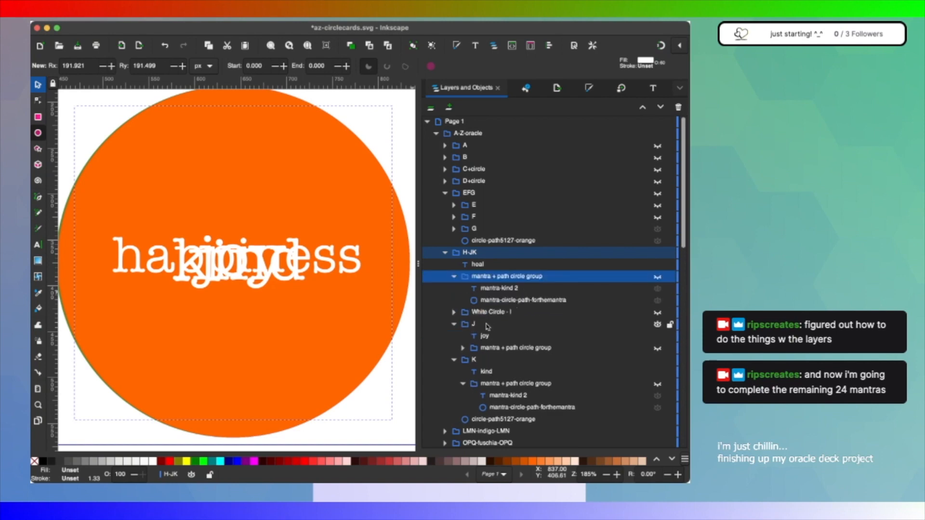
Step: Collapse J and K, then group the heal text with the copied mantra + path circle group as H
{"action": "left_click", "coordinate": [453, 324]}
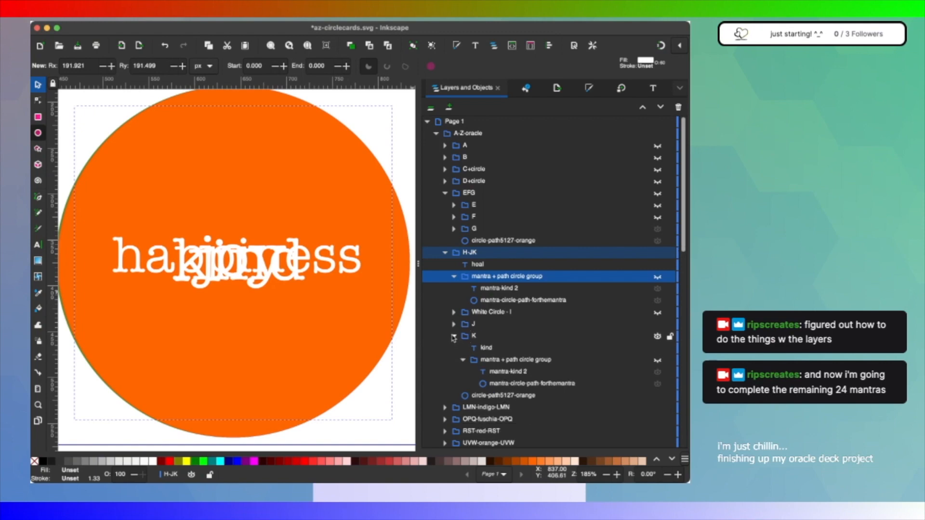
{"action": "left_click", "coordinate": [454, 336]}
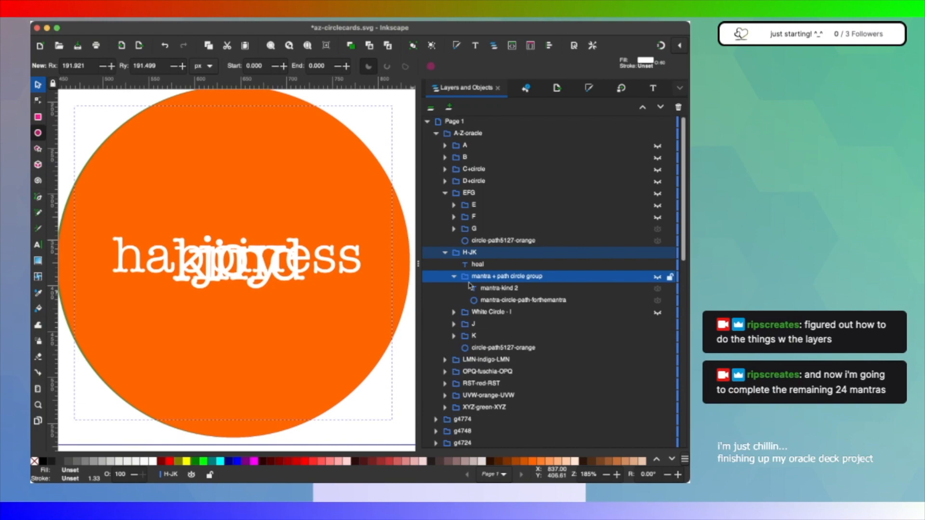
{"action": "left_click", "coordinate": [489, 267], "text": "shift"}
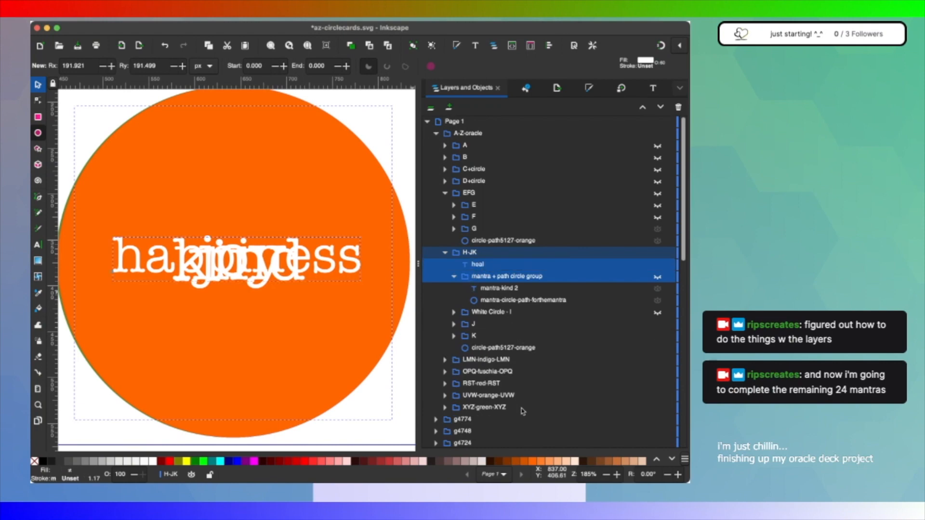
{"action": "key", "text": "ctrl+g"}
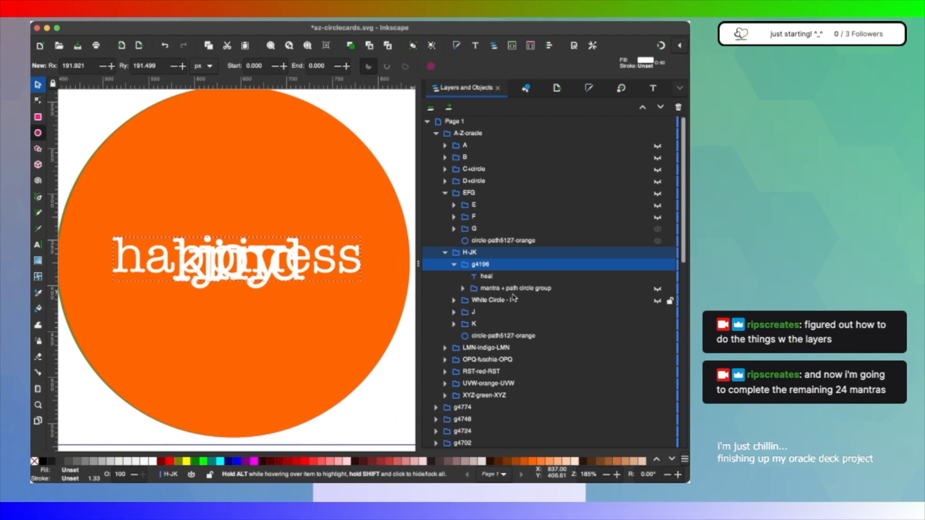
{"action": "double_click", "coordinate": [486, 265]}
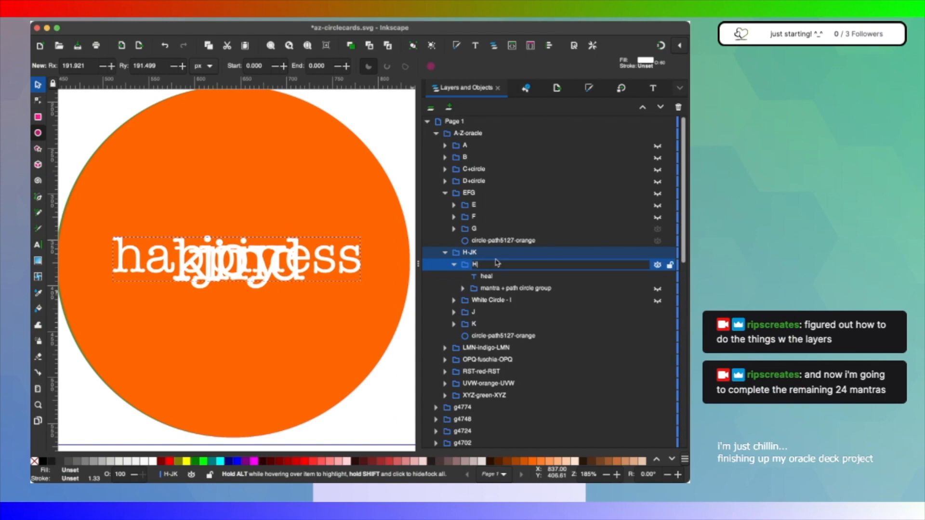
{"action": "key", "text": "Return"}
Step: Hide the J and K groups so that only the H word remains on the orange circle
{"action": "left_click", "coordinate": [490, 278]}
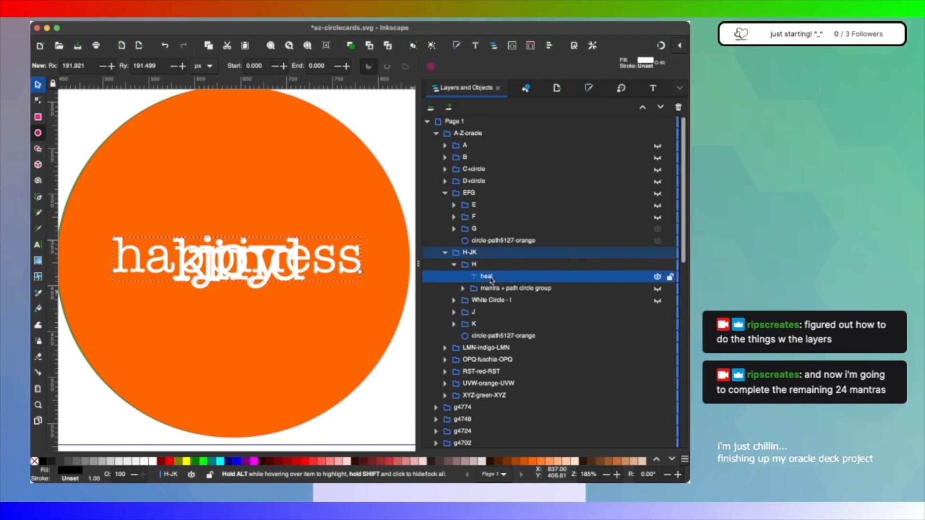
{"action": "double_click", "coordinate": [488, 276]}
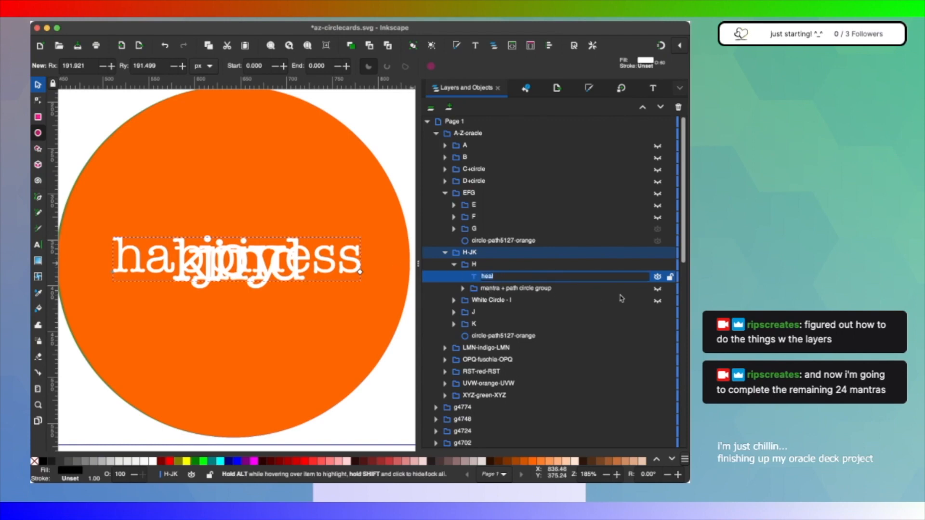
{"action": "left_click", "coordinate": [658, 313]}
{"action": "left_click", "coordinate": [658, 325]}
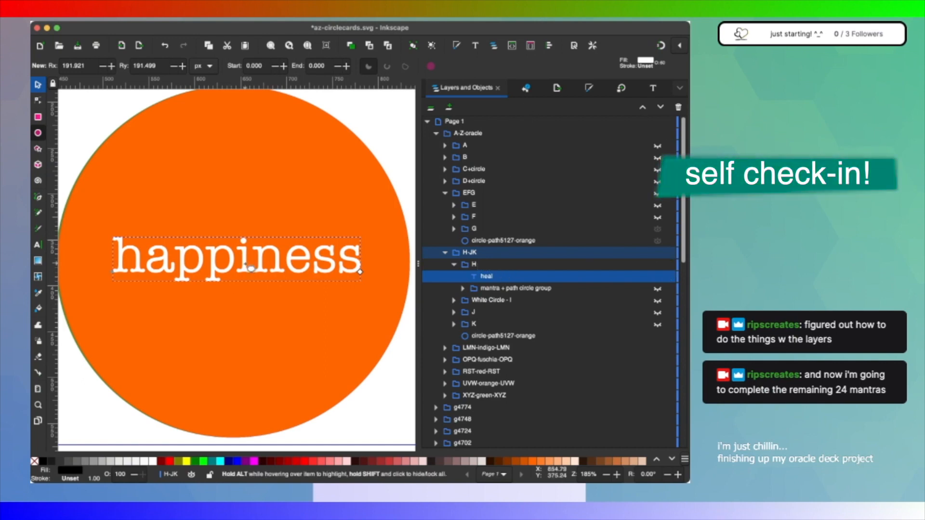
Step: Replace the word happiness on the card with heal and center it in the orange circle
{"action": "left_click", "coordinate": [38, 245]}
{"action": "double_click", "coordinate": [225, 258]}
{"action": "type", "text": "hea"}
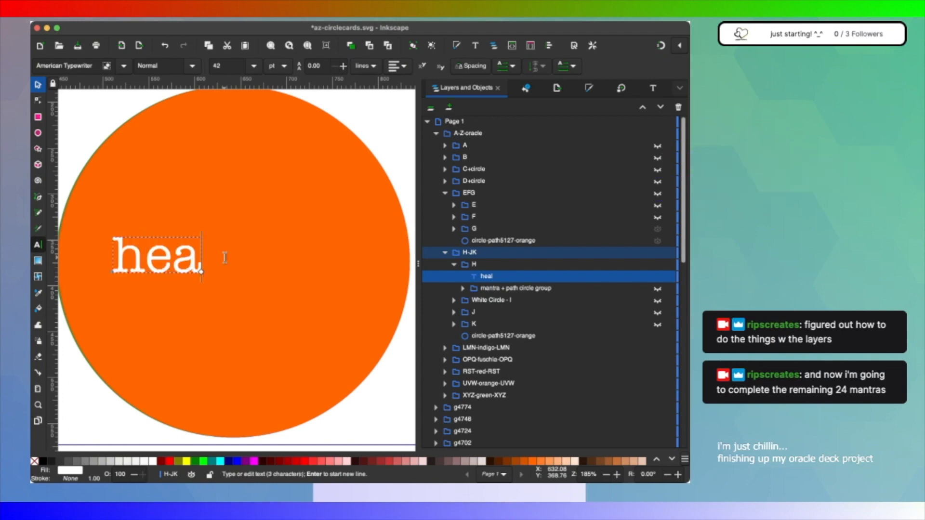
{"action": "type", "text": "l"}
{"action": "left_click", "coordinate": [252, 258]}
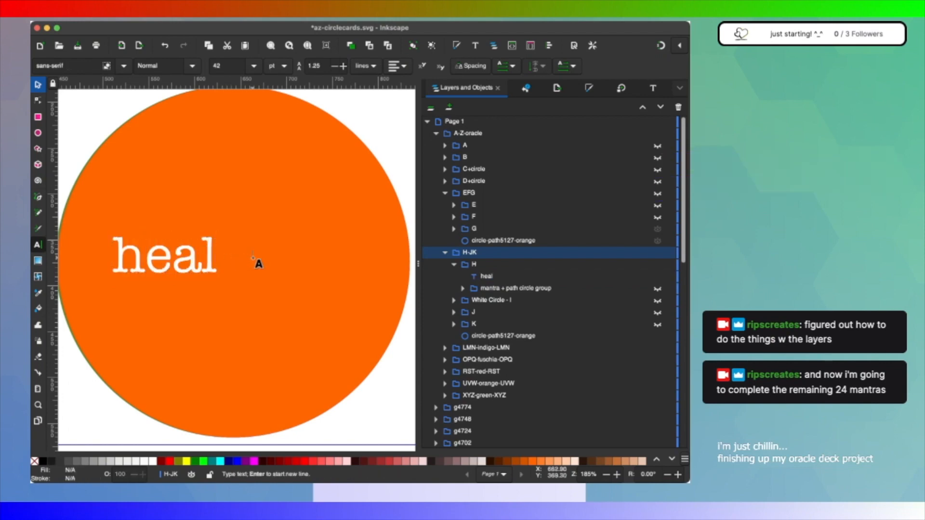
{"action": "left_click", "coordinate": [200, 255]}
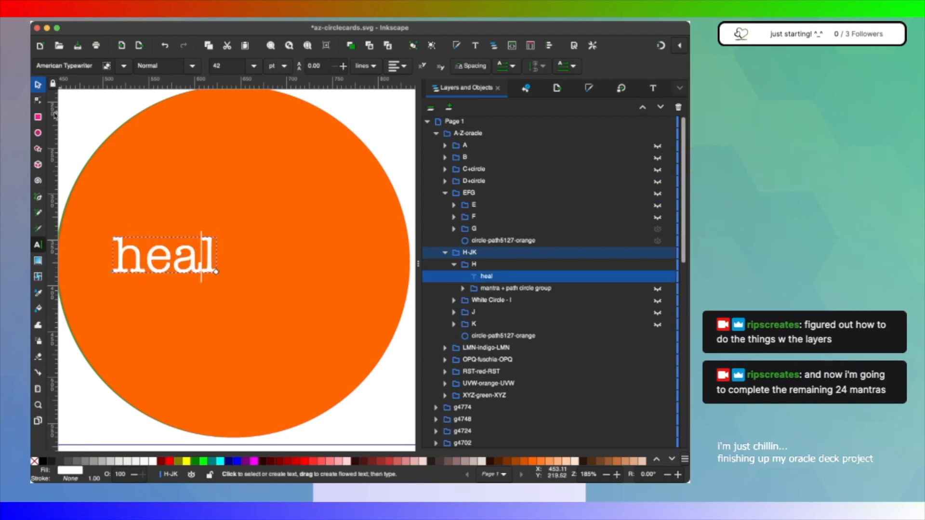
{"action": "left_click", "coordinate": [37, 85]}
{"action": "left_click_drag", "start_coordinate": [193, 260], "coordinate": [248, 264]}
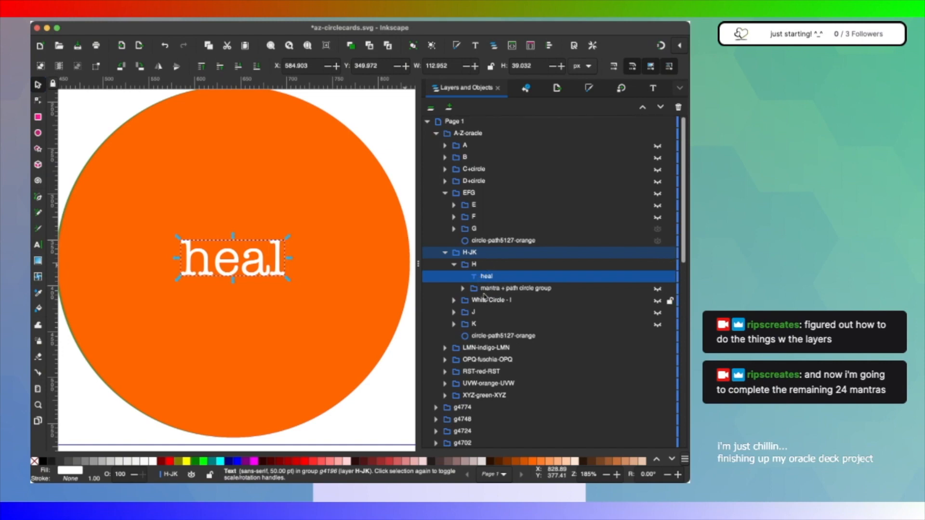
Step: Show the mantra + path circle group in H and rename its mantra text item as mantra-heal 2
{"action": "left_click", "coordinate": [657, 289]}
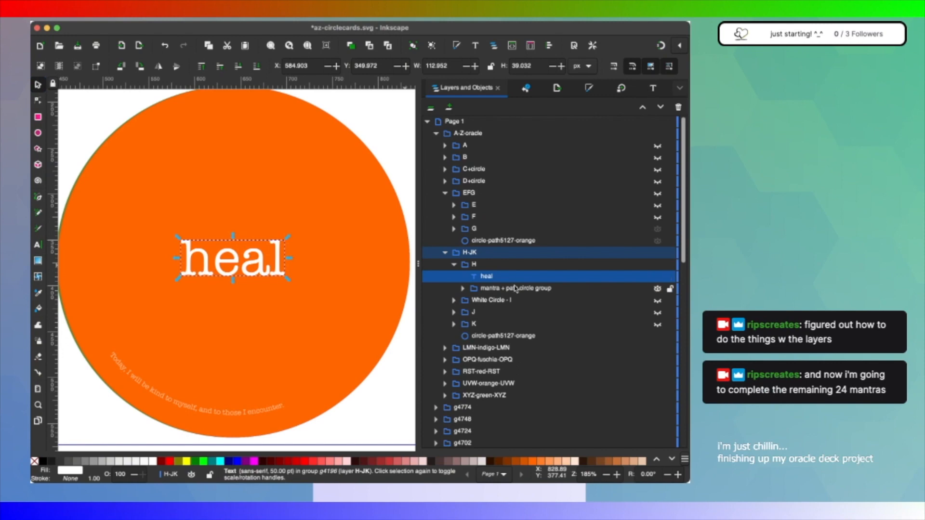
{"action": "key", "text": "super+Tab"}
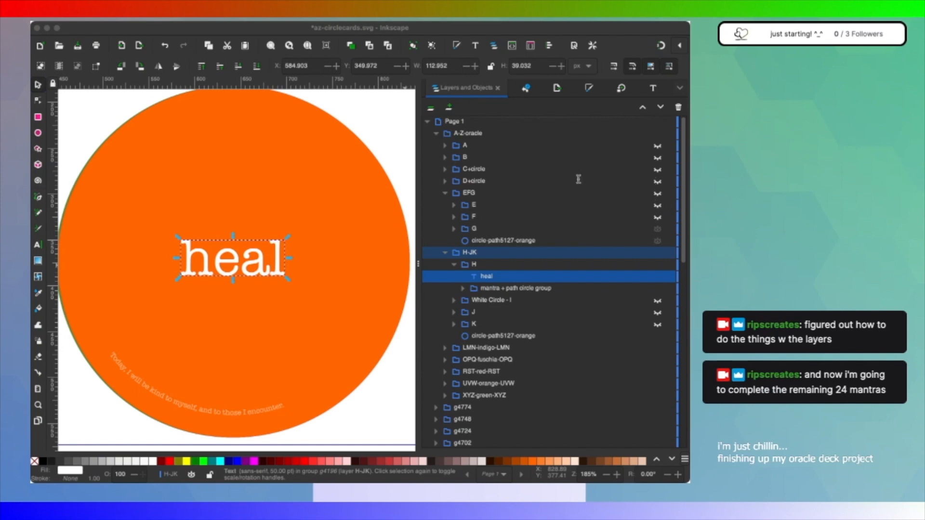
{"action": "left_click", "coordinate": [518, 288]}
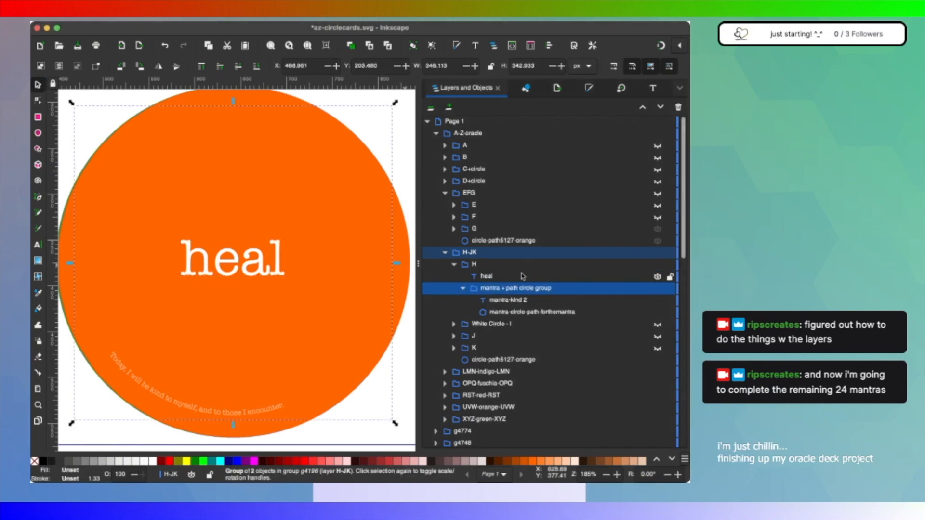
{"action": "double_click", "coordinate": [517, 300]}
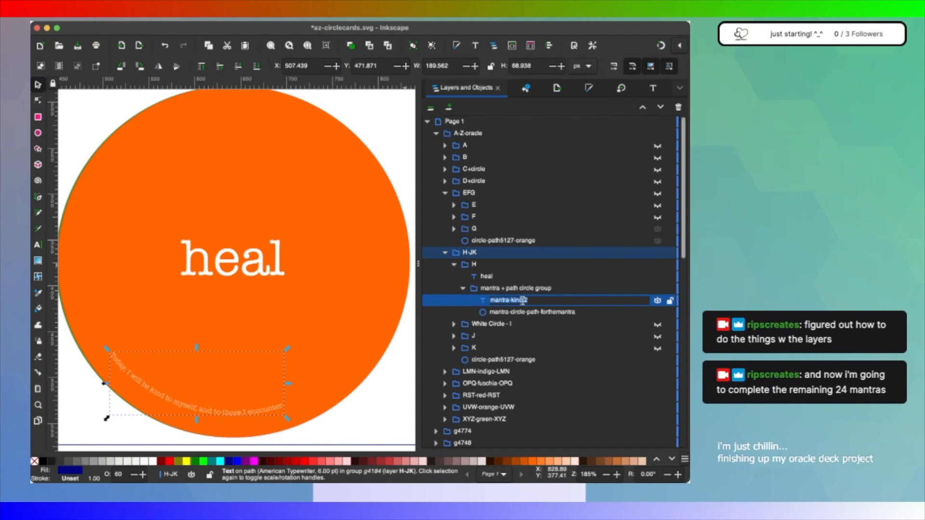
{"action": "left_click", "coordinate": [523, 300]}
{"action": "key", "text": "BackSpace"}
{"action": "key", "text": "BackSpace"}
{"action": "key", "text": "BackSpace"}
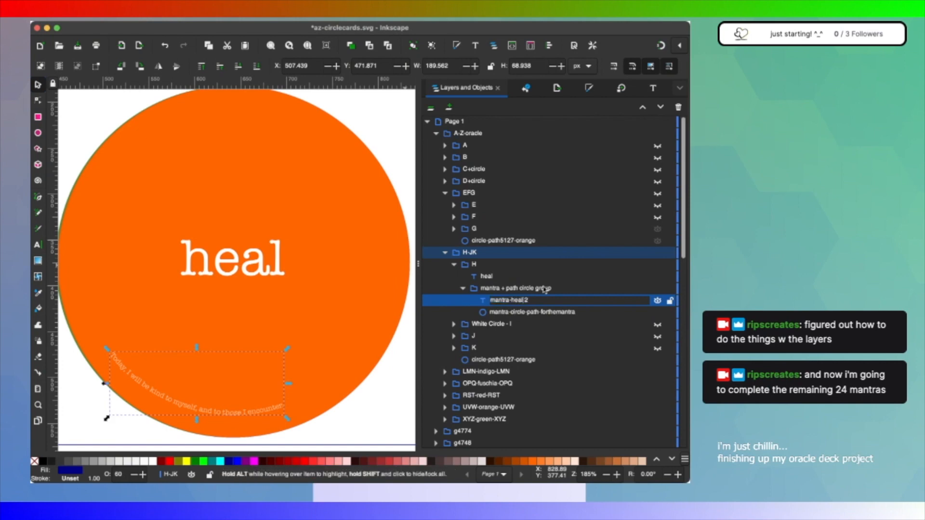
{"action": "type", "text": "heal"}
{"action": "key", "text": "Return"}
Step: Replace H's curved mantra with "I can heal myself when i take actions to support my well-being, mentally, emotionally, physically and spiritually."
{"action": "left_click", "coordinate": [653, 88]}
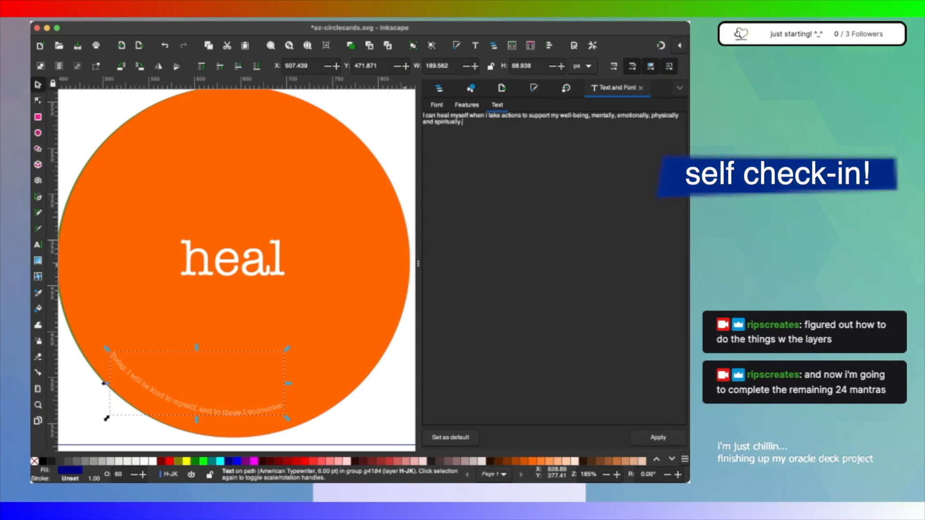
{"action": "left_click", "coordinate": [658, 437]}
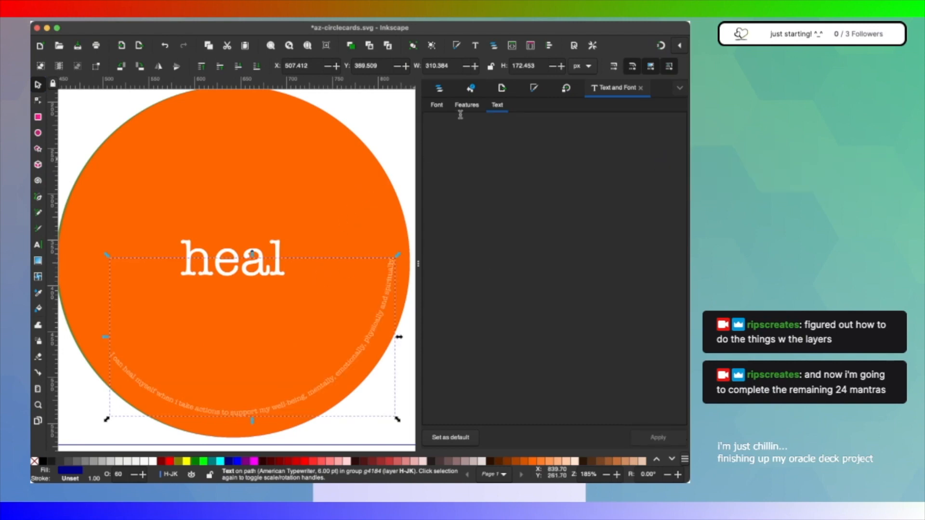
{"action": "left_click", "coordinate": [440, 105]}
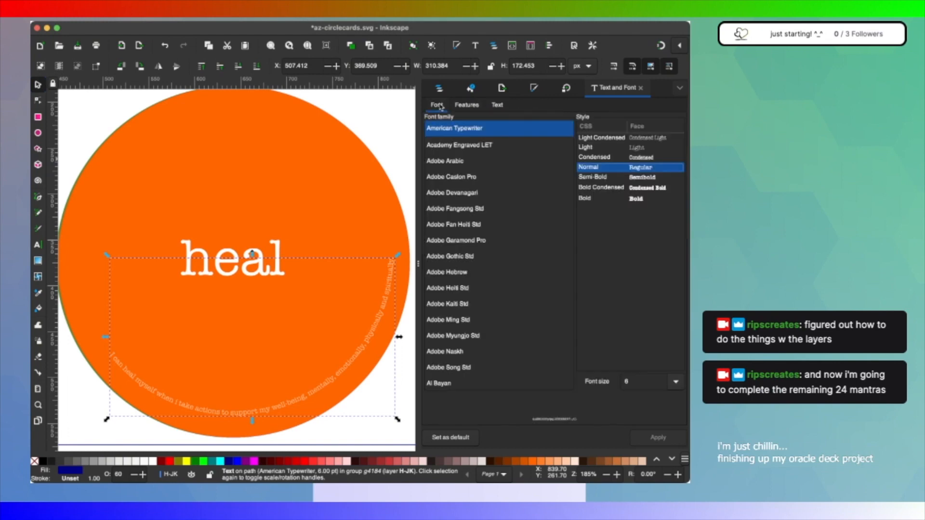
{"action": "left_click", "coordinate": [438, 88]}
Step: Examine the words and mantras of K, J and White Circle - I, leaving all three groups hidden and collapsed
{"action": "left_click", "coordinate": [453, 348]}
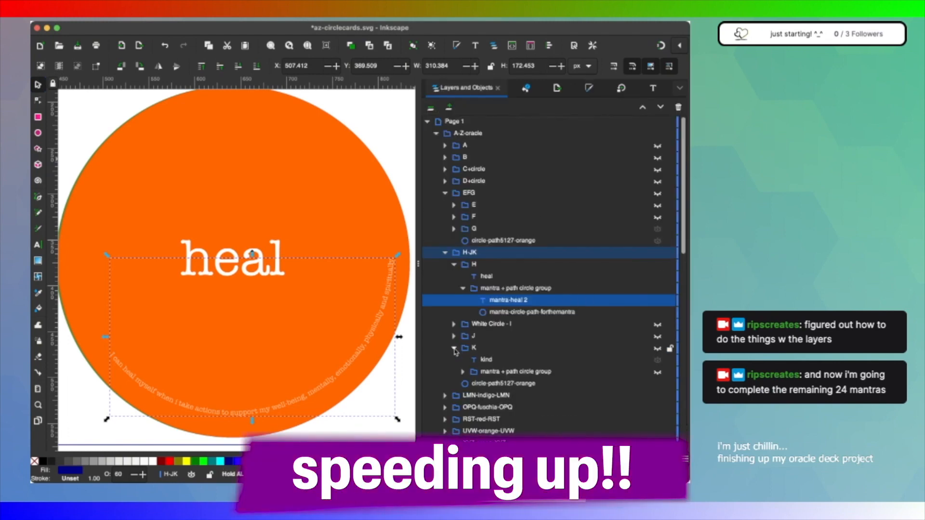
{"action": "left_click", "coordinate": [658, 348]}
{"action": "left_click", "coordinate": [657, 372]}
{"action": "left_click", "coordinate": [453, 336]}
{"action": "left_click", "coordinate": [657, 336]}
{"action": "left_click", "coordinate": [454, 324]}
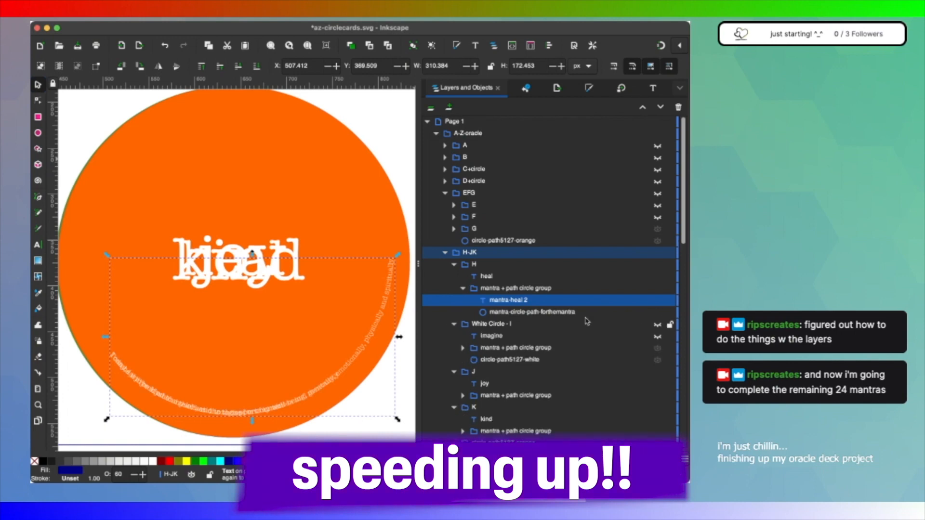
{"action": "left_click", "coordinate": [658, 324]}
{"action": "left_click", "coordinate": [462, 348]}
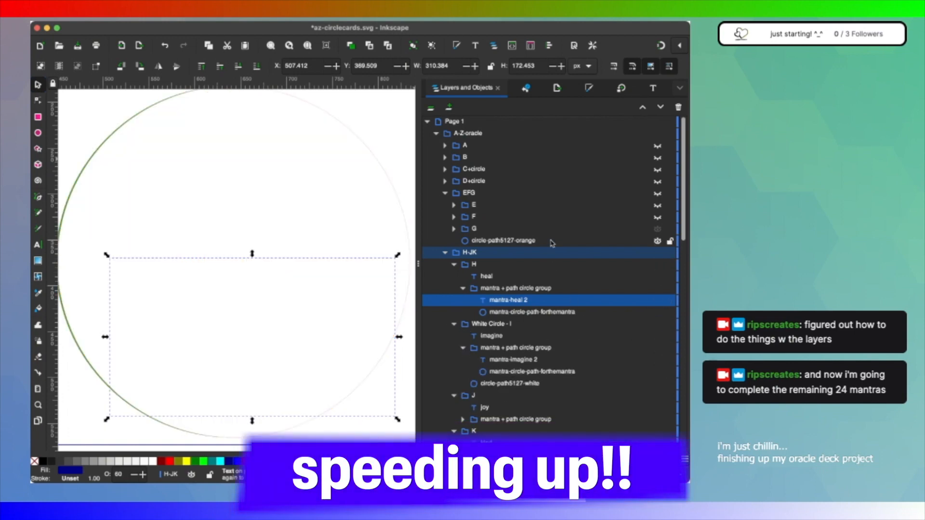
{"action": "left_click", "coordinate": [658, 324]}
{"action": "left_click", "coordinate": [454, 324]}
{"action": "left_click", "coordinate": [657, 336]}
{"action": "left_click", "coordinate": [454, 337]}
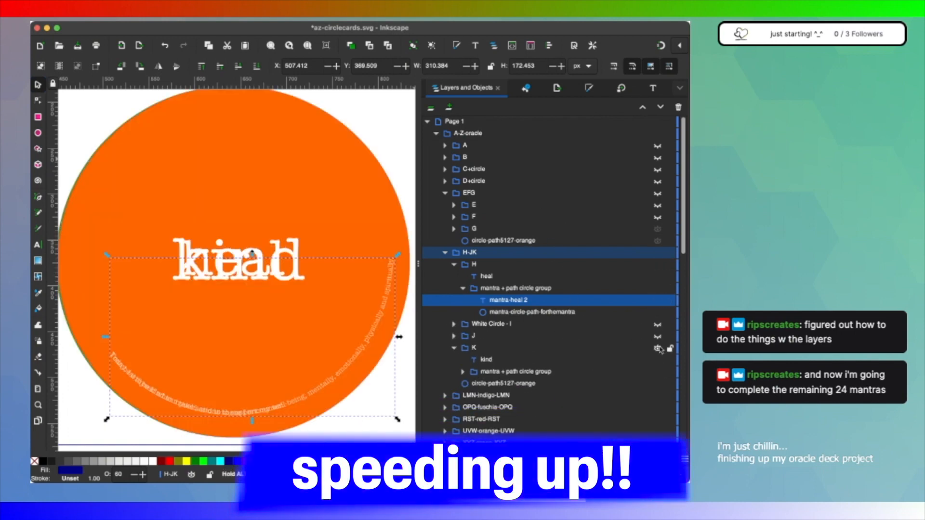
{"action": "left_click", "coordinate": [658, 348]}
{"action": "left_click", "coordinate": [454, 349]}
Step: Show the EFG layer with the F group visible and expanded, and hide the G group
{"action": "left_click", "coordinate": [453, 228]}
{"action": "left_click", "coordinate": [658, 193]}
{"action": "left_click", "coordinate": [453, 216]}
{"action": "left_click", "coordinate": [454, 252]}
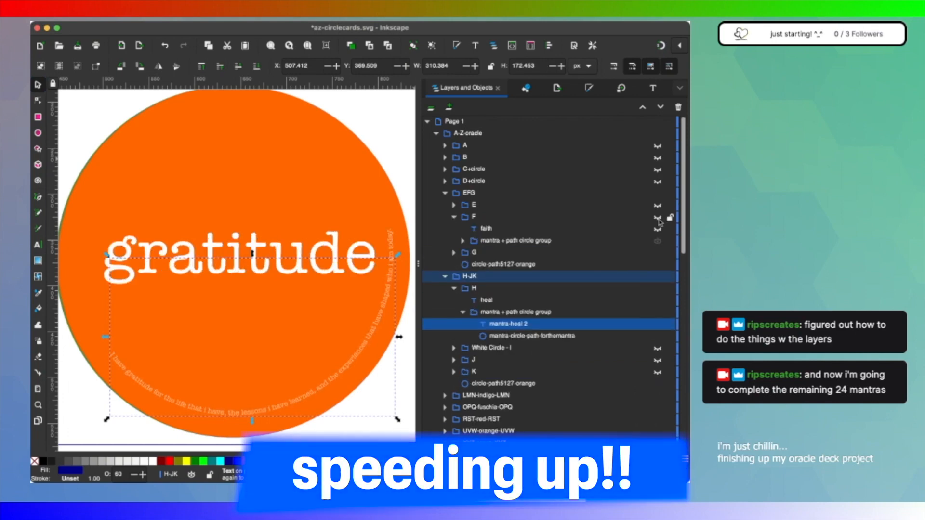
{"action": "left_click", "coordinate": [657, 217]}
{"action": "left_click", "coordinate": [657, 253]}
{"action": "left_click", "coordinate": [445, 276]}
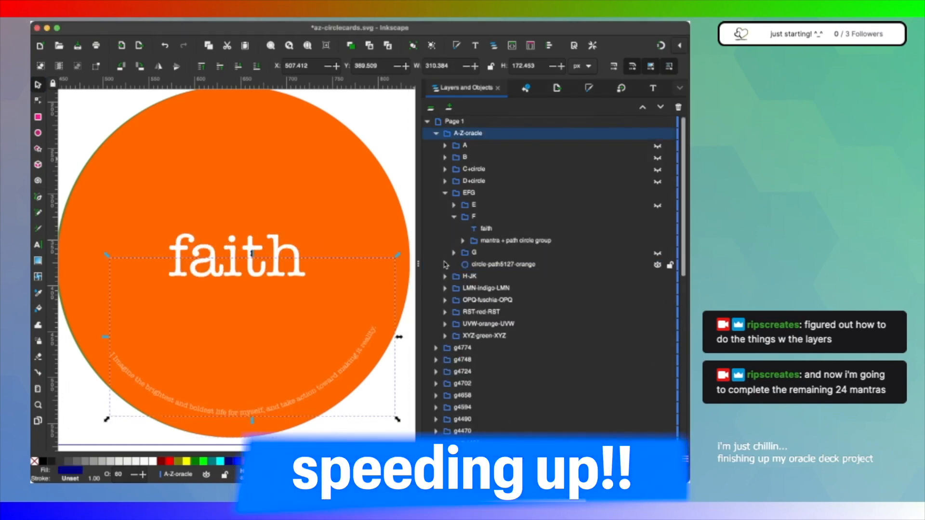
Step: Rename the mantra text item in F's mantra + path circle group as mantra-faith 2
{"action": "left_click", "coordinate": [463, 240]}
{"action": "double_click", "coordinate": [536, 253]}
{"action": "type", "text": "mantra-faith 2"}
{"action": "key", "text": "Return"}
Step: Replace F's curved mantra with the faith mantra beginning "I have faith that i am supported by all things"
{"action": "left_click", "coordinate": [653, 88]}
{"action": "left_click", "coordinate": [497, 105]}
{"action": "type", "text": "I have faith that i am supported by all things when i am aligned with my heart, mind, and body."}
{"action": "left_click", "coordinate": [658, 437]}
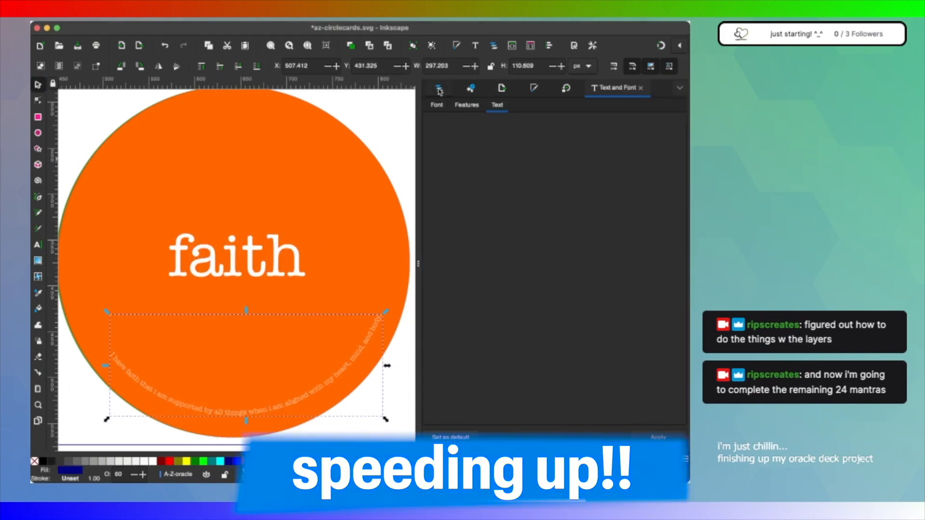
Step: Hide the F group and show the expanded E group with the word elevate
{"action": "left_click", "coordinate": [439, 88]}
{"action": "left_click", "coordinate": [454, 205]}
{"action": "left_click", "coordinate": [657, 241]}
{"action": "left_click", "coordinate": [658, 204]}
Step: Rename the mantra text item in E's mantra + path circle group as mantra-elevate 2
{"action": "left_click", "coordinate": [462, 229]}
{"action": "double_click", "coordinate": [520, 241]}
{"action": "key", "text": "BackSpace"}
{"action": "type", "text": "elevate 2"}
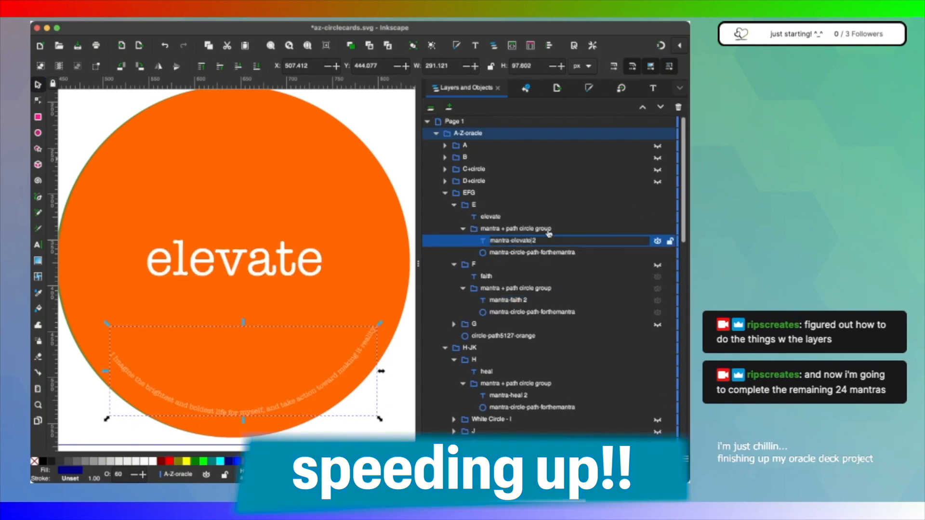
{"action": "key", "text": "super+Tab"}
{"action": "key", "text": "super+Tab"}
{"action": "double_click", "coordinate": [536, 241]}
{"action": "key", "text": "BackSpace"}
{"action": "key", "text": "BackSpace"}
{"action": "key", "text": "BackSpace"}
{"action": "key", "text": "BackSpace"}
{"action": "key", "text": "BackSpace"}
{"action": "key", "text": "BackSpace"}
{"action": "key", "text": "BackSpace"}
{"action": "key", "text": "BackSpace"}
{"action": "key", "text": "BackSpace"}
{"action": "type", "text": "elevate"}
{"action": "key", "text": "Return"}
Step: Replace E's curved mantra with "I elevate my thoughts to the highest vibrations aligned with my heart and soul"
{"action": "left_click", "coordinate": [653, 88]}
{"action": "key", "text": "super+Tab"}
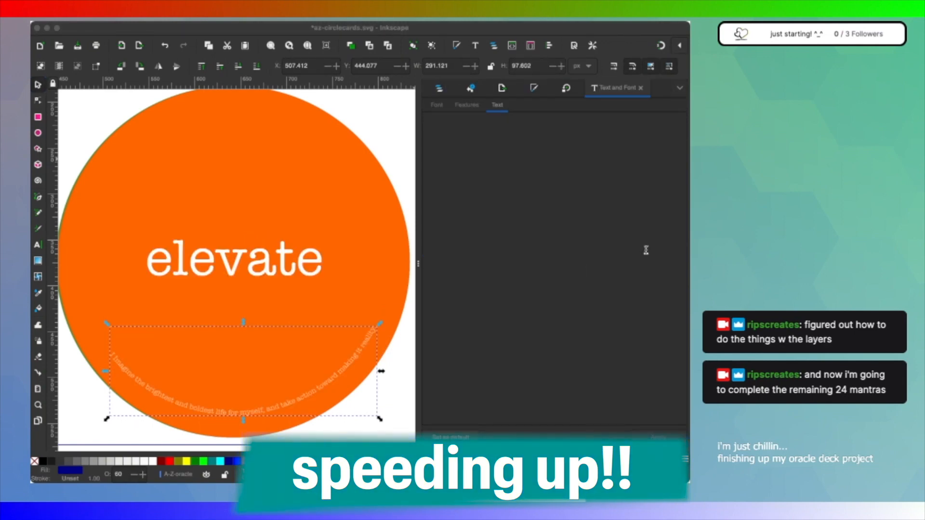
{"action": "key", "text": "super+Tab"}
{"action": "type", "text": "I elevate my thoughts to the highest vibrations aligned with my heart and soul."}
{"action": "left_click", "coordinate": [657, 437]}
{"action": "left_click", "coordinate": [439, 88]}
Step: Hide the E group and show the dream text item in the expanded D+circle group
{"action": "left_click", "coordinate": [445, 181]}
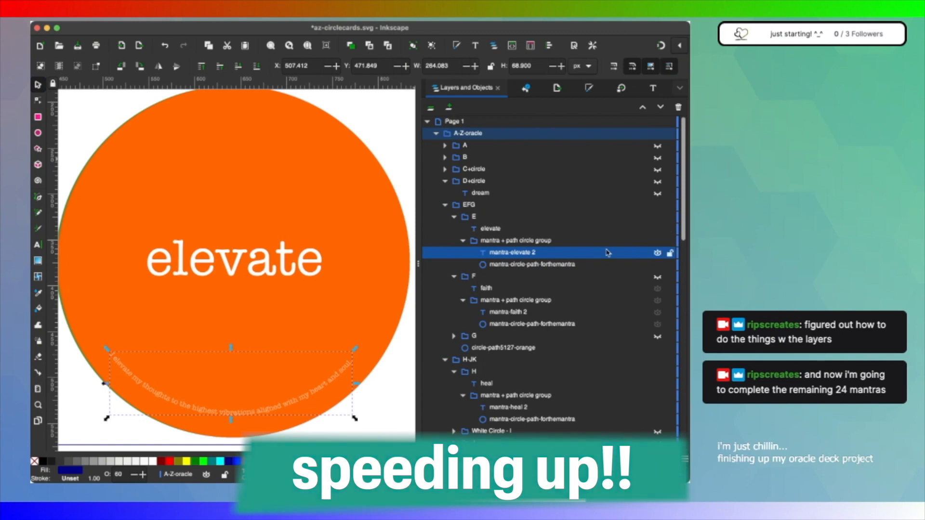
{"action": "left_click", "coordinate": [658, 217]}
{"action": "left_click", "coordinate": [657, 182]}
{"action": "left_click", "coordinate": [657, 194]}
{"action": "left_click", "coordinate": [483, 193]}
{"action": "left_click", "coordinate": [59, 187]}
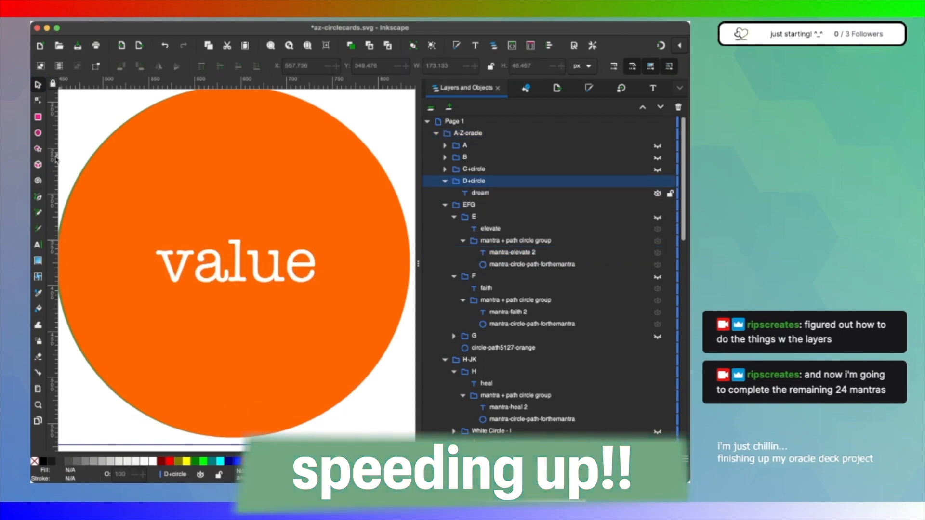
Step: Replace the word value in the D+circle group with dream and centre it on the orange circle
{"action": "left_click", "coordinate": [39, 245]}
{"action": "double_click", "coordinate": [308, 273]}
{"action": "type", "text": "dream"}
{"action": "left_click", "coordinate": [38, 85]}
{"action": "left_click_drag", "start_coordinate": [271, 266], "coordinate": [254, 265]}
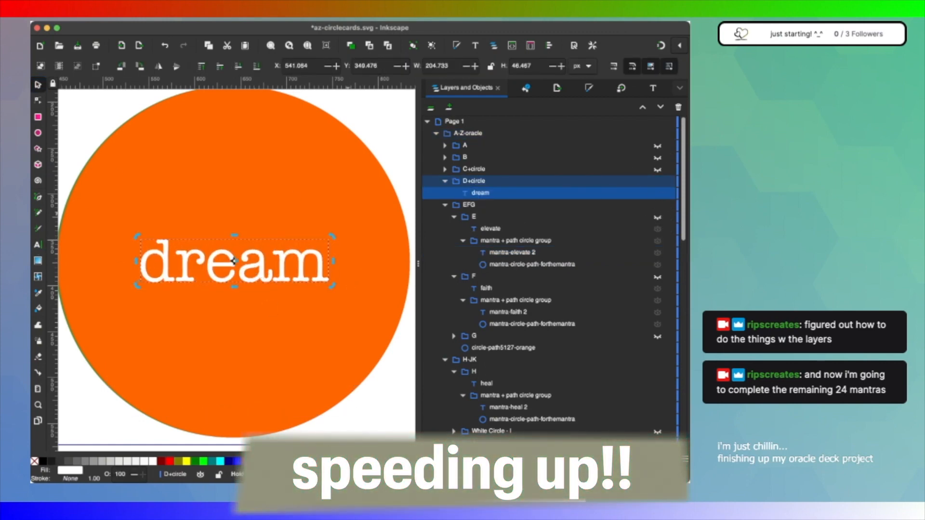
Step: Duplicate E's mantra + path circle group and place copies in the D+circle and C+circle groups
{"action": "left_click", "coordinate": [496, 240]}
{"action": "left_click", "coordinate": [496, 240]}
{"action": "key", "text": "super+d"}
{"action": "left_click_drag", "start_coordinate": [497, 229], "coordinate": [501, 198]}
{"action": "left_click", "coordinate": [445, 146]}
{"action": "left_click", "coordinate": [445, 181]}
{"action": "left_click", "coordinate": [445, 216]}
{"action": "scroll", "coordinate": [526, 332], "scroll_direction": "down", "scroll_amount": 2}
{"action": "key", "text": "super+d"}
{"action": "key", "text": "super+d"}
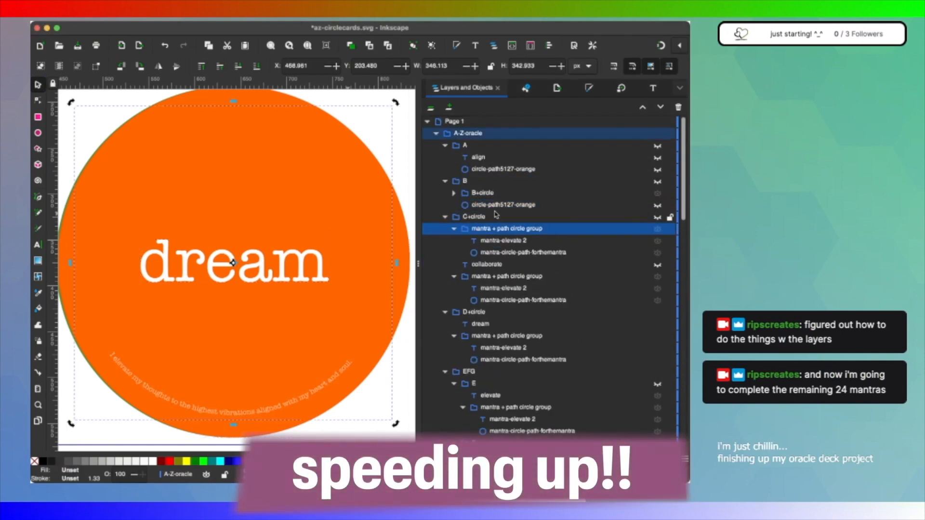
{"action": "left_click", "coordinate": [503, 288]}
{"action": "left_click", "coordinate": [466, 229]}
{"action": "left_click", "coordinate": [496, 205]}
{"action": "left_click", "coordinate": [491, 229]}
{"action": "left_click", "coordinate": [488, 265]}
Step: Rename the mantra text item in the D+circle group as mantra-dream 2
{"action": "scroll", "coordinate": [491, 308], "scroll_direction": "down", "scroll_amount": 1}
{"action": "double_click", "coordinate": [503, 324]}
{"action": "key", "text": "BackSpace"}
{"action": "key", "text": "BackSpace"}
{"action": "key", "text": "BackSpace"}
{"action": "key", "text": "BackSpace"}
{"action": "key", "text": "BackSpace"}
{"action": "key", "text": "BackSpace"}
{"action": "key", "text": "BackSpace"}
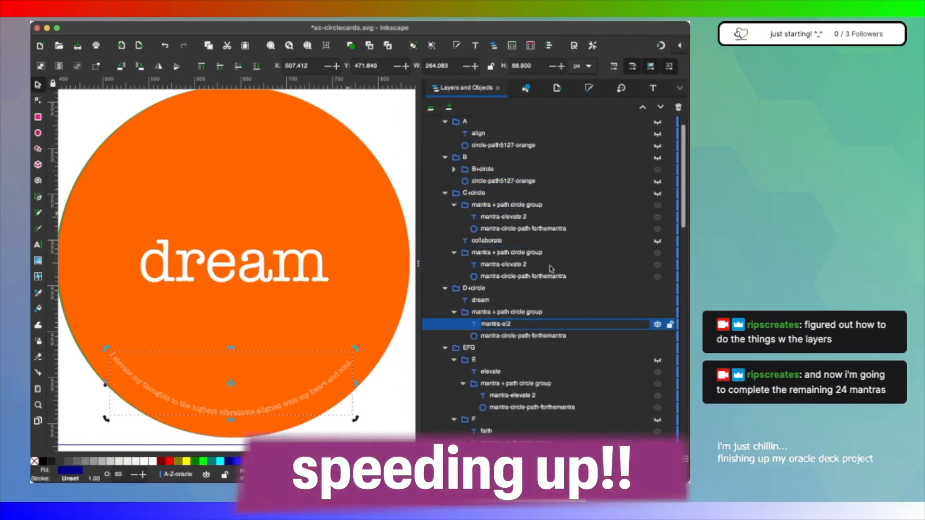
{"action": "key", "text": "BackSpace"}
{"action": "type", "text": "dream"}
{"action": "key", "text": "Return"}
Step: Paste the dream mantra over D's curved text, then switch visibility from the D+circle group to C+circle
{"action": "left_click", "coordinate": [653, 88]}
{"action": "type", "text": "I can dream my best life and make it my reality"}
{"action": "left_click", "coordinate": [436, 87]}
{"action": "left_click", "coordinate": [445, 289]}
{"action": "left_click", "coordinate": [657, 288]}
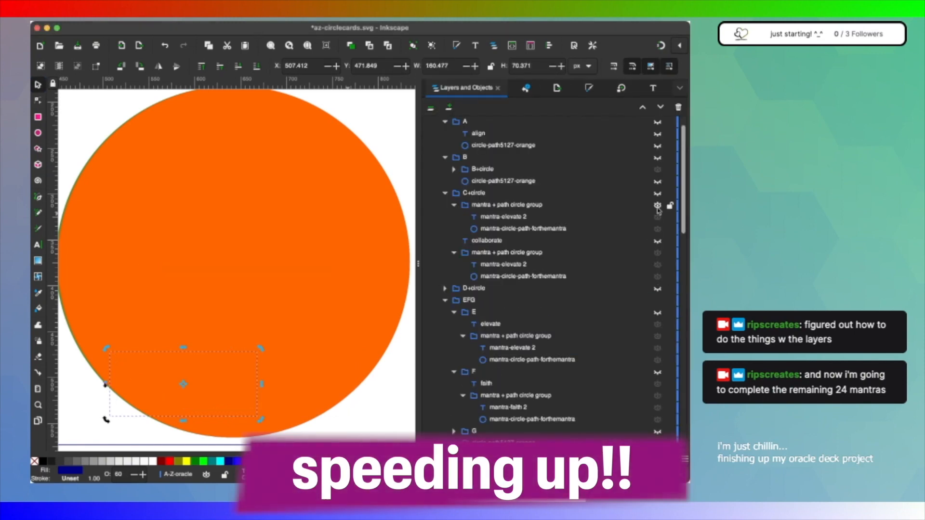
{"action": "left_click", "coordinate": [658, 206]}
Step: Try to change the C card's word to collaborate through the text editor, then undo it
{"action": "left_click", "coordinate": [486, 240]}
{"action": "left_click", "coordinate": [653, 88]}
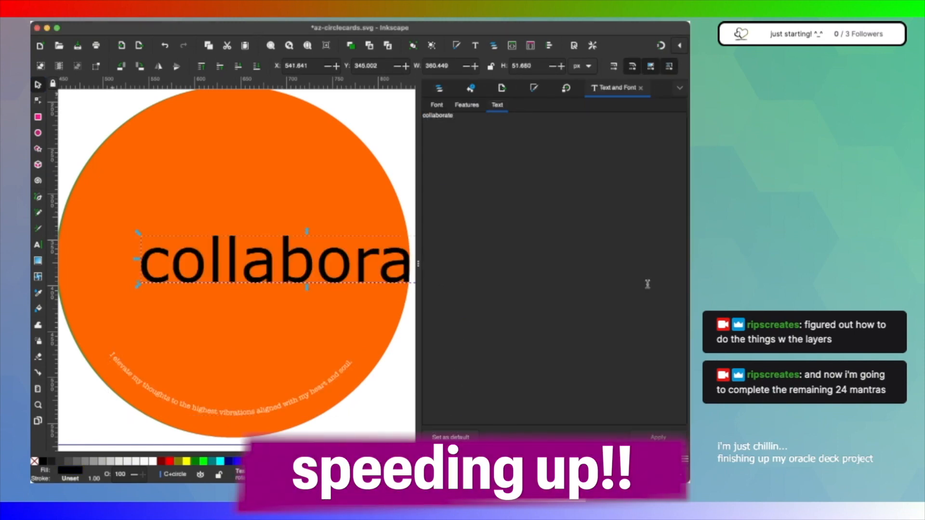
{"action": "key", "text": "super+z"}
{"action": "left_click", "coordinate": [438, 89]}
Step: Duplicate the word item in the OPQ-fuschia-OPQ group and rename the copy as collaborate
{"action": "scroll", "coordinate": [530, 387], "scroll_direction": "down", "scroll_amount": 8}
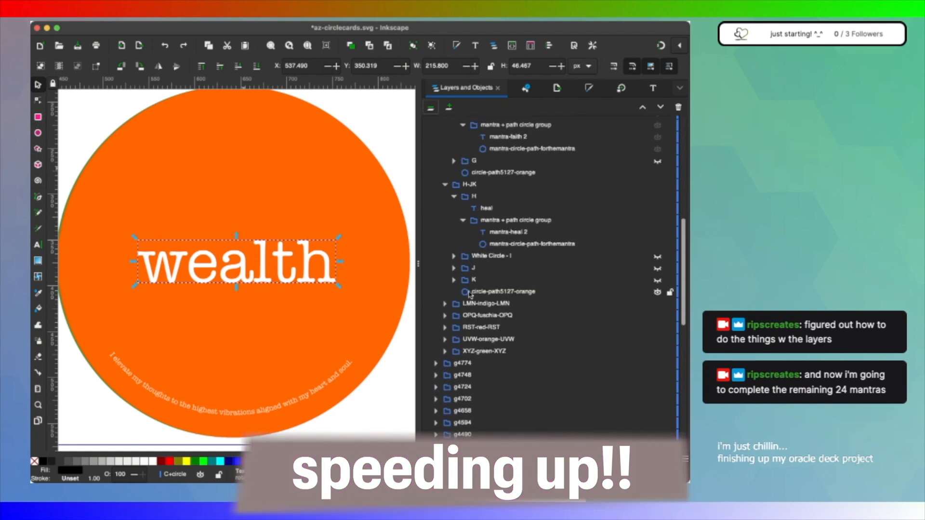
{"action": "left_click", "coordinate": [445, 316]}
{"action": "left_click", "coordinate": [487, 328]}
{"action": "key", "text": "super+d"}
{"action": "double_click", "coordinate": [496, 338]}
{"action": "type", "text": "collaborate"}
Step: Try to replace the duplicated word's content with collaborate in the text editor, then undo it
{"action": "left_click", "coordinate": [653, 88]}
{"action": "key", "text": "super+a"}
{"action": "type", "text": "collaborate"}
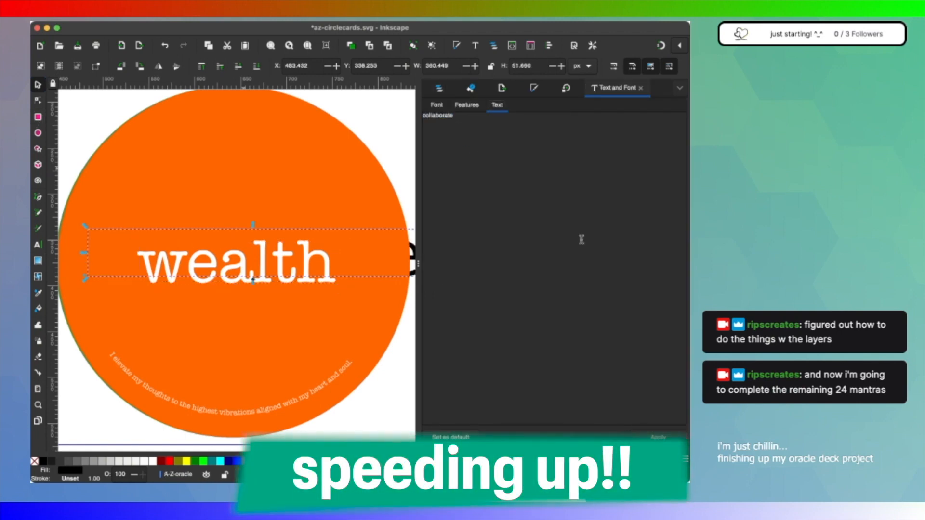
{"action": "scroll", "coordinate": [349, 288], "scroll_direction": "right", "scroll_amount": 1}
{"action": "key", "text": "super+z"}
{"action": "left_click", "coordinate": [437, 105]}
{"action": "left_click", "coordinate": [439, 88]}
Step: Move the duplicated text item into C+circle's mantra + path circle group and change its word to collaborate
{"action": "left_click_drag", "start_coordinate": [465, 340], "coordinate": [500, 258]}
{"action": "key", "text": "t"}
{"action": "key", "text": "super+a"}
{"action": "type", "text": "collaborate"}
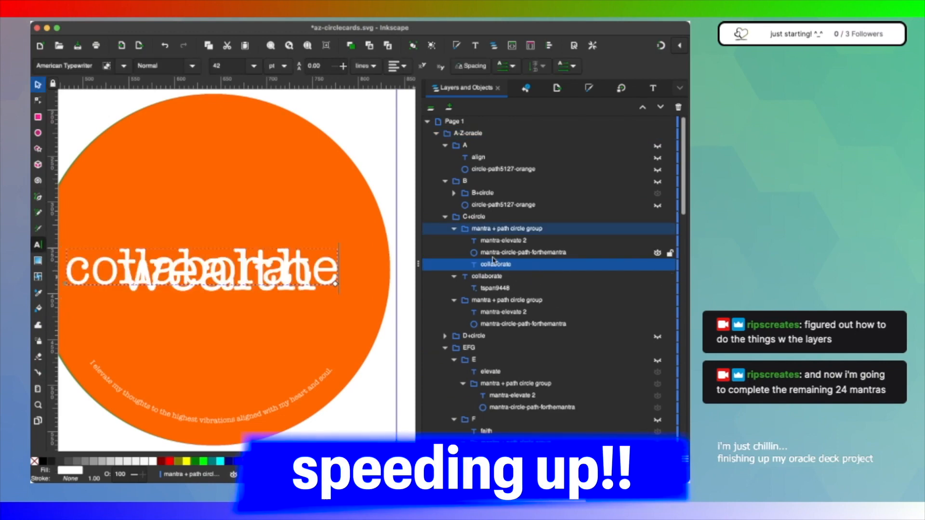
Step: Delete the old C+circle text item that shows wealth, and undo the accidental move of the mantra group
{"action": "left_click", "coordinate": [481, 277]}
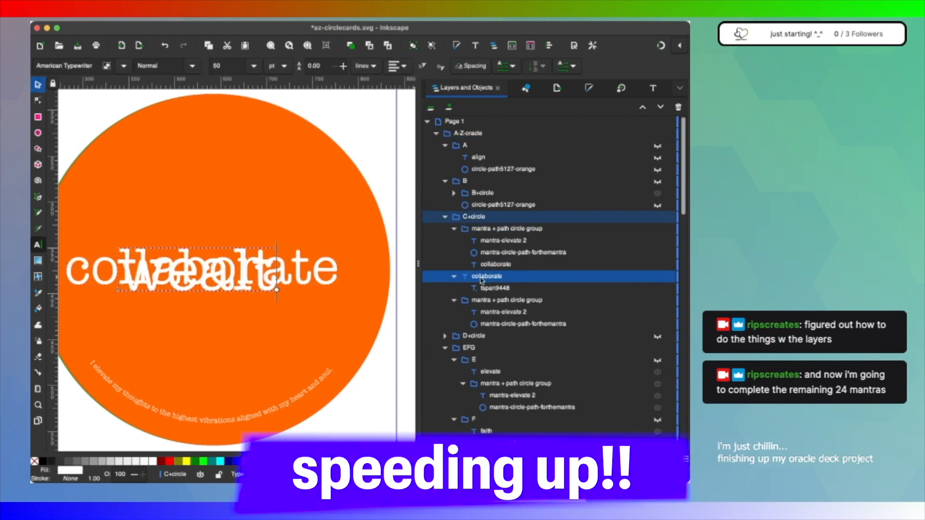
{"action": "key", "text": "Delete"}
{"action": "scroll", "coordinate": [241, 198], "scroll_direction": "left", "scroll_amount": 1}
{"action": "key", "text": "s"}
{"action": "left_click_drag", "start_coordinate": [254, 273], "coordinate": [263, 273]}
{"action": "key", "text": "super+z"}
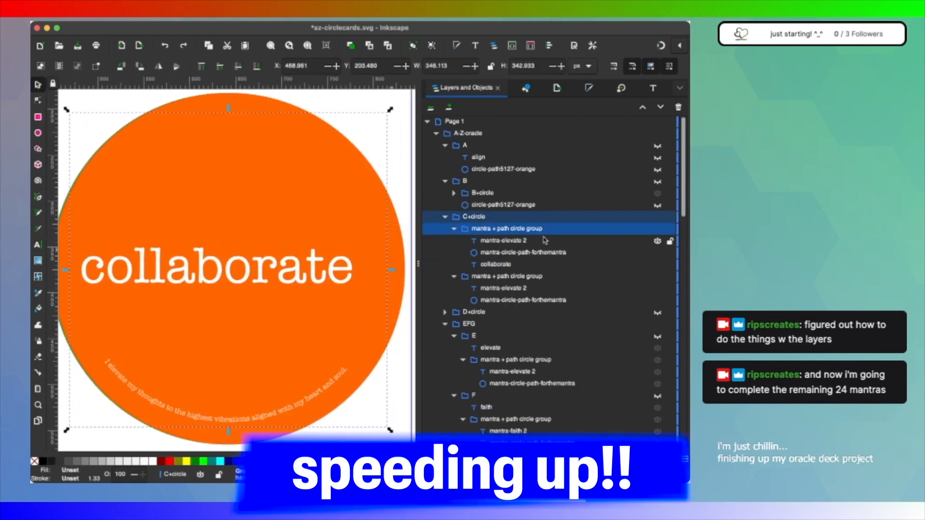
Step: Move collaborate directly under C+circle and place mantra + path circle groups in the A and B groups
{"action": "left_click", "coordinate": [505, 264]}
{"action": "left_click_drag", "start_coordinate": [505, 265], "coordinate": [479, 163]}
{"action": "left_click", "coordinate": [454, 193]}
{"action": "left_click", "coordinate": [489, 276]}
{"action": "left_click", "coordinate": [486, 252]}
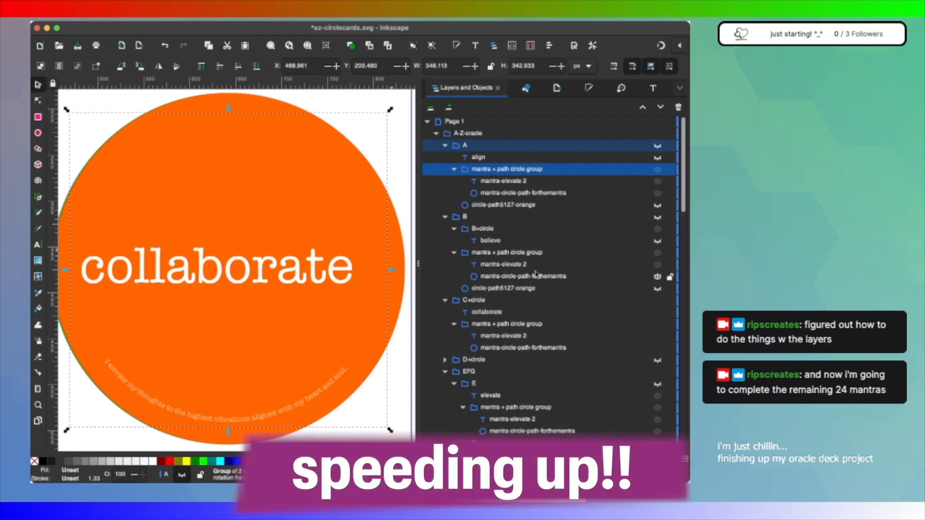
Step: Collapse the A, B, EFG and H-JK groups and centre collaborate on the orange circle
{"action": "left_click", "coordinate": [445, 145]}
{"action": "left_click", "coordinate": [444, 158]}
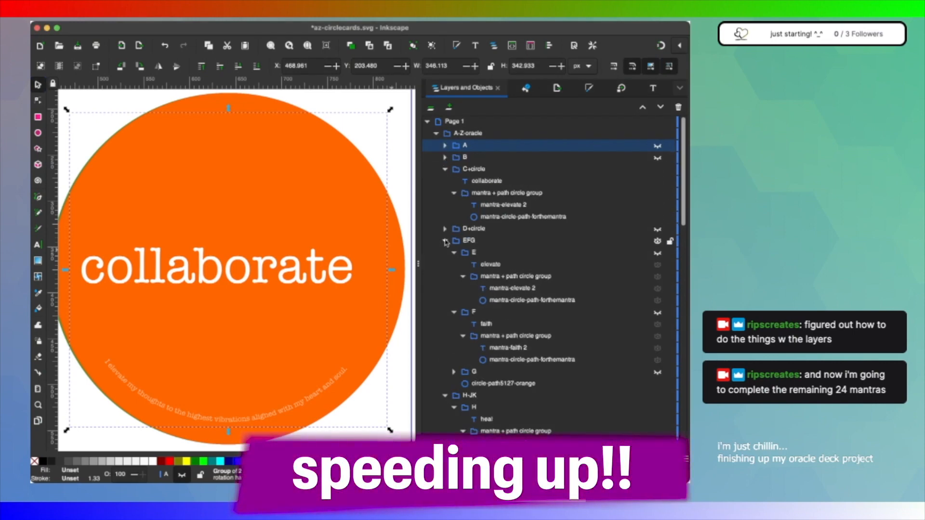
{"action": "left_click", "coordinate": [444, 241]}
{"action": "left_click", "coordinate": [445, 253]}
{"action": "left_click", "coordinate": [494, 177]}
{"action": "left_click_drag", "start_coordinate": [282, 265], "coordinate": [291, 265]}
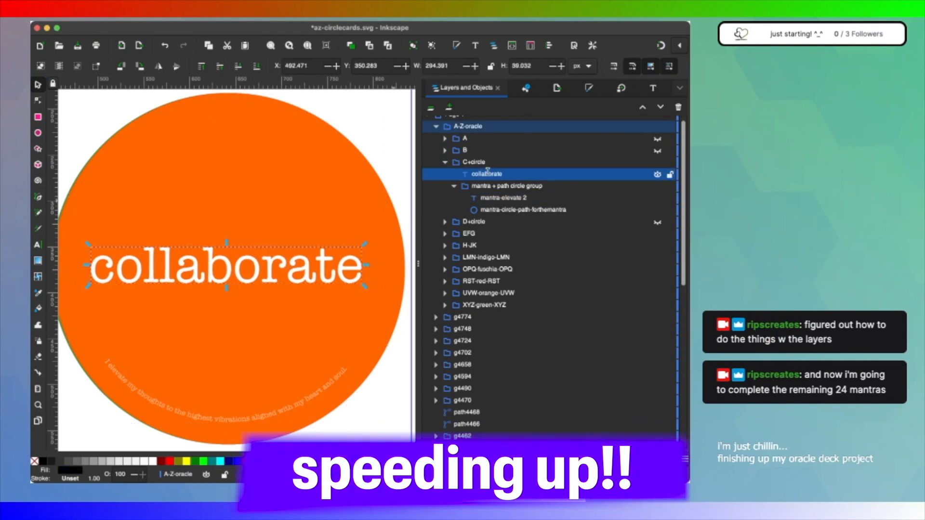
Step: Rename the mantra text item in the C+circle group as mantra-collaborate 2
{"action": "double_click", "coordinate": [486, 175]}
{"action": "double_click", "coordinate": [516, 198]}
{"action": "type", "text": "mantra-collaborate 2"}
{"action": "key", "text": "Return"}
Step: Replace C's curved mantra with "I can create new possibilities, when I collaborate with others"
{"action": "left_click", "coordinate": [653, 88]}
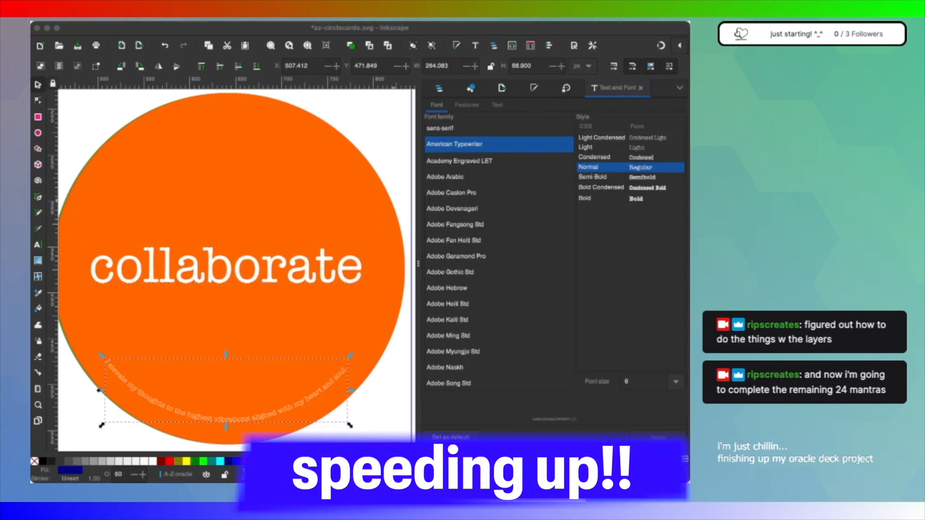
{"action": "left_click", "coordinate": [497, 105]}
{"action": "key", "text": "super+a"}
{"action": "type", "text": "I can create new possibilities, when I collaborate with others."}
{"action": "left_click", "coordinate": [658, 437]}
{"action": "left_click", "coordinate": [439, 88]}
Step: Collapse and hide the C+circle group, then show the B group and expand B+circle
{"action": "left_click", "coordinate": [444, 163]}
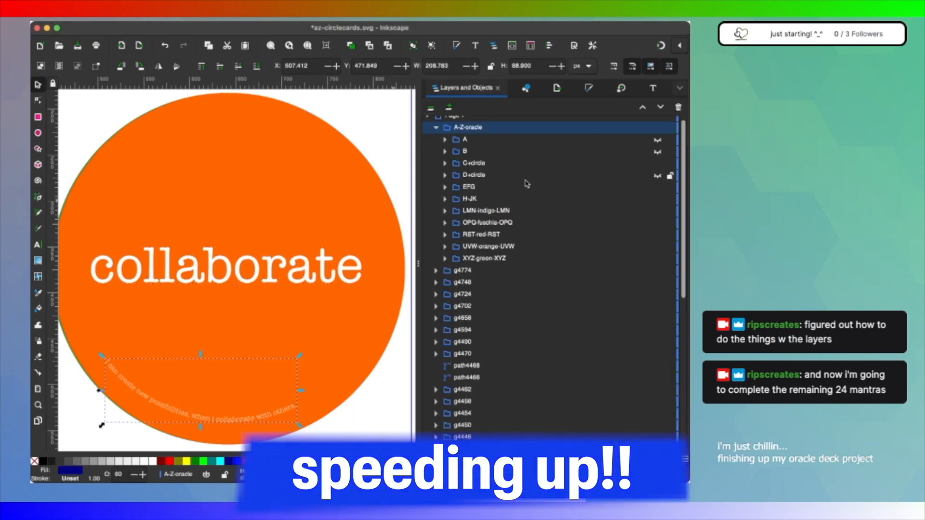
{"action": "scroll", "coordinate": [526, 184], "scroll_direction": "up", "scroll_amount": 1}
{"action": "left_click", "coordinate": [658, 169]}
{"action": "left_click", "coordinate": [657, 157]}
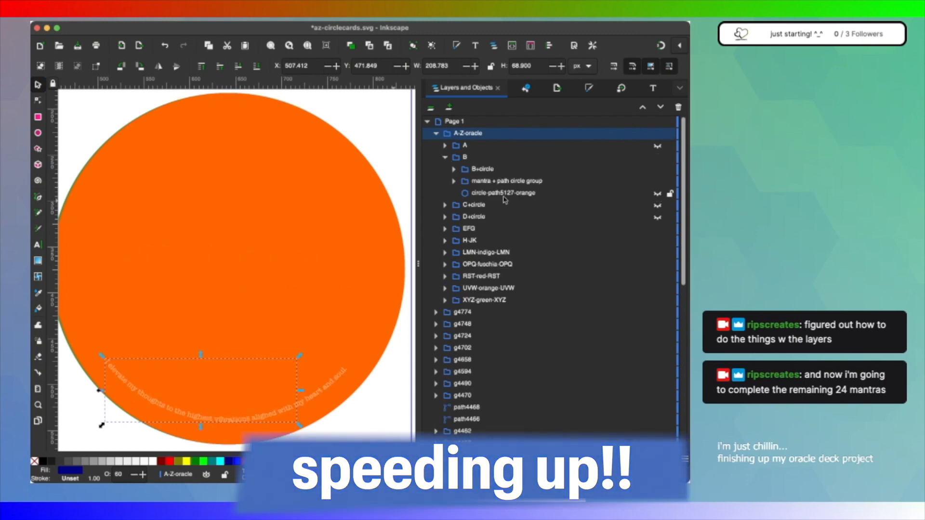
{"action": "left_click", "coordinate": [453, 169]}
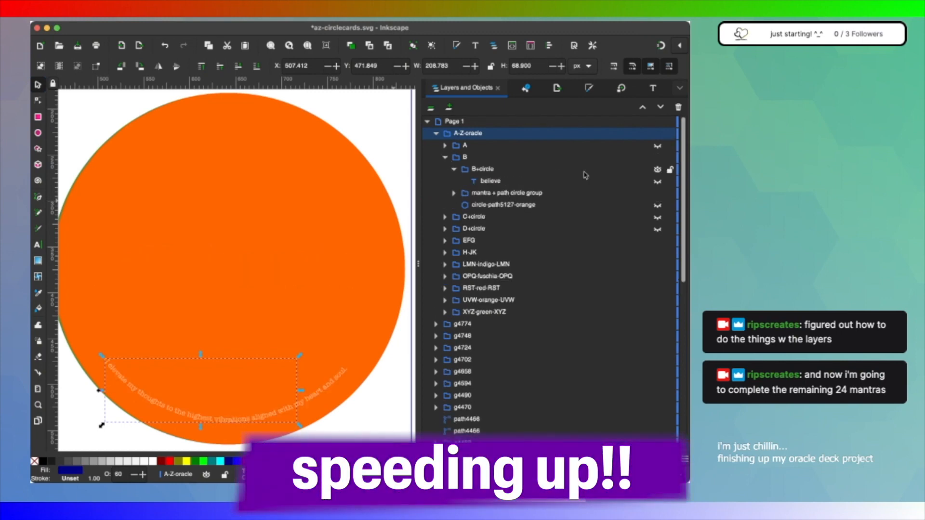
Step: Show the believe text item in B+circle and make its word believe in the white typewriter style
{"action": "left_click", "coordinate": [490, 181]}
{"action": "double_click", "coordinate": [247, 270]}
{"action": "left_click", "coordinate": [38, 244]}
{"action": "left_click", "coordinate": [377, 269]}
{"action": "key", "text": "super+a"}
{"action": "type", "text": "believe"}
{"action": "left_click", "coordinate": [38, 85]}
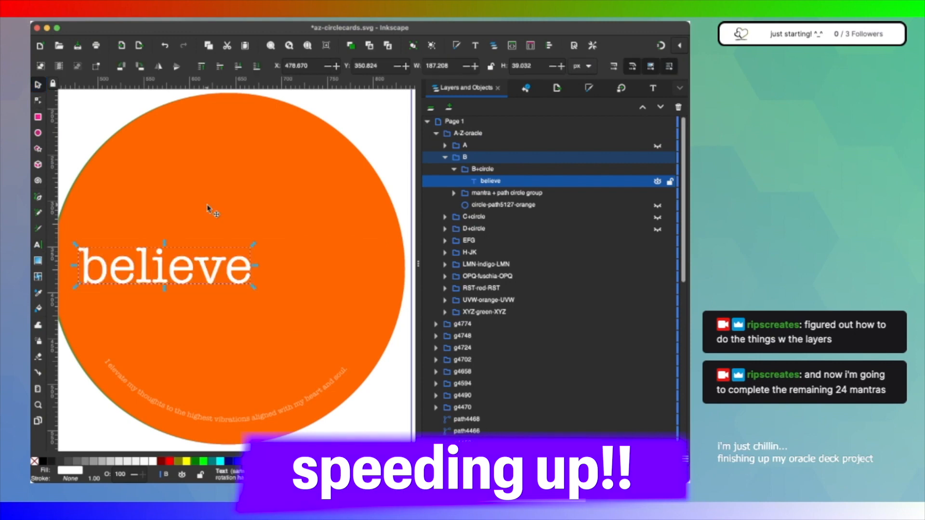
Step: Move the believe text item out of B+circle to sit directly under the B group
{"action": "double_click", "coordinate": [208, 209]}
{"action": "left_click", "coordinate": [465, 157]}
{"action": "left_click_drag", "start_coordinate": [491, 181], "coordinate": [486, 165]}
{"action": "left_click", "coordinate": [483, 182]}
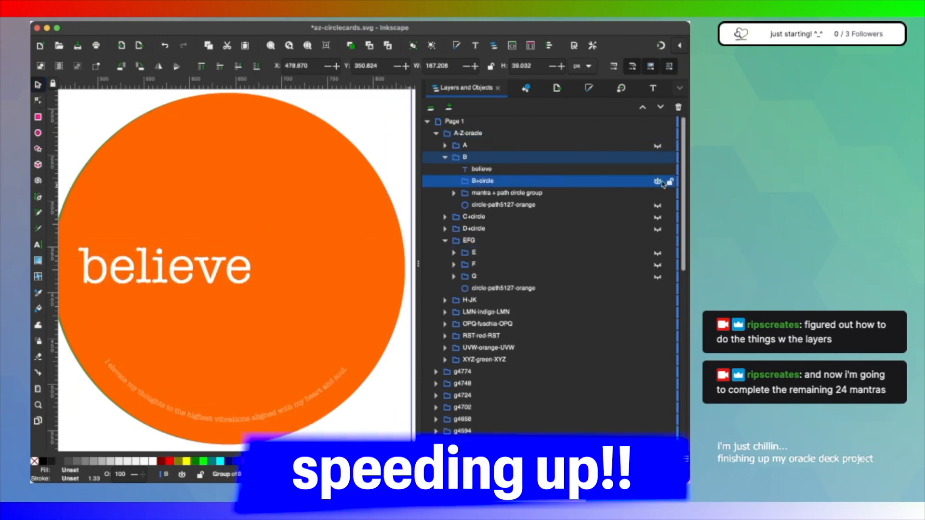
Step: Expand B's mantra + path circle group and centre the word believe on the orange circle
{"action": "left_click", "coordinate": [454, 193]}
{"action": "left_click", "coordinate": [501, 194]}
{"action": "left_click", "coordinate": [483, 171], "text": "shift"}
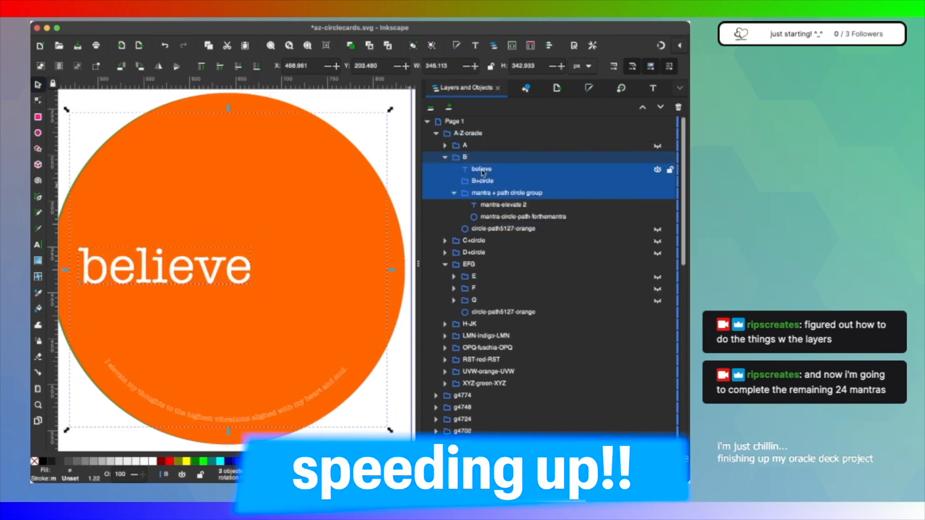
{"action": "left_click", "coordinate": [484, 170]}
{"action": "left_click", "coordinate": [486, 182]}
{"action": "left_click", "coordinate": [489, 193]}
{"action": "left_click", "coordinate": [486, 182]}
{"action": "left_click", "coordinate": [485, 170]}
{"action": "left_click_drag", "start_coordinate": [207, 275], "coordinate": [269, 275]}
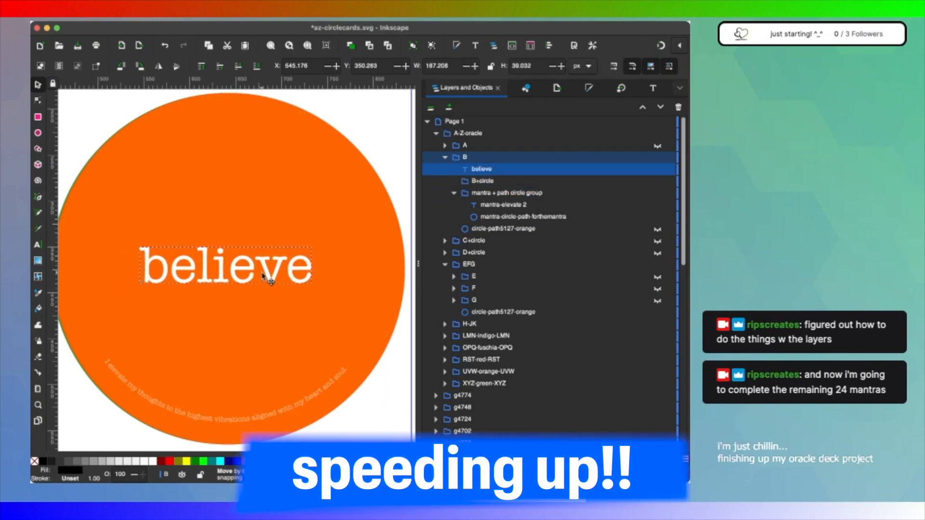
Step: Replace B's curved mantra with "What I choose to believe becomes my reality; ... is what is best for me."
{"action": "left_click", "coordinate": [503, 204]}
{"action": "key", "text": "ctrl+shift+t"}
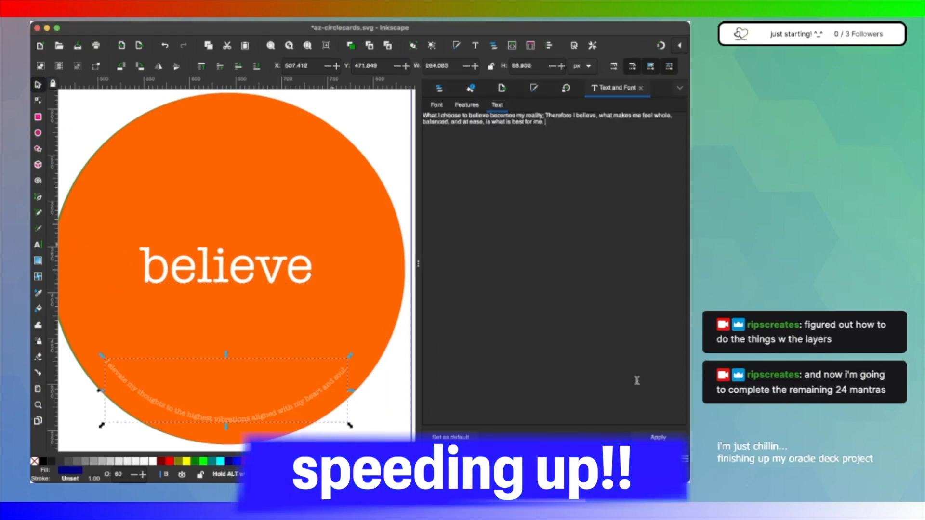
{"action": "left_click", "coordinate": [439, 88]}
Step: Collapse and hide the B group and show the A group
{"action": "left_click", "coordinate": [445, 158]}
{"action": "left_click", "coordinate": [657, 158]}
{"action": "left_click", "coordinate": [657, 146]}
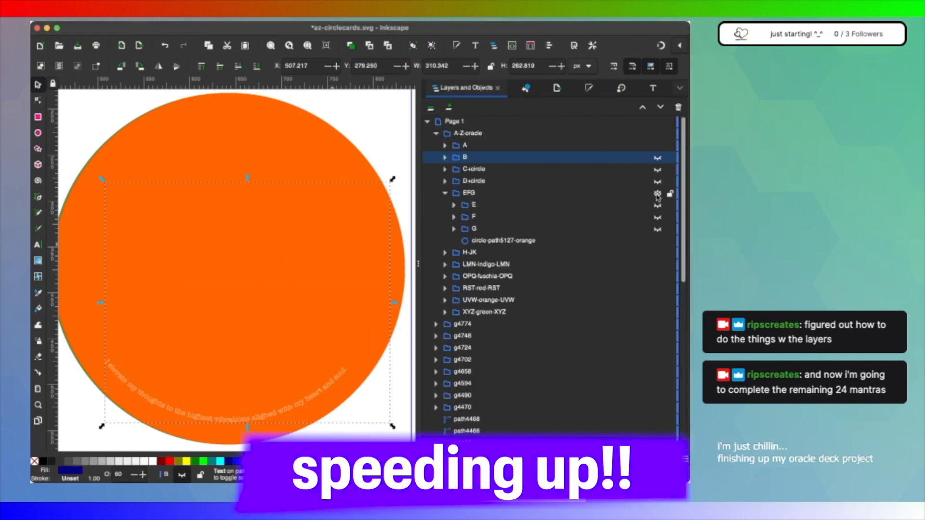
Step: Show the align text item in the A group and set its word to align
{"action": "left_click", "coordinate": [444, 146]}
{"action": "left_click", "coordinate": [478, 157]}
{"action": "left_click", "coordinate": [658, 158]}
{"action": "left_click", "coordinate": [38, 245]}
{"action": "type", "text": "align"}
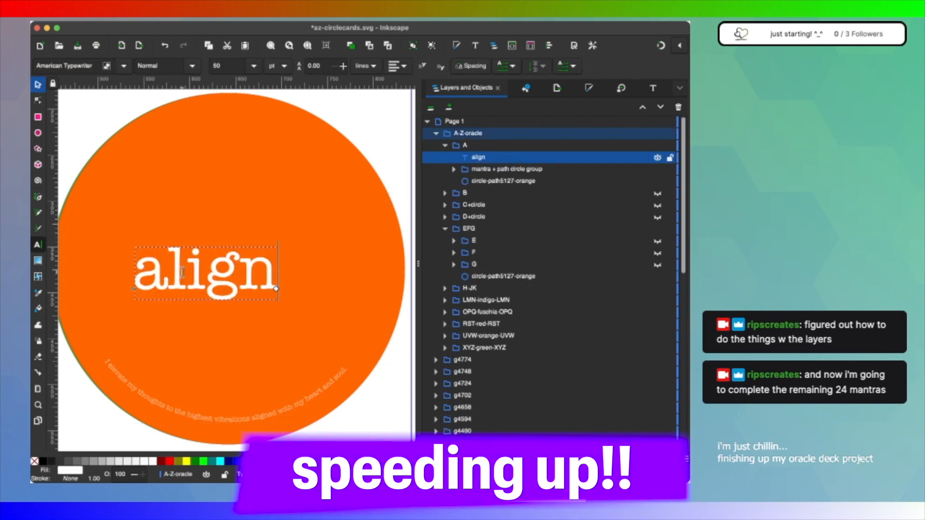
Step: Undo the accidental move of the A group and centre only the word align on the circle
{"action": "left_click", "coordinate": [38, 85]}
{"action": "left_click", "coordinate": [465, 145]}
{"action": "left_click_drag", "start_coordinate": [299, 225], "coordinate": [328, 221]}
{"action": "key", "text": "super+z"}
{"action": "left_click", "coordinate": [477, 157]}
{"action": "left_click_drag", "start_coordinate": [207, 272], "coordinate": [228, 267]}
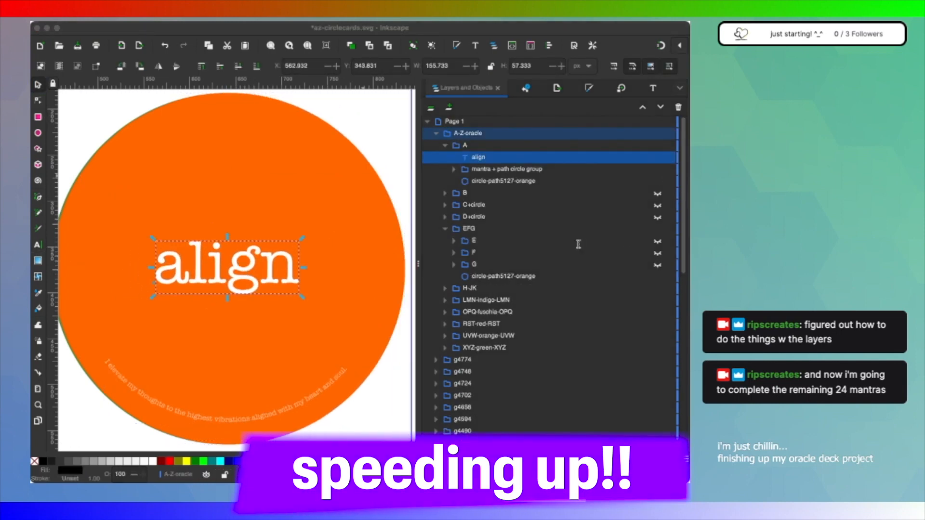
Step: Rename the mantra text item in A's mantra + path circle group as mantra-align 2
{"action": "left_click", "coordinate": [454, 170]}
{"action": "left_click", "coordinate": [516, 172]}
{"action": "left_click", "coordinate": [506, 180]}
Step: Replace A's curved mantra with "I align my path with my vision of my best self. I take actions that align with my vision and heart's desire."
{"action": "key", "text": "super+shift+t"}
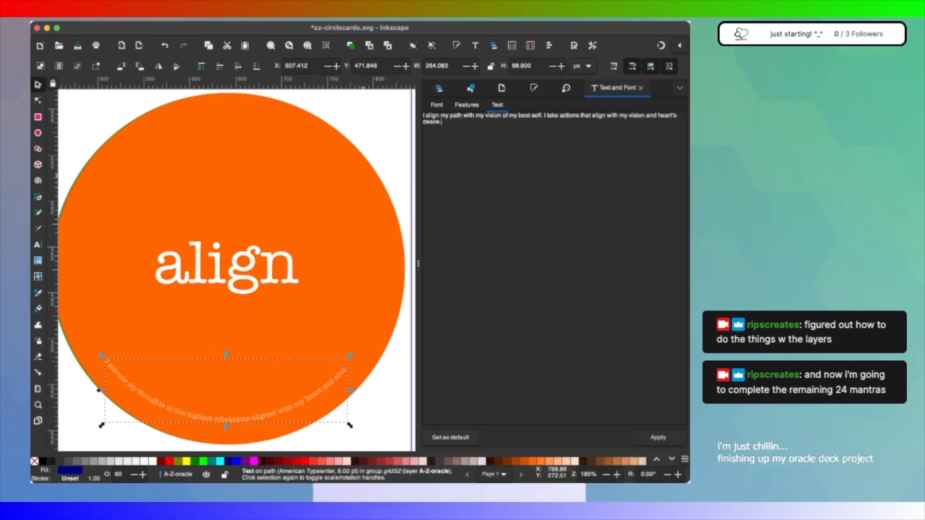
{"action": "left_click", "coordinate": [665, 438]}
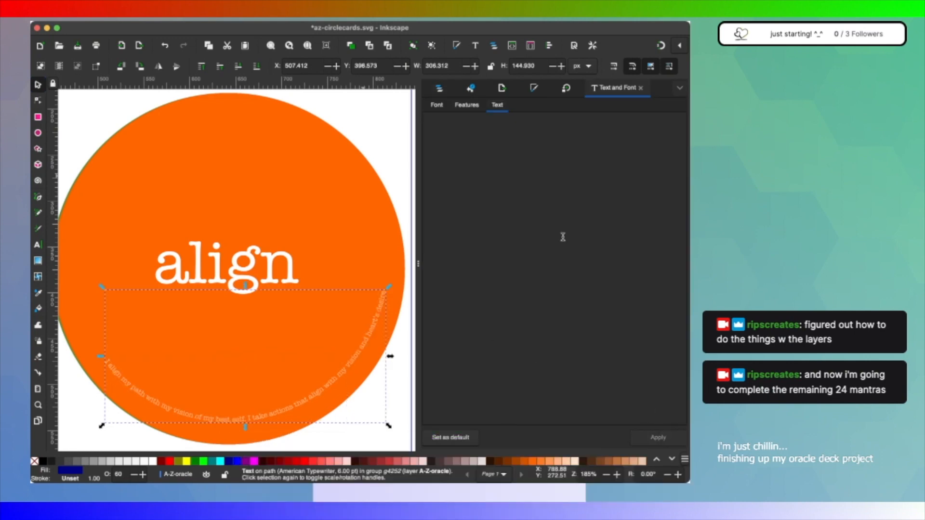
{"action": "left_click", "coordinate": [436, 105]}
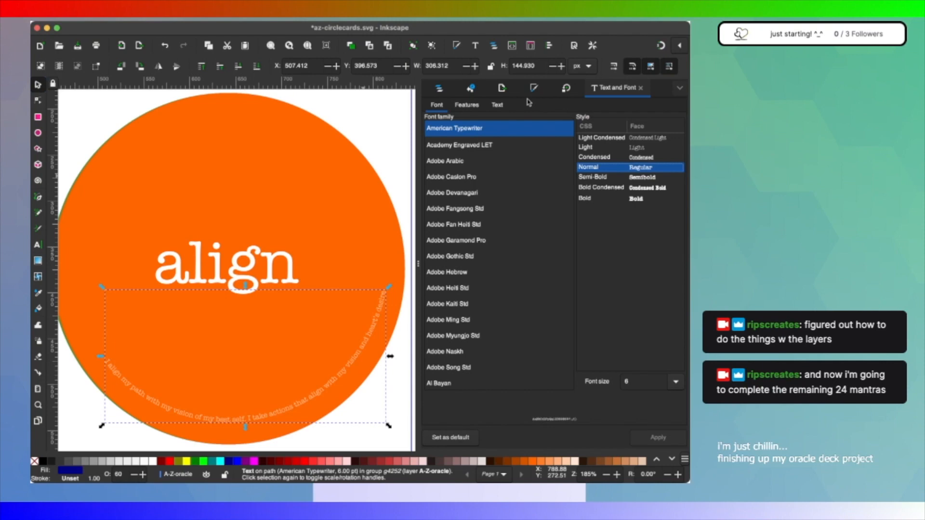
{"action": "left_click", "coordinate": [443, 91]}
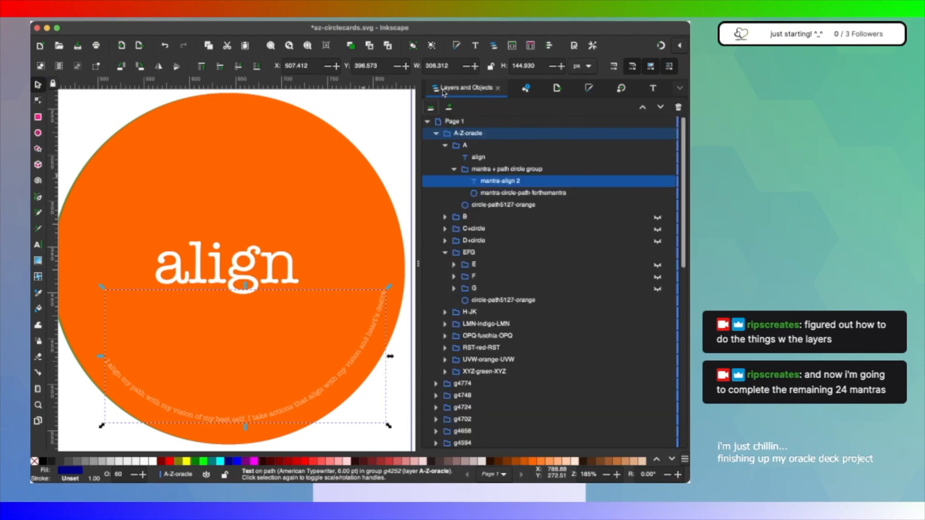
Step: Expand the B, C+circle, D+circle, E, F and G groups and review each card's word and mantra group
{"action": "left_click", "coordinate": [444, 217]}
{"action": "left_click", "coordinate": [444, 278]}
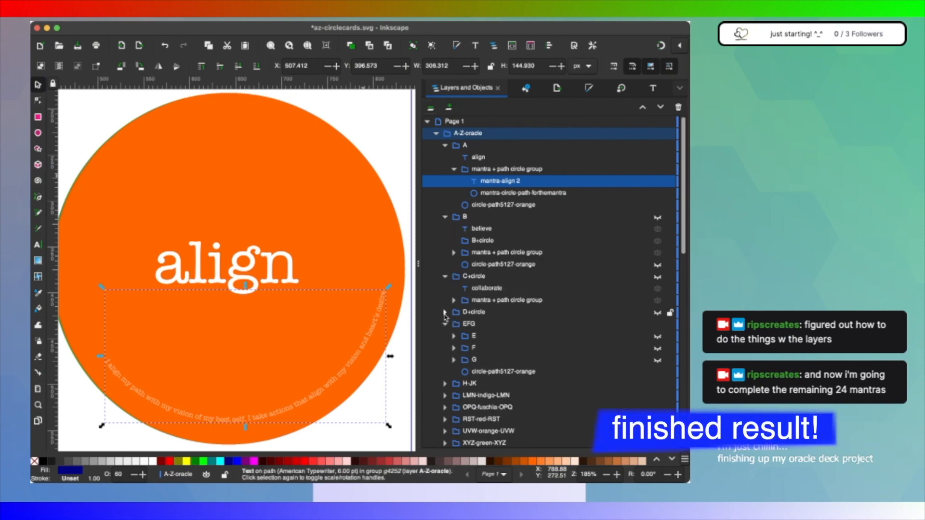
{"action": "left_click", "coordinate": [444, 312]}
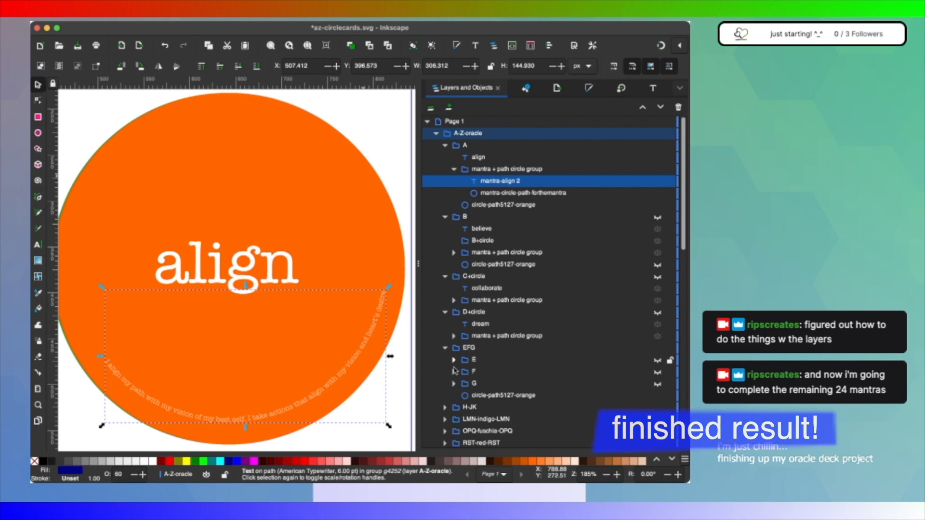
{"action": "left_click", "coordinate": [453, 384]}
{"action": "left_click", "coordinate": [453, 372]}
{"action": "left_click", "coordinate": [454, 360]}
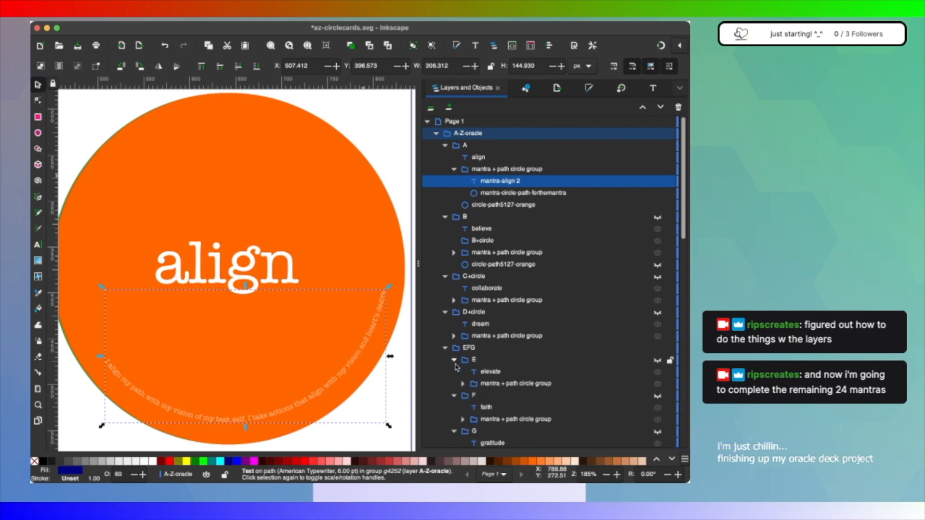
{"action": "scroll", "coordinate": [515, 344], "scroll_direction": "down", "scroll_amount": 6}
{"action": "scroll", "coordinate": [516, 344], "scroll_direction": "up", "scroll_amount": 3}
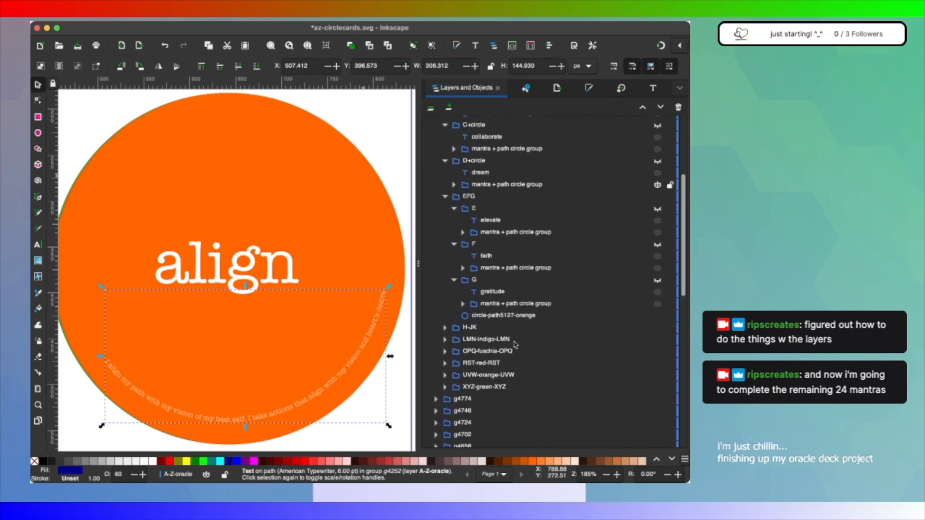
{"action": "scroll", "coordinate": [515, 345], "scroll_direction": "up", "scroll_amount": 1}
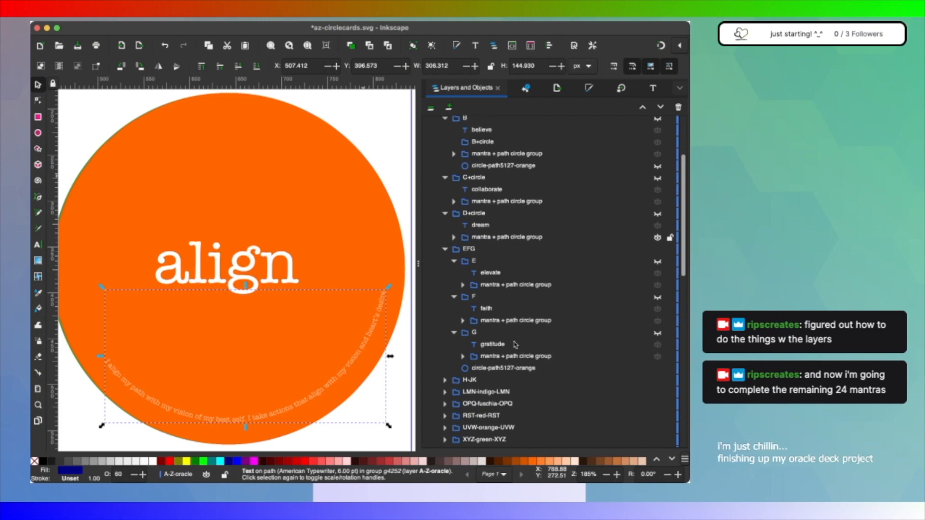
{"action": "scroll", "coordinate": [515, 344], "scroll_direction": "up", "scroll_amount": 5}
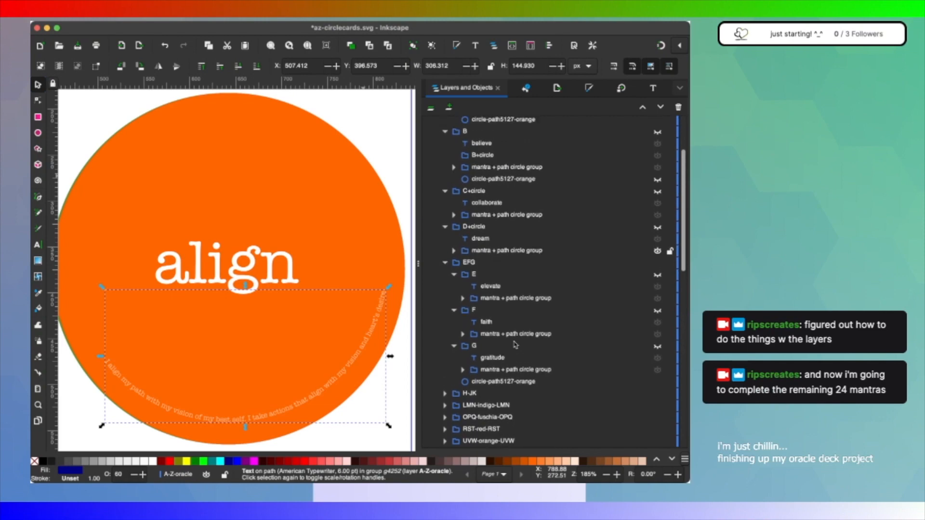
Step: Collapse the A, B, C+circle, D+circle and EFG groups inside A-Z-oracle
{"action": "scroll", "coordinate": [515, 344], "scroll_direction": "up", "scroll_amount": 2}
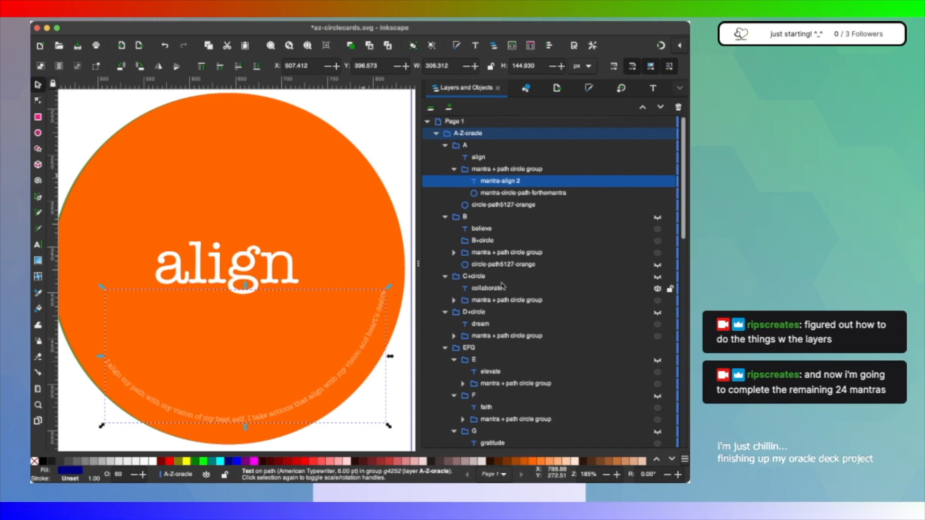
{"action": "left_click", "coordinate": [444, 145]}
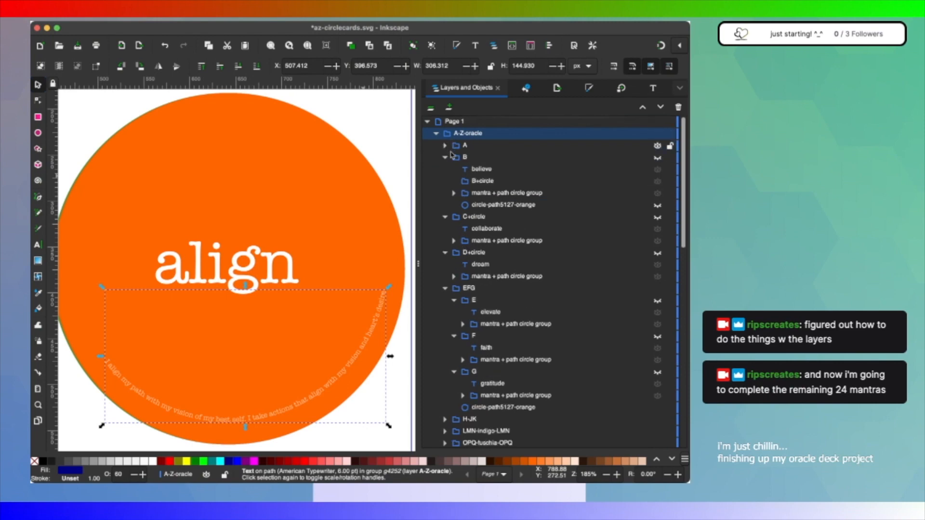
{"action": "left_click", "coordinate": [445, 157]}
{"action": "left_click", "coordinate": [445, 169]}
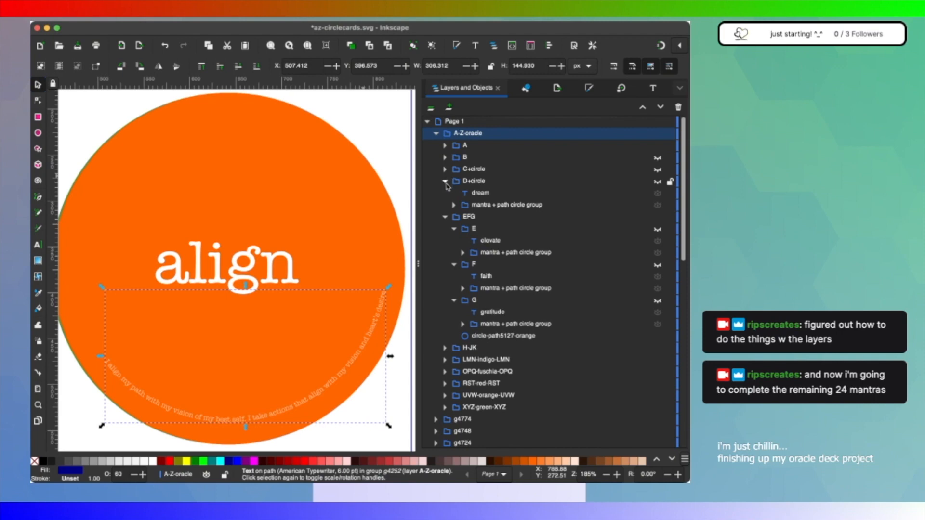
{"action": "left_click", "coordinate": [444, 181]}
{"action": "left_click", "coordinate": [444, 193]}
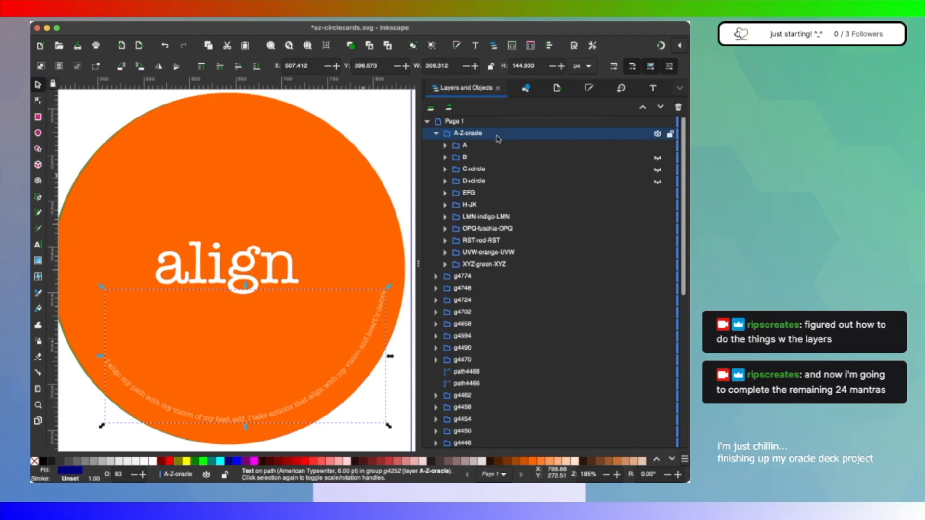
Step: Toggle the visibility of the A and B groups to review the align, believe and collaborate cards one at a time
{"action": "left_click", "coordinate": [445, 145]}
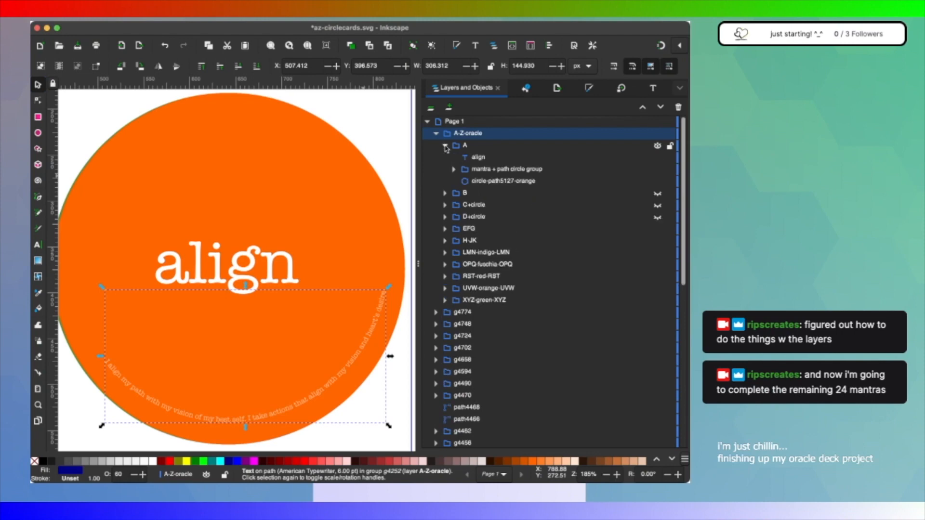
{"action": "left_click", "coordinate": [658, 146]}
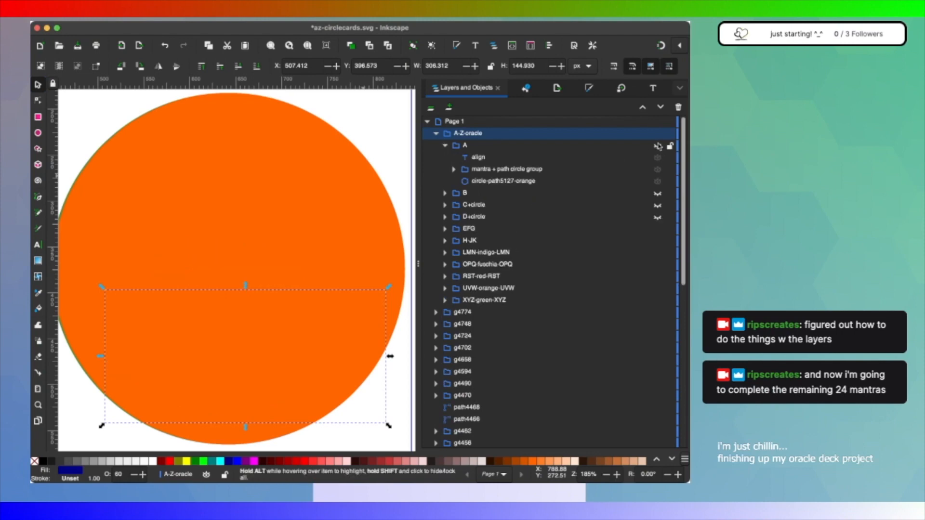
{"action": "left_click", "coordinate": [658, 195]}
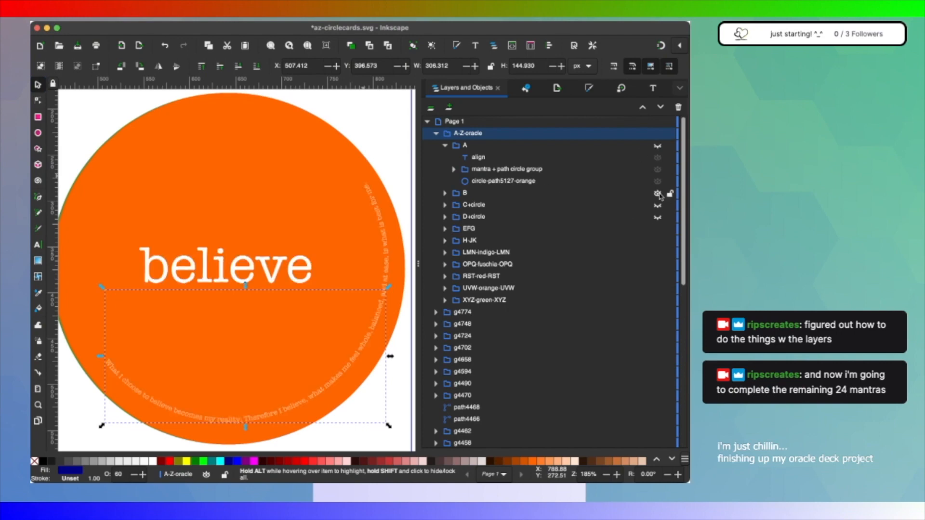
{"action": "left_click", "coordinate": [658, 147]}
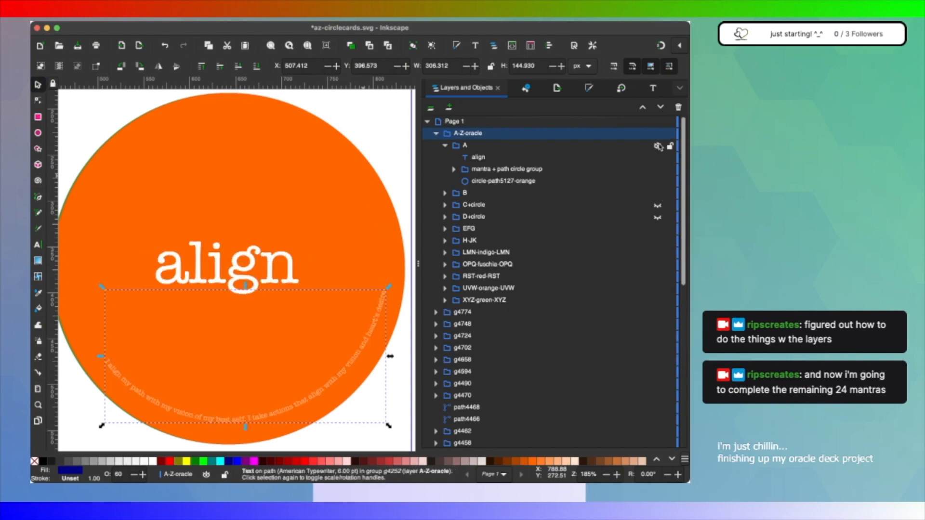
{"action": "left_click", "coordinate": [657, 146]}
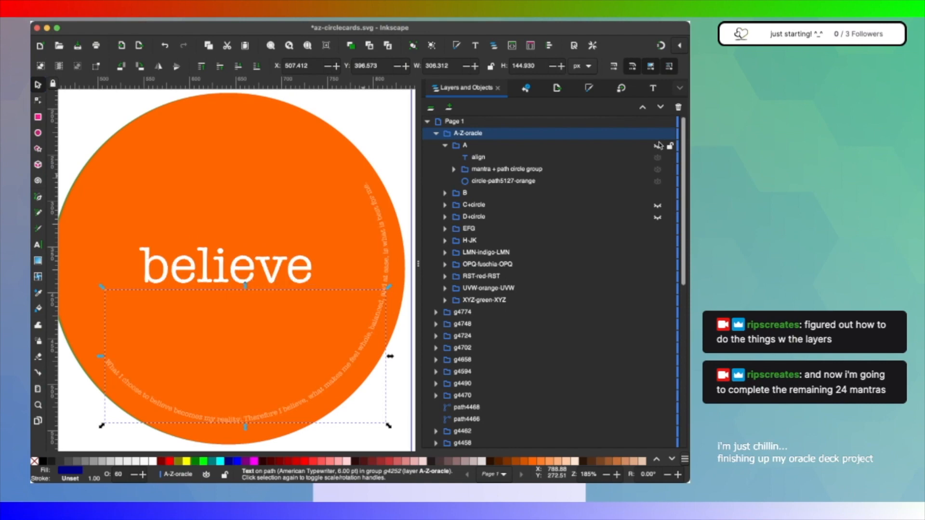
{"action": "left_click", "coordinate": [658, 145]}
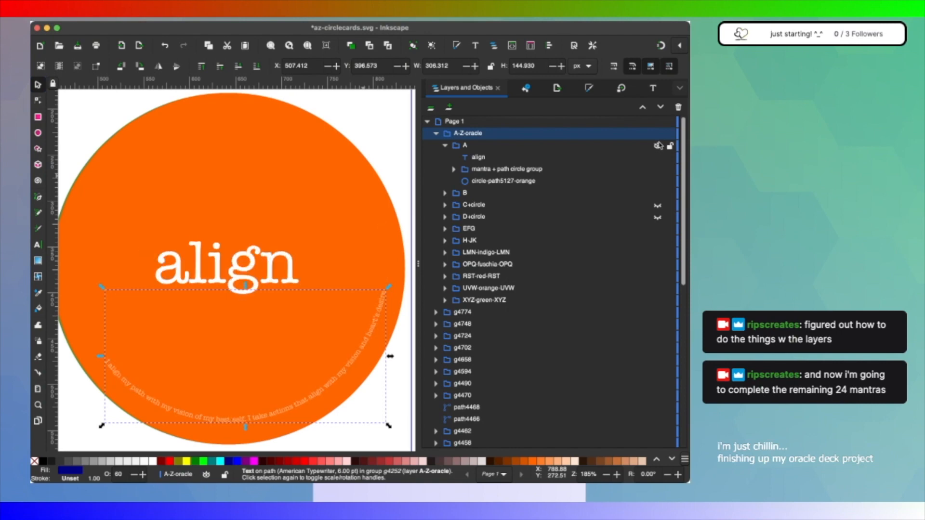
{"action": "left_click", "coordinate": [658, 146]}
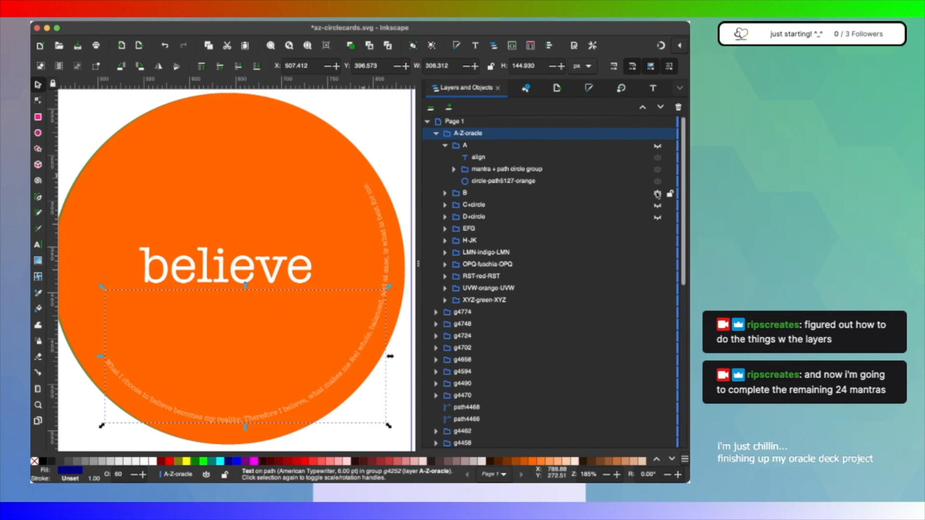
{"action": "left_click", "coordinate": [657, 194]}
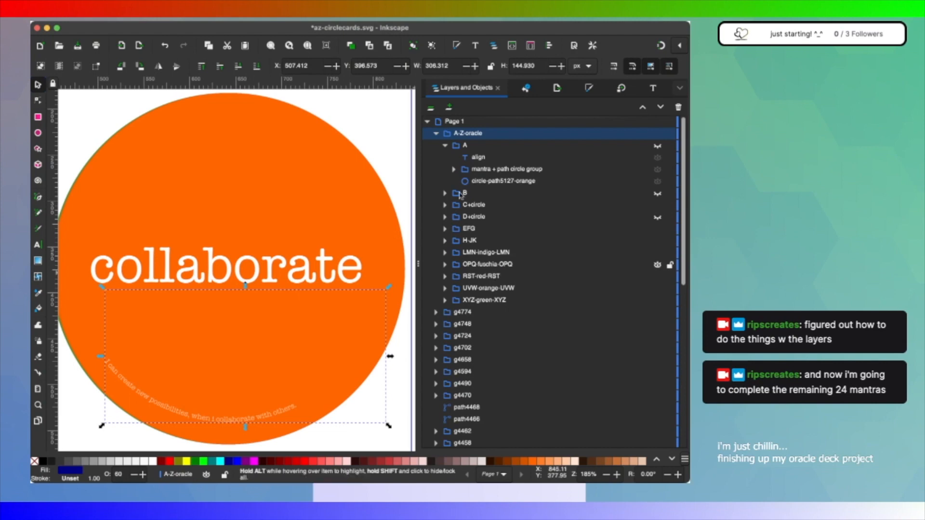
Step: Make the D+circle, B and A groups in A-Z-oracle visible and save the document
{"action": "left_click", "coordinate": [436, 134]}
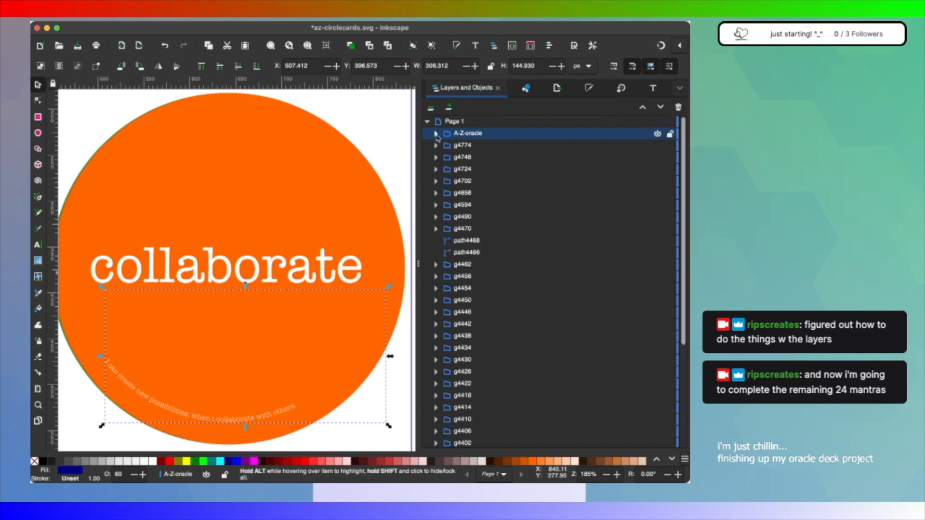
{"action": "left_click", "coordinate": [435, 134]}
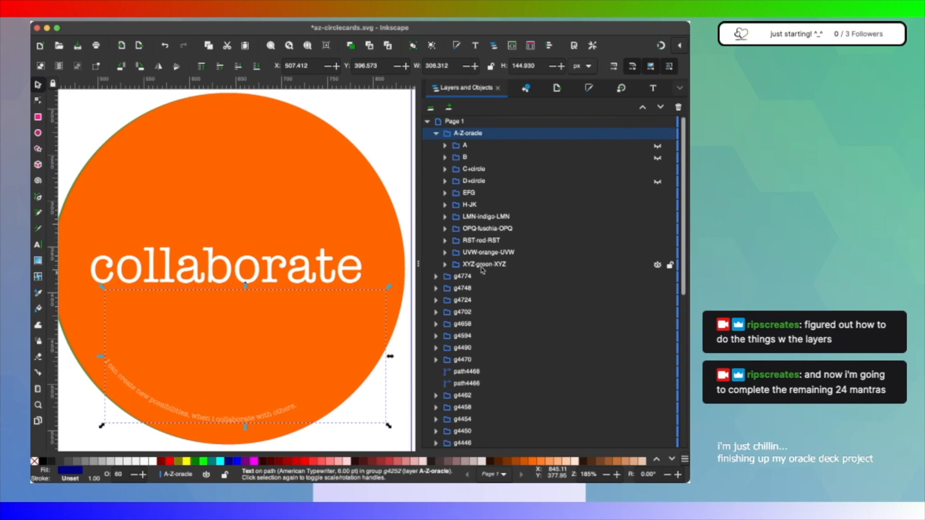
{"action": "left_click", "coordinate": [657, 182]}
{"action": "left_click", "coordinate": [657, 182]}
{"action": "left_click", "coordinate": [658, 158]}
{"action": "left_click", "coordinate": [658, 146]}
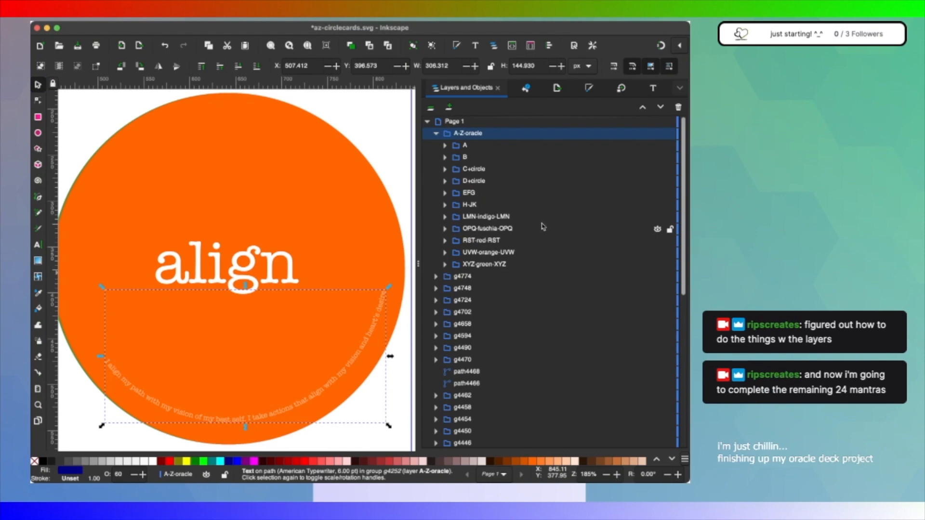
{"action": "key", "text": "super+s"}
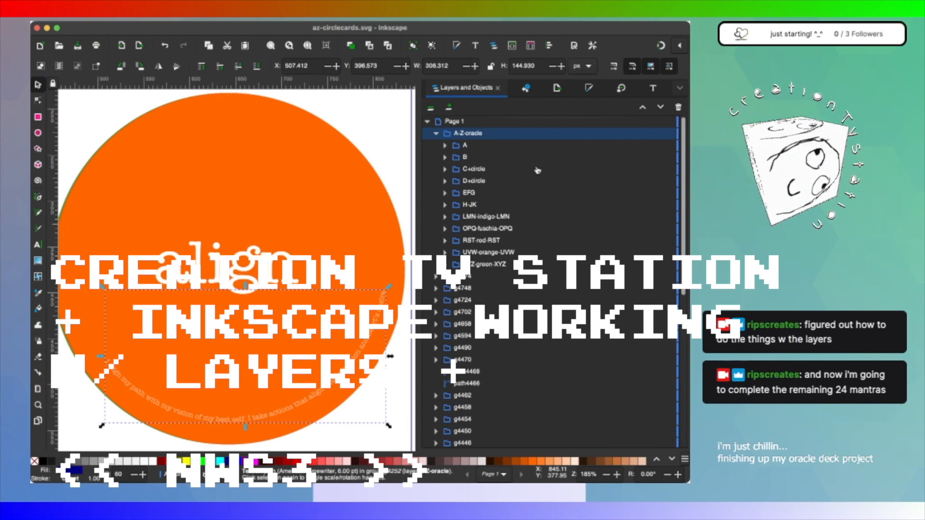
{"action": "key", "text": "super+Tab"}
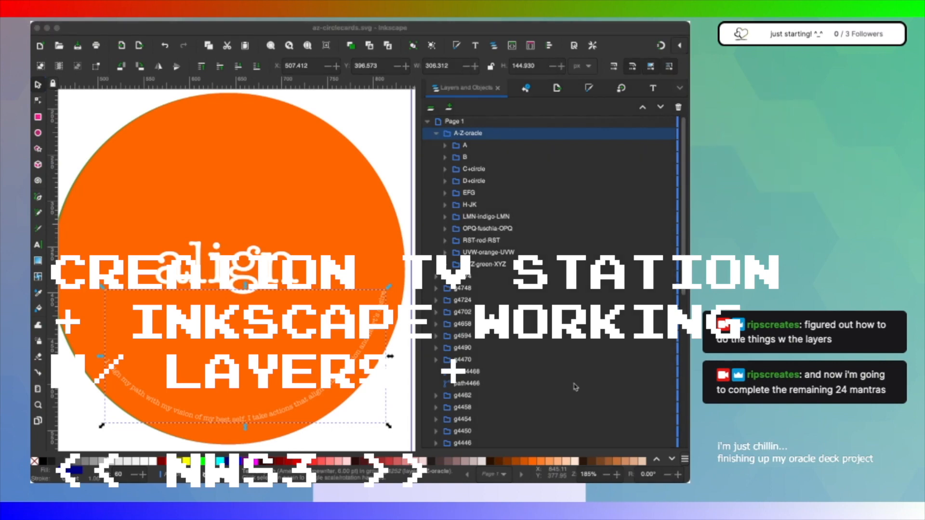